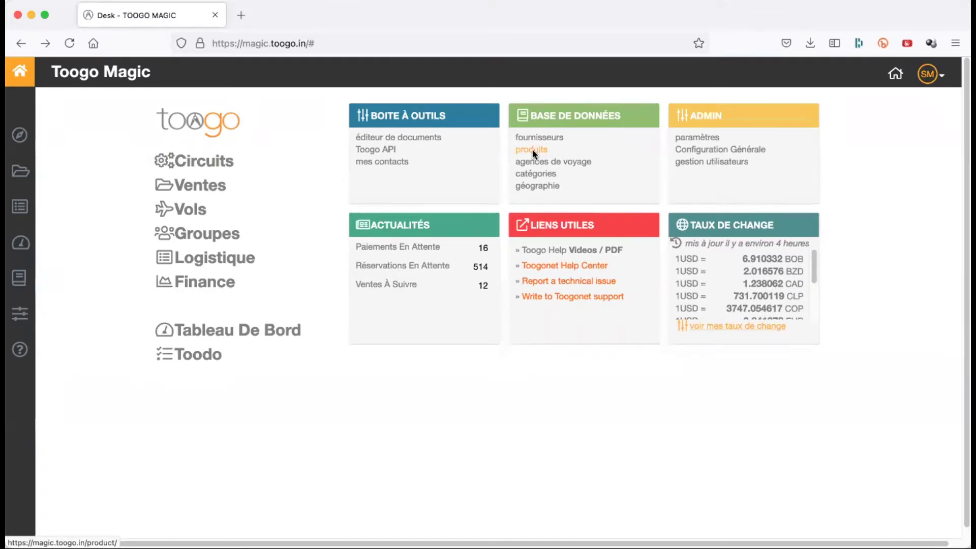
# - Open the product catalogue from the dashboard in a new tab
pyautogui.rightClick(532, 148)
pyautogui.click(557, 153)
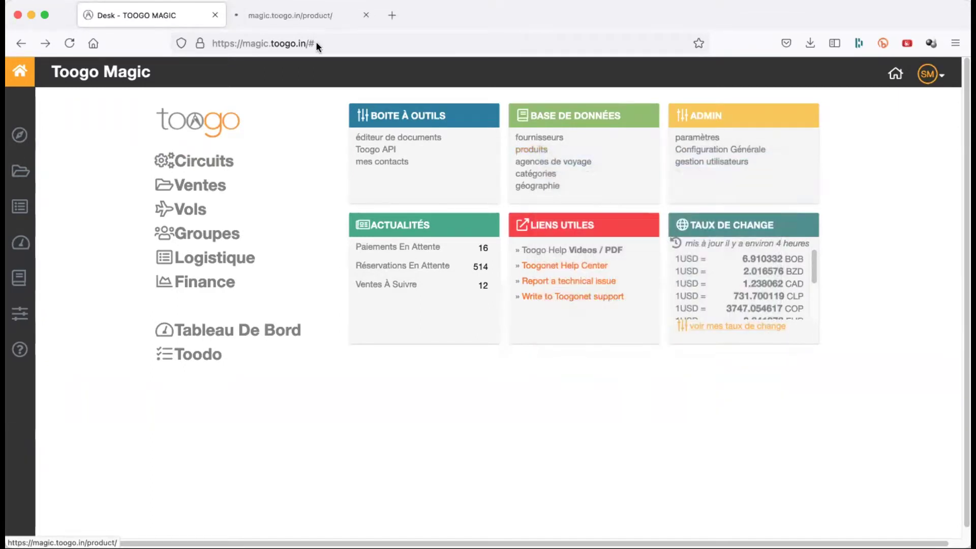
pyautogui.click(304, 17)
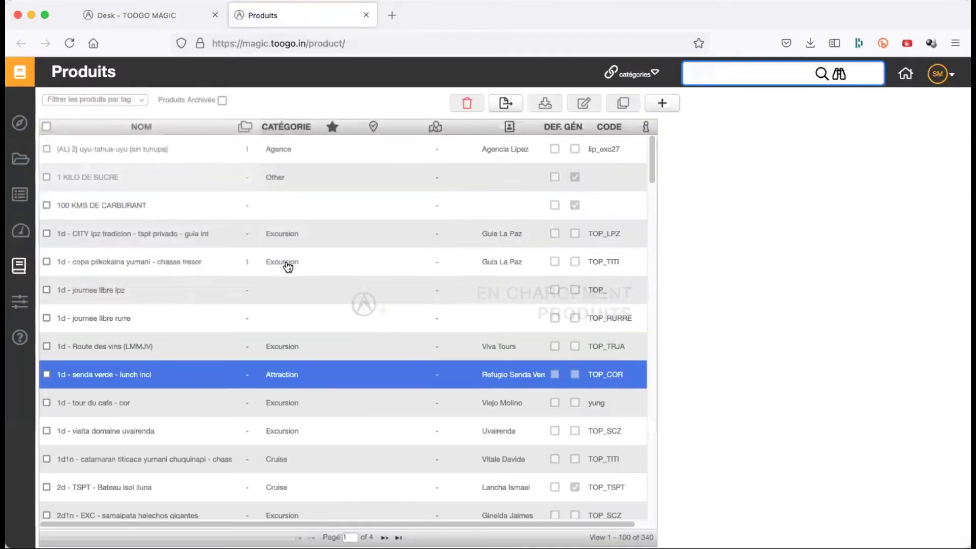
pyautogui.click(323, 260)
pyautogui.scroll(-3, 323, 258)
pyautogui.scroll(3, 323, 257)
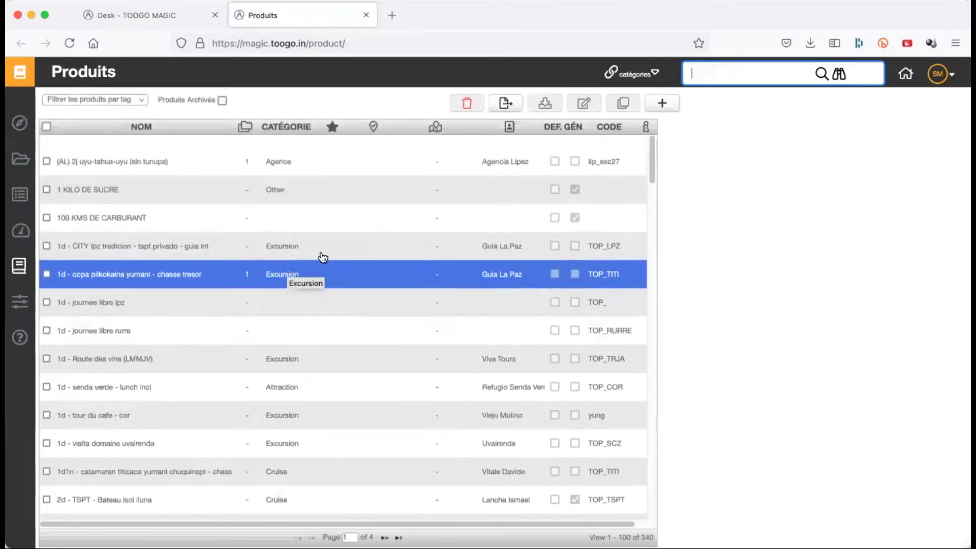
# - Quick-search products for 'monticulo' and select the first Hotel Casa del Monticulo entry
pyautogui.click(703, 74)
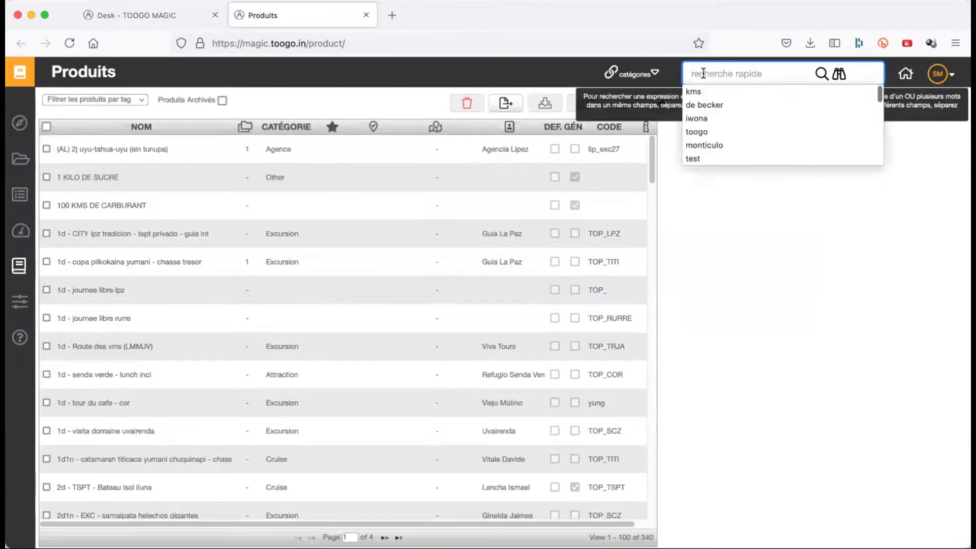
pyautogui.write('monticulo')
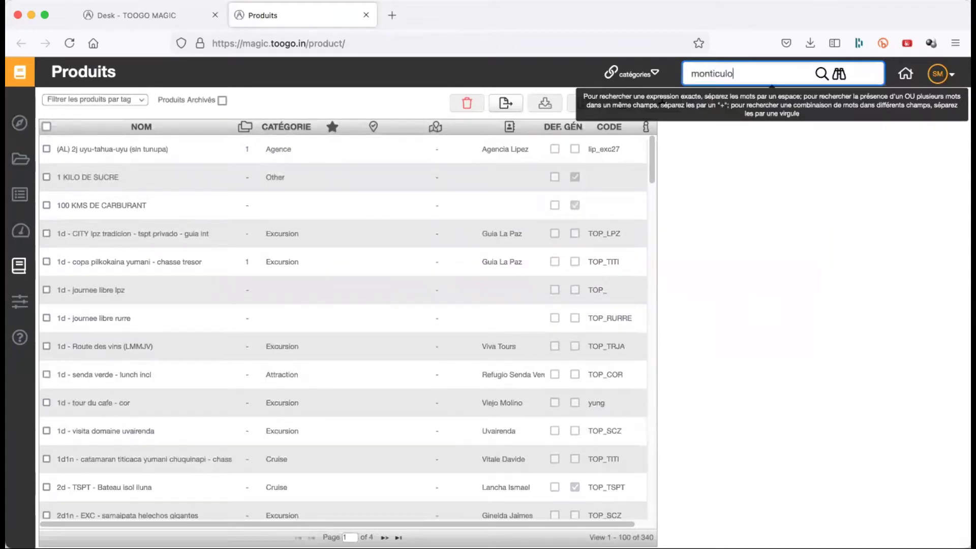
pyautogui.press('Return')
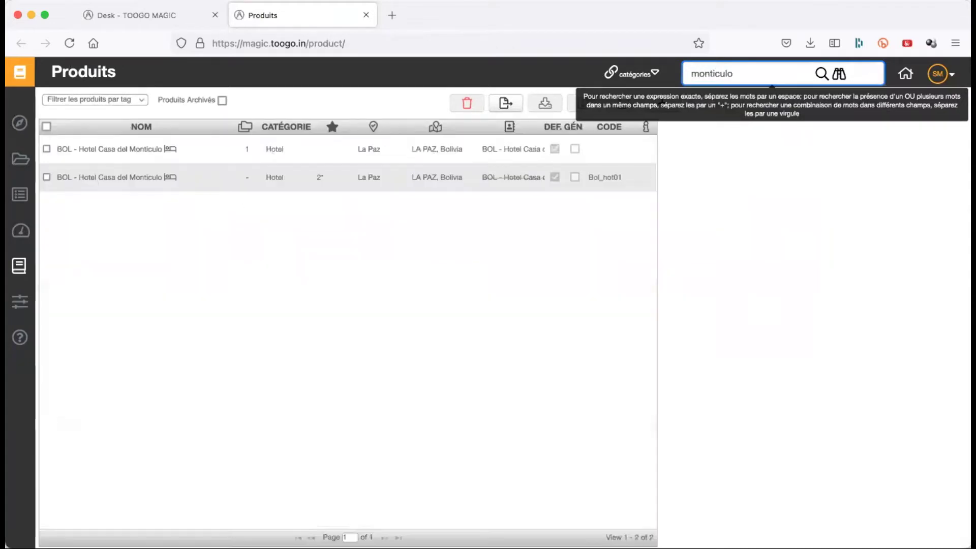
pyautogui.click(217, 152)
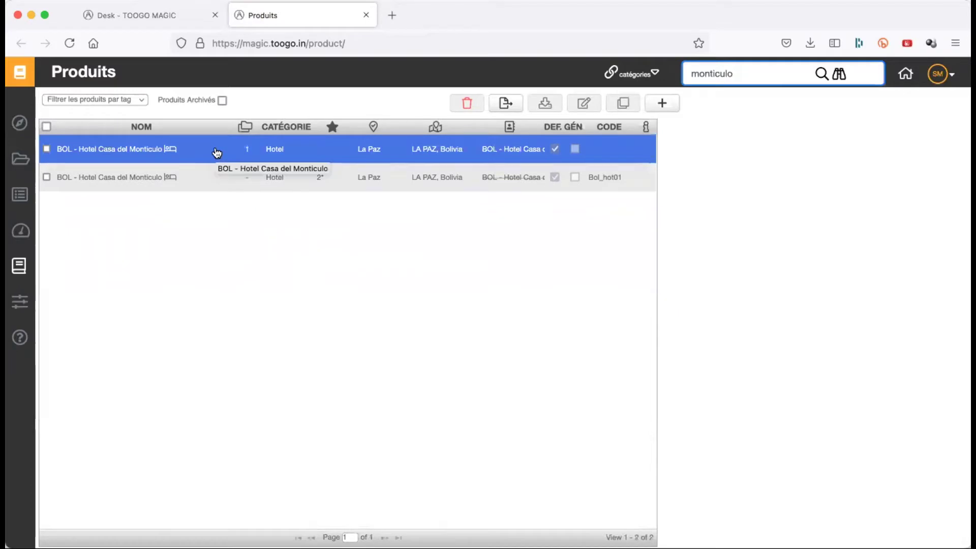
pyautogui.click(203, 164)
pyautogui.click(202, 161)
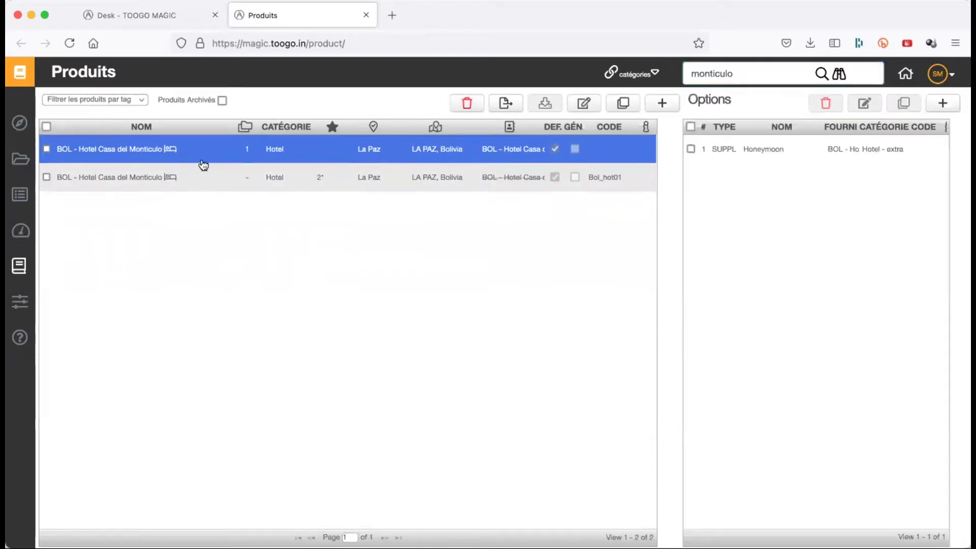
# - Open the first BOL - Hotel Casa del Monticulo product for editing and select its name
pyautogui.keyDown('shift'); pyautogui.click(360, 175); pyautogui.keyUp('shift')
pyautogui.click(246, 162)
pyautogui.click(589, 105)
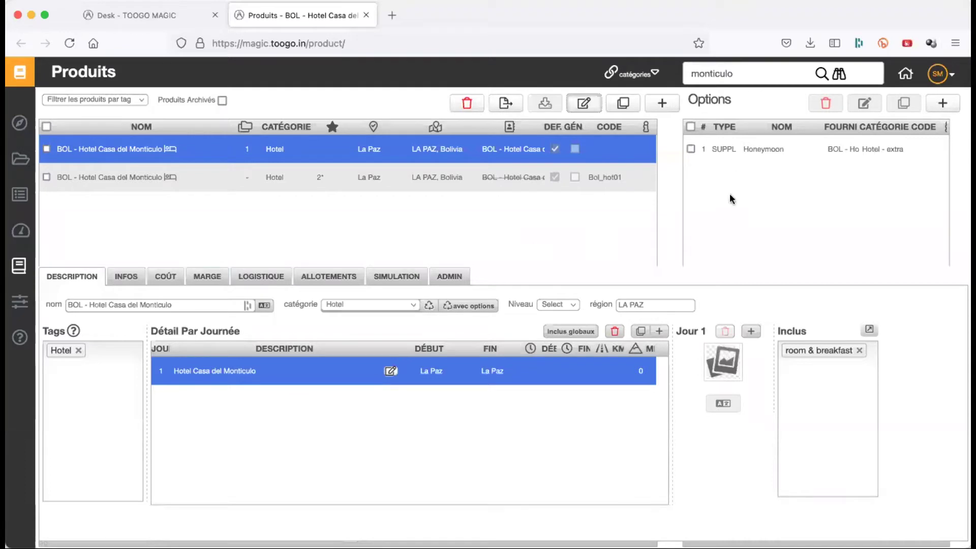
pyautogui.click(721, 153)
pyautogui.click(729, 199)
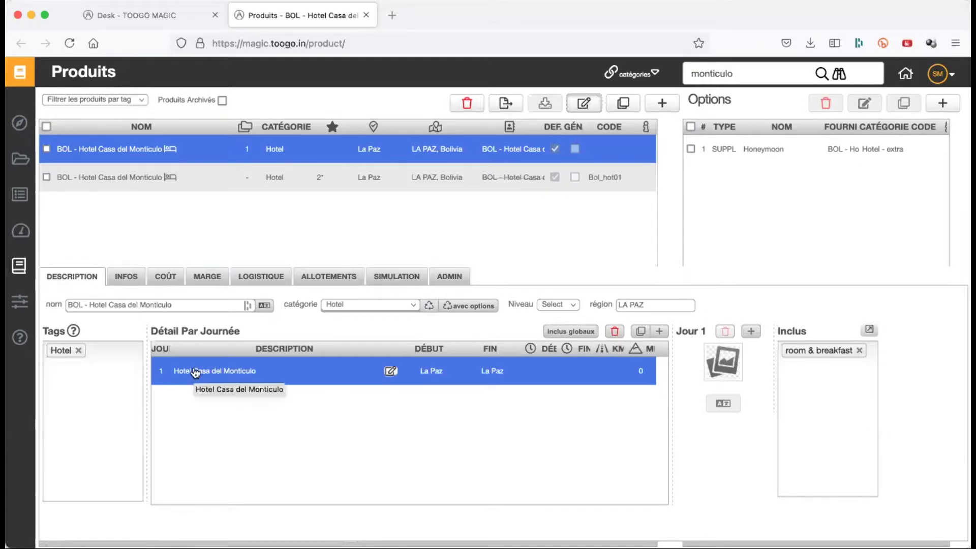
pyautogui.tripleClick(196, 307)
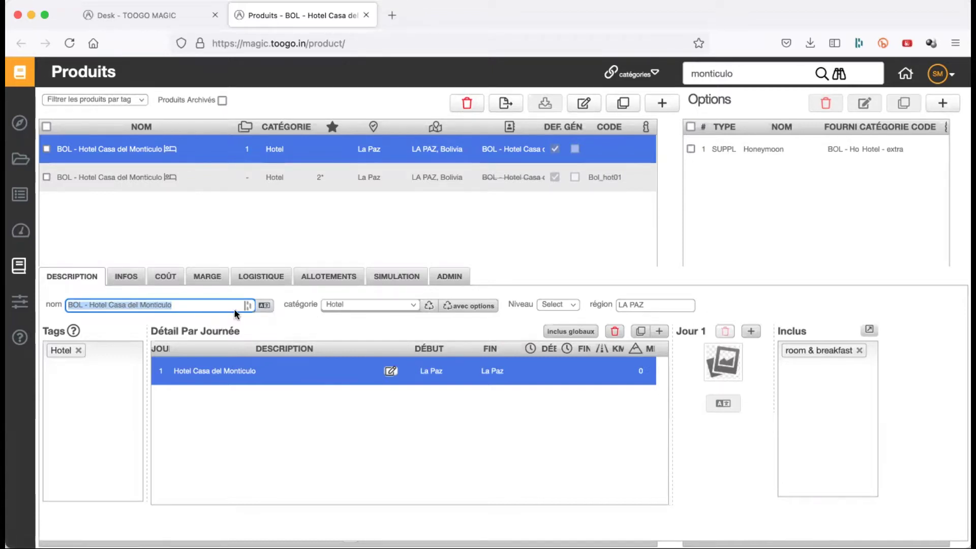
pyautogui.click(264, 305)
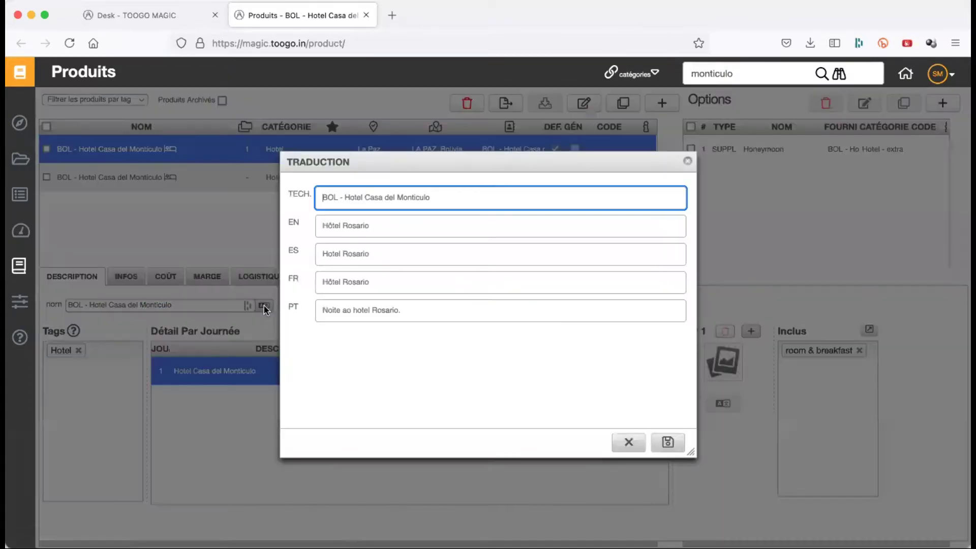
pyautogui.tripleClick(430, 199)
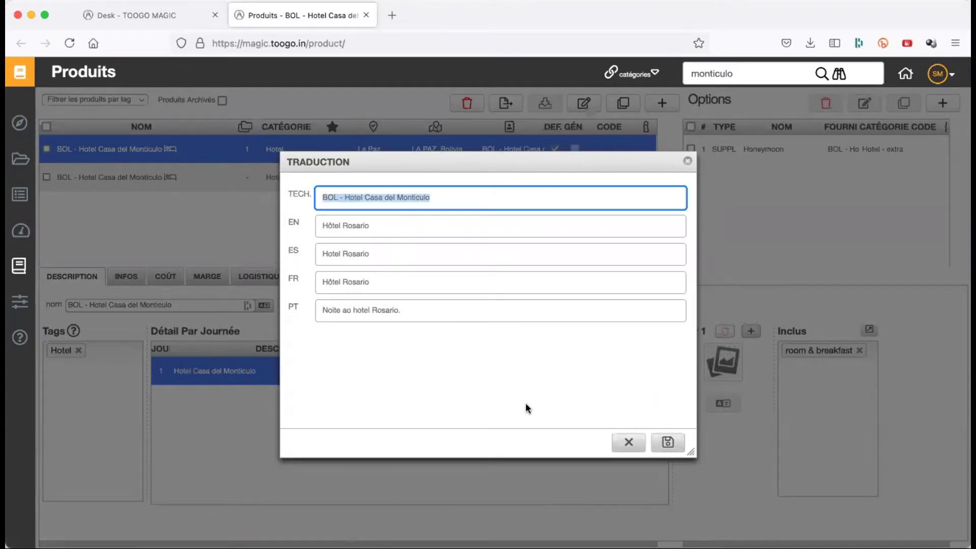
pyautogui.click(630, 443)
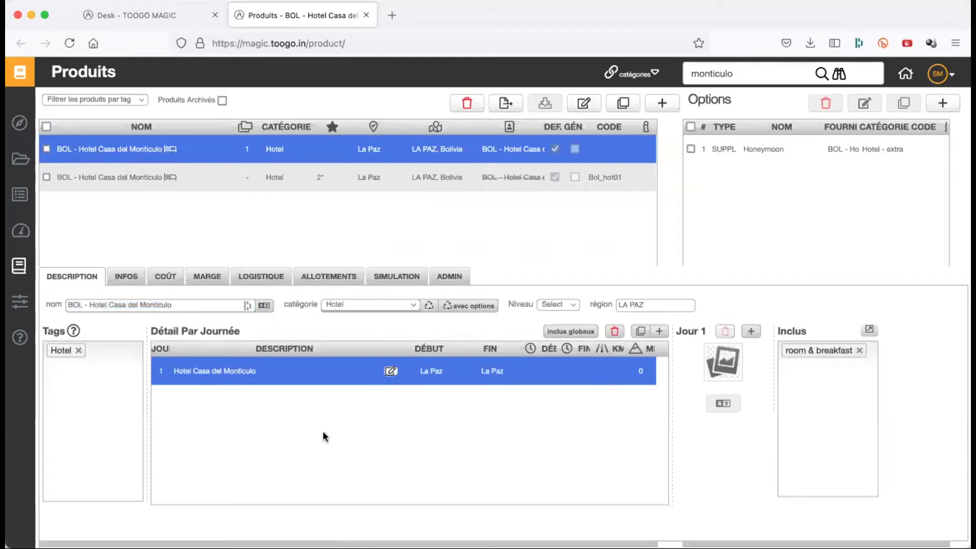
pyautogui.click(211, 303)
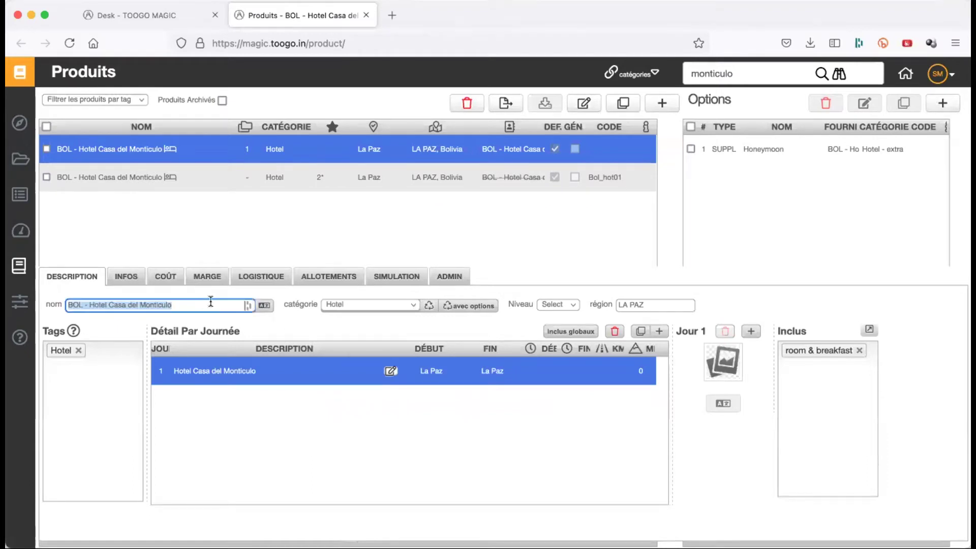
pyautogui.click(376, 304)
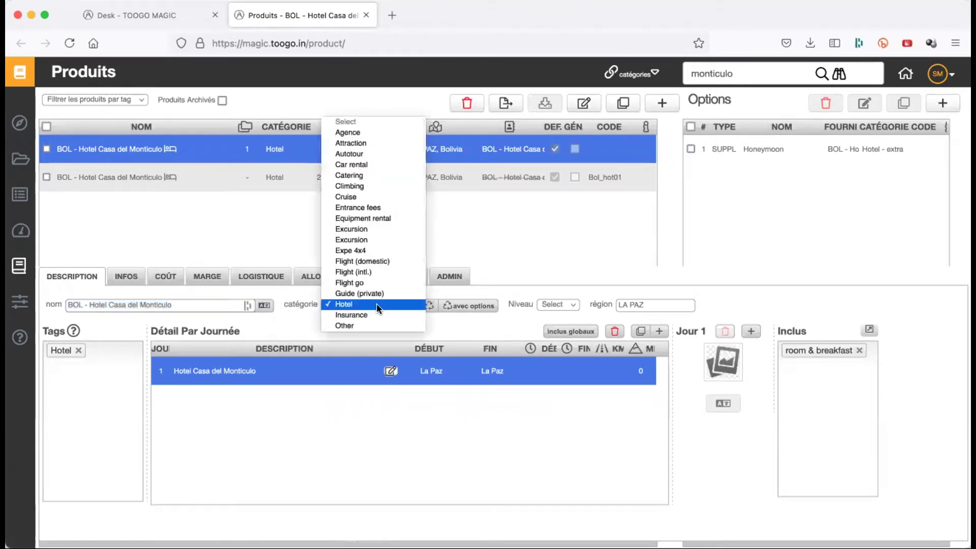
pyautogui.scroll(-3, 370, 237)
pyautogui.scroll(3, 367, 291)
pyautogui.click(368, 291)
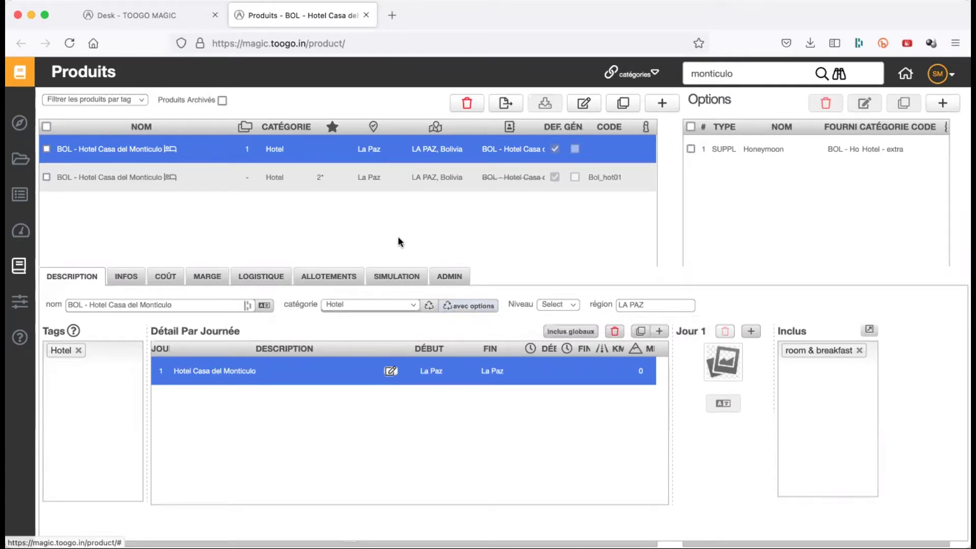
# - Open Catégories de Produits in a new tab and edit the Hotel category
pyautogui.click(175, 17)
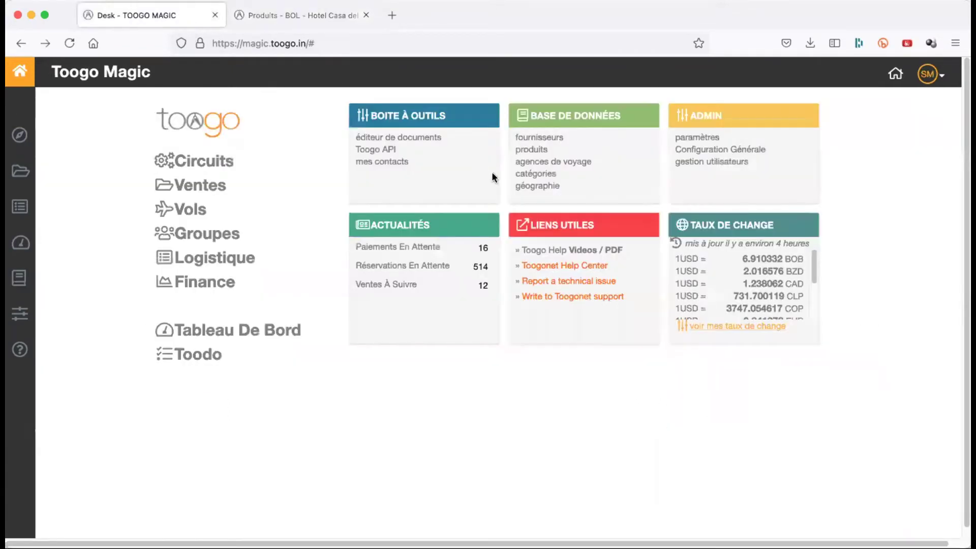
pyautogui.click(309, 17)
pyautogui.moveTo(632, 74)
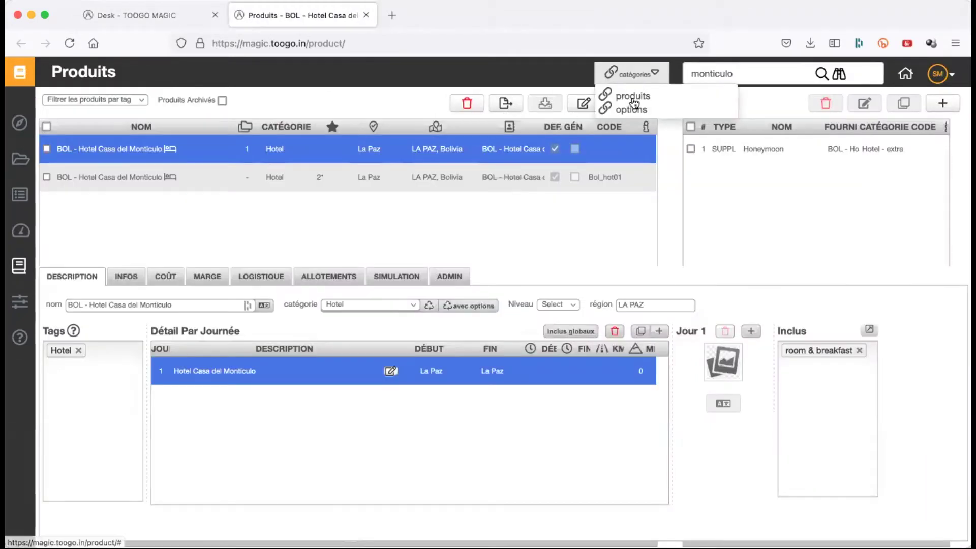
pyautogui.rightClick(635, 101)
pyautogui.click(676, 103)
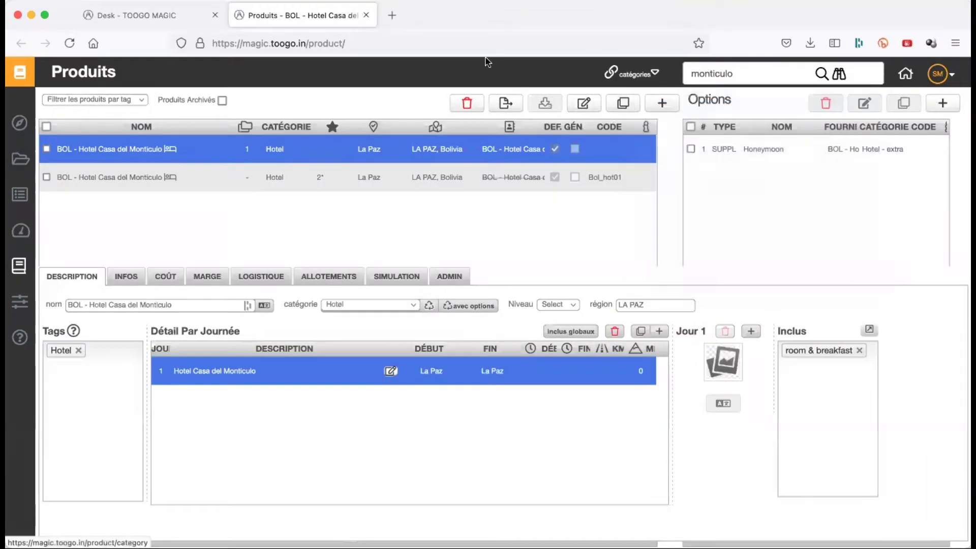
pyautogui.click(475, 16)
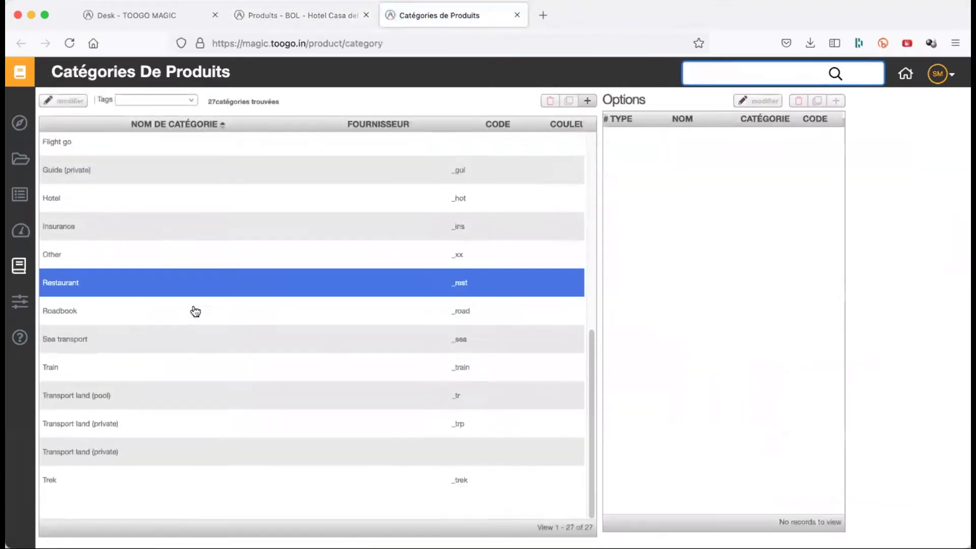
pyautogui.scroll(1, 192, 313)
pyautogui.click(155, 305)
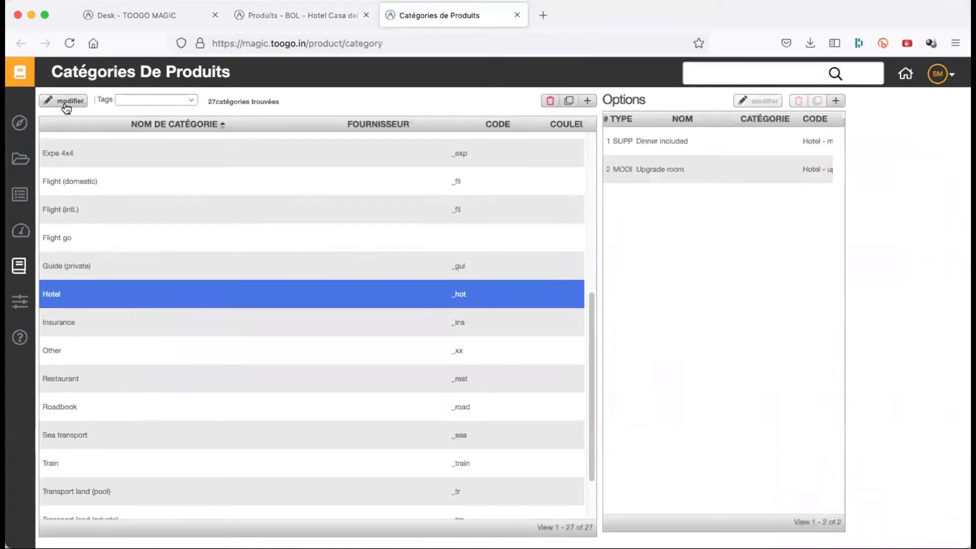
pyautogui.click(64, 104)
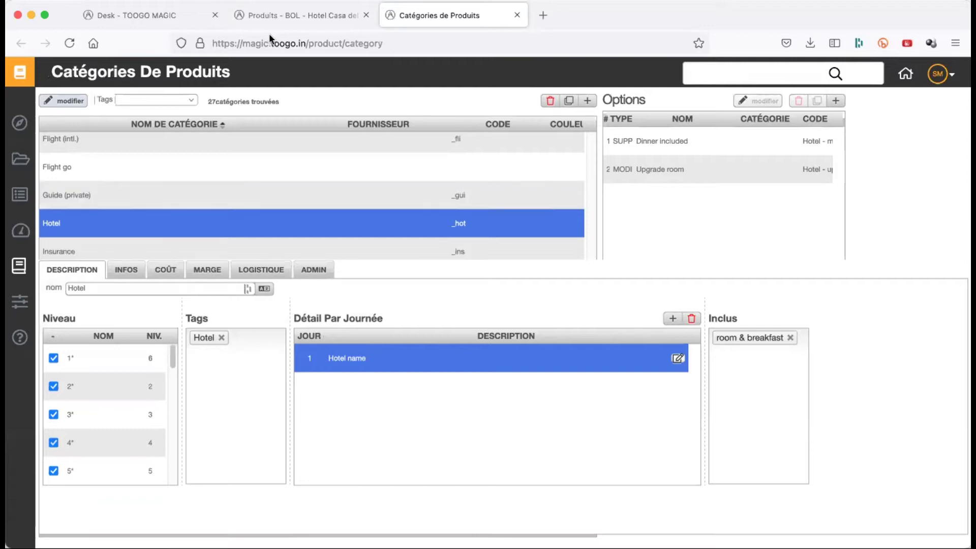
pyautogui.click(282, 20)
pyautogui.click(410, 21)
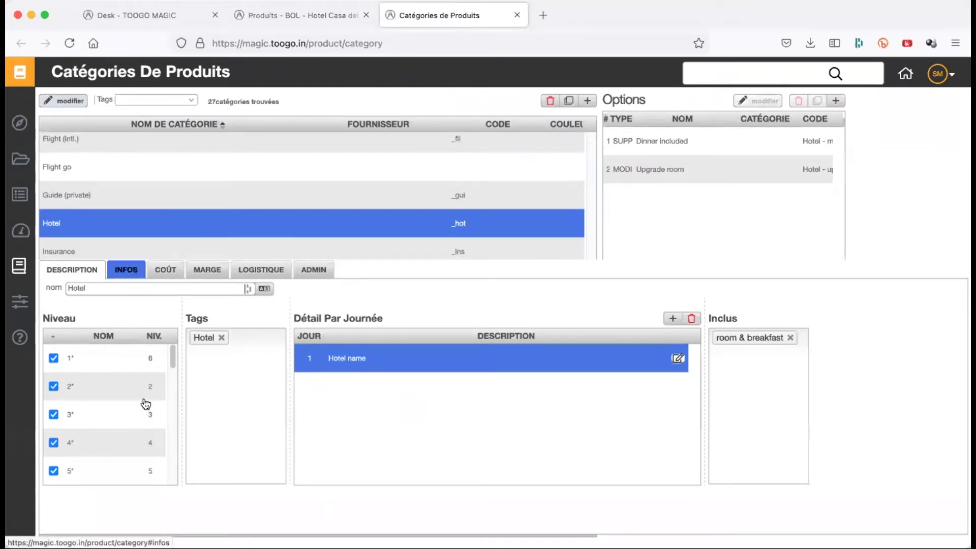
pyautogui.scroll(-10, 143, 397)
pyautogui.scroll(3, 145, 402)
pyautogui.scroll(7, 146, 403)
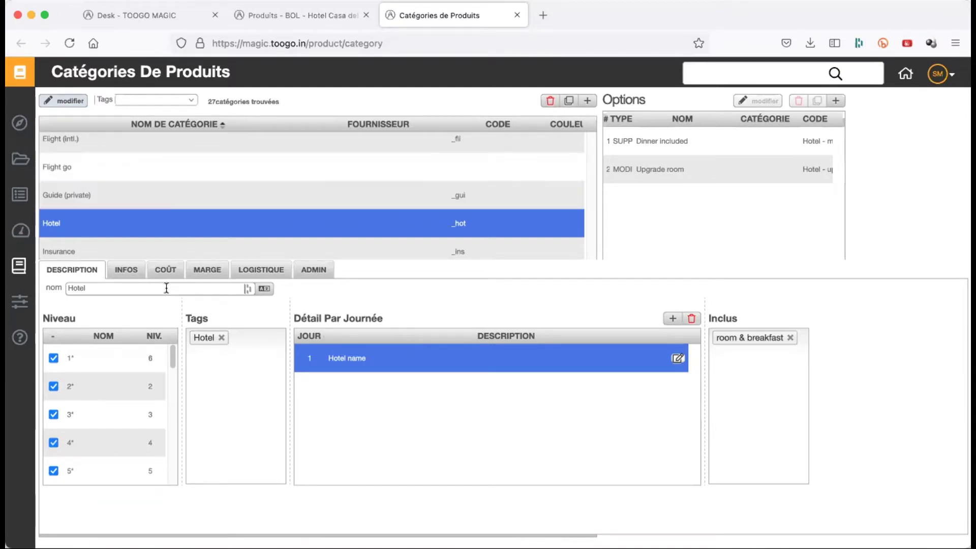
pyautogui.click(133, 271)
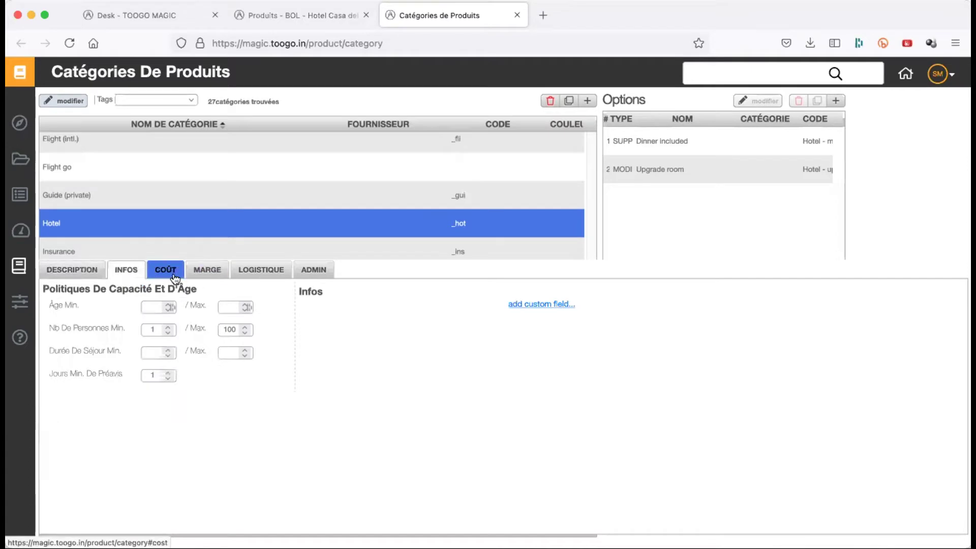
pyautogui.click(173, 274)
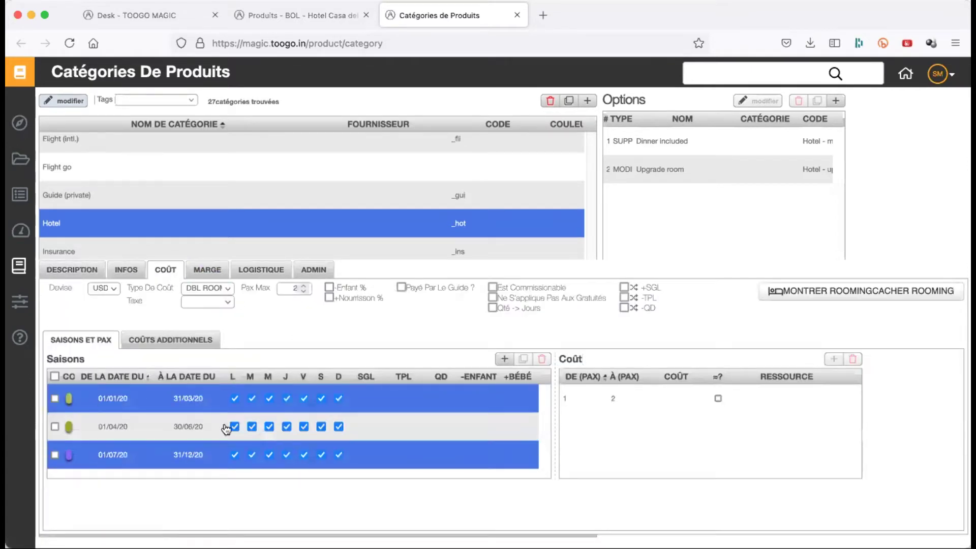
pyautogui.click(207, 271)
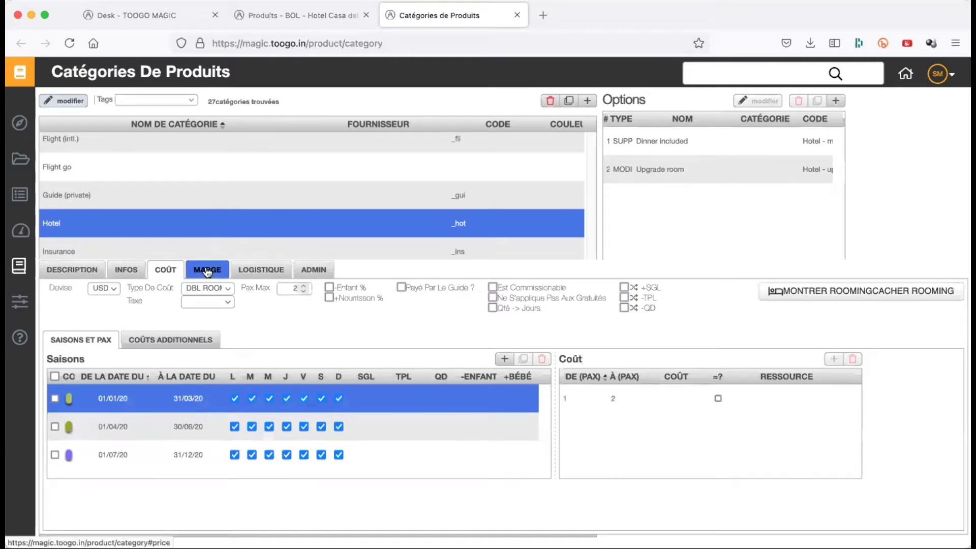
pyautogui.click(73, 270)
pyautogui.click(674, 155)
pyautogui.click(665, 188)
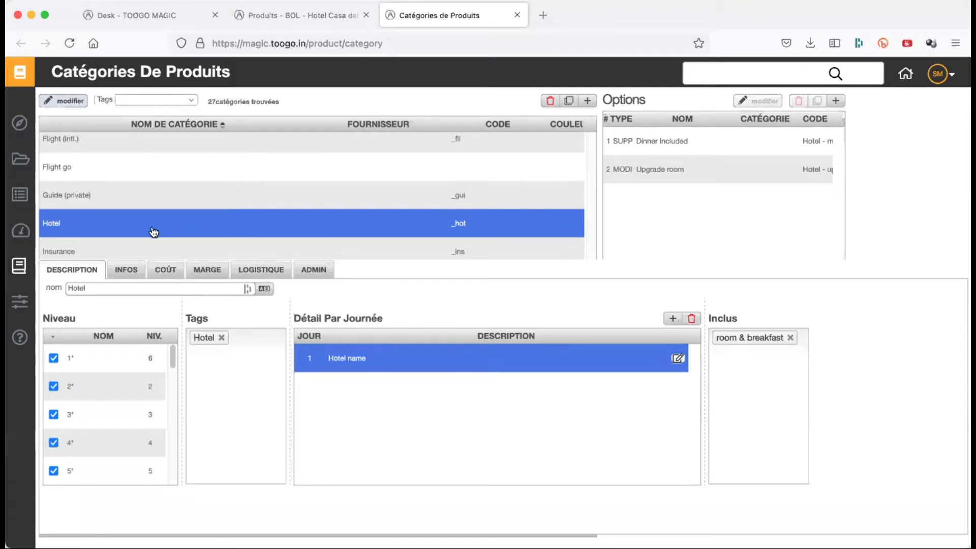
# - Go back to the 'Produits - BOL - Hotel Casa del' tab
pyautogui.click(261, 17)
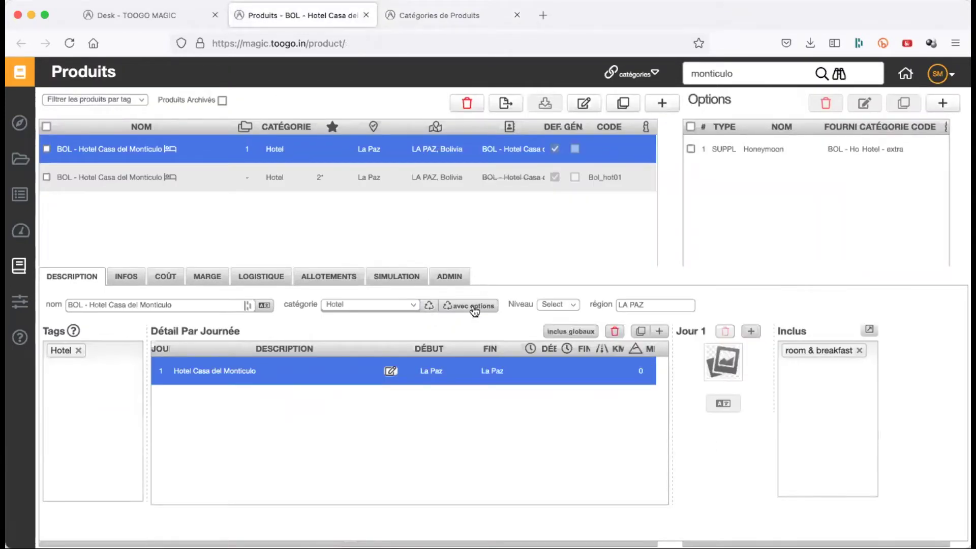
pyautogui.click(437, 27)
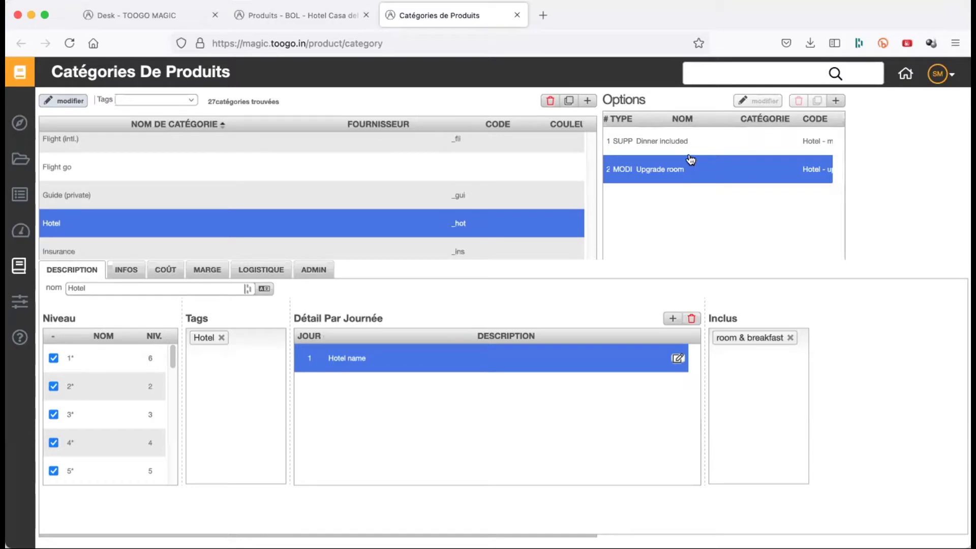
pyautogui.click(312, 17)
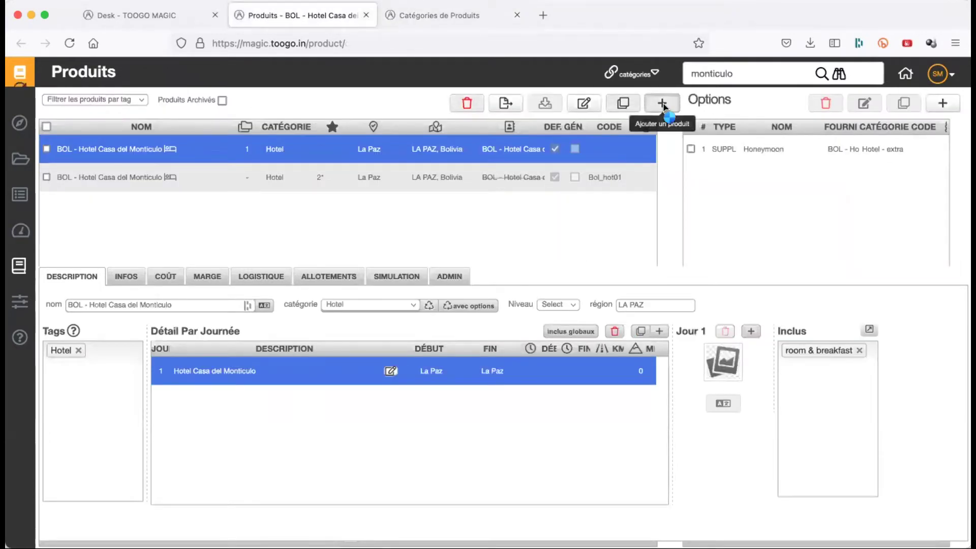
# - Add a new product named 'TEST PRODUIT Z'
pyautogui.click(663, 103)
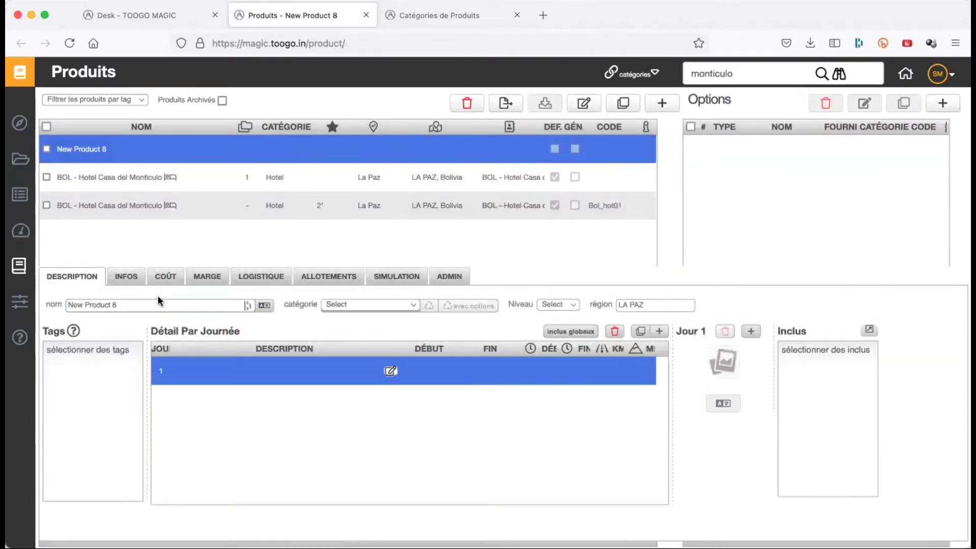
pyautogui.tripleClick(158, 304)
pyautogui.write('TEST PRODUIT ')
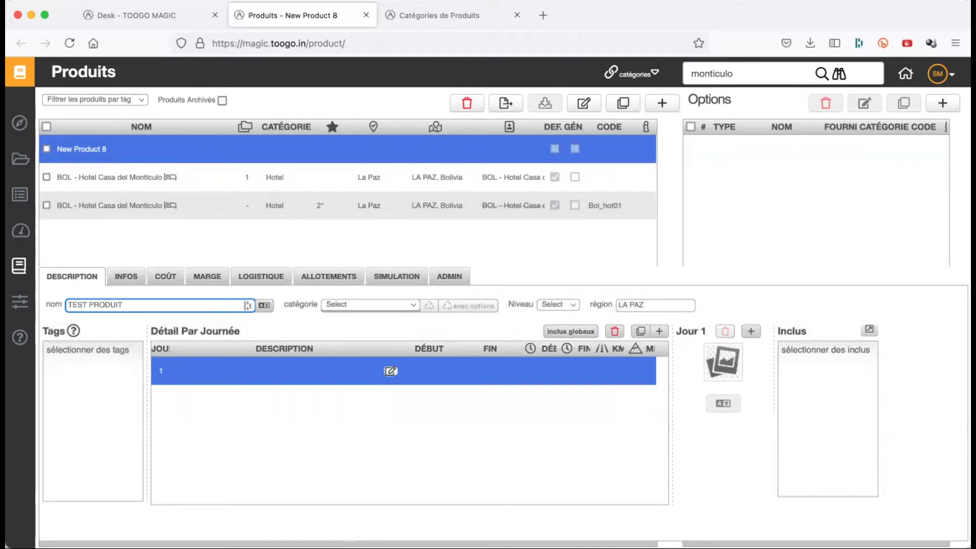
pyautogui.write('Z')
pyautogui.press('Tab')
# - Set its category to Hotel and initialise it from the category with options
pyautogui.click(340, 300)
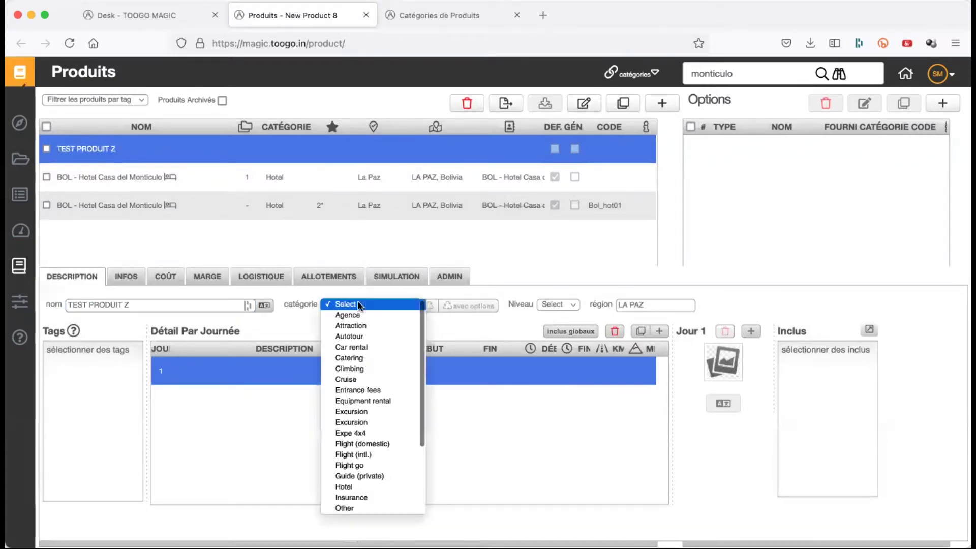
pyautogui.scroll(-2, 363, 433)
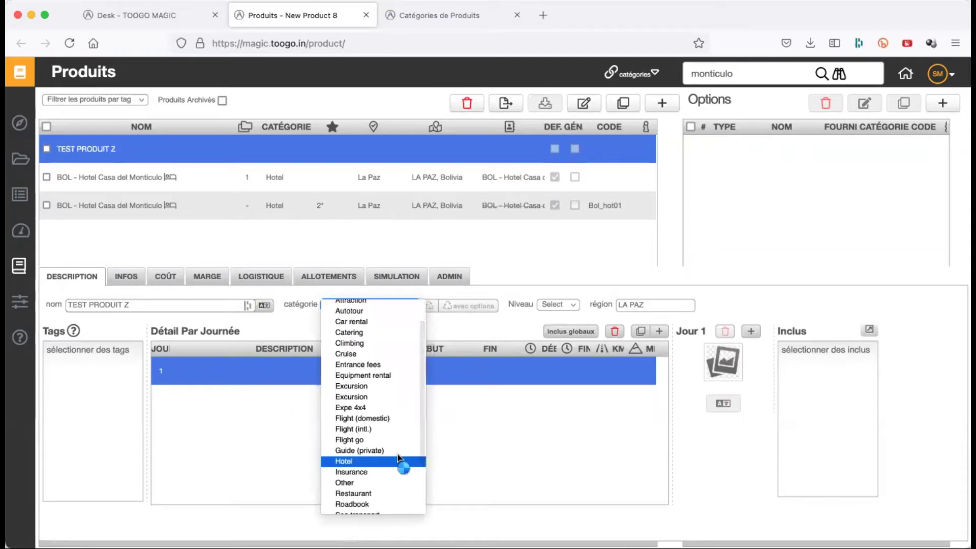
pyautogui.click(399, 460)
pyautogui.click(577, 457)
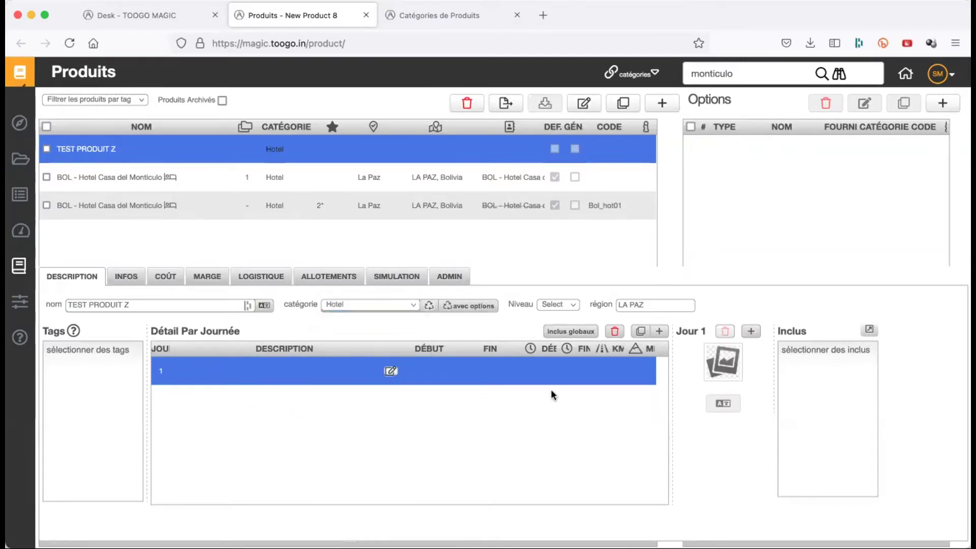
pyautogui.click(463, 309)
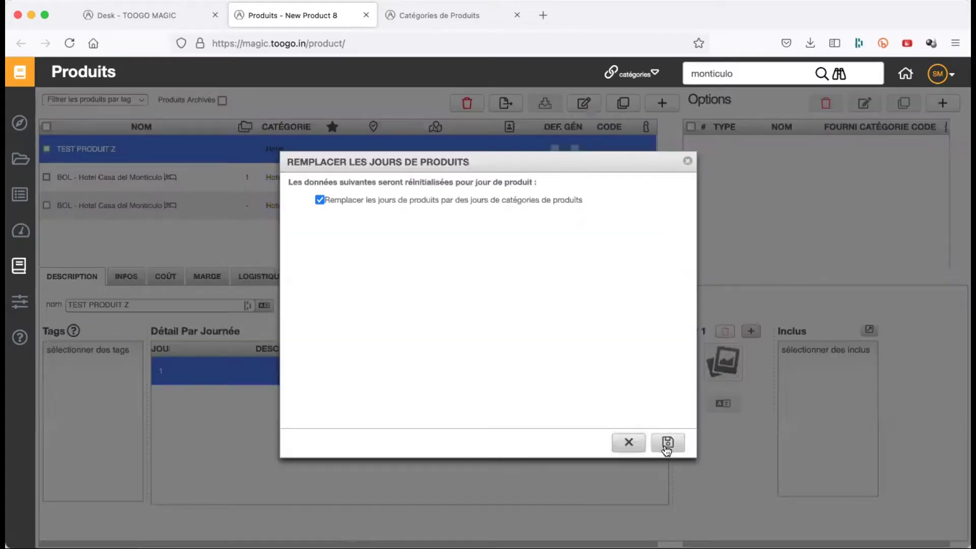
# - Replace TEST PRODUIT Z's days with the Hotel category days and check its Dinner included option
pyautogui.click(667, 442)
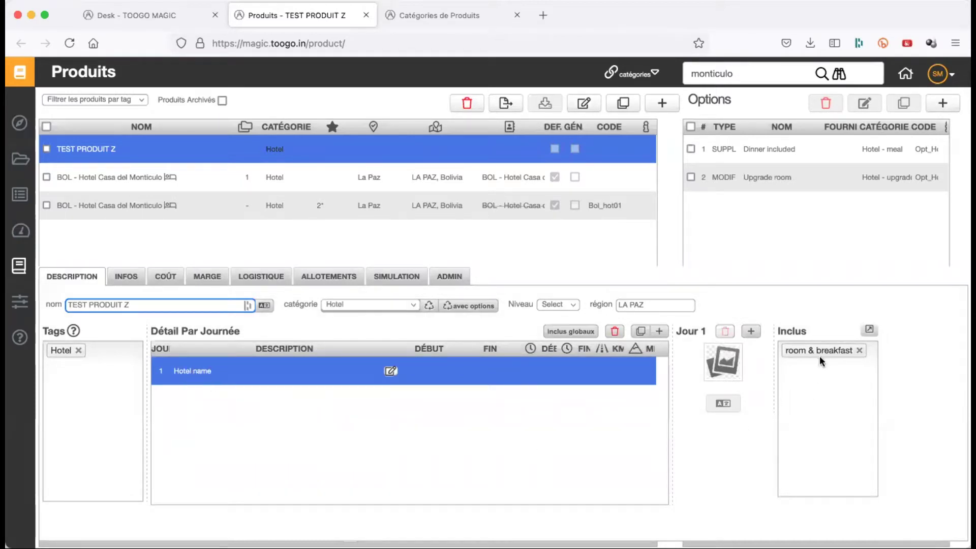
pyautogui.click(780, 155)
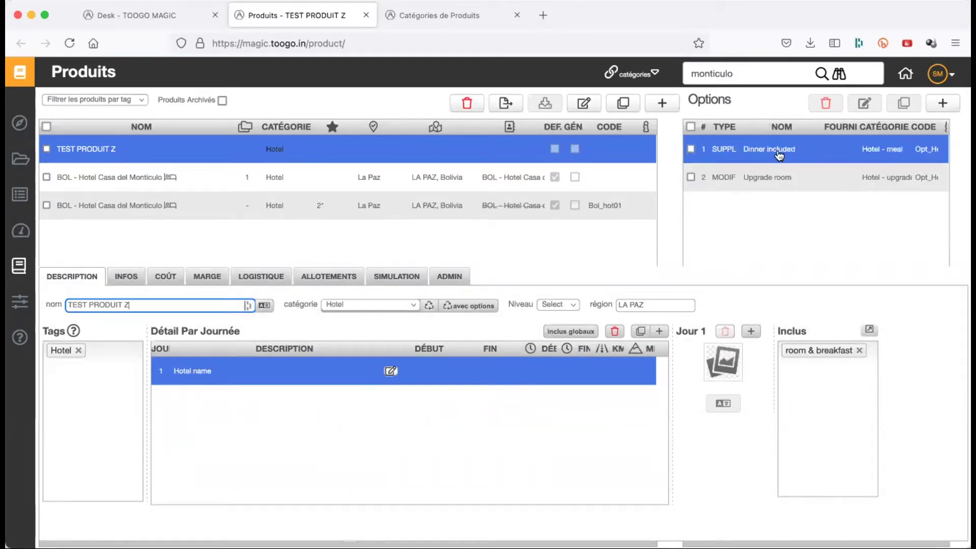
pyautogui.click(779, 154)
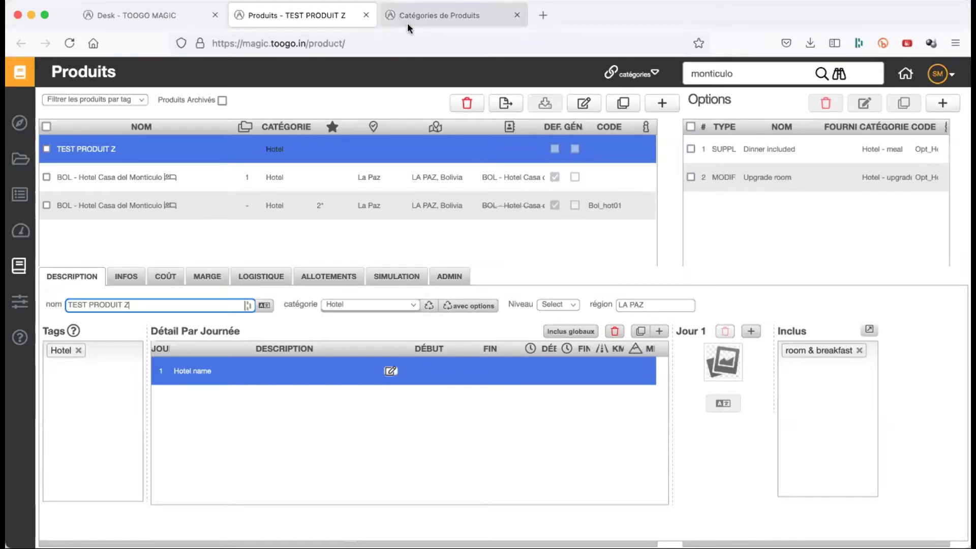
pyautogui.click(407, 22)
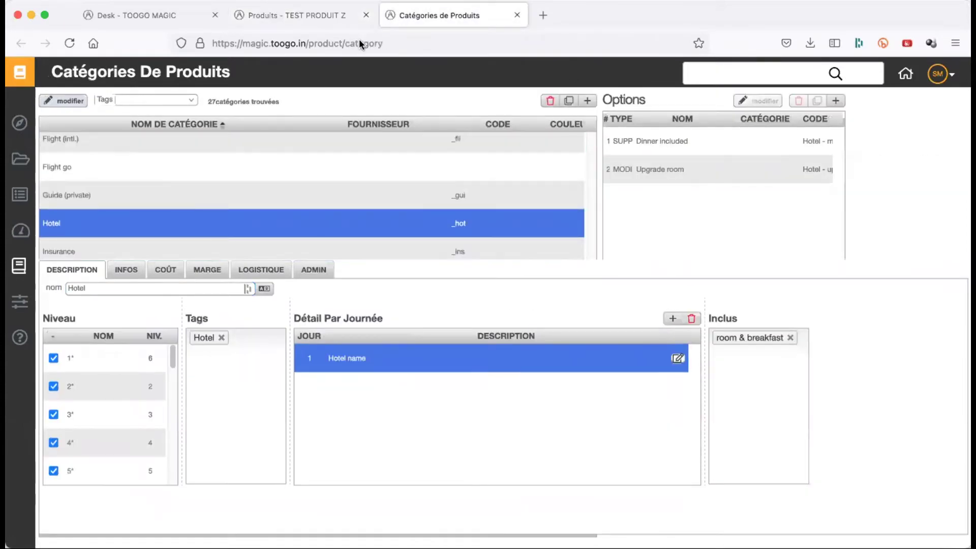
pyautogui.click(319, 20)
# - Compare the Dinner included and Upgrade room options with the Hotel category, then pick the Monticulo product
pyautogui.click(767, 182)
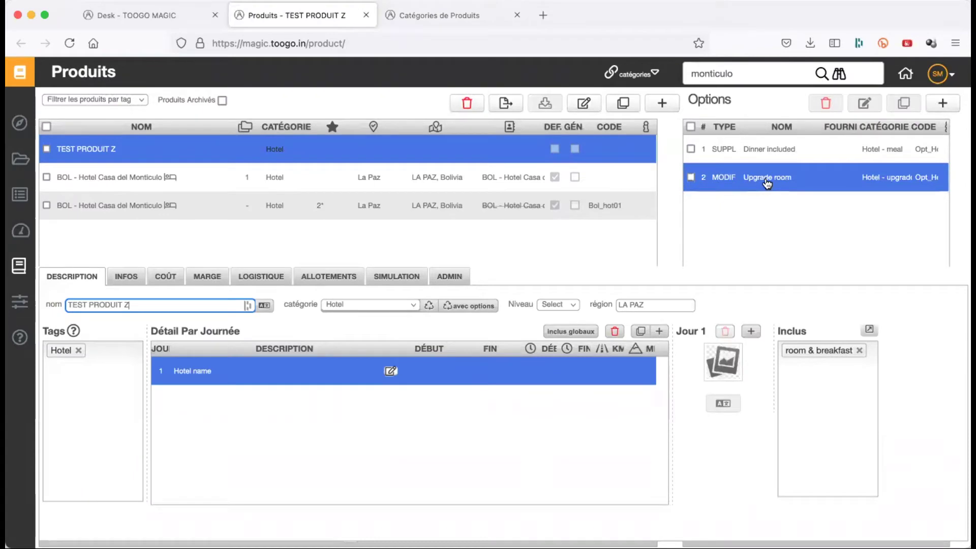
pyautogui.click(767, 182)
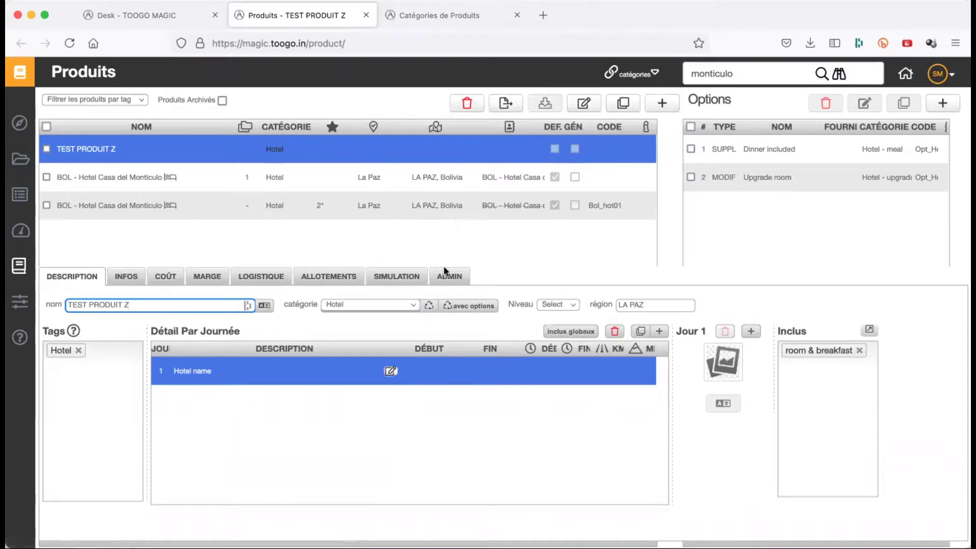
pyautogui.click(445, 20)
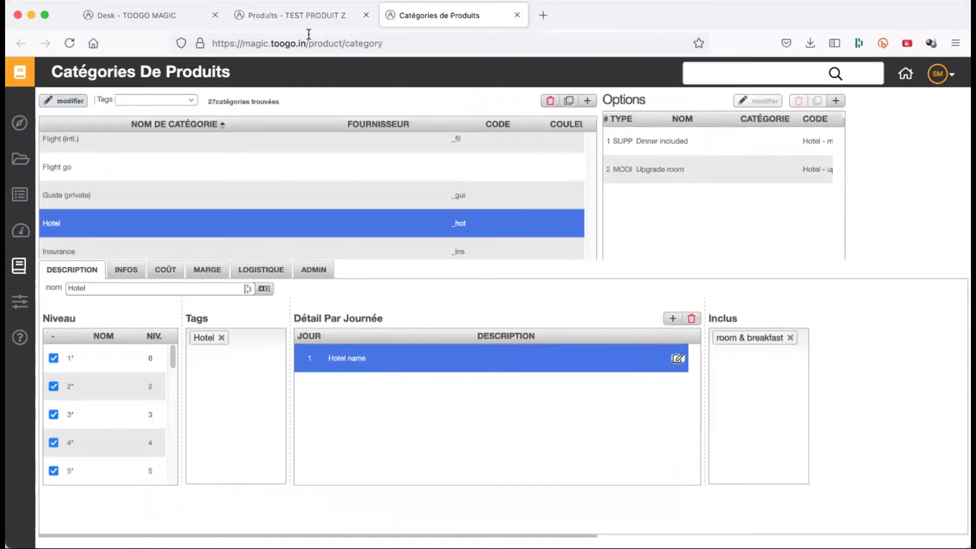
pyautogui.click(304, 20)
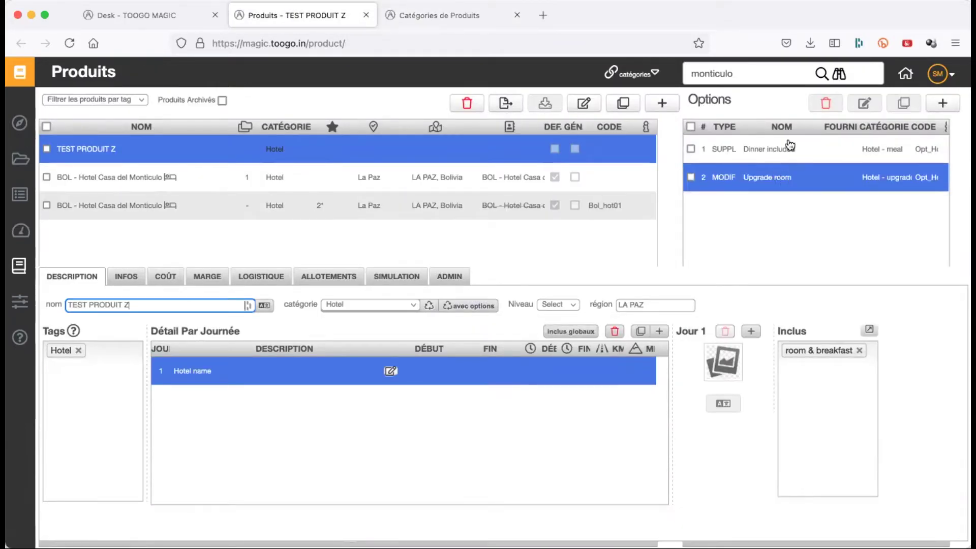
pyautogui.click(762, 160)
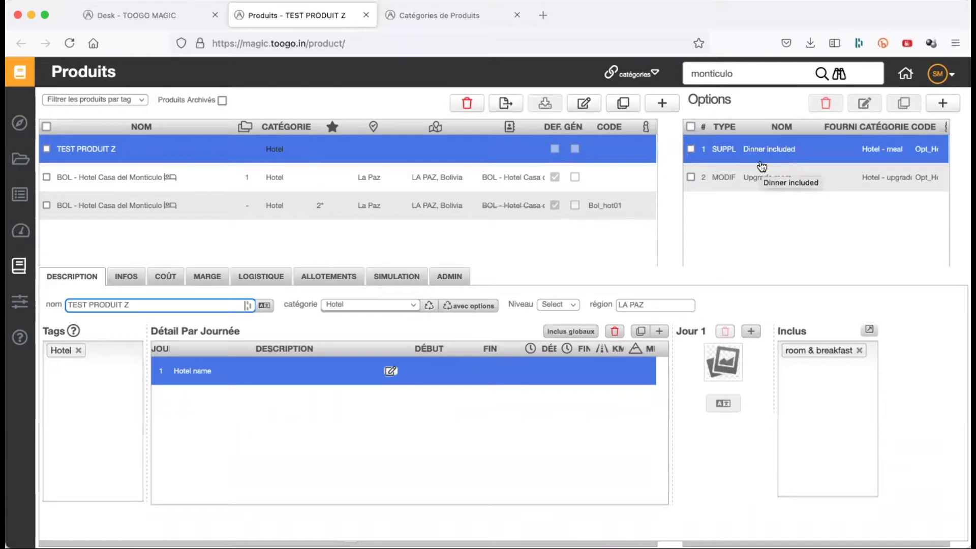
pyautogui.click(788, 183)
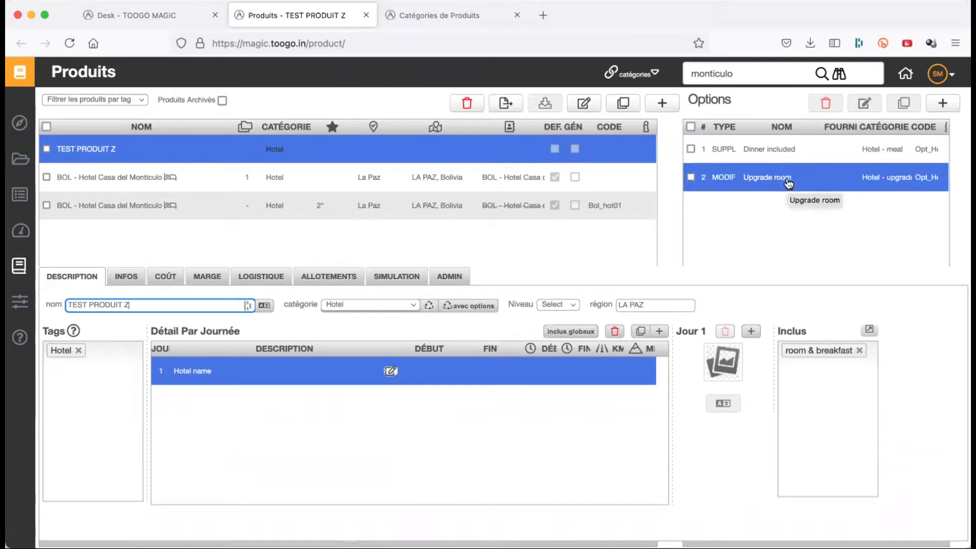
pyautogui.click(159, 183)
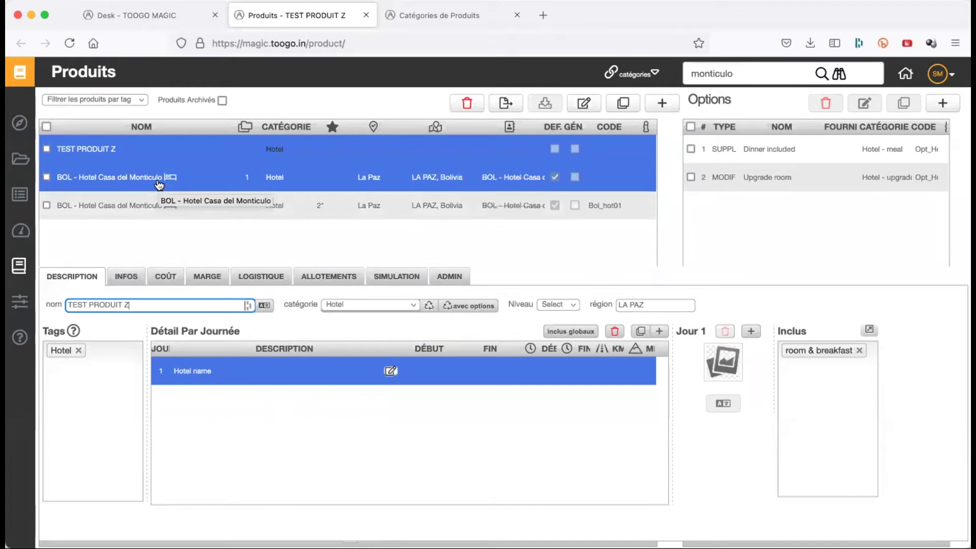
# - Set the Monticulo product's level to 3* and region to LA PAZ, then review its tag list
pyautogui.click(159, 183)
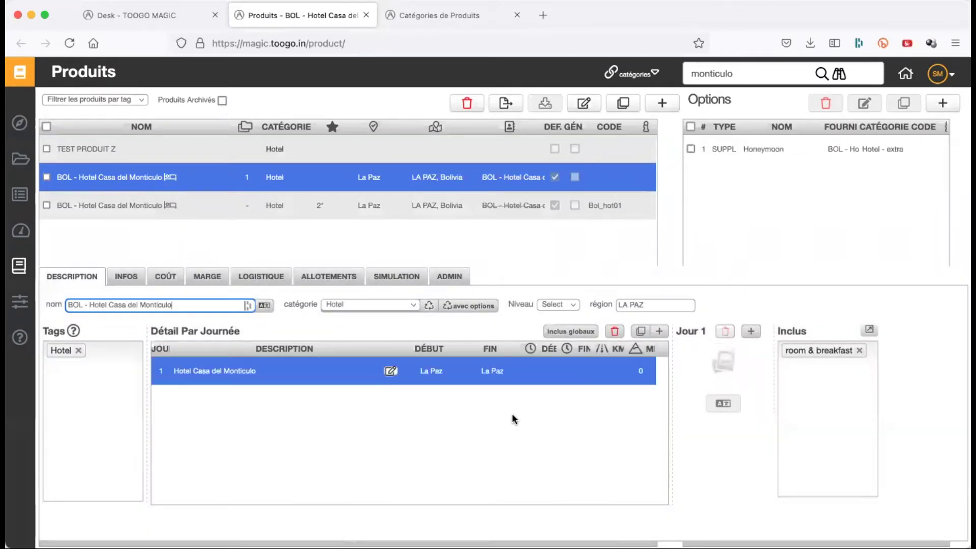
pyautogui.click(561, 303)
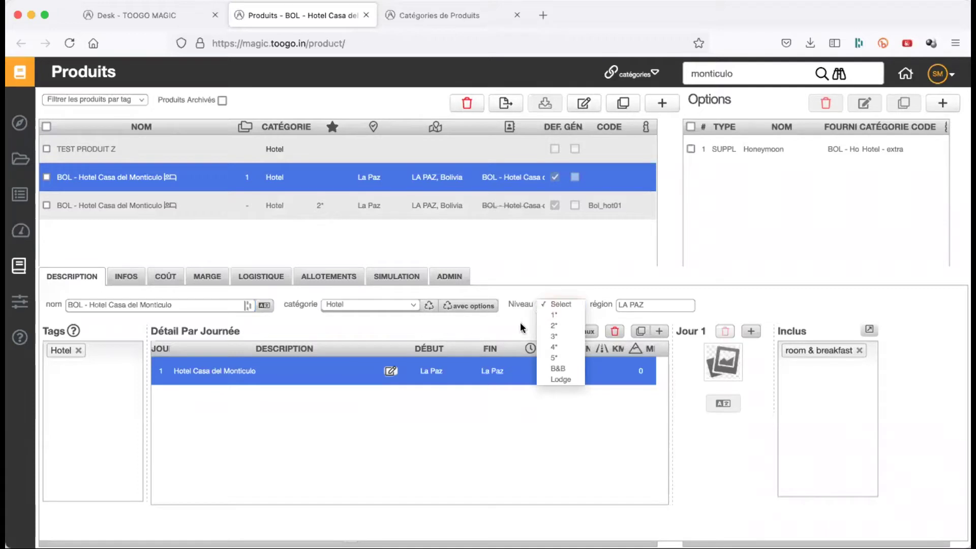
pyautogui.click(550, 336)
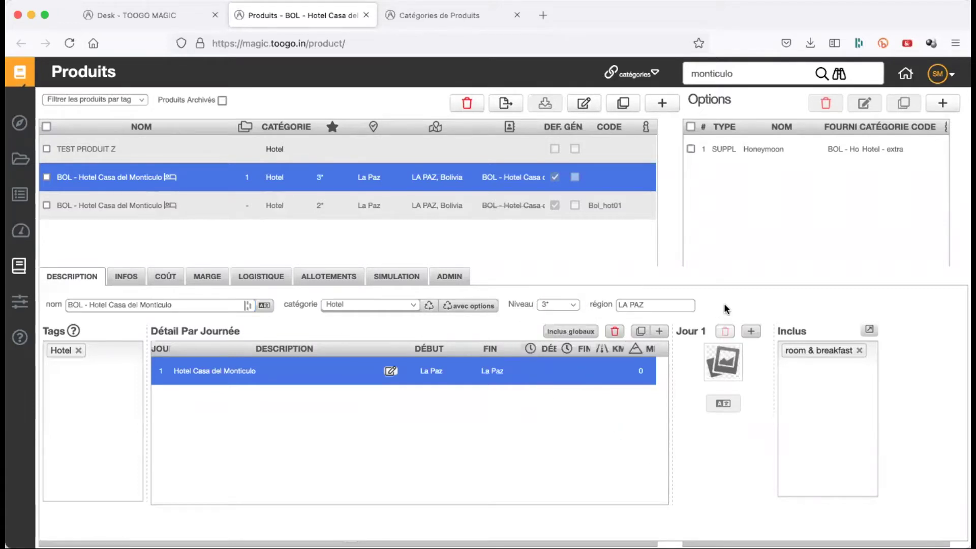
pyautogui.tripleClick(666, 305)
pyautogui.write('la pa')
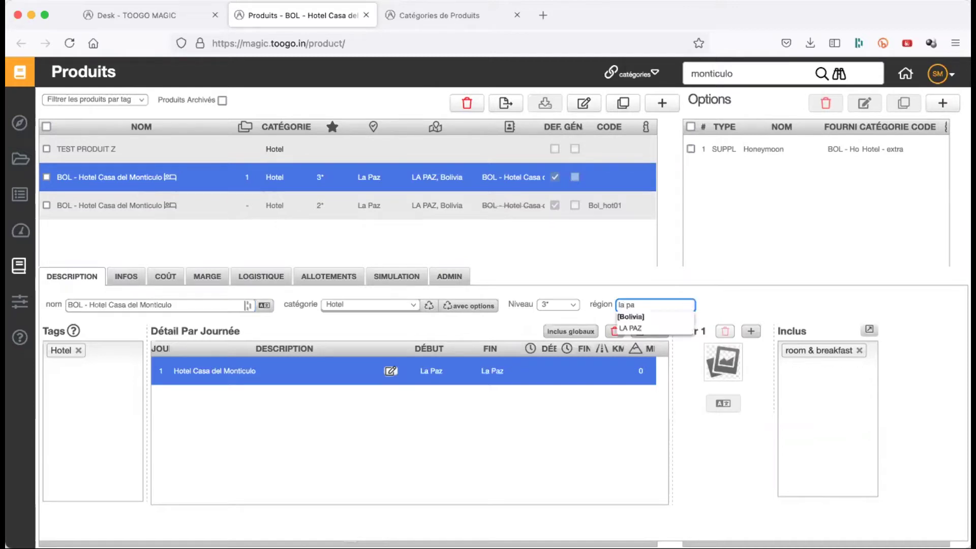
pyautogui.click(655, 322)
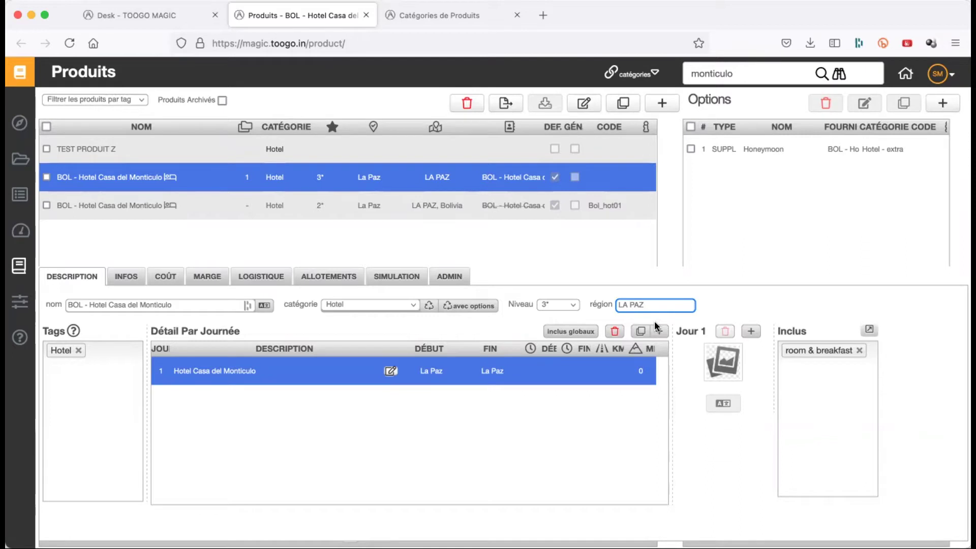
pyautogui.click(422, 477)
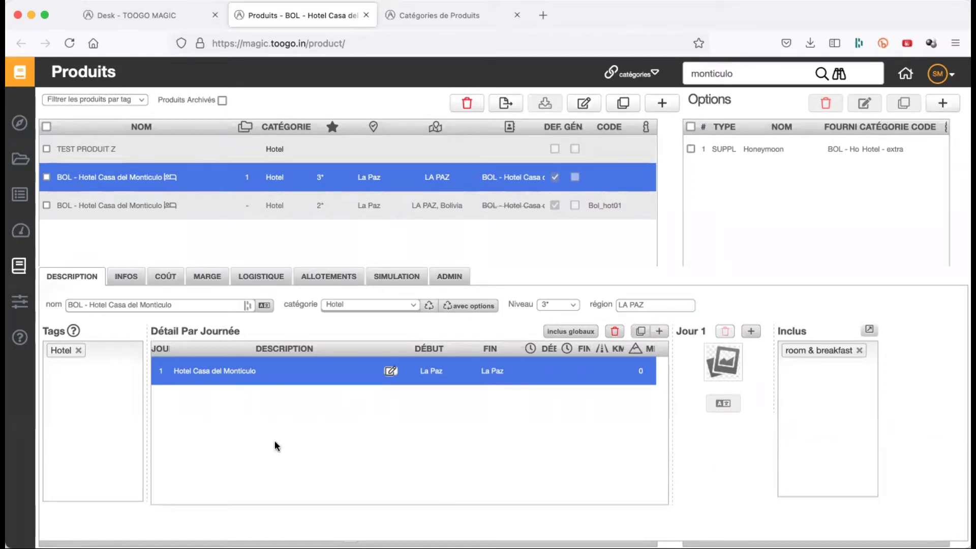
pyautogui.click(91, 368)
pyautogui.scroll(-5, 201, 446)
pyautogui.scroll(5, 200, 447)
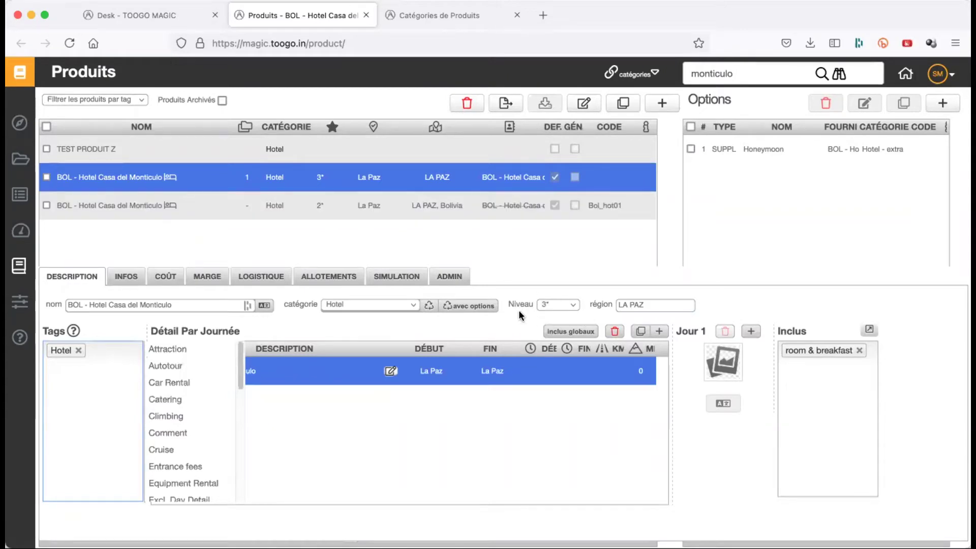
# - Open Configuration Générale in a new tab and view the product levels linked to the Hotel tag
pyautogui.click(167, 20)
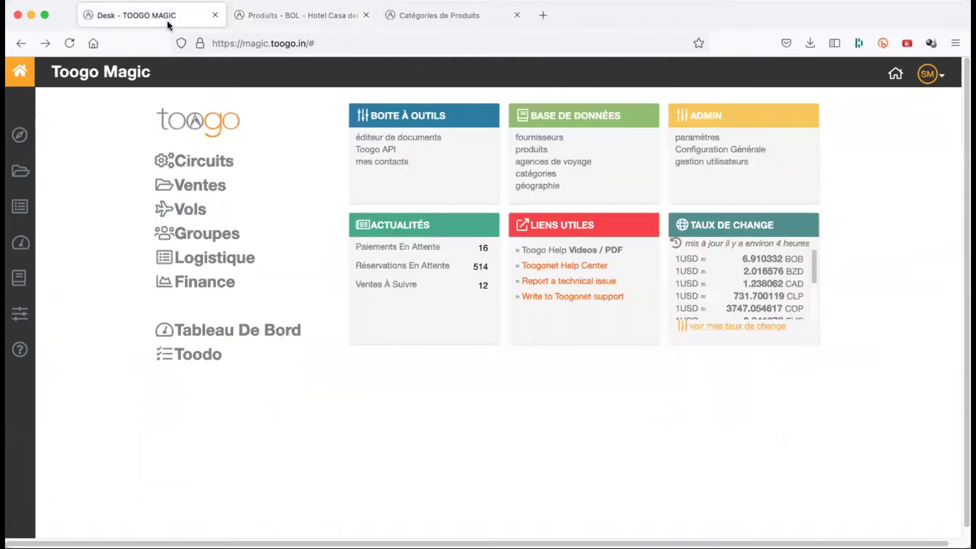
pyautogui.rightClick(705, 149)
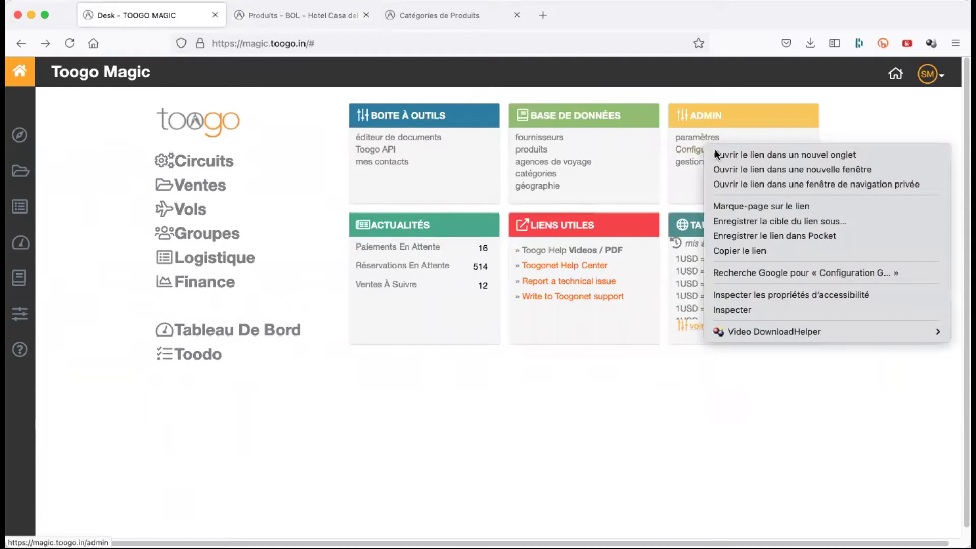
pyautogui.click(719, 154)
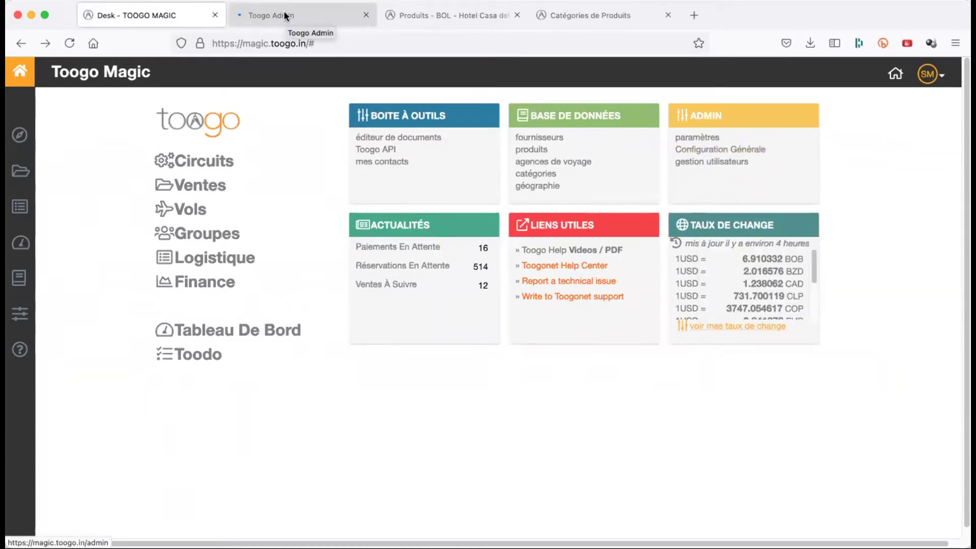
pyautogui.click(286, 15)
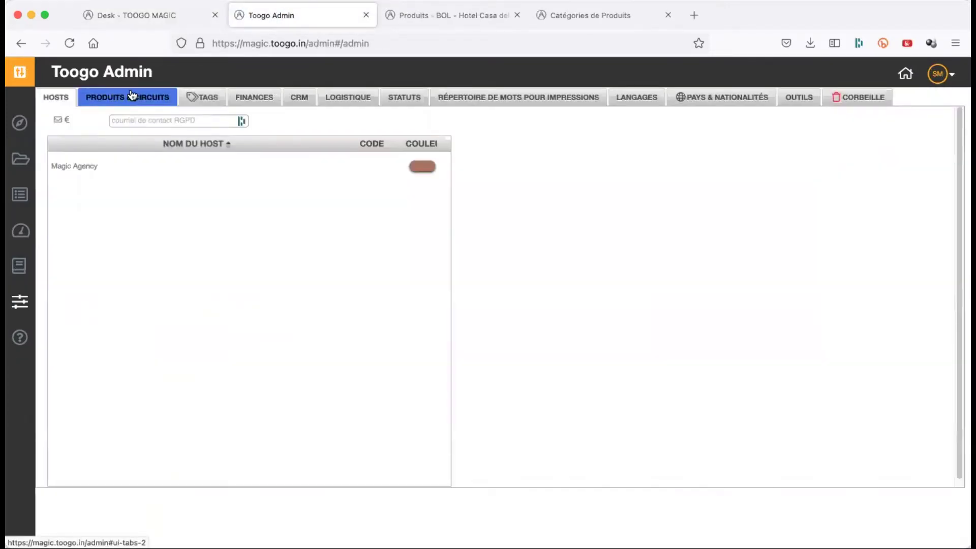
pyautogui.click(131, 95)
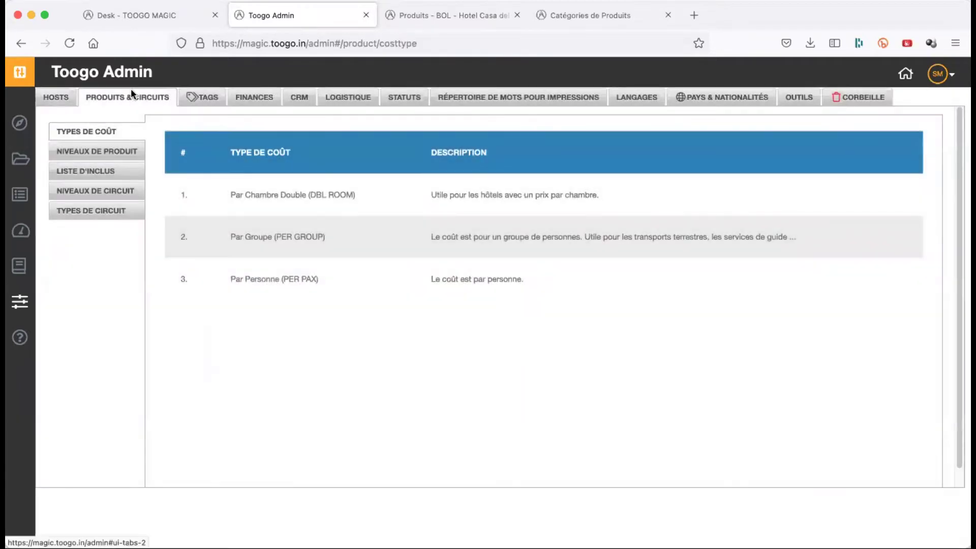
pyautogui.click(107, 152)
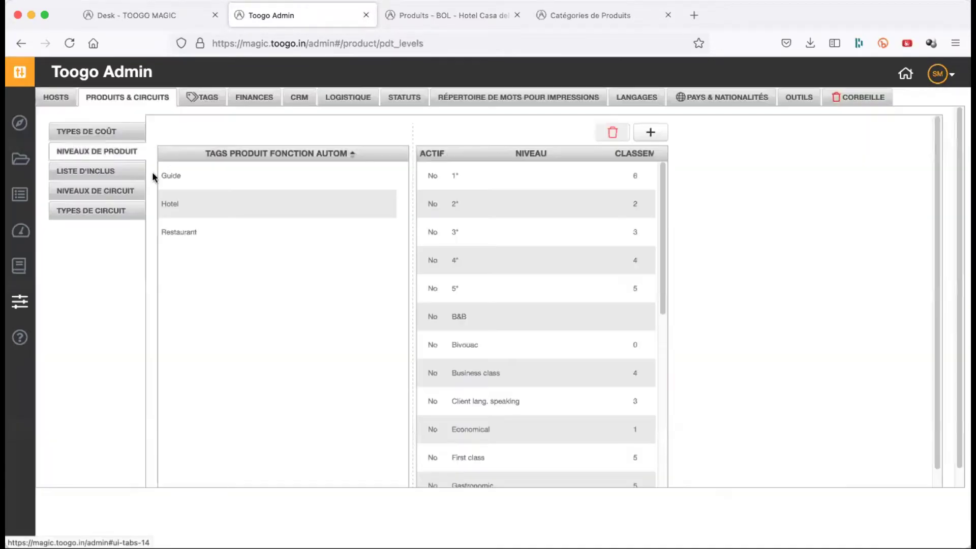
pyautogui.click(247, 211)
pyautogui.click(458, 316)
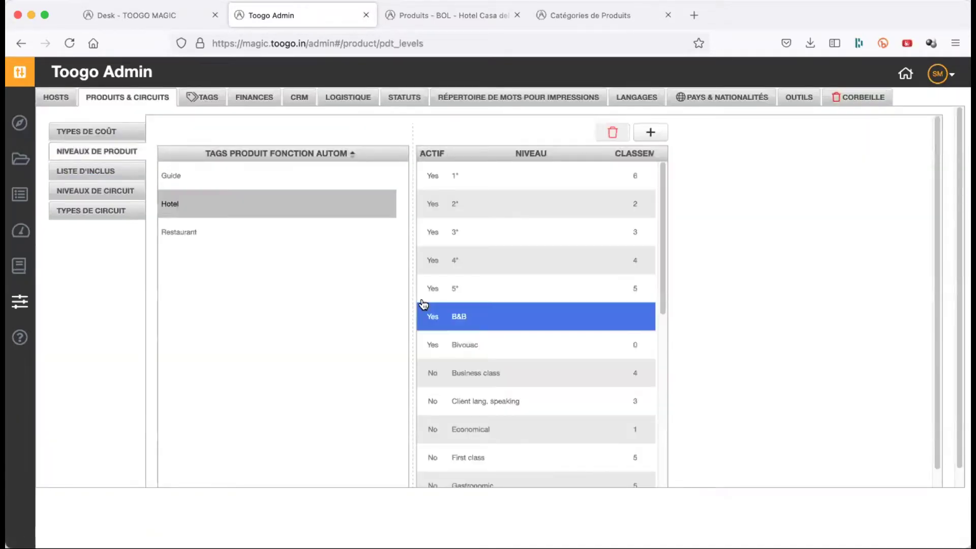
pyautogui.scroll(-3, 471, 329)
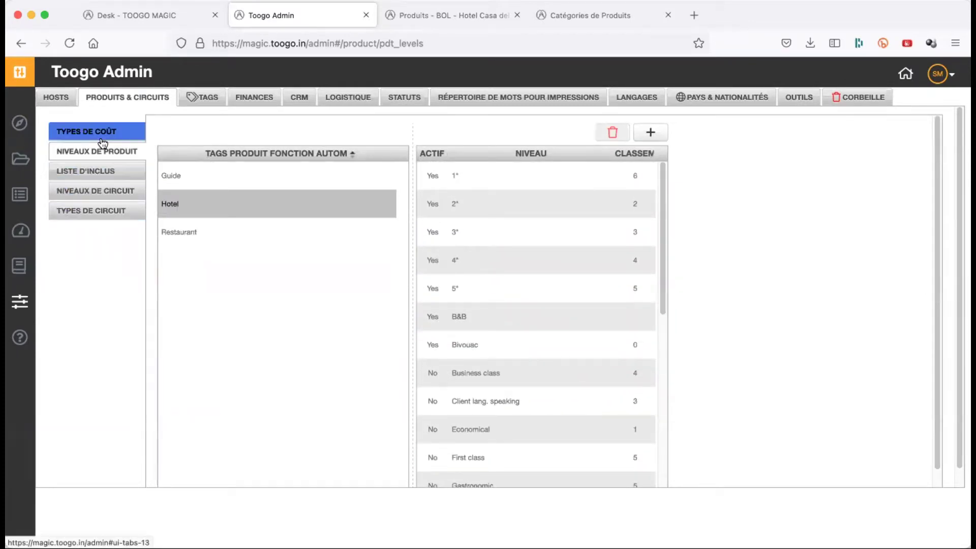
# - View the PRODUITS tags in the TAGS settings, then return to the Monticulo product
pyautogui.click(195, 101)
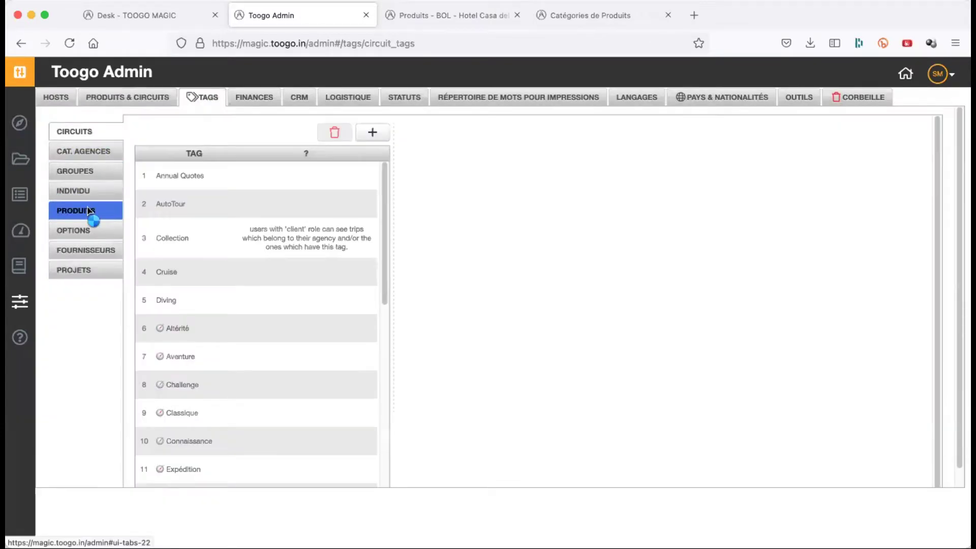
pyautogui.click(88, 208)
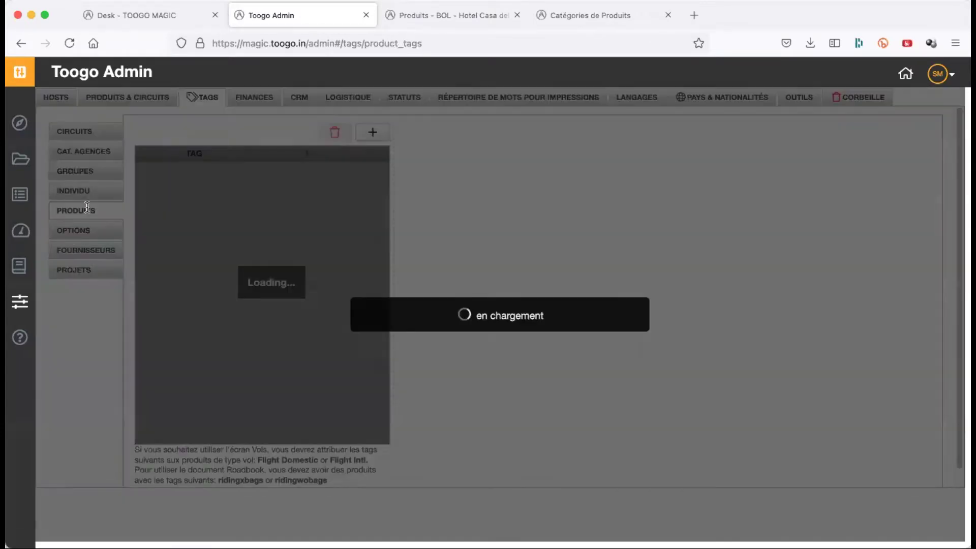
pyautogui.scroll(-10, 221, 275)
pyautogui.scroll(10, 218, 276)
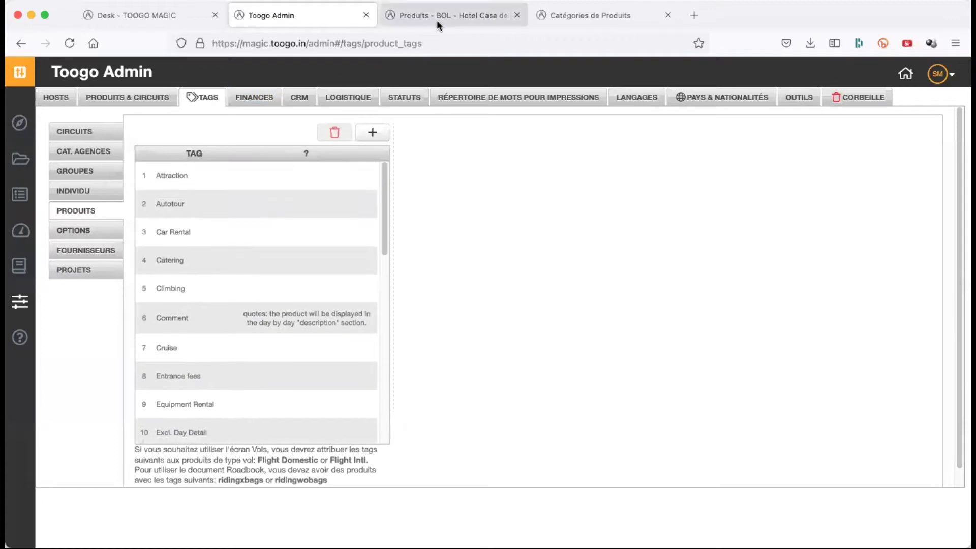
pyautogui.click(439, 18)
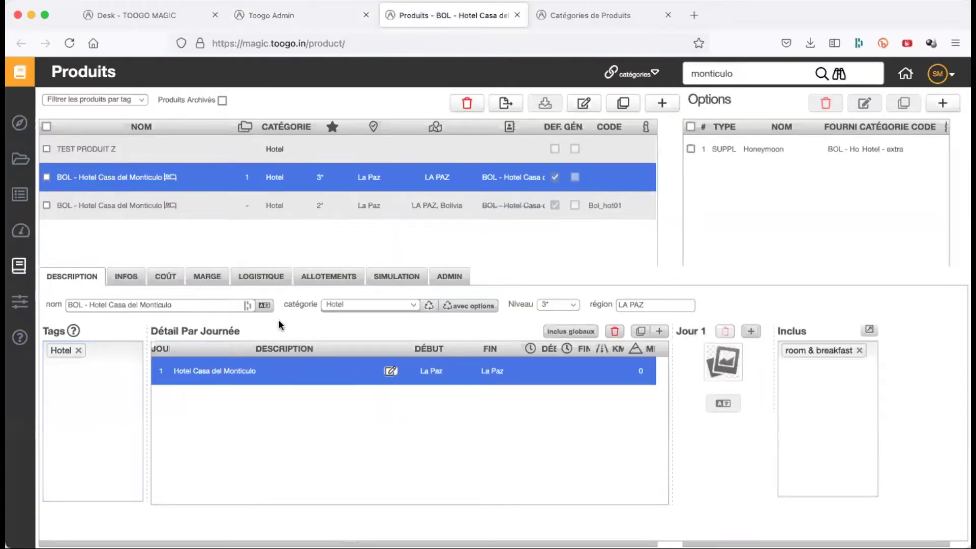
# - Check the product's tag suggestions, then open the day 1 description editor
pyautogui.click(97, 380)
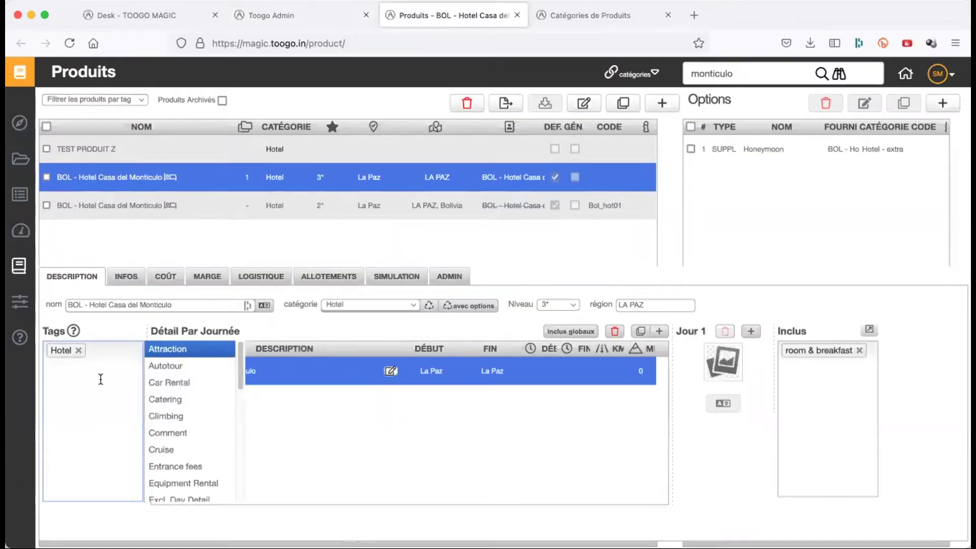
pyautogui.click(318, 318)
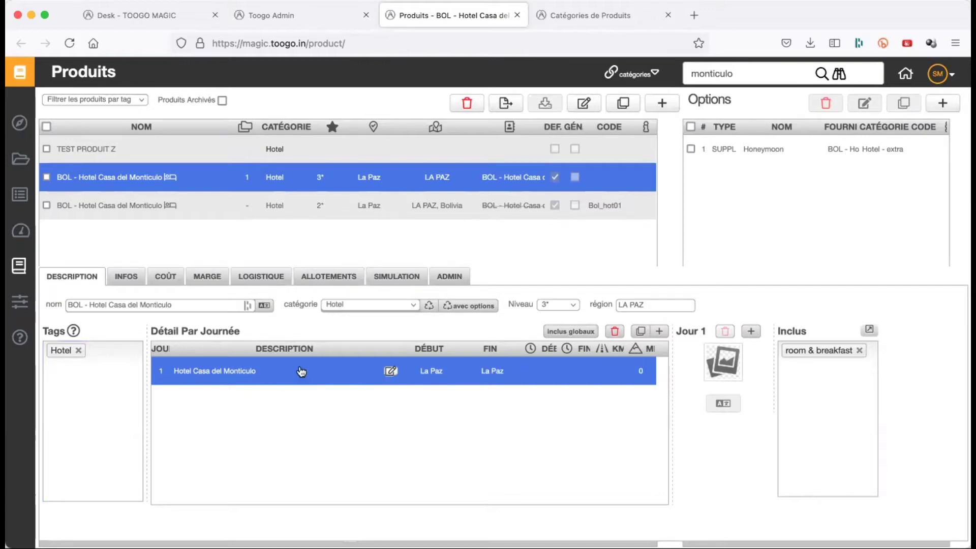
pyautogui.click(392, 371)
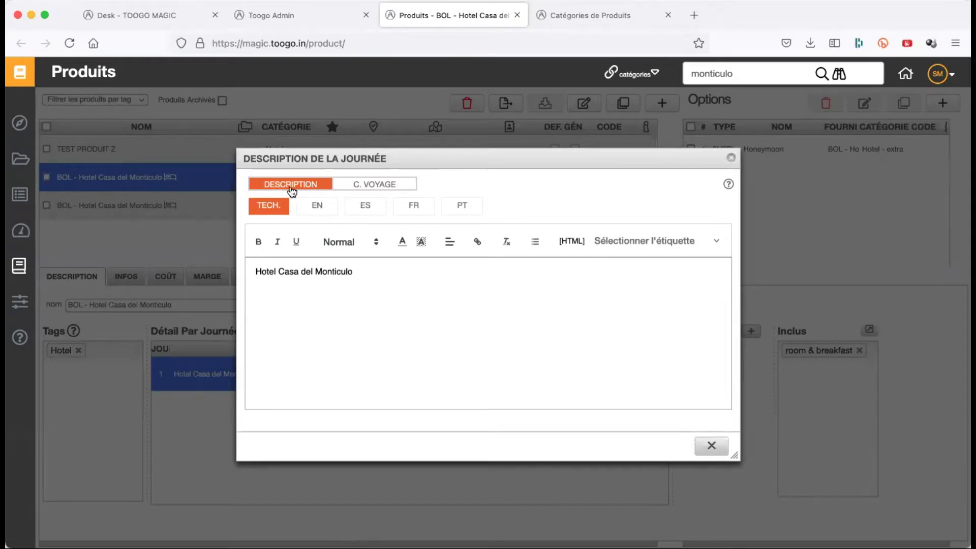
# - Browse the day description in English, Spanish, French and Portuguese, plus the roadbook texts
pyautogui.click(315, 207)
pyautogui.click(365, 208)
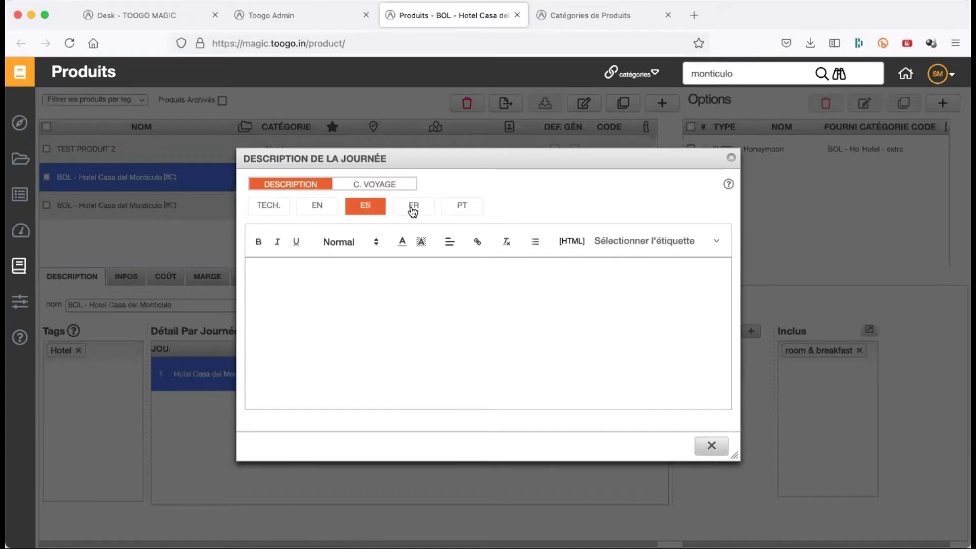
pyautogui.click(414, 207)
pyautogui.click(460, 206)
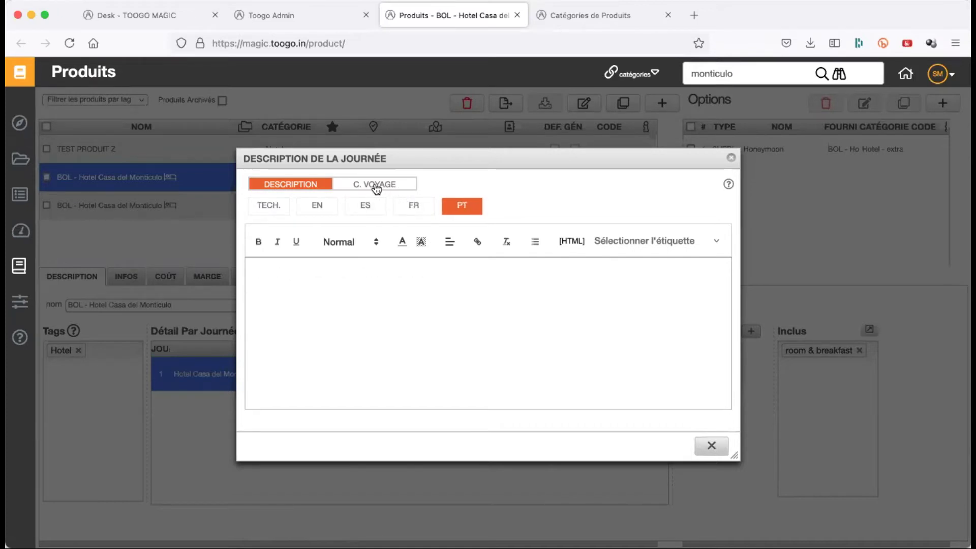
pyautogui.click(376, 187)
pyautogui.click(292, 189)
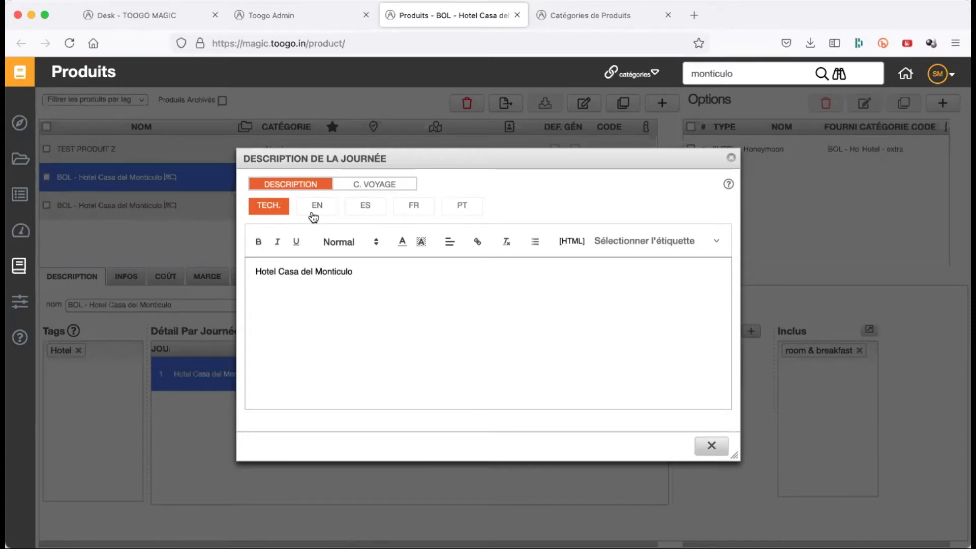
# - Compare the technical, Spanish and English texts, ending on the French description
pyautogui.tripleClick(347, 275)
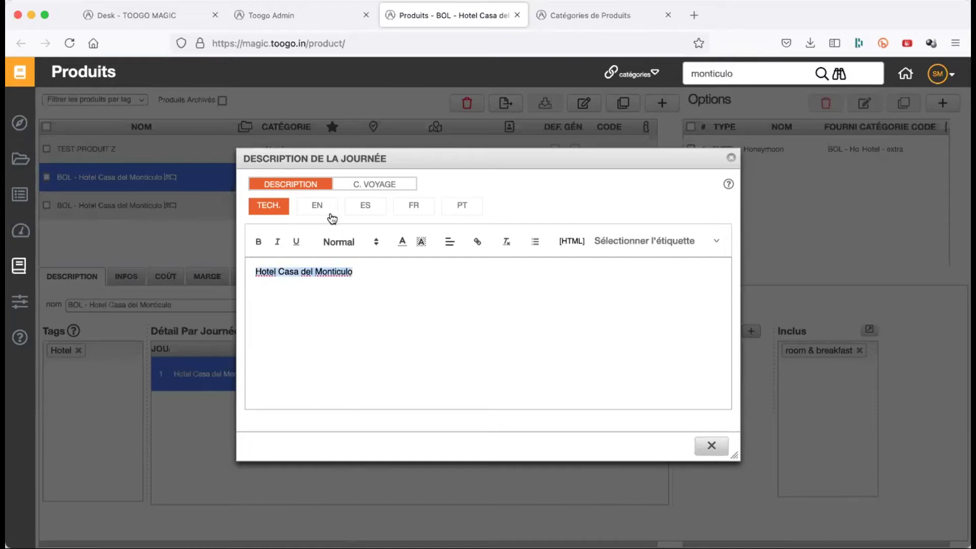
pyautogui.click(366, 209)
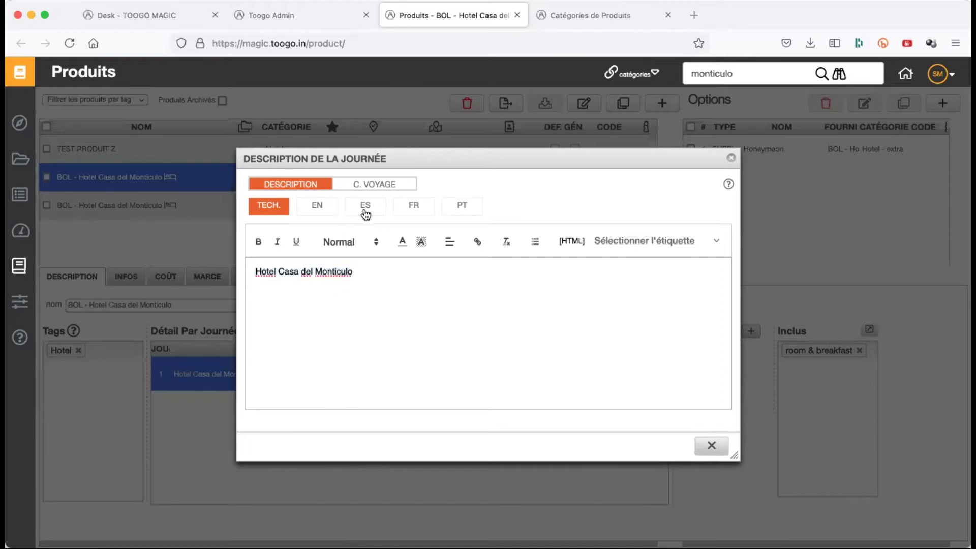
pyautogui.click(326, 208)
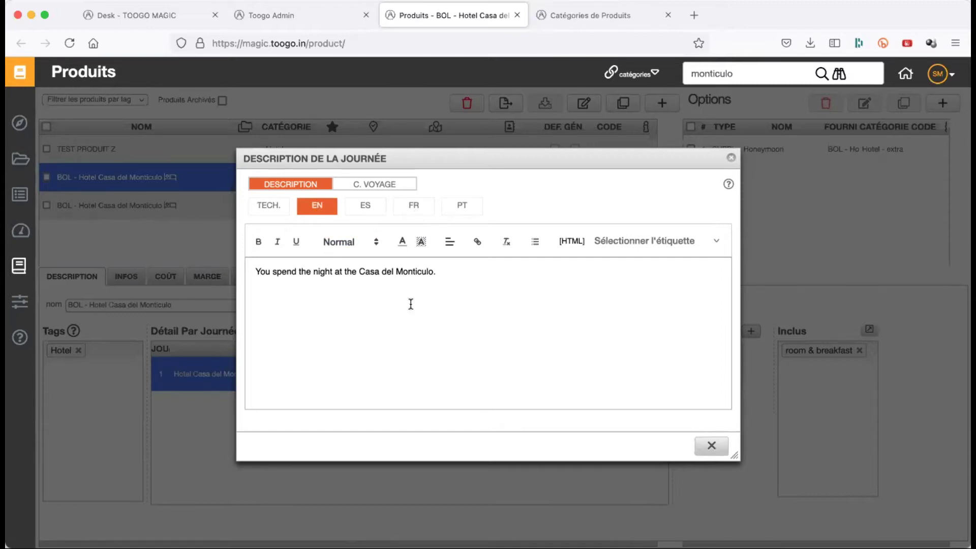
pyautogui.tripleClick(402, 272)
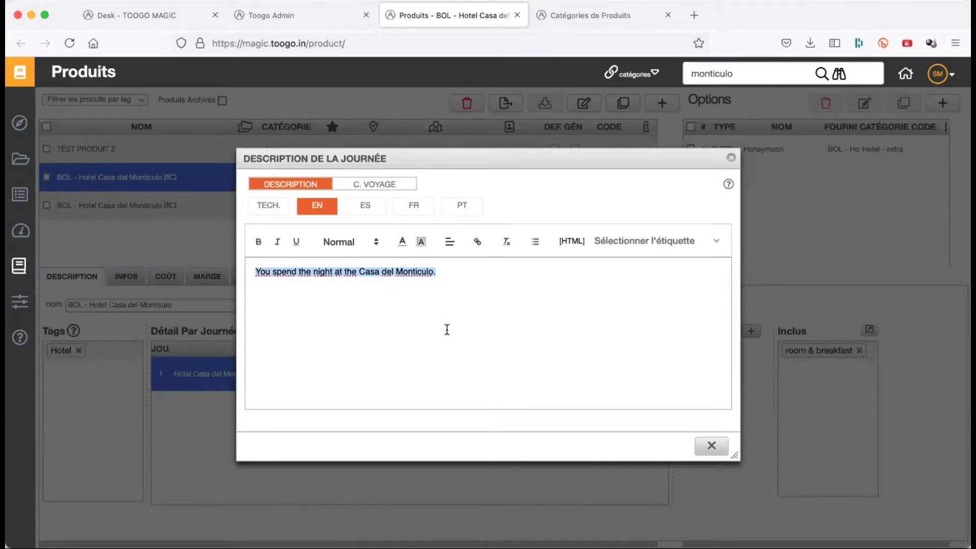
pyautogui.click(414, 207)
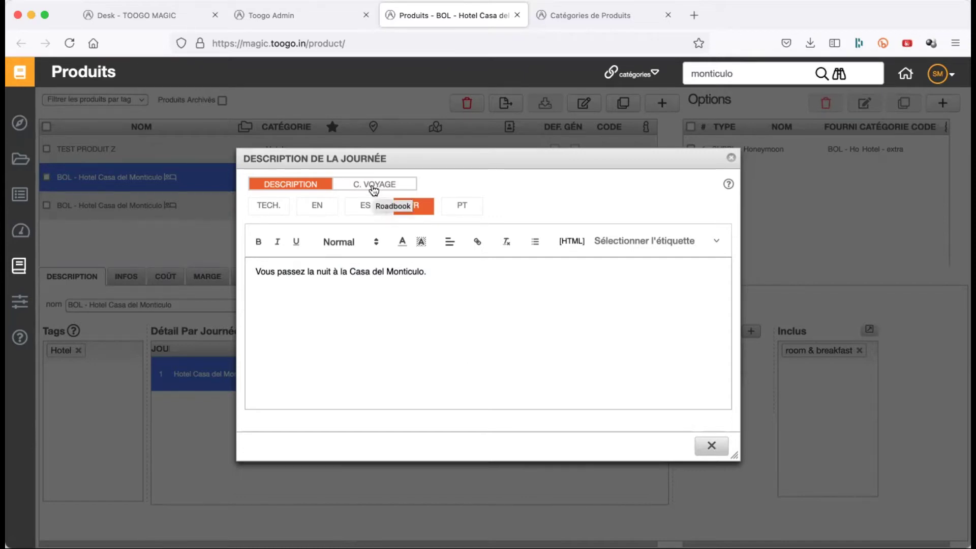
# - Compare the empty Spanish, French and Portuguese roadbook texts with the French day description
pyautogui.click(374, 187)
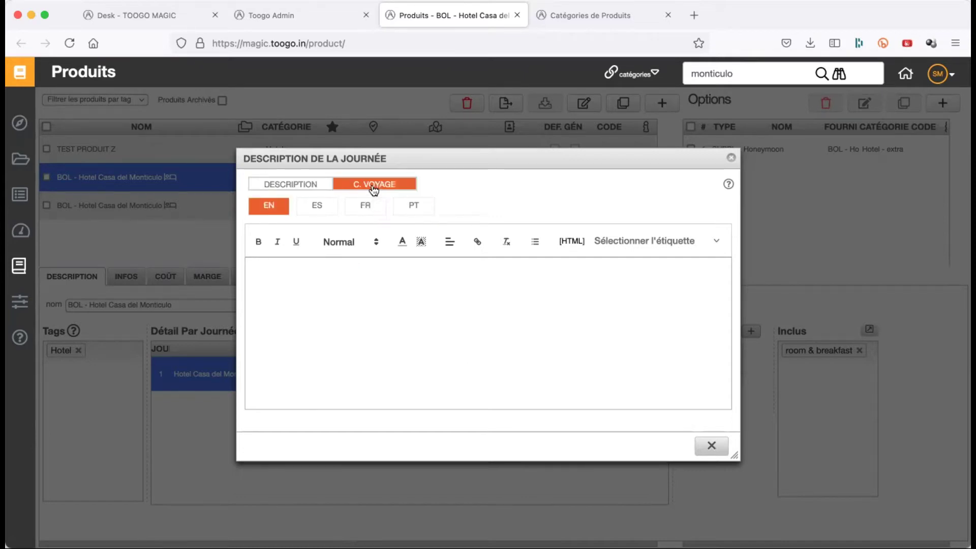
pyautogui.click(319, 210)
pyautogui.click(367, 206)
pyautogui.click(411, 207)
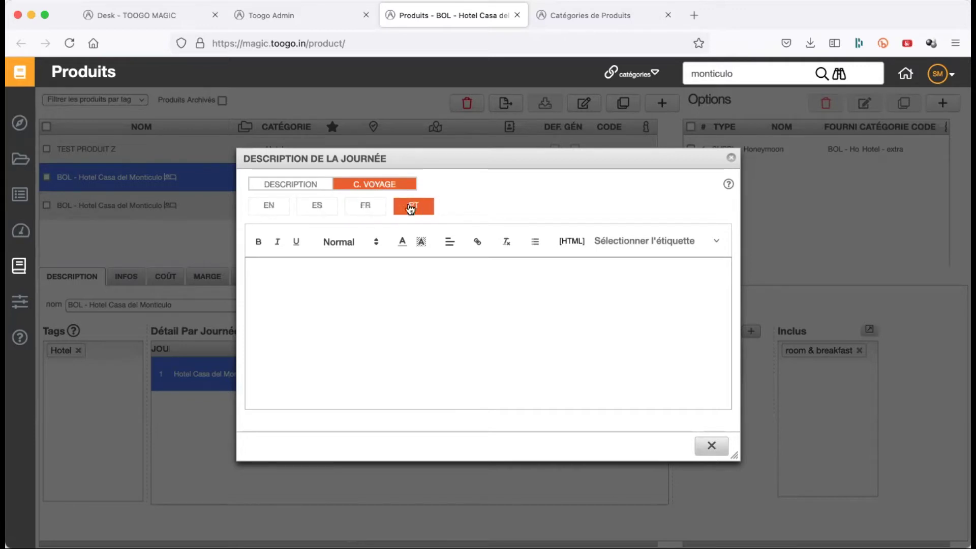
pyautogui.click(362, 208)
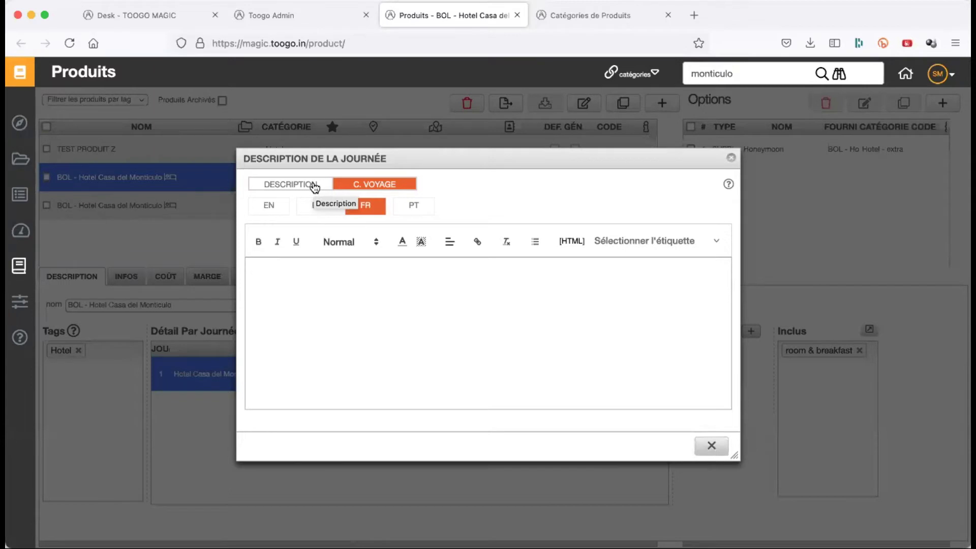
pyautogui.click(315, 187)
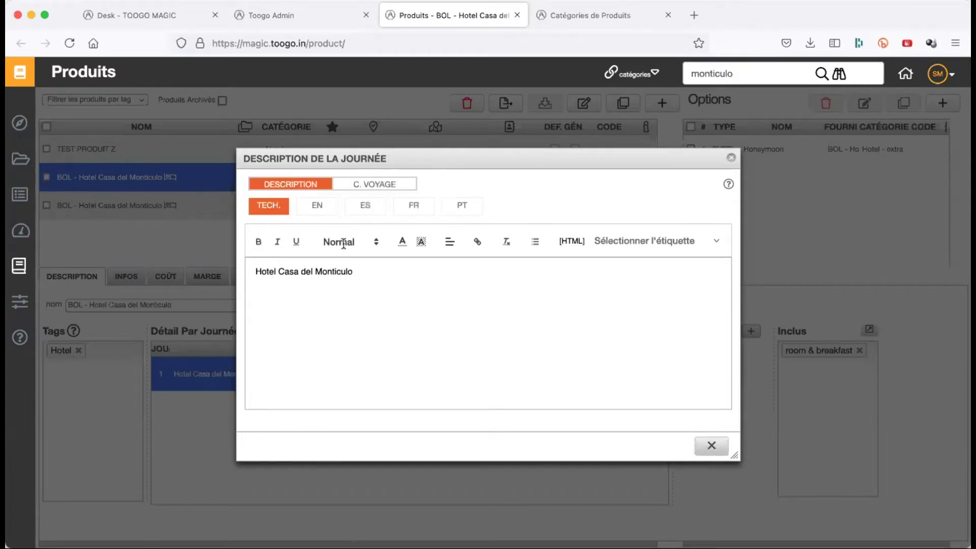
pyautogui.click(413, 207)
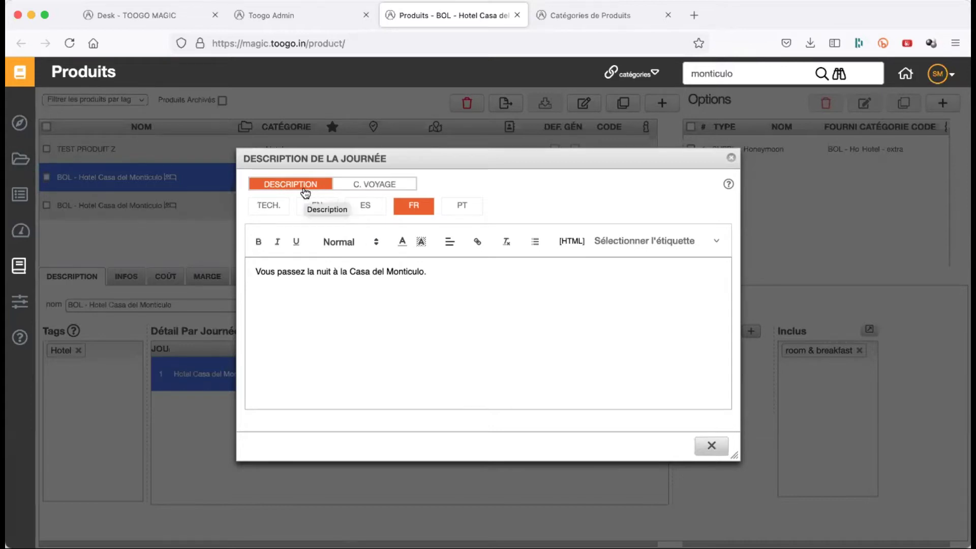
# - Recheck the English, Spanish and French roadbook texts, then close the day description editor
pyautogui.click(362, 187)
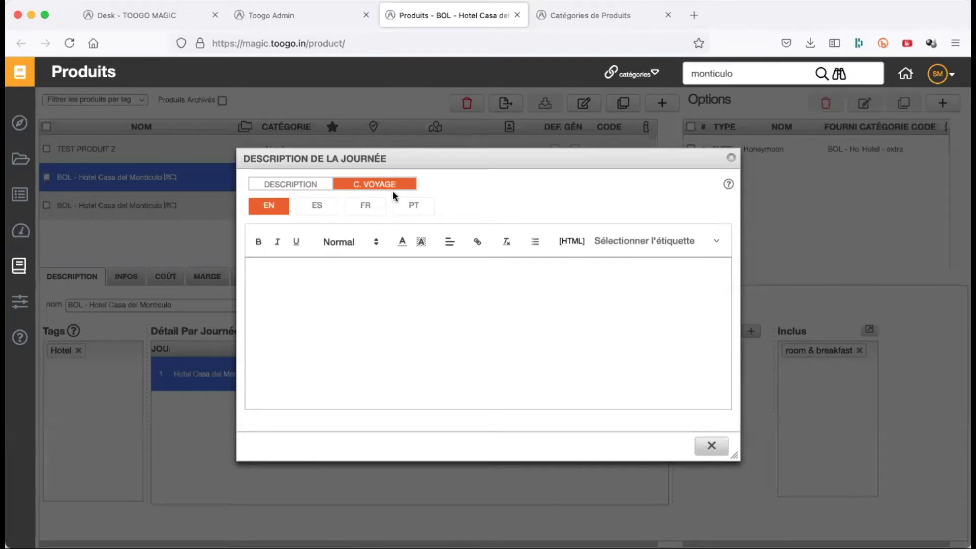
pyautogui.click(322, 303)
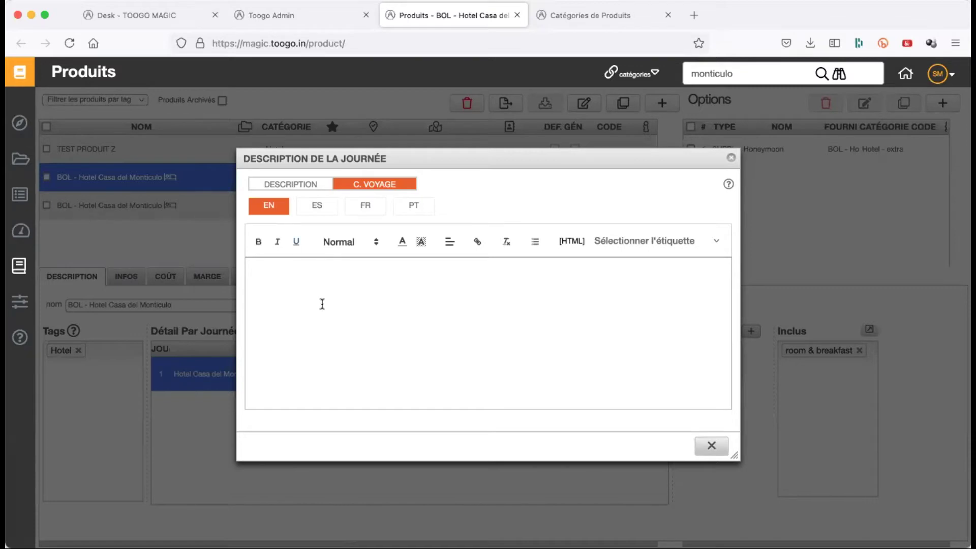
pyautogui.click(322, 213)
pyautogui.click(365, 217)
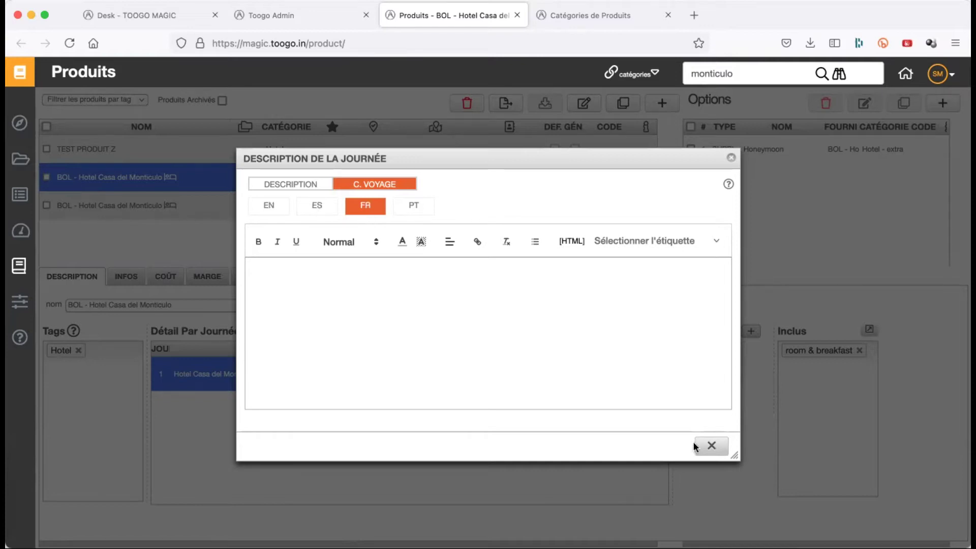
pyautogui.click(714, 450)
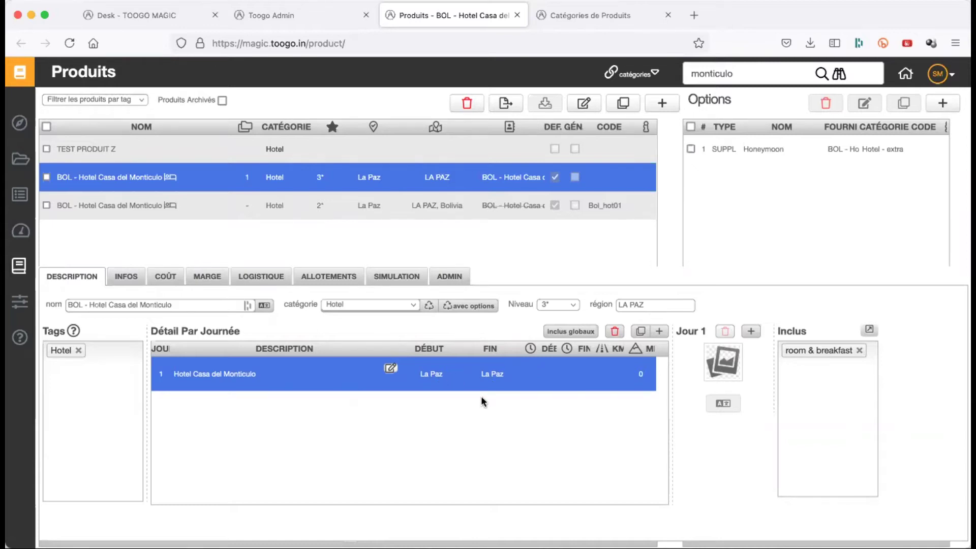
# - Put day 1's DÉBUT time cell into inline editing
pyautogui.click(538, 384)
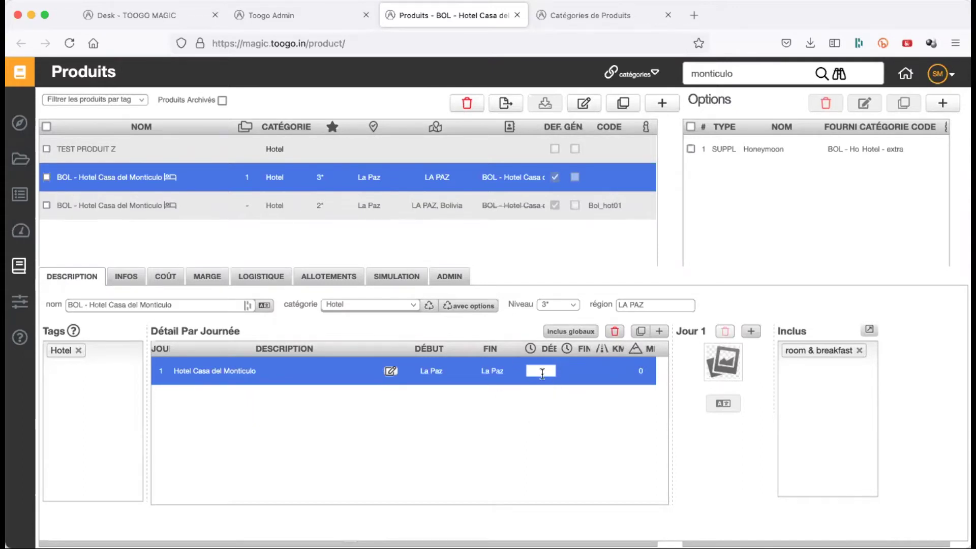
pyautogui.write('09:00')
pyautogui.click(567, 380)
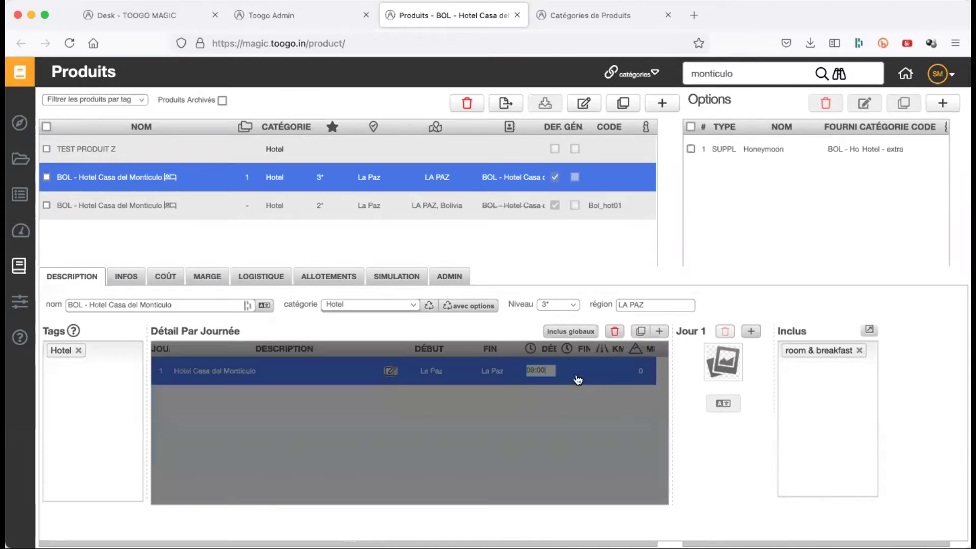
pyautogui.click(578, 380)
pyautogui.write('12:00')
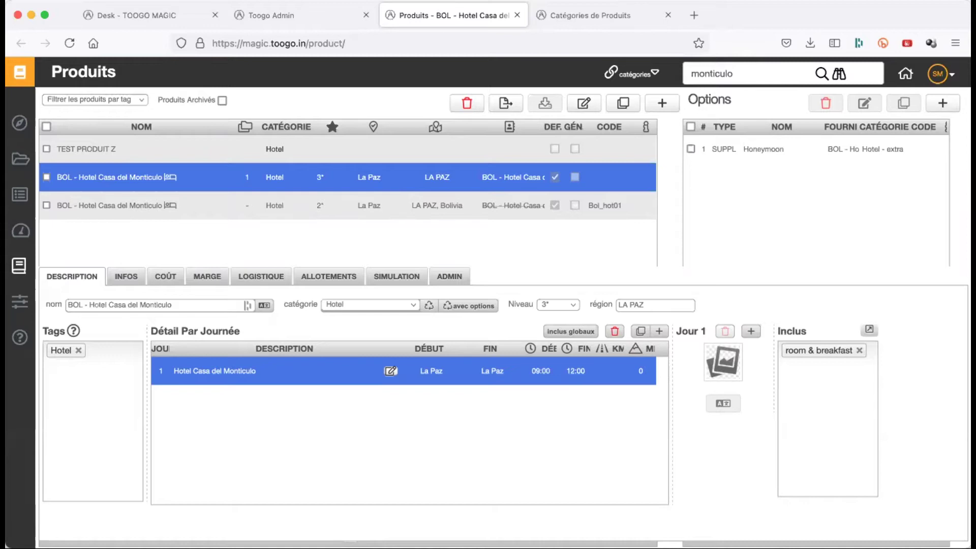
pyautogui.click(580, 373)
pyautogui.press('BackSpace')
pyautogui.press('Return')
pyautogui.click(541, 373)
pyautogui.press('BackSpace')
pyautogui.press('Return')
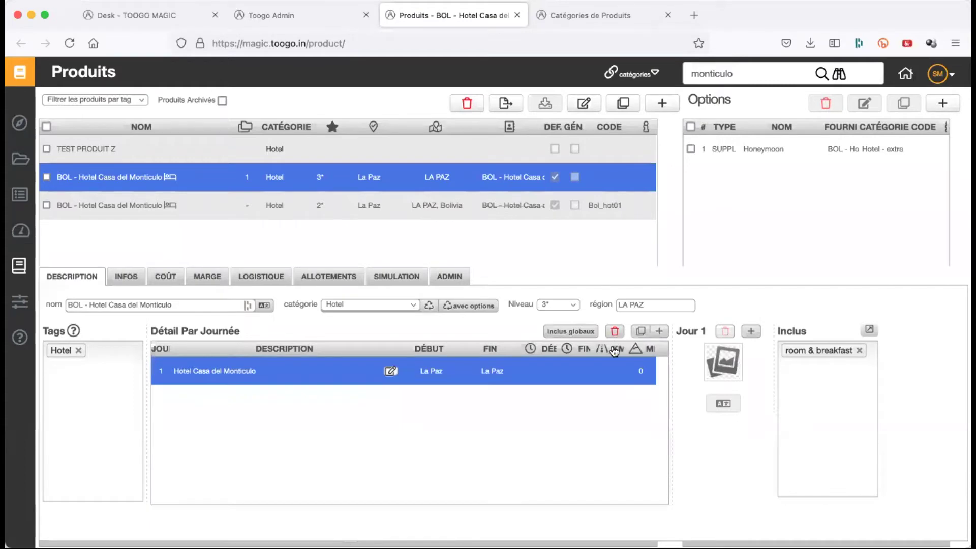
# - Enter 250 as day 1's KM distance, then clear the cell again
pyautogui.click(602, 379)
pyautogui.write('250')
pyautogui.press('Return')
pyautogui.doubleClick(611, 368)
pyautogui.press('BackSpace')
pyautogui.press('Return')
# - Enter +500/-20 as day 1's elevation, then delete it so the cell is empty
pyautogui.doubleClick(644, 372)
pyautogui.write('+500/')
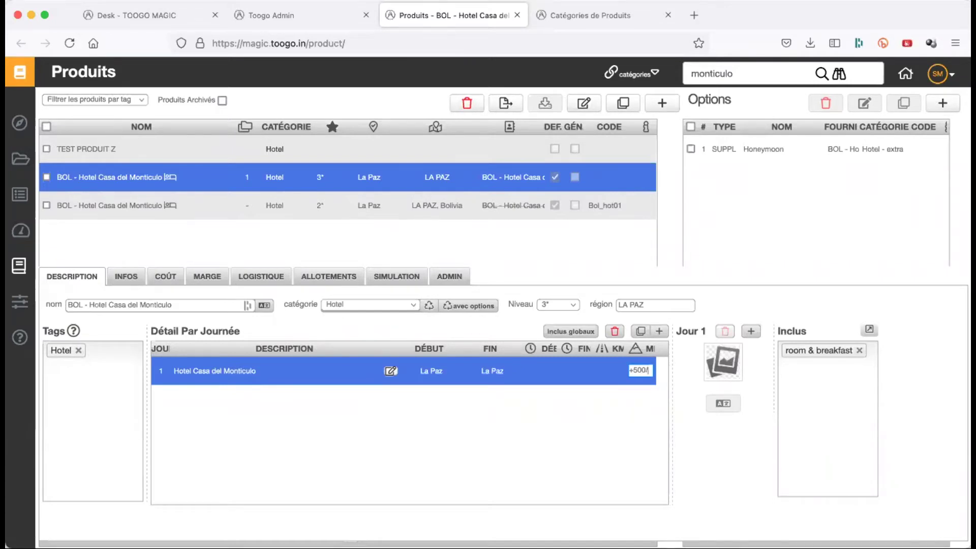
pyautogui.write('-20')
pyautogui.press('Return')
pyautogui.doubleClick(644, 379)
pyautogui.press('BackSpace')
pyautogui.press('Return')
# - Open TEST PRODUIT Z and replace its Hotel tag with Transport (private)
pyautogui.click(174, 155)
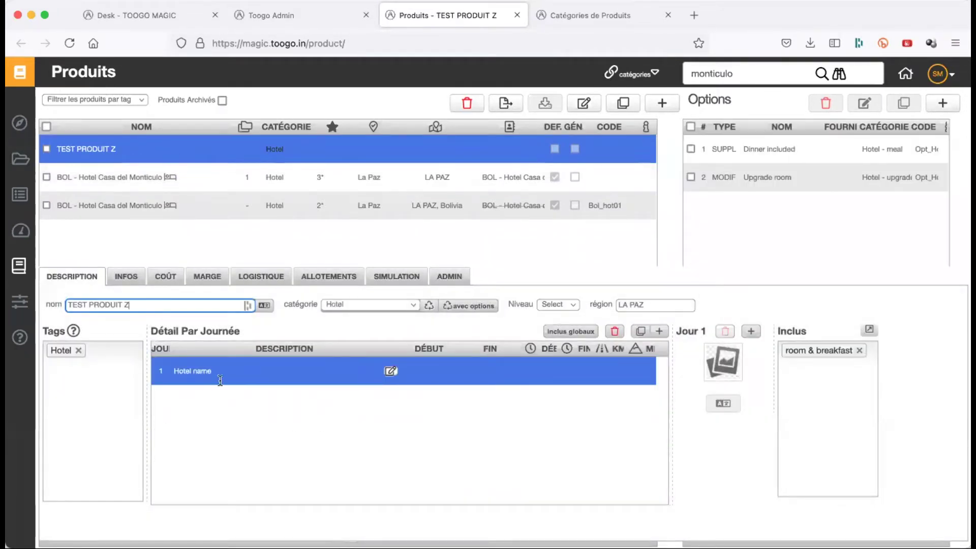
pyautogui.click(78, 350)
pyautogui.write('transpo')
pyautogui.press('Down')
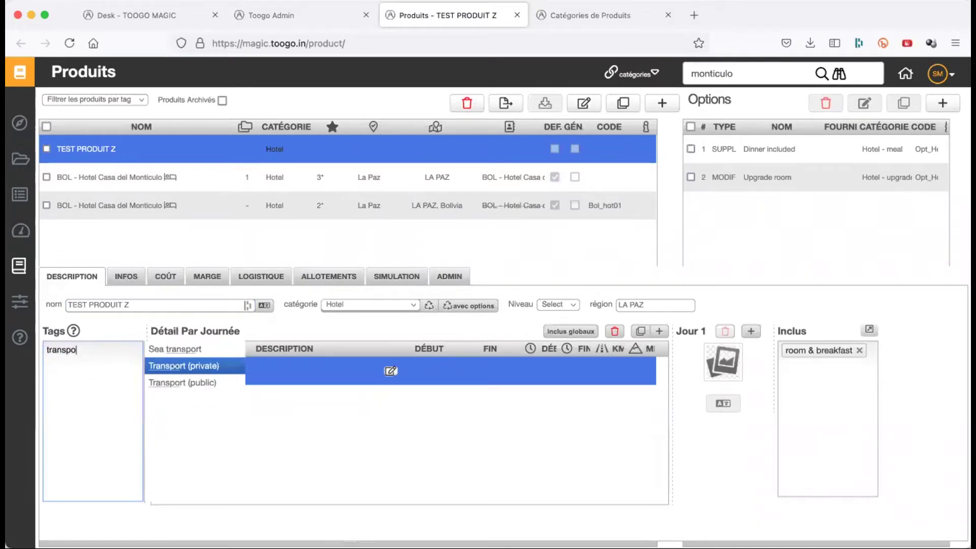
pyautogui.press('Return')
# - Change the category to Transport land (private) and close day 1's description unchanged
pyautogui.click(359, 307)
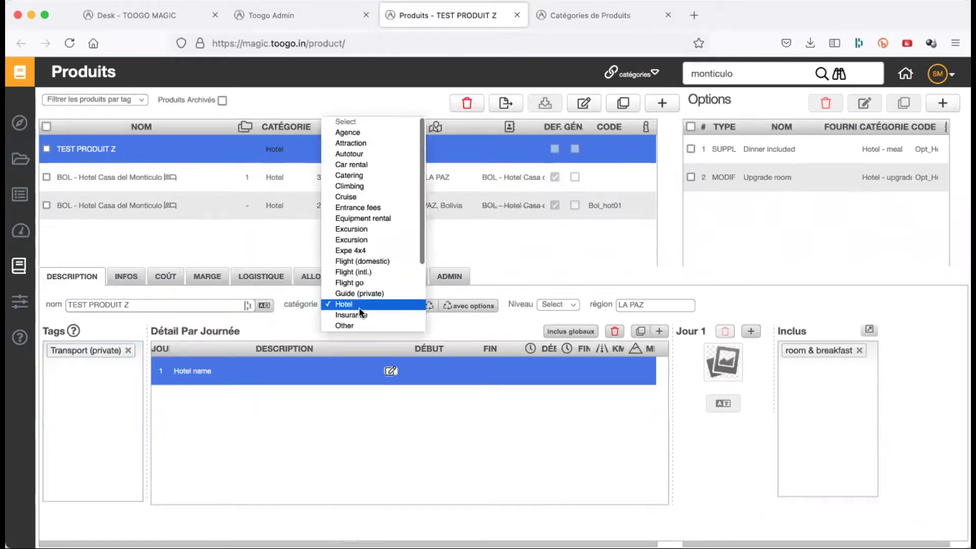
pyautogui.scroll(-3, 366, 285)
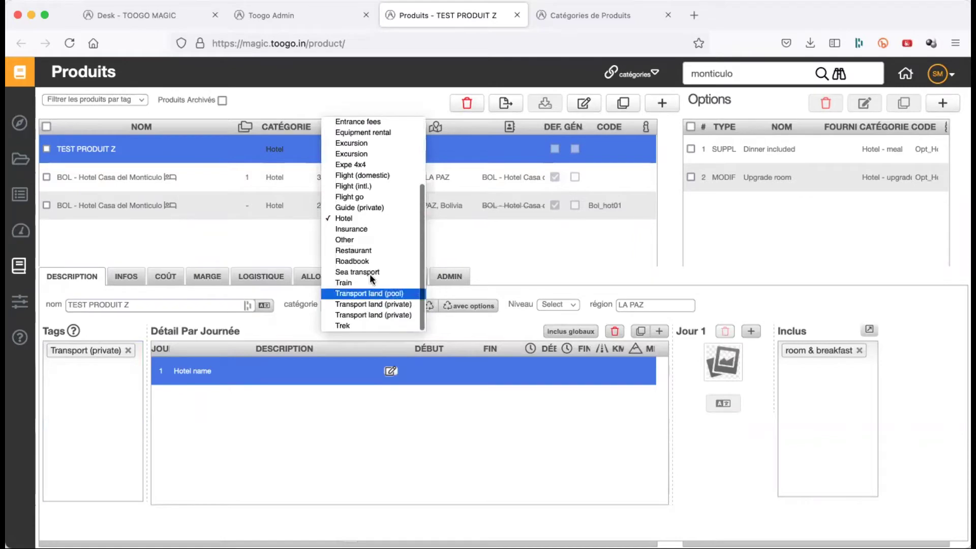
pyautogui.click(377, 305)
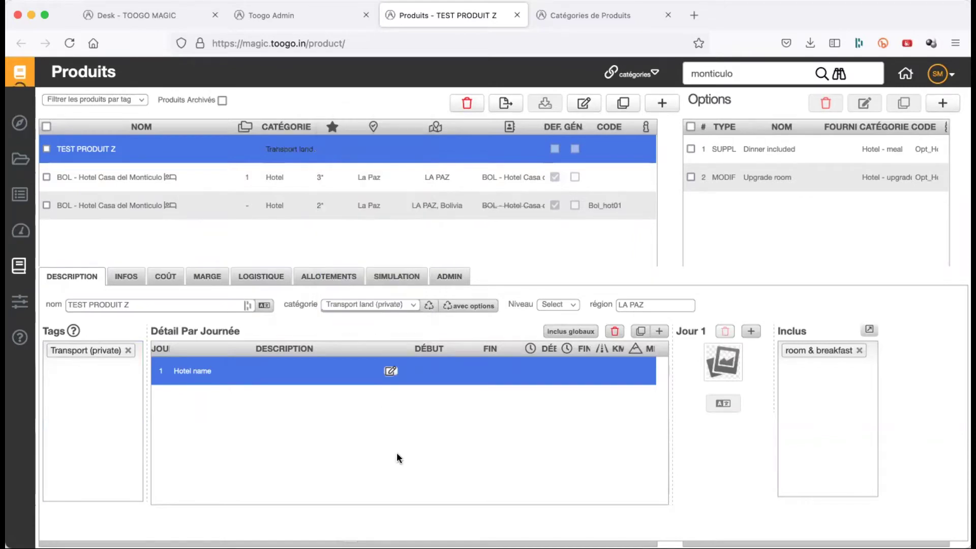
pyautogui.click(391, 371)
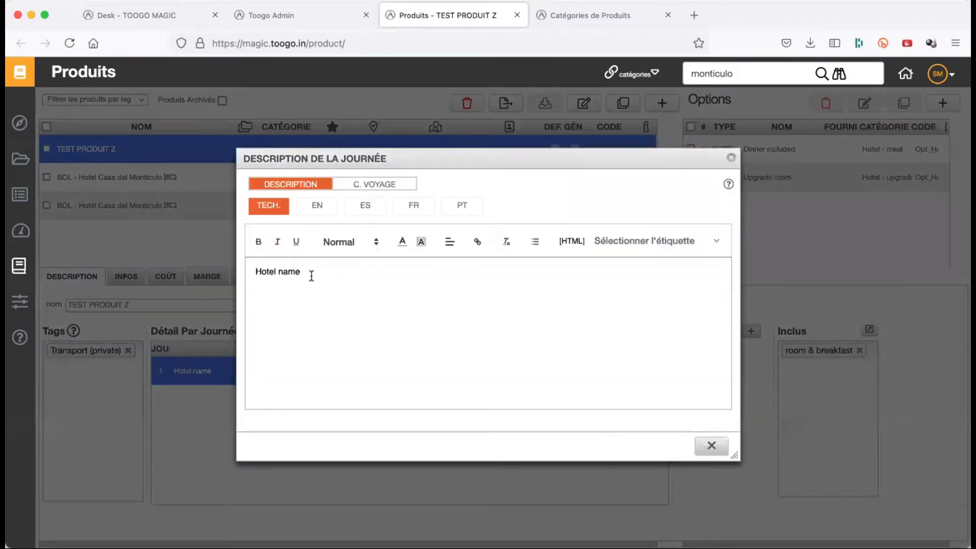
pyautogui.click(702, 445)
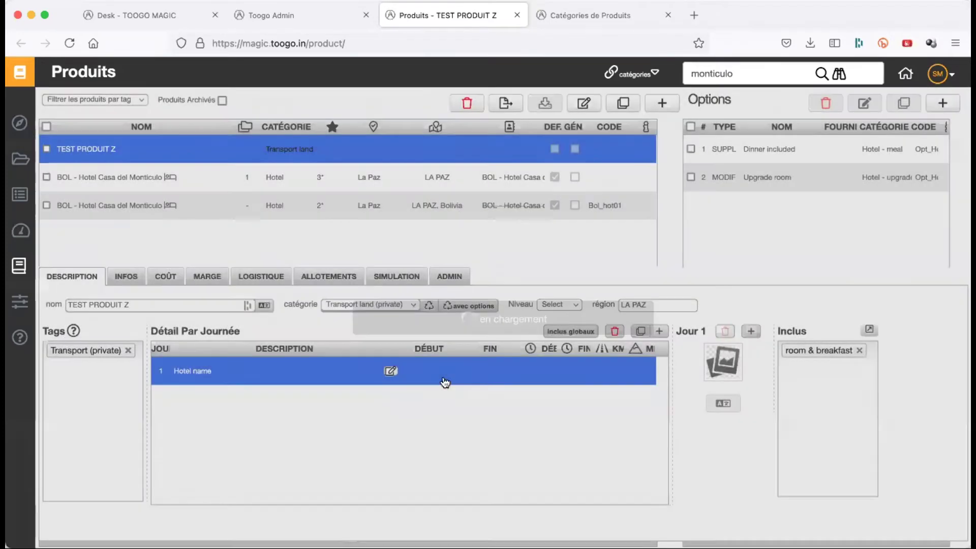
# - Set day 1 to start in La Paz and end in Oruro
pyautogui.click(431, 370)
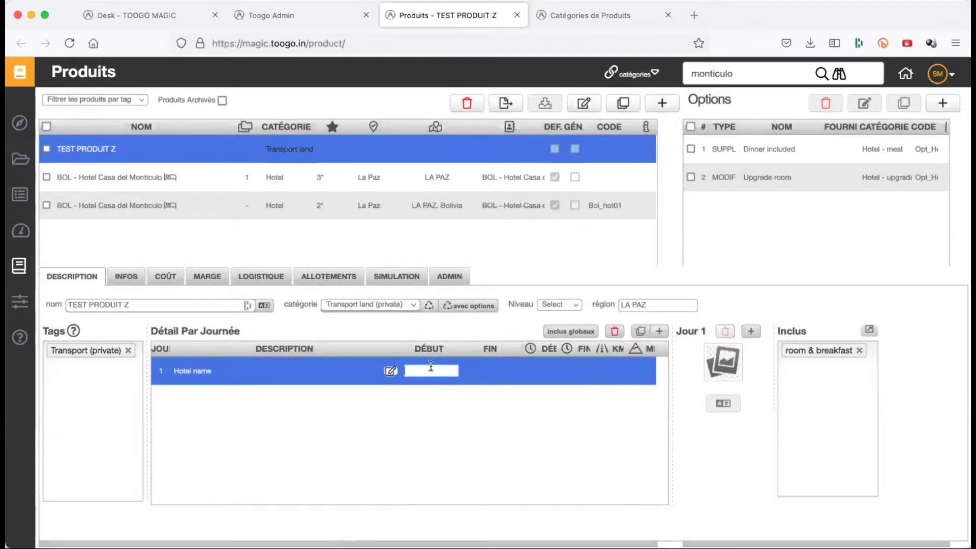
pyautogui.write('la paz')
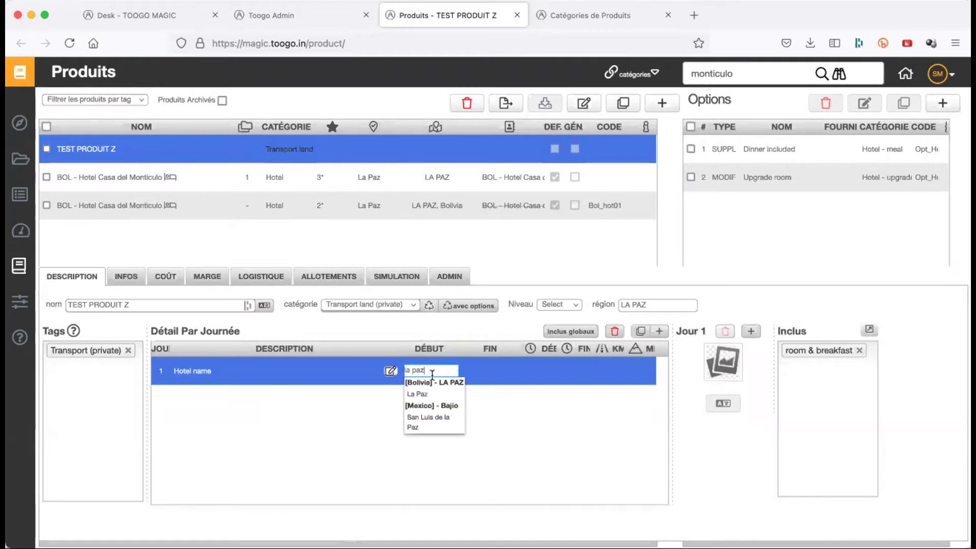
pyautogui.click(432, 391)
pyautogui.click(491, 377)
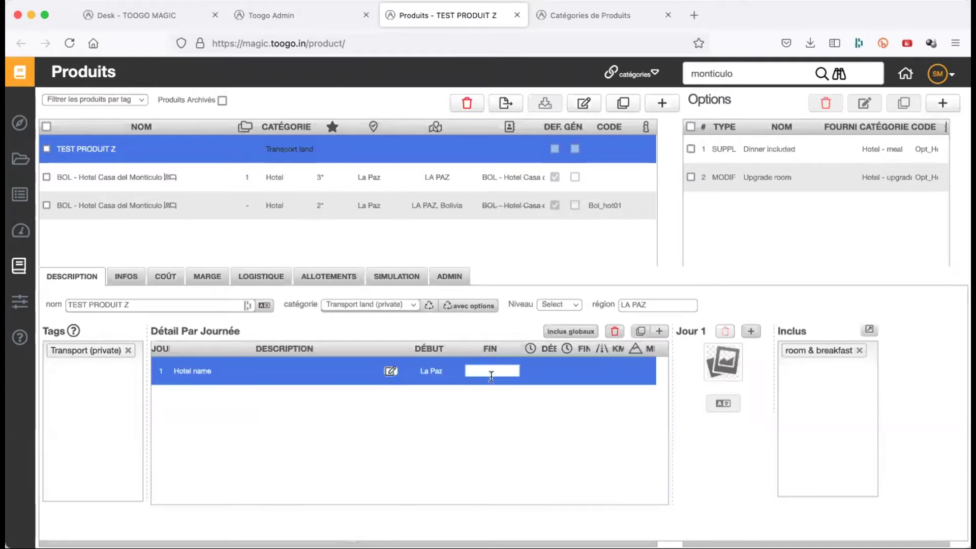
pyautogui.write('oruro')
pyautogui.click(490, 399)
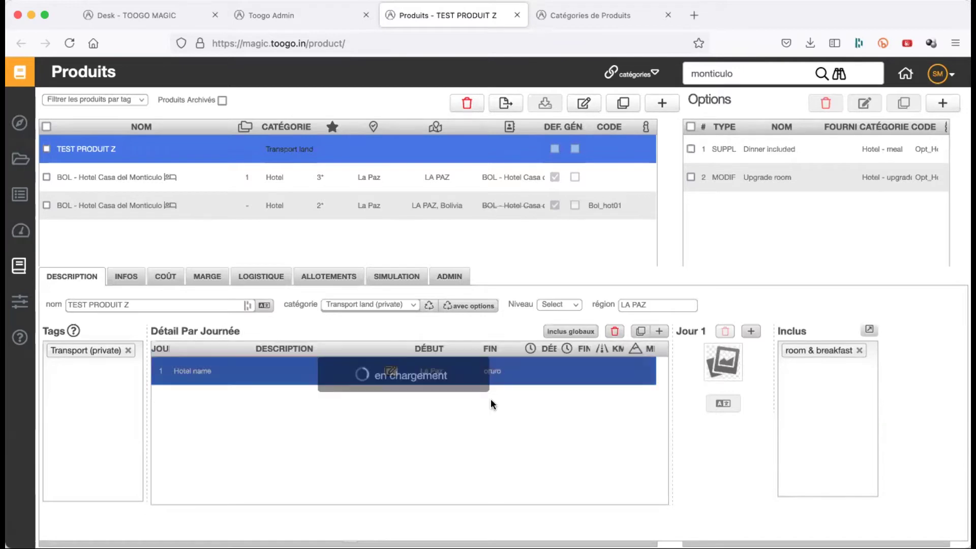
# - Add a second day and rename day 1's description from Hotel name to 'La Paz - Oruro'
pyautogui.click(659, 331)
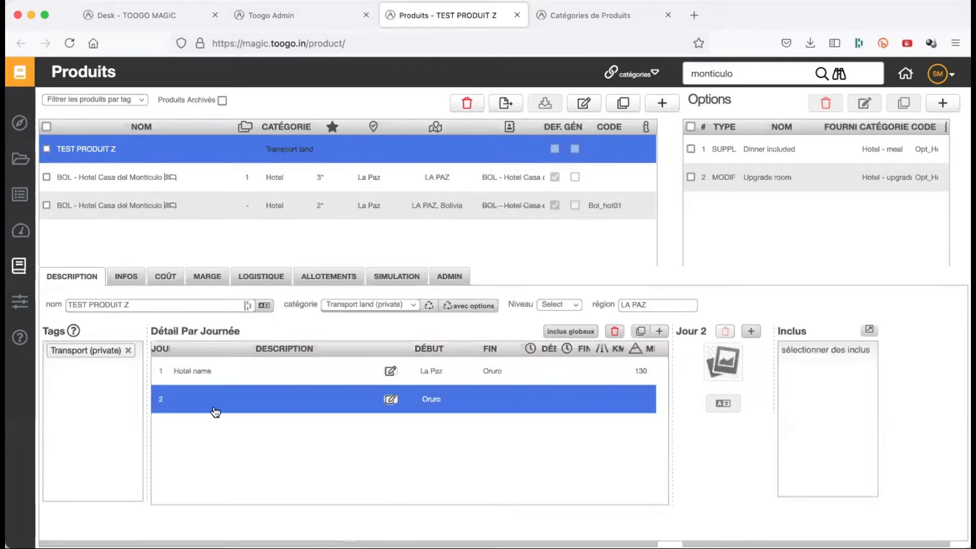
pyautogui.click(218, 375)
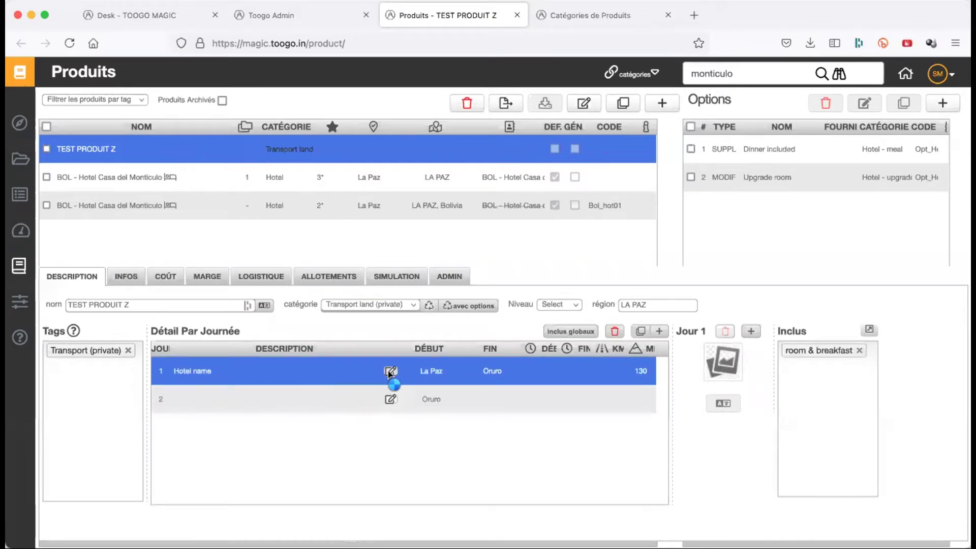
pyautogui.click(391, 371)
pyautogui.tripleClick(340, 270)
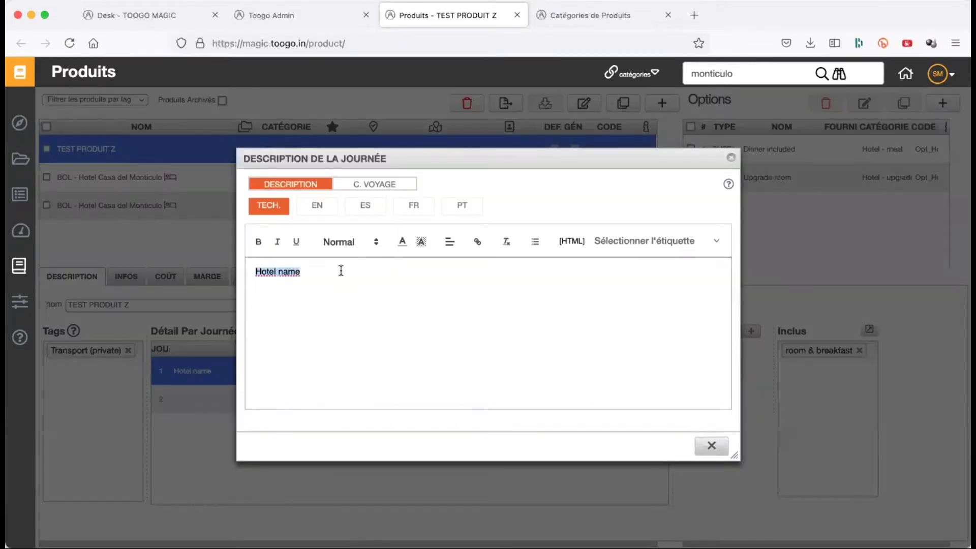
pyautogui.write('La Paz')
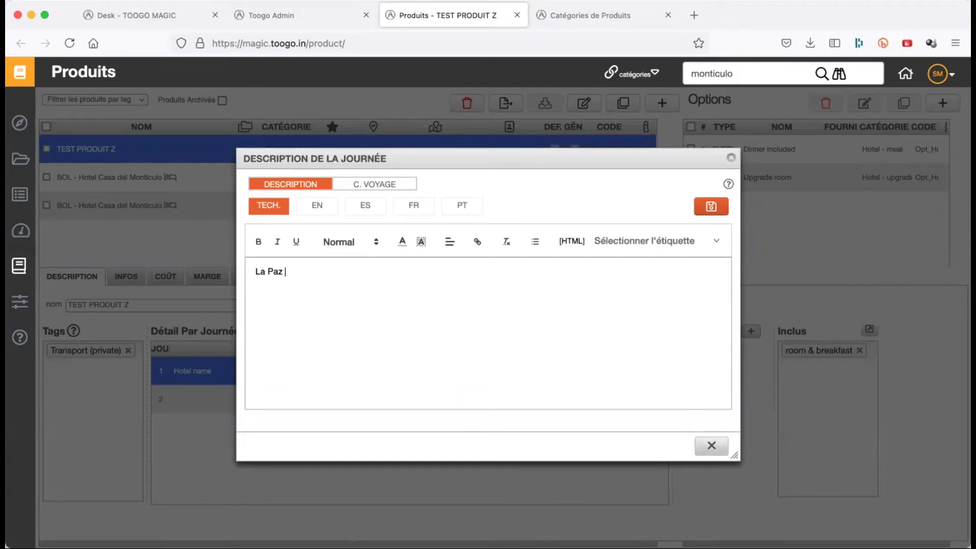
pyautogui.write(' - Oruro')
pyautogui.click(722, 220)
pyautogui.click(711, 445)
# - Write 'Oruro - Uyuni' as day 2's technical description and save it
pyautogui.click(326, 417)
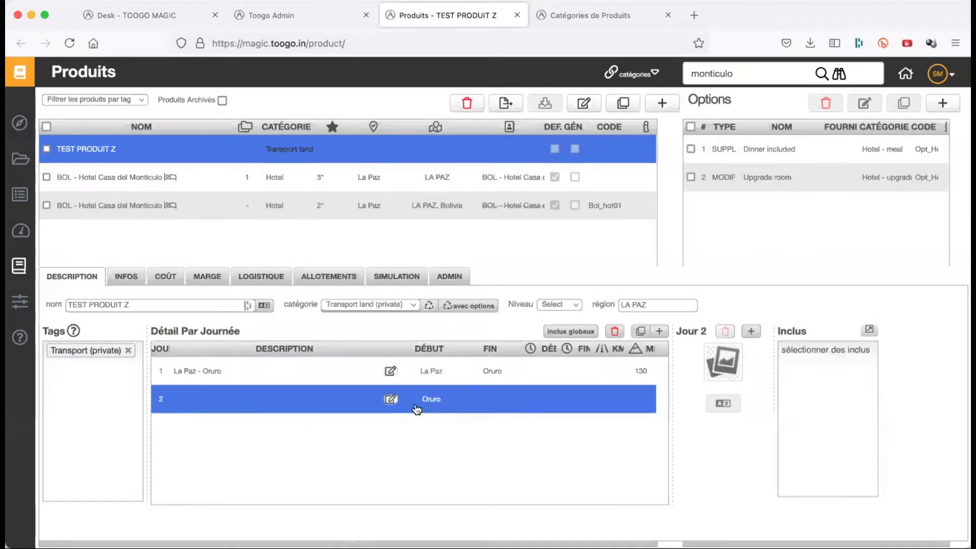
pyautogui.click(391, 400)
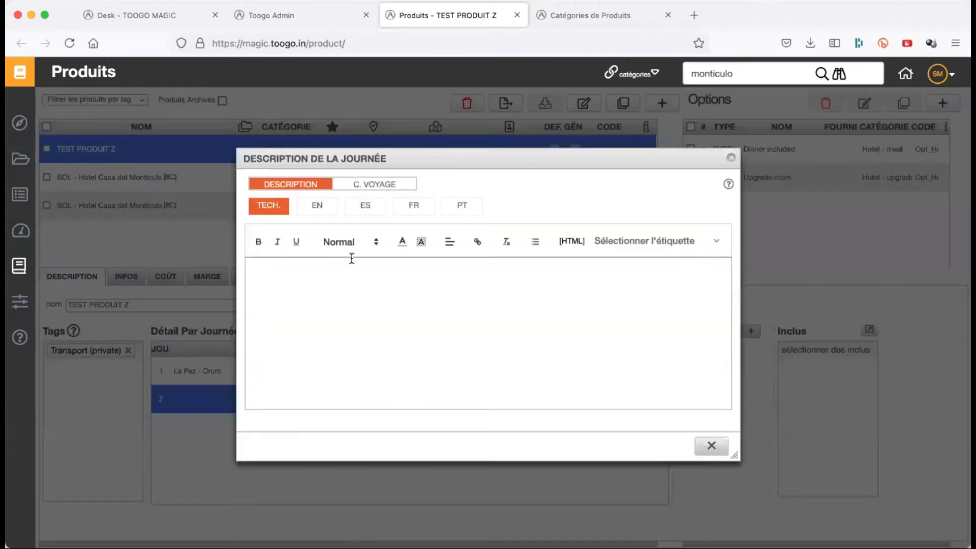
pyautogui.click(410, 212)
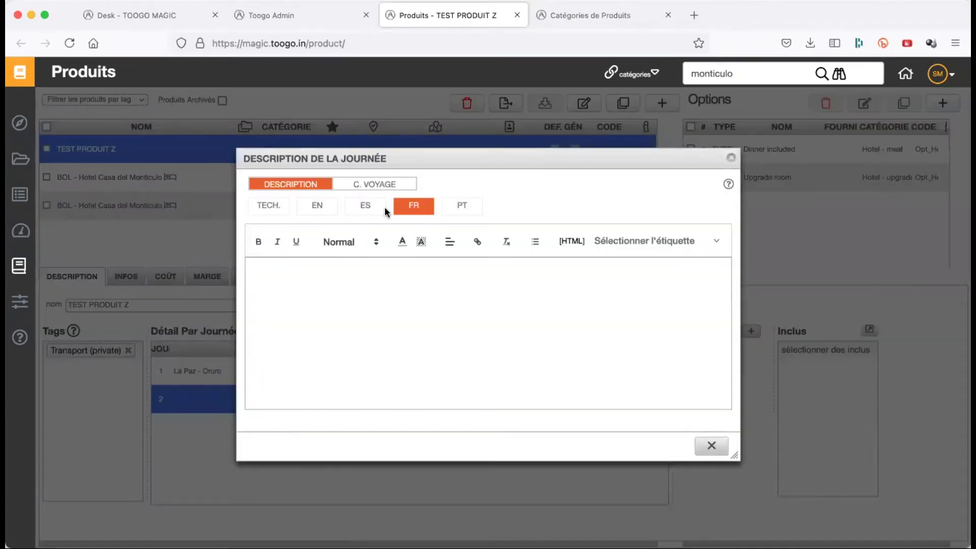
pyautogui.click(277, 208)
pyautogui.click(298, 272)
pyautogui.write('Oru')
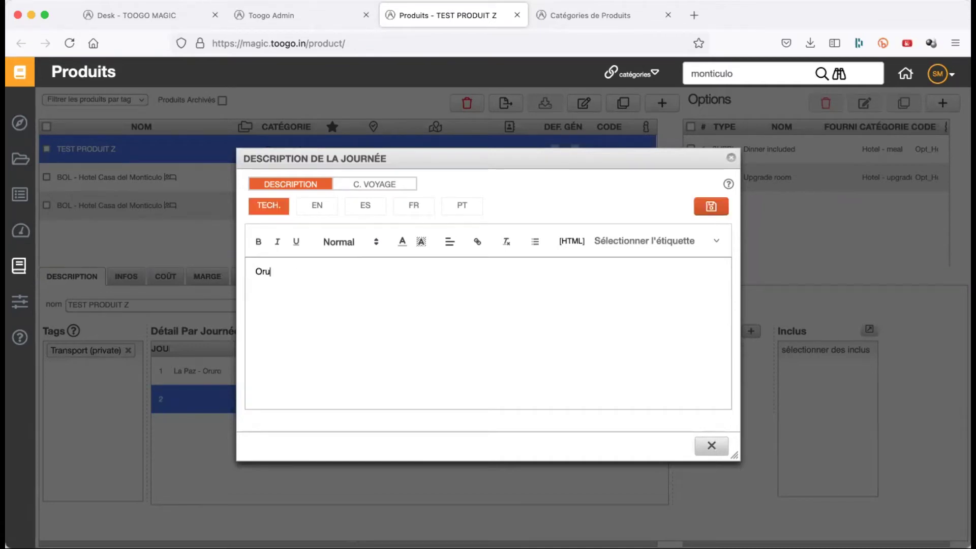
pyautogui.write('ro - Uyuni')
pyautogui.click(710, 207)
pyautogui.click(712, 446)
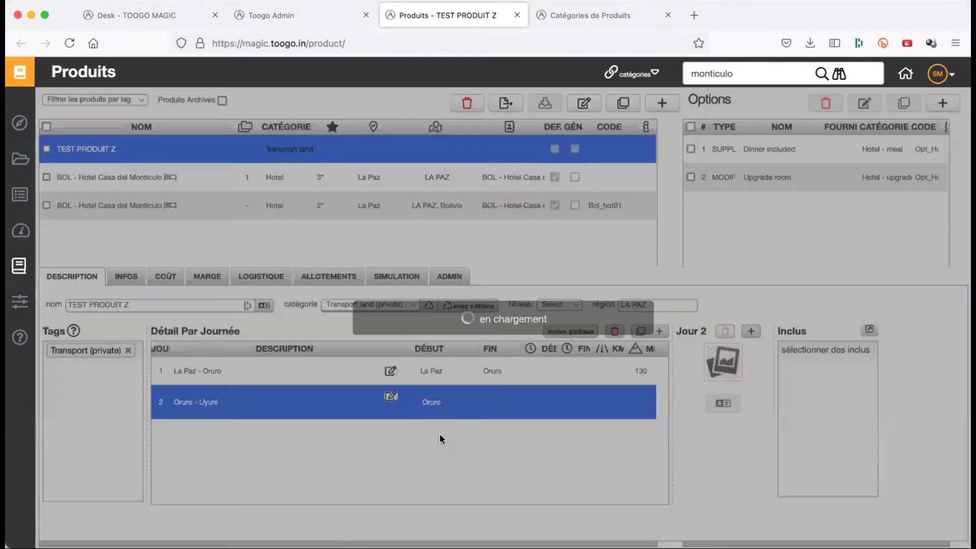
# - Set day 2's end place to Uyuni and add a third day
pyautogui.click(486, 407)
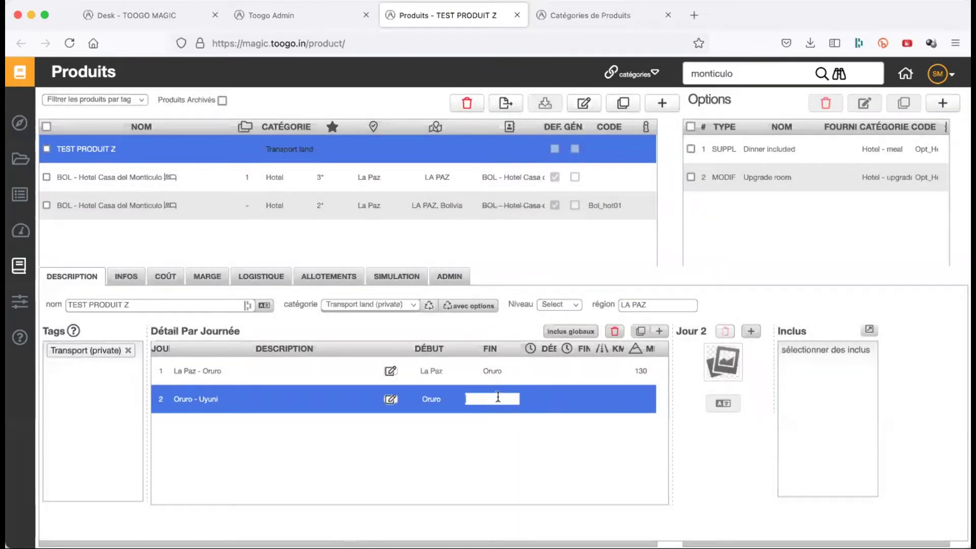
pyautogui.write('uyuni')
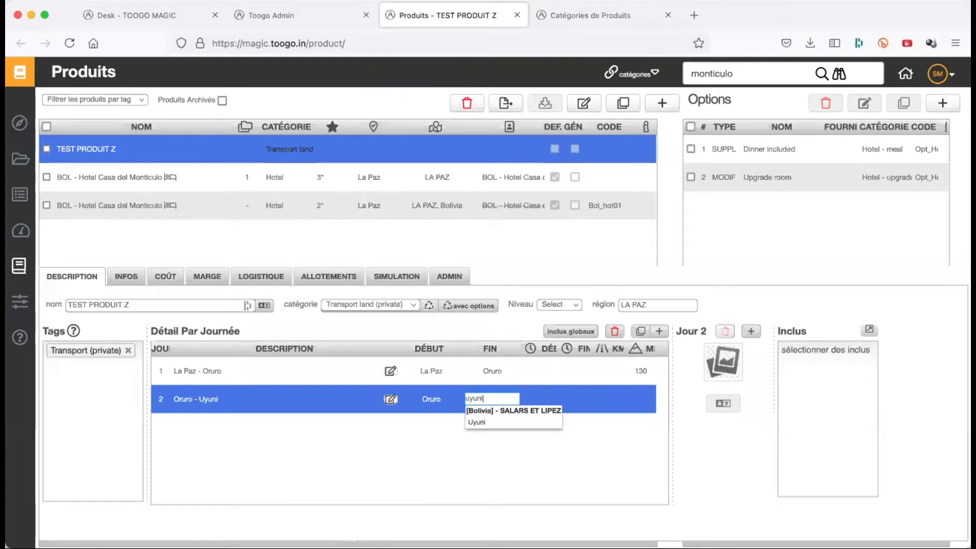
pyautogui.click(497, 423)
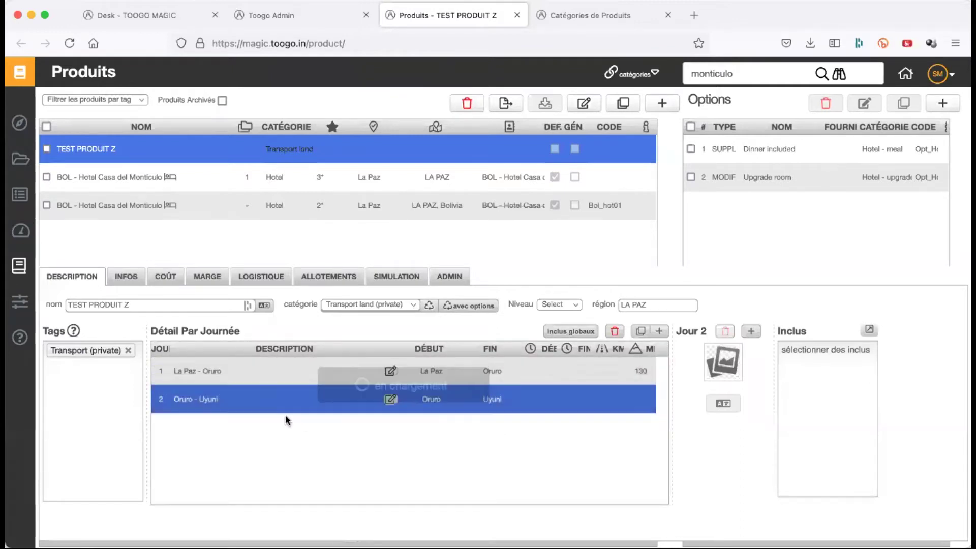
pyautogui.click(659, 331)
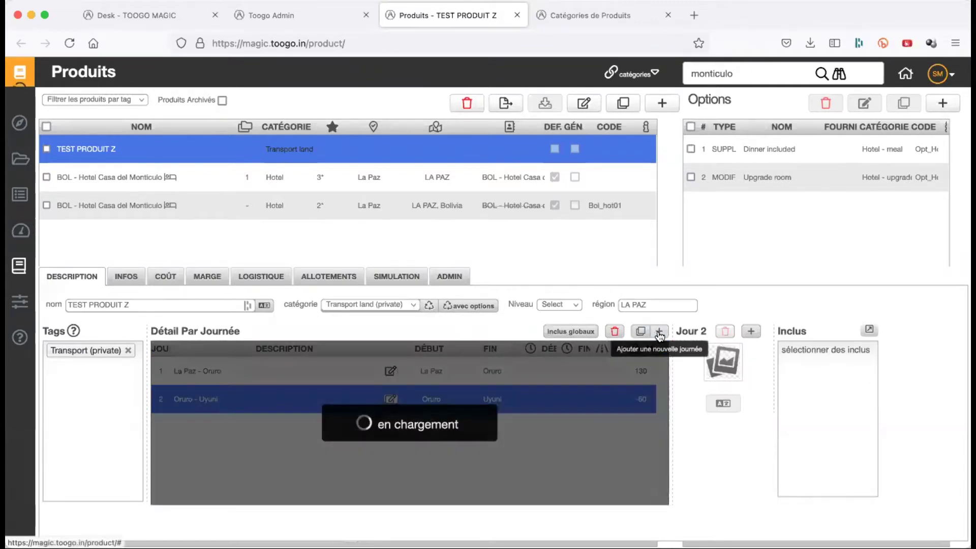
# - Add a fourth day, then check row selection, leaving only day 1 selected
pyautogui.click(660, 332)
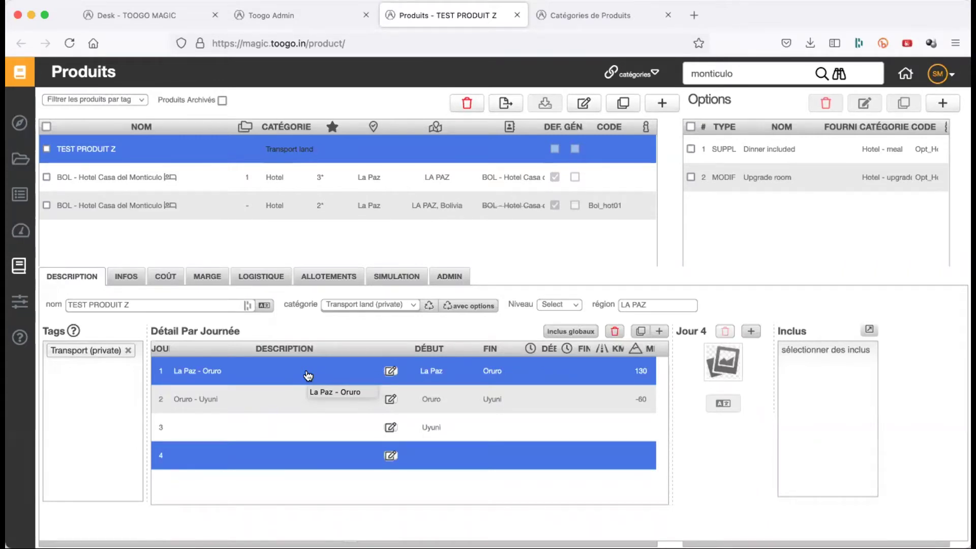
pyautogui.moveTo(387, 428); pyautogui.dragTo(508, 483)
pyautogui.click(547, 462)
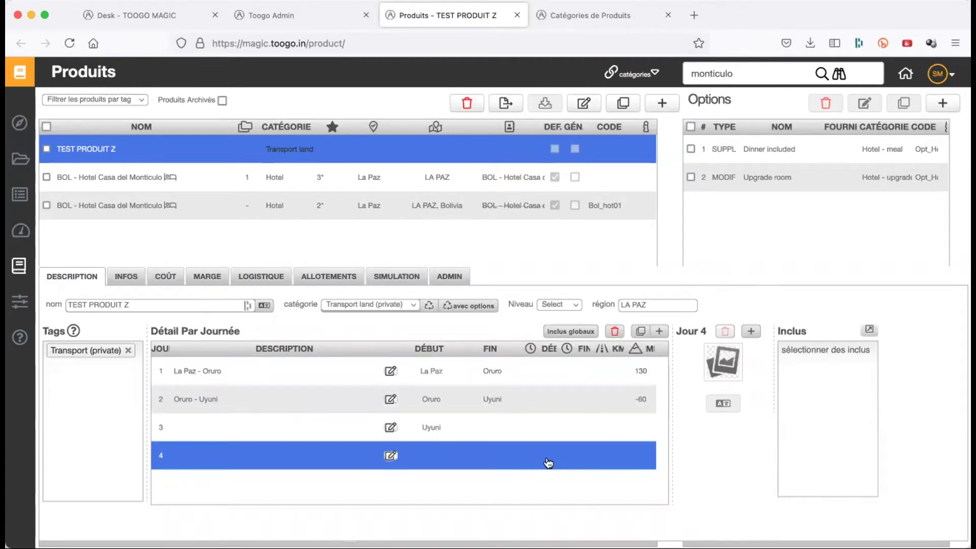
pyautogui.keyDown('super'); pyautogui.click(565, 372); pyautogui.keyUp('super')
pyautogui.click(565, 374)
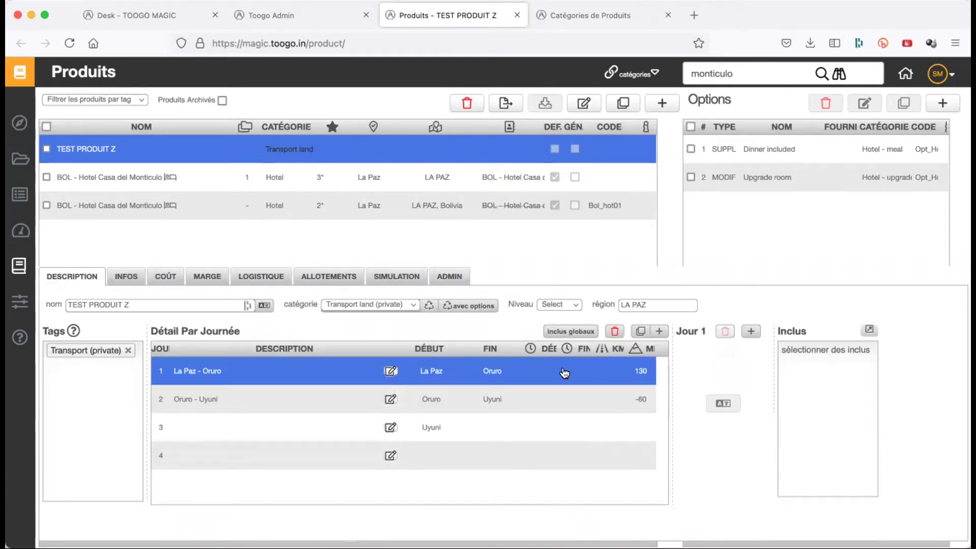
pyautogui.keyDown('super'); pyautogui.click(572, 405); pyautogui.keyUp('super')
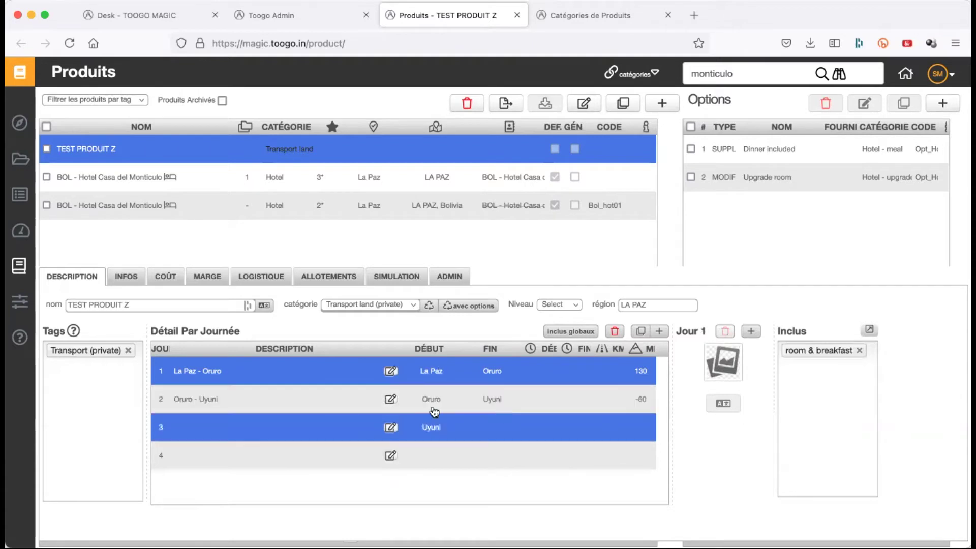
pyautogui.click(544, 372)
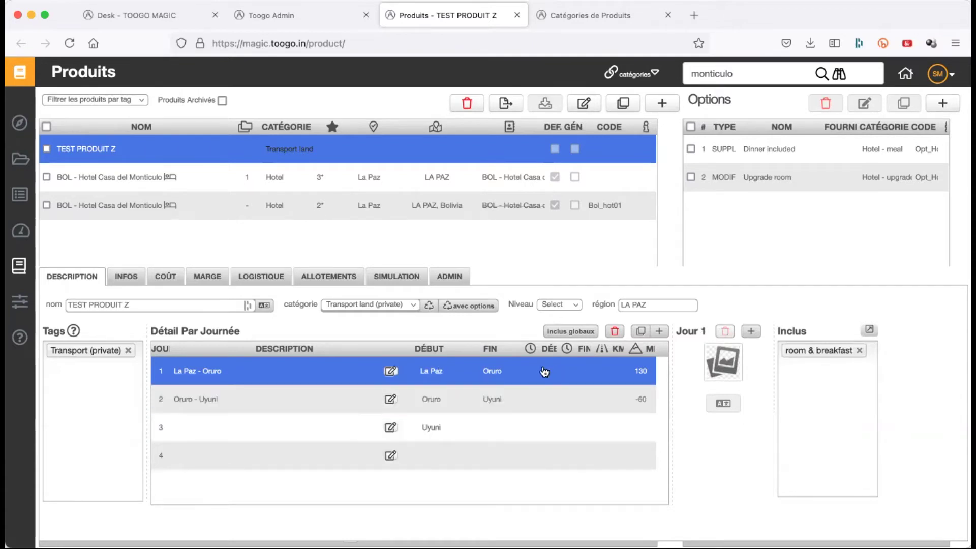
# - Attach a screenshot image to day 1, then look over days 4 and 2
pyautogui.click(750, 331)
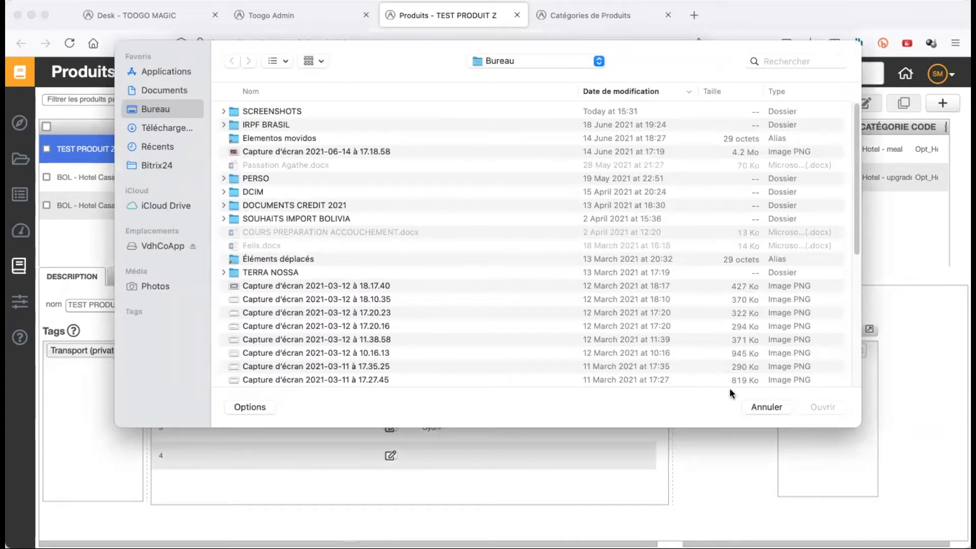
pyautogui.doubleClick(339, 152)
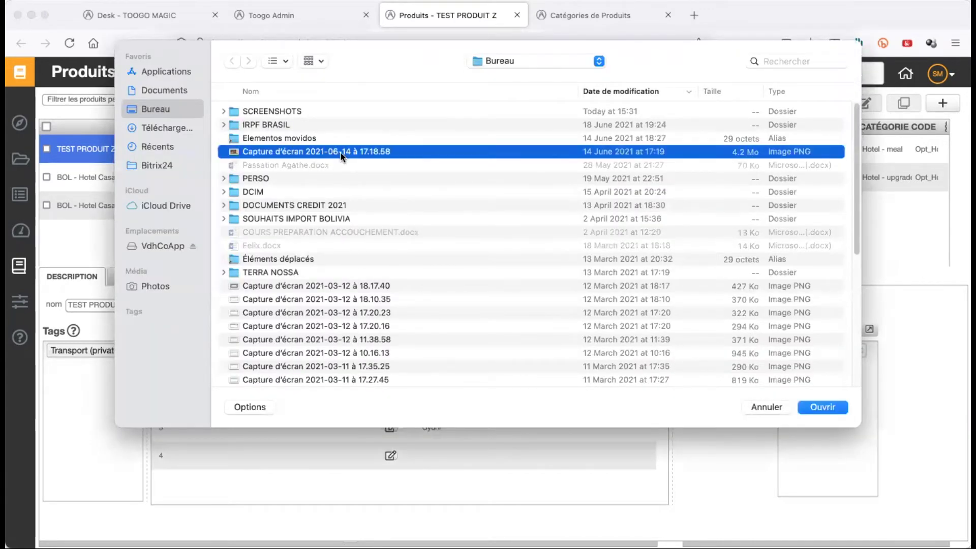
pyautogui.click(625, 452)
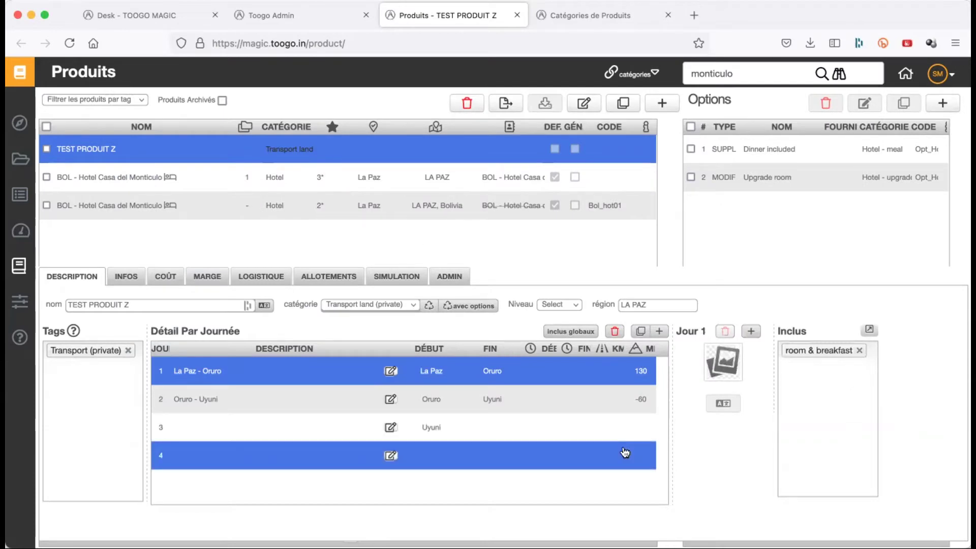
pyautogui.click(578, 408)
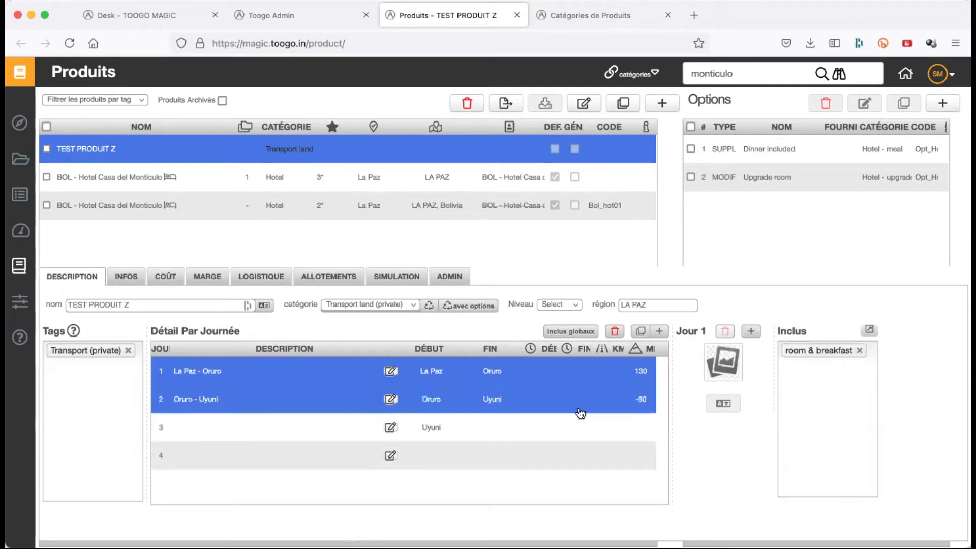
pyautogui.click(571, 375)
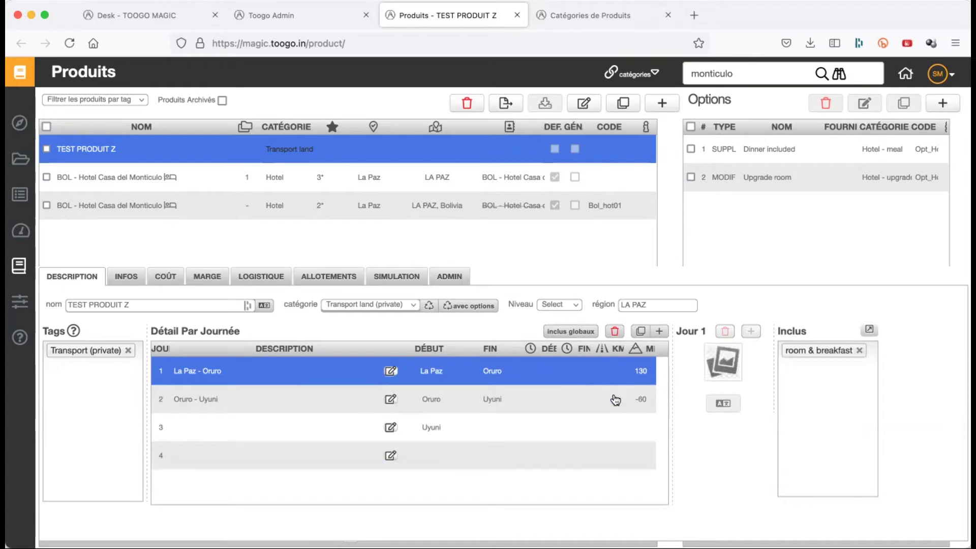
# - Delete day 1's picture, then check days 2 and 3 before returning to day 1
pyautogui.keyDown('shift'); pyautogui.click(534, 396); pyautogui.keyUp('shift')
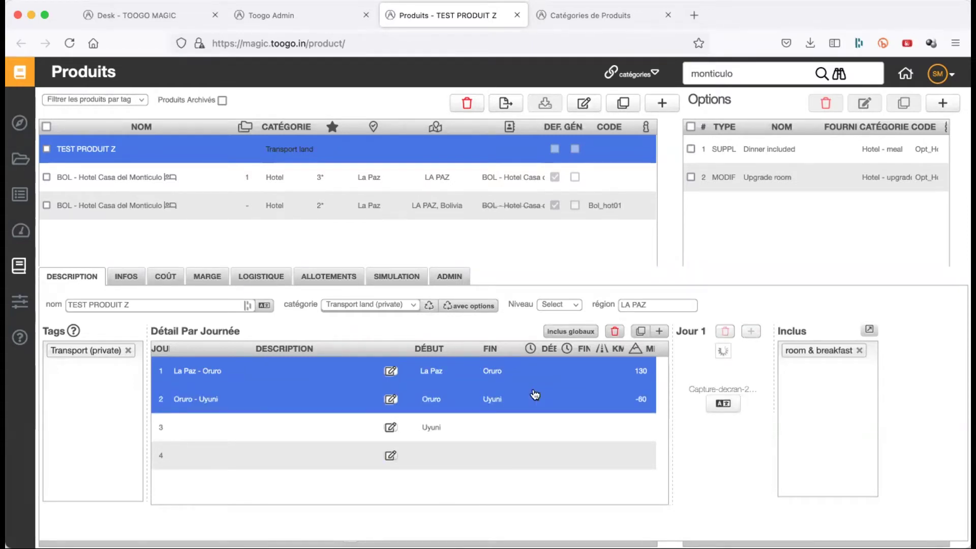
pyautogui.keyDown('super'); pyautogui.click(653, 403); pyautogui.keyUp('super')
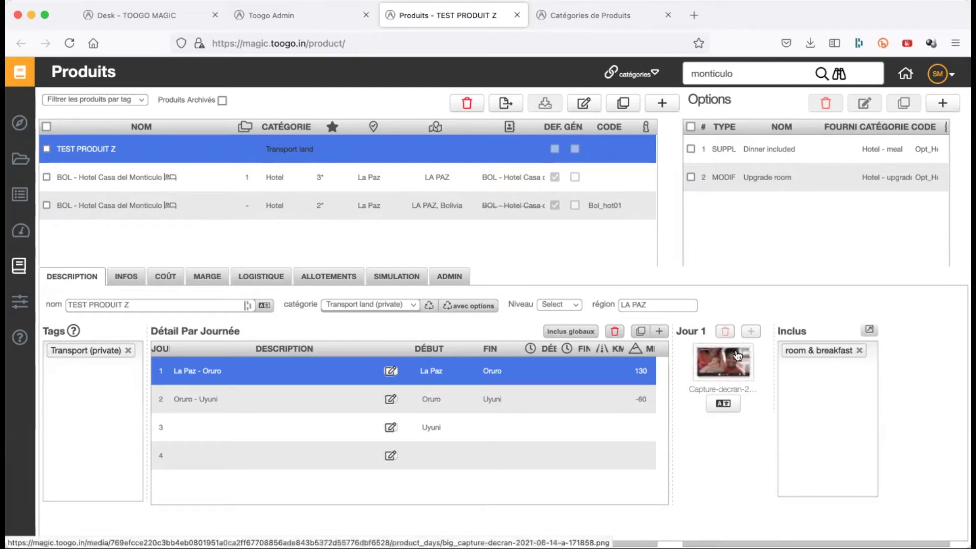
pyautogui.keyDown('shift'); pyautogui.click(565, 402); pyautogui.keyUp('shift')
pyautogui.click(564, 402)
pyautogui.keyDown('shift'); pyautogui.click(577, 375); pyautogui.keyUp('shift')
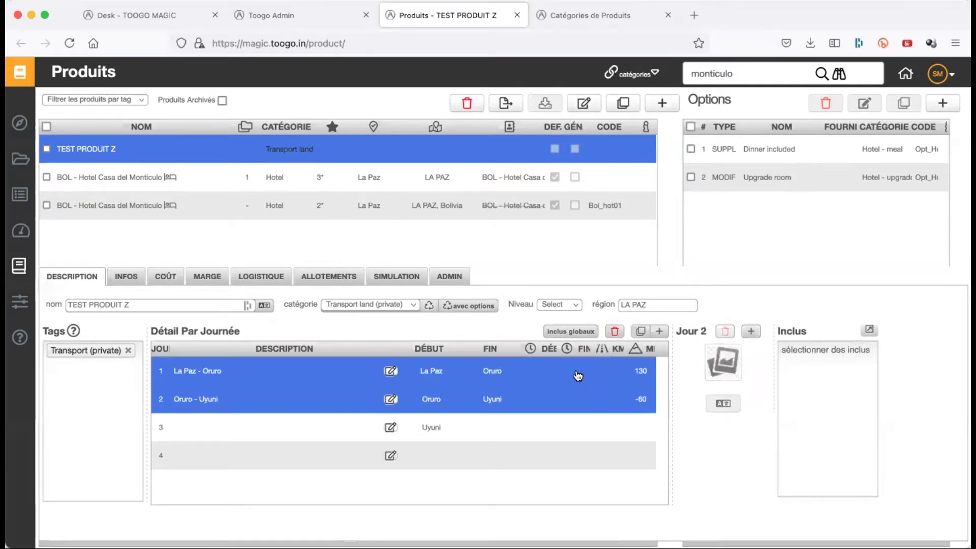
pyautogui.click(580, 376)
pyautogui.click(724, 331)
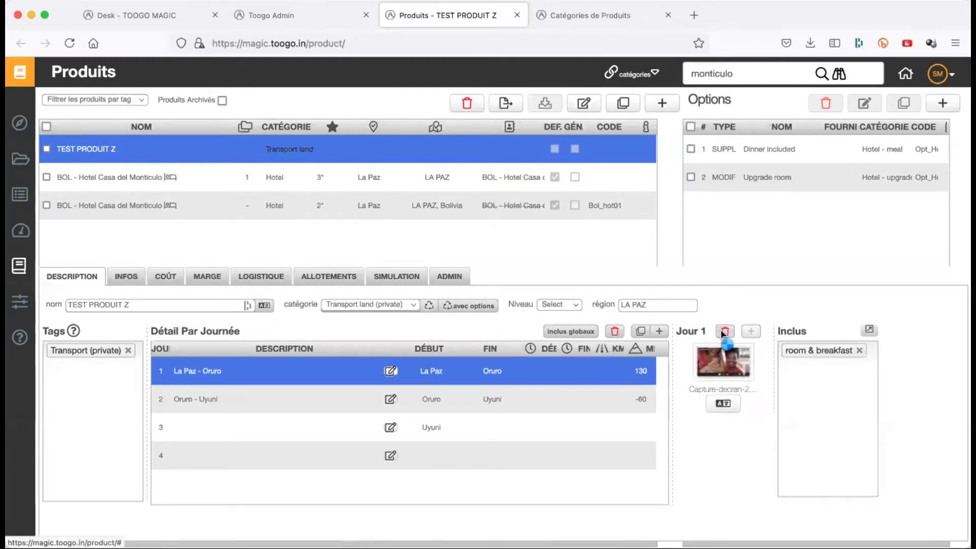
pyautogui.keyDown('shift'); pyautogui.click(503, 398); pyautogui.keyUp('shift')
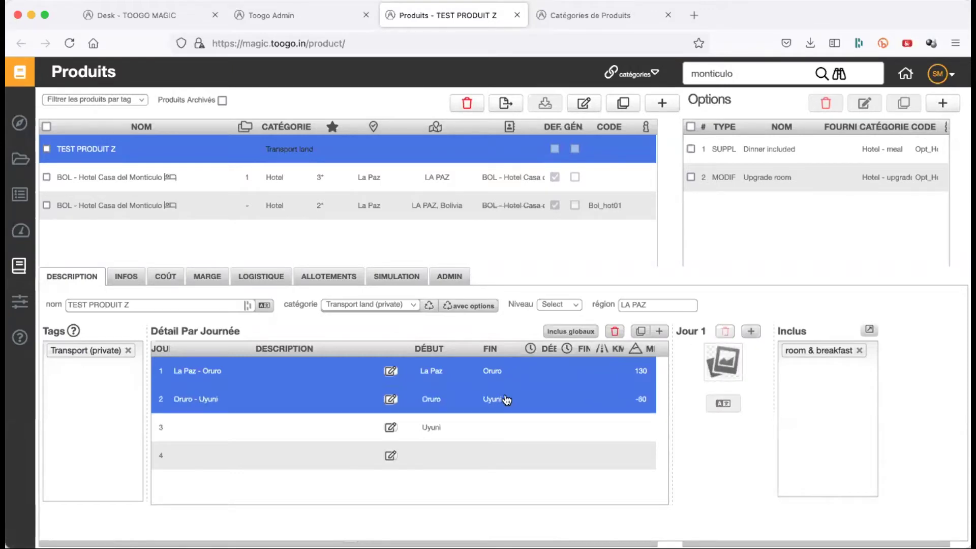
pyautogui.click(535, 401)
pyautogui.click(551, 427)
pyautogui.click(563, 376)
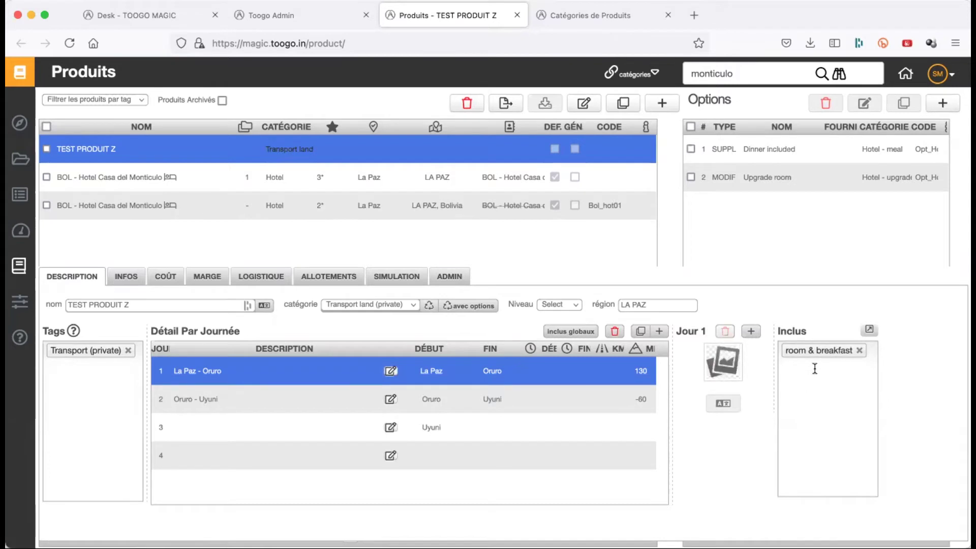
# - Remove room & breakfast from day 1's inclusions
pyautogui.click(577, 405)
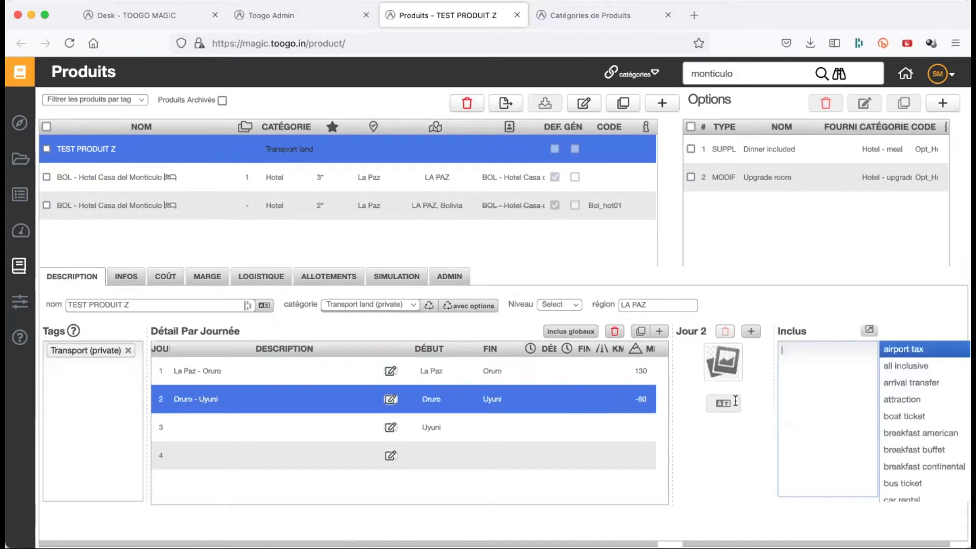
pyautogui.click(804, 287)
pyautogui.click(579, 377)
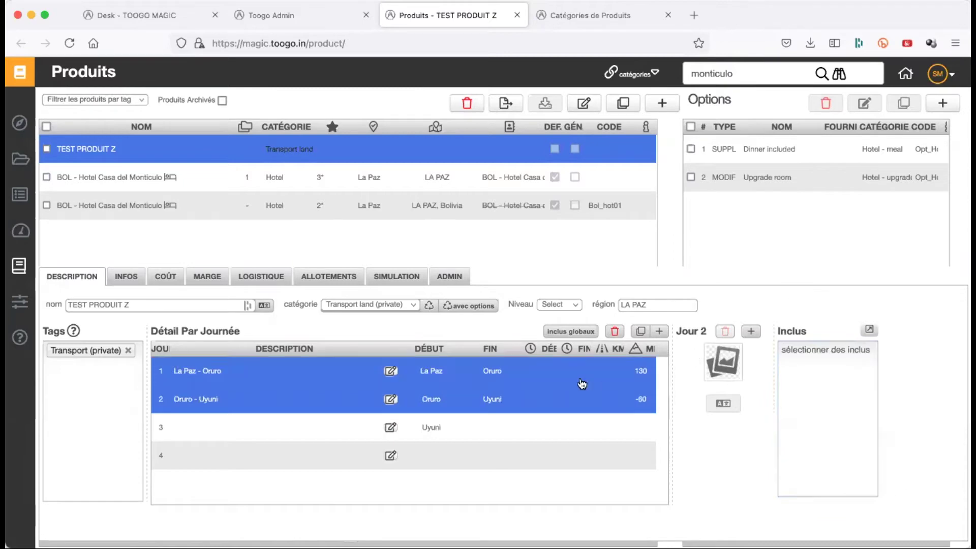
pyautogui.click(863, 351)
# - Add transport and Driver as day 1 inclusions
pyautogui.click(821, 379)
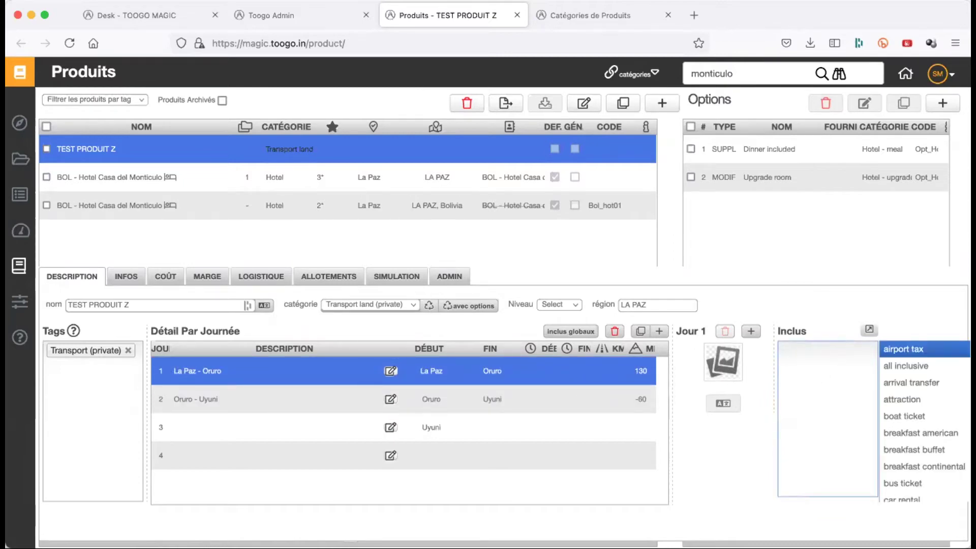
pyautogui.write('transpor')
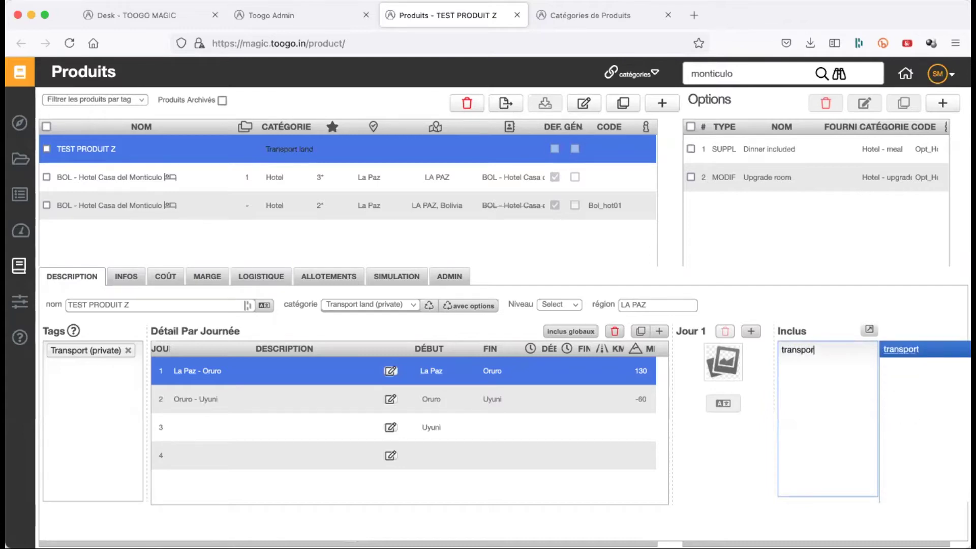
pyautogui.press('Return')
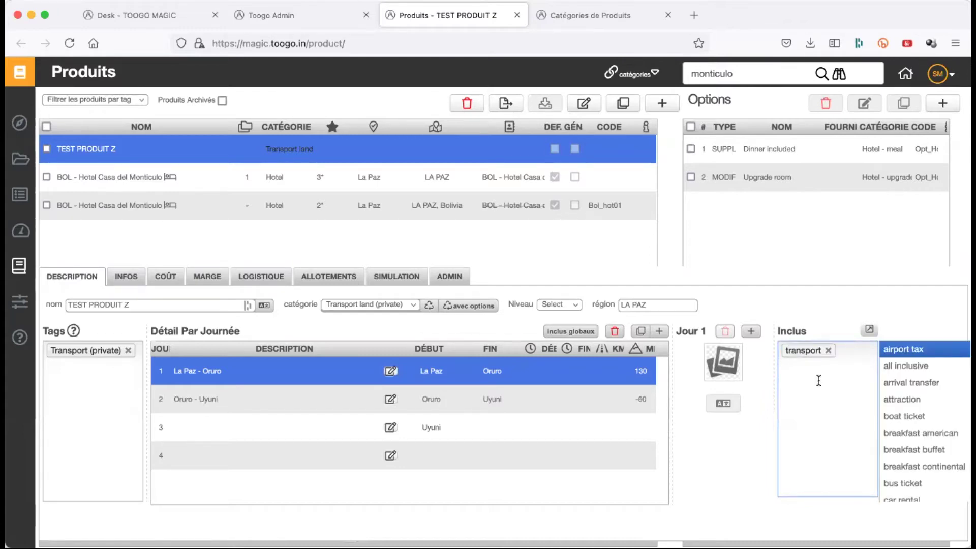
pyautogui.write('driv')
pyautogui.press('BackSpace')
pyautogui.press('BackSpace')
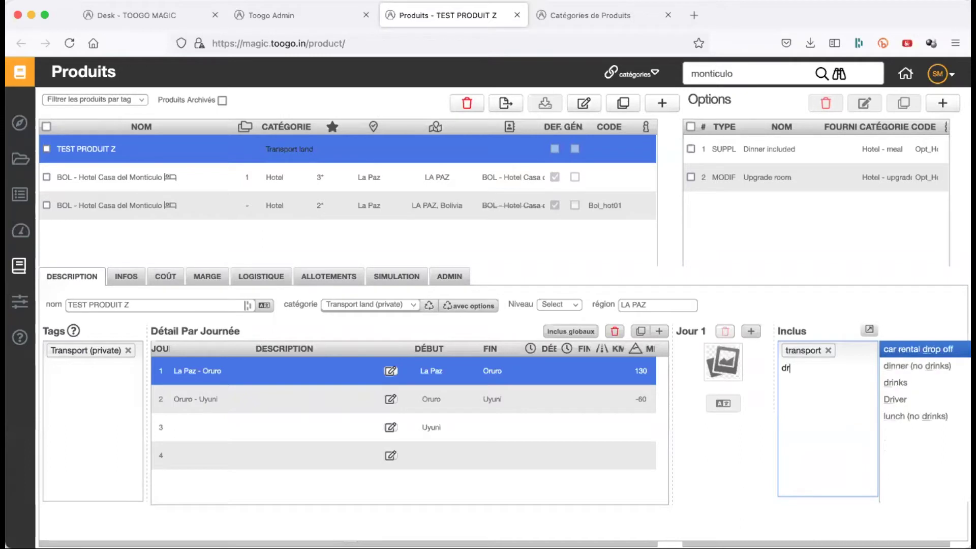
pyautogui.press('Down')
pyautogui.press('Down')
pyautogui.press('Down')
pyautogui.press('Return')
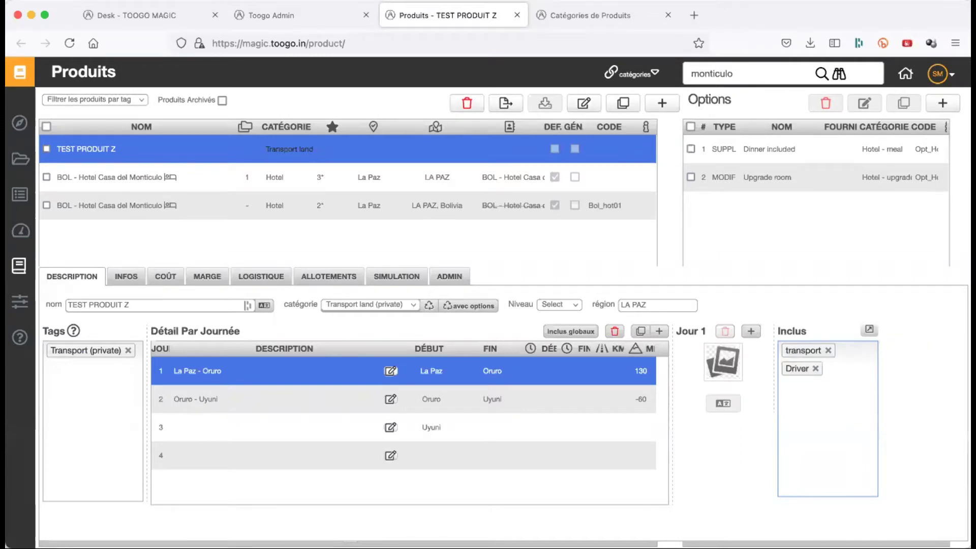
# - Compare inclusions across days 1–4, confirming day 2 has none yet
pyautogui.click(322, 402)
pyautogui.click(321, 438)
pyautogui.click(325, 460)
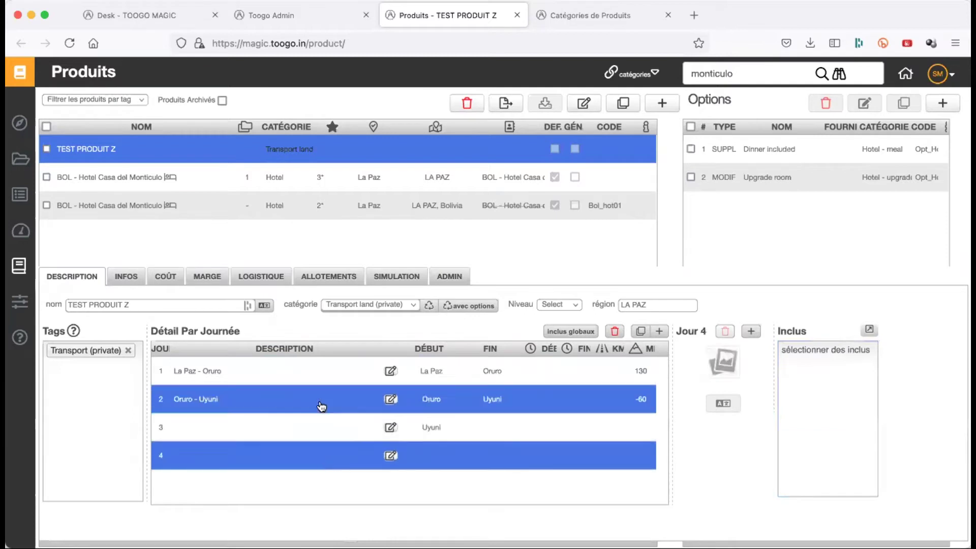
pyautogui.click(331, 415)
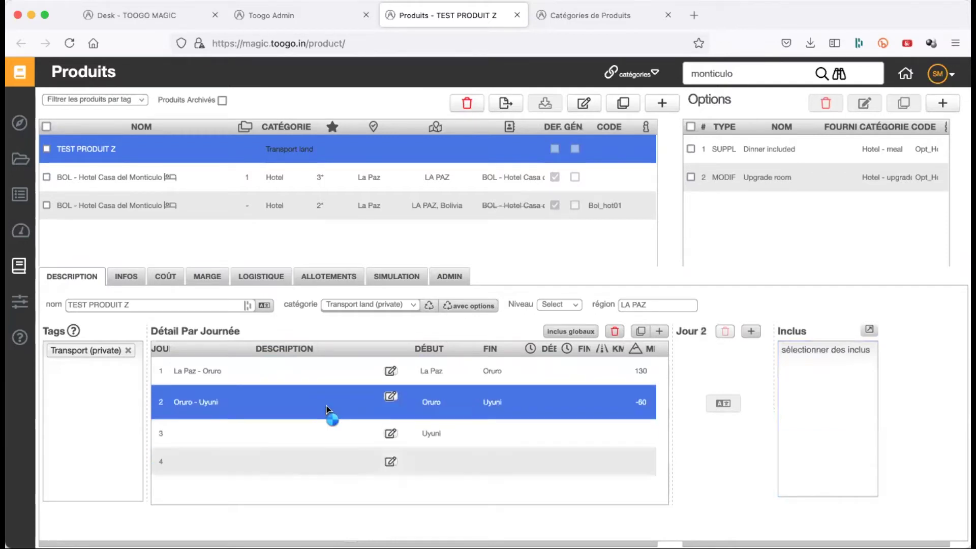
pyautogui.keyDown('shift'); pyautogui.click(569, 383); pyautogui.keyUp('shift')
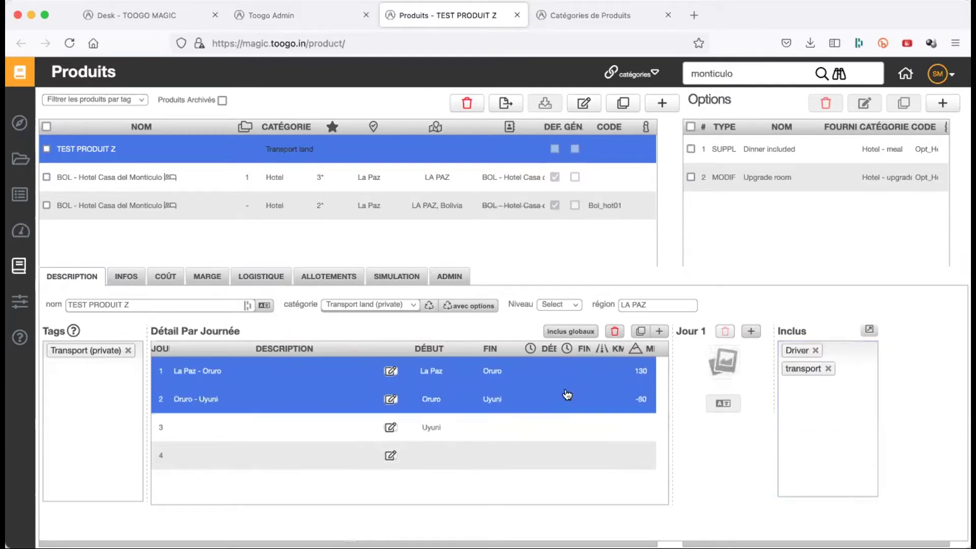
pyautogui.click(567, 400)
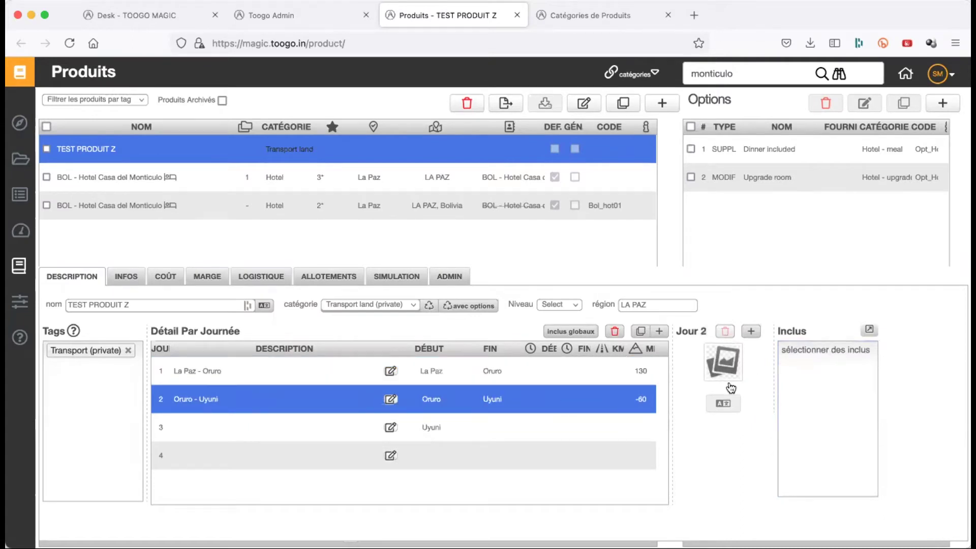
pyautogui.click(546, 376)
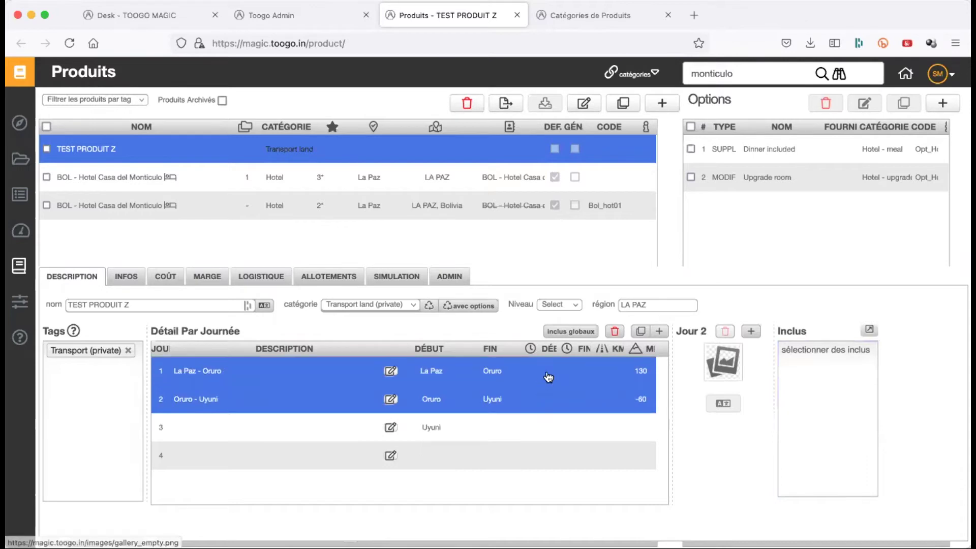
# - Copy day 1's Driver and transport inclusions to all days and verify days 2–4
pyautogui.click(870, 331)
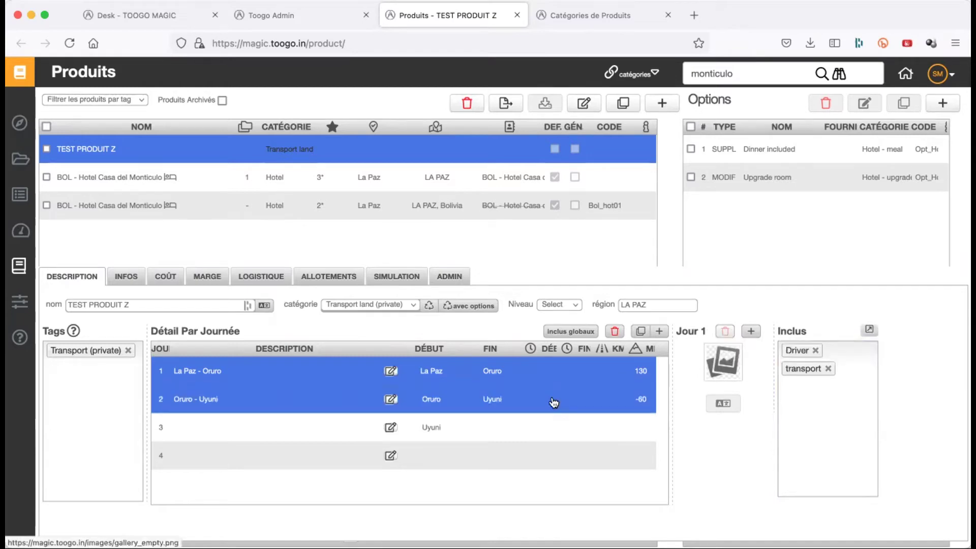
pyautogui.click(869, 331)
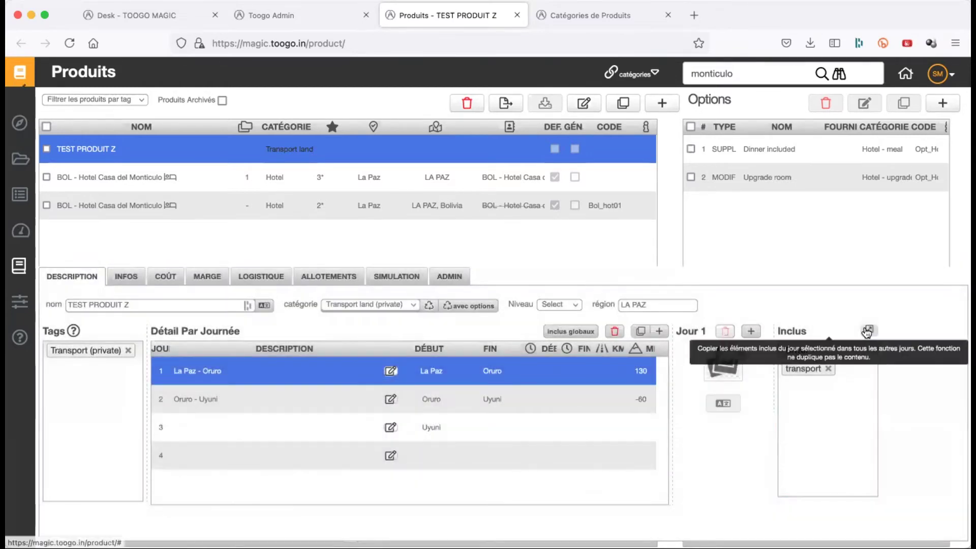
pyautogui.click(566, 399)
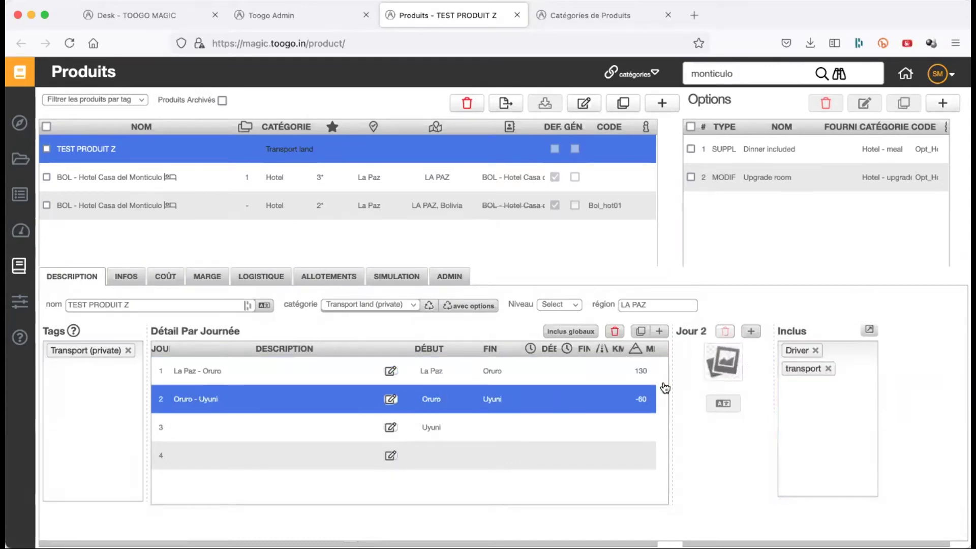
pyautogui.click(580, 425)
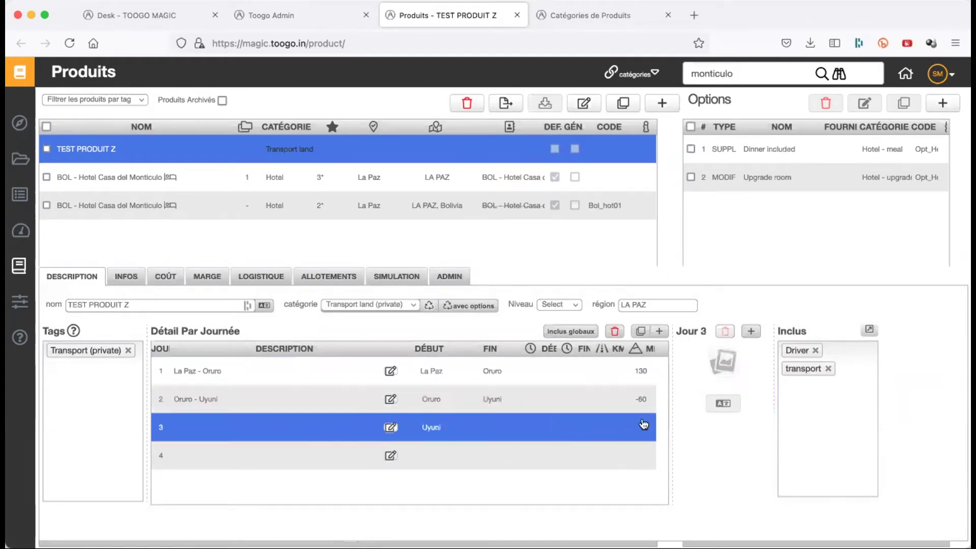
pyautogui.click(556, 460)
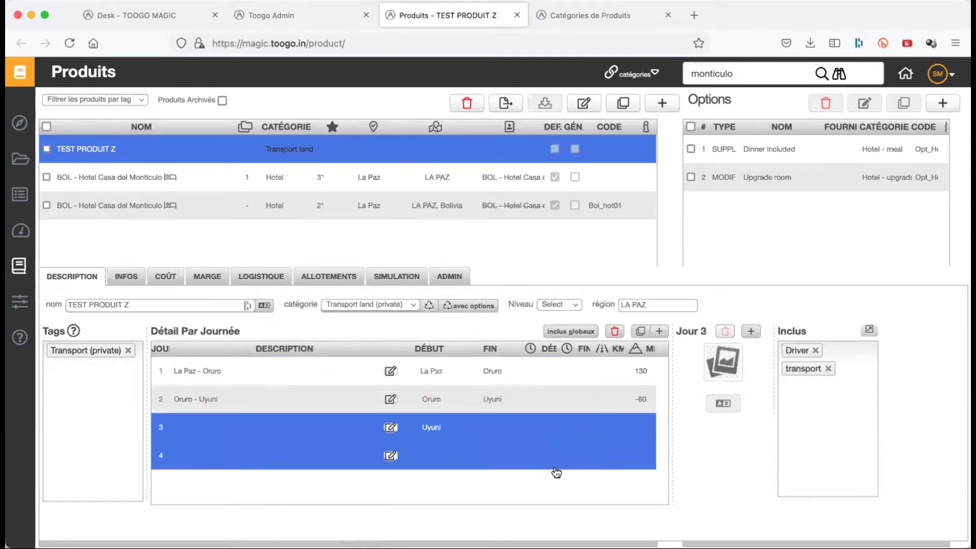
pyautogui.click(870, 331)
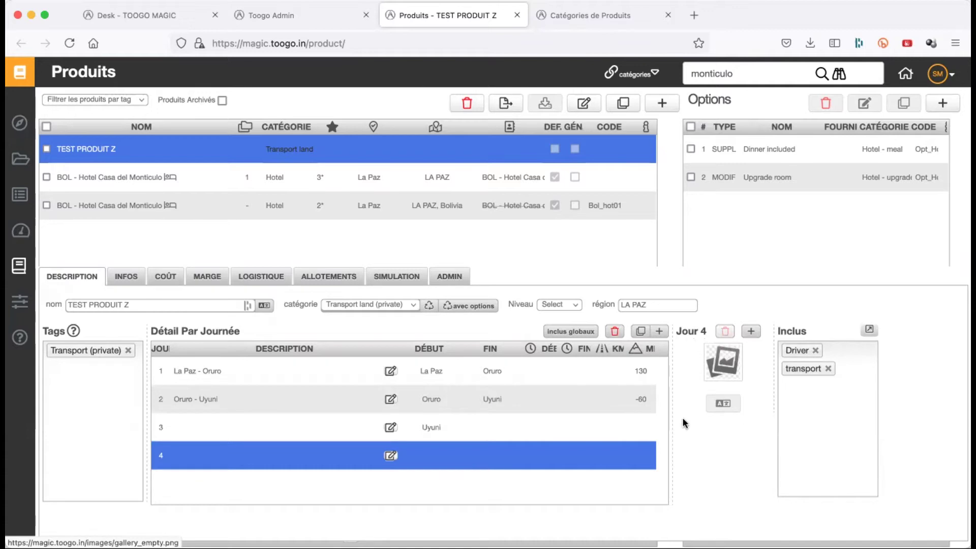
pyautogui.click(576, 379)
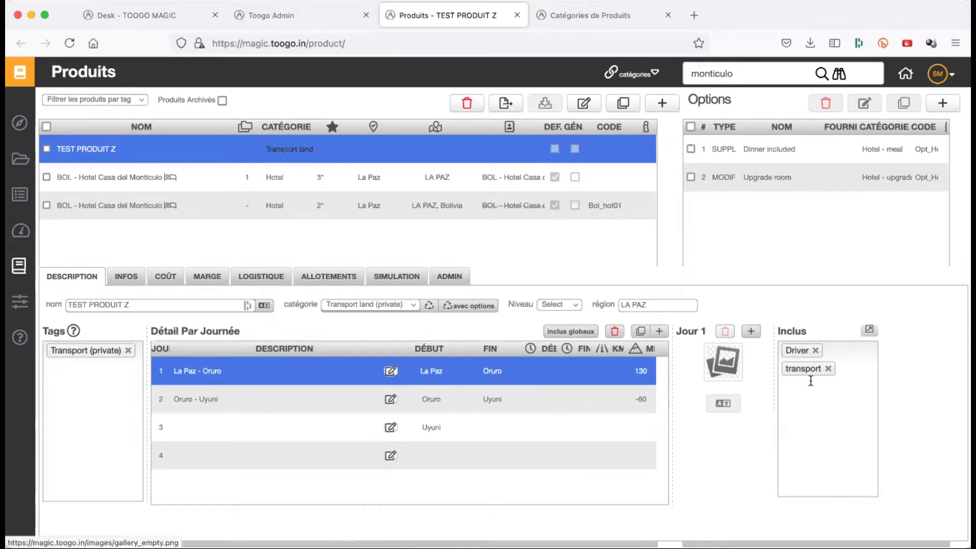
pyautogui.keyDown('shift'); pyautogui.click(578, 402); pyautogui.keyUp('shift')
pyautogui.click(582, 430)
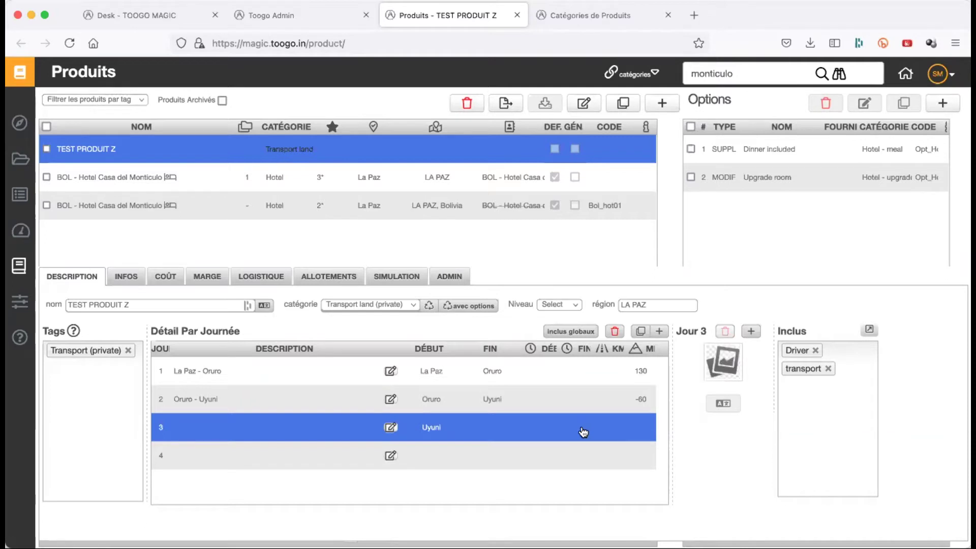
pyautogui.keyDown('shift'); pyautogui.click(556, 381); pyautogui.keyUp('shift')
pyautogui.click(556, 382)
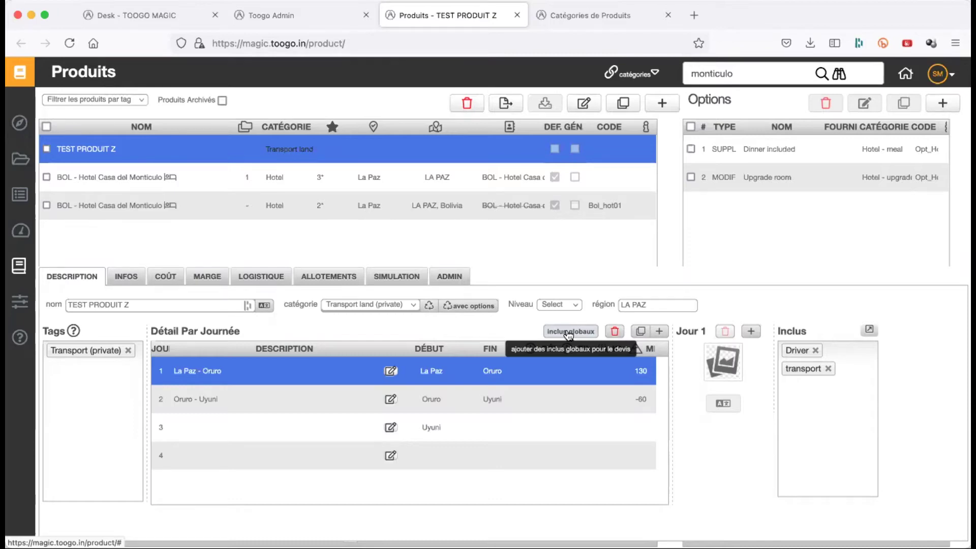
# - Open the Inclus globaux window for TEST PRODUIT Z, then switch to the dashboard
pyautogui.click(569, 333)
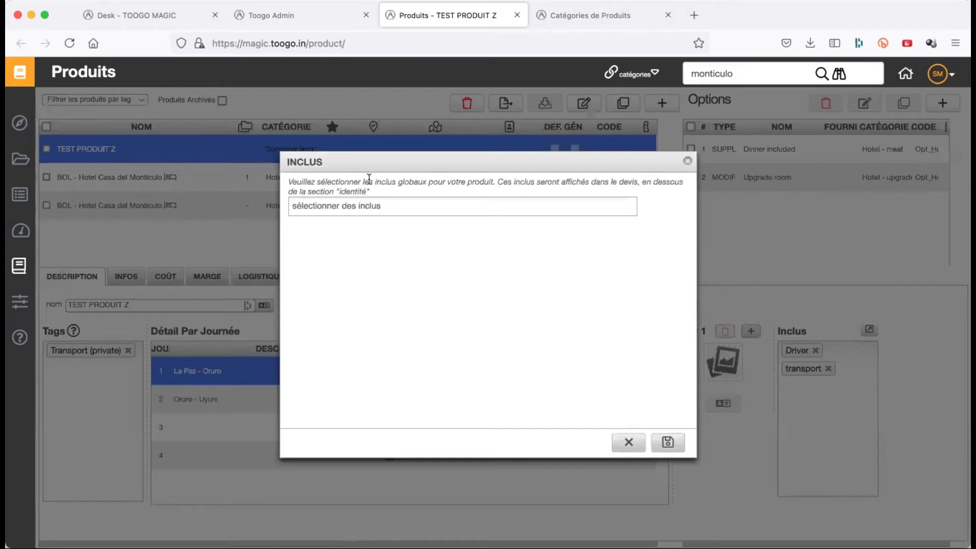
pyautogui.click(161, 13)
# - Open the TEST DEMO TRIP BUILDER trip from Circuits in a new tab and show its quote
pyautogui.rightClick(197, 156)
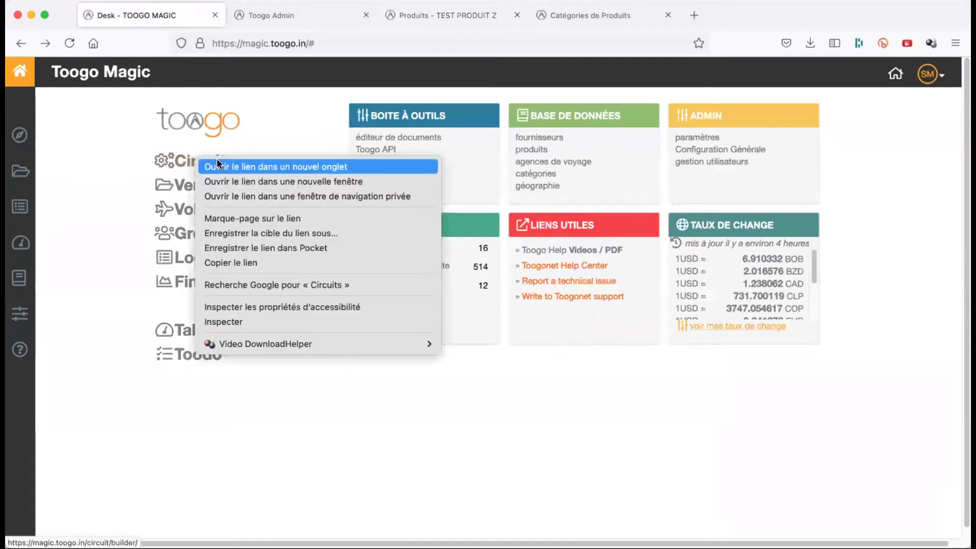
pyautogui.click(219, 167)
pyautogui.click(298, 20)
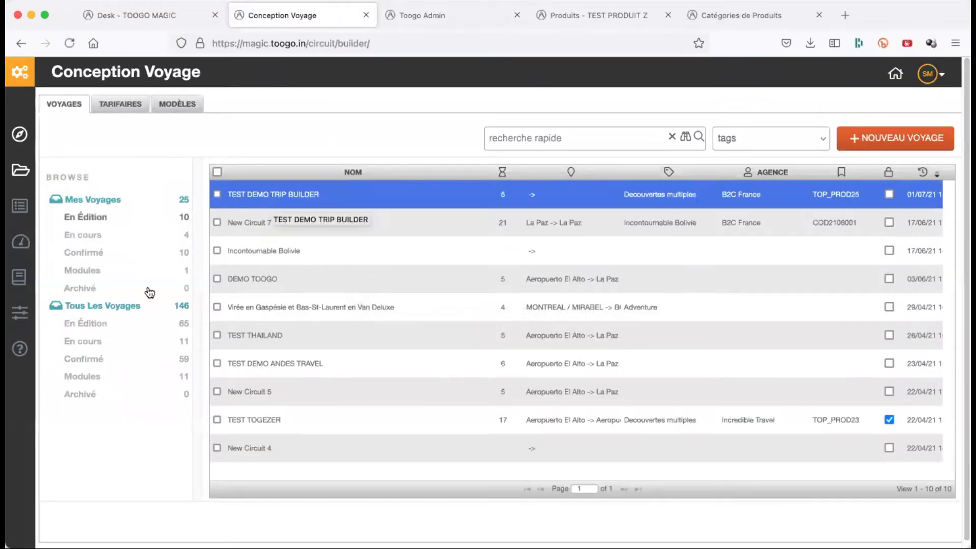
pyautogui.click(126, 307)
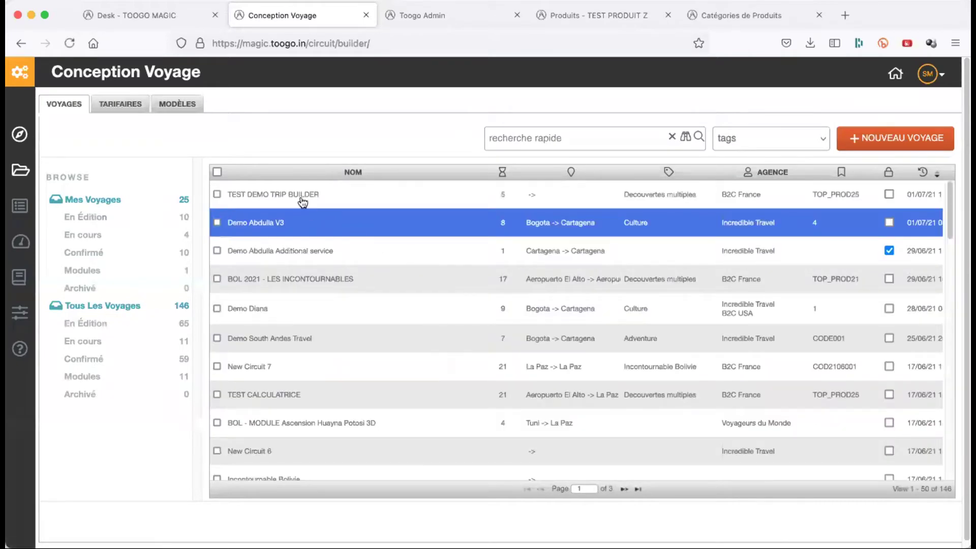
pyautogui.rightClick(300, 194)
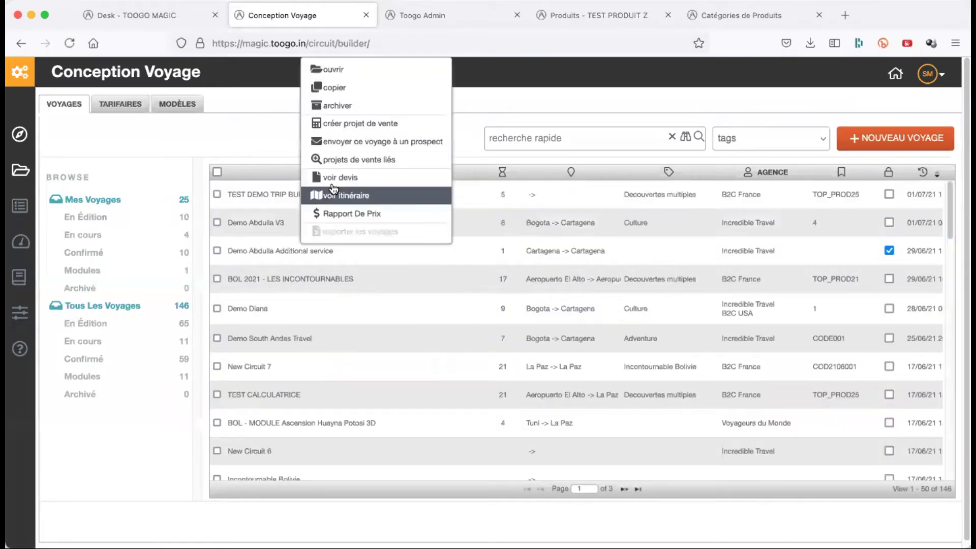
pyautogui.click(282, 192)
pyautogui.rightClick(327, 90)
pyautogui.click(332, 71)
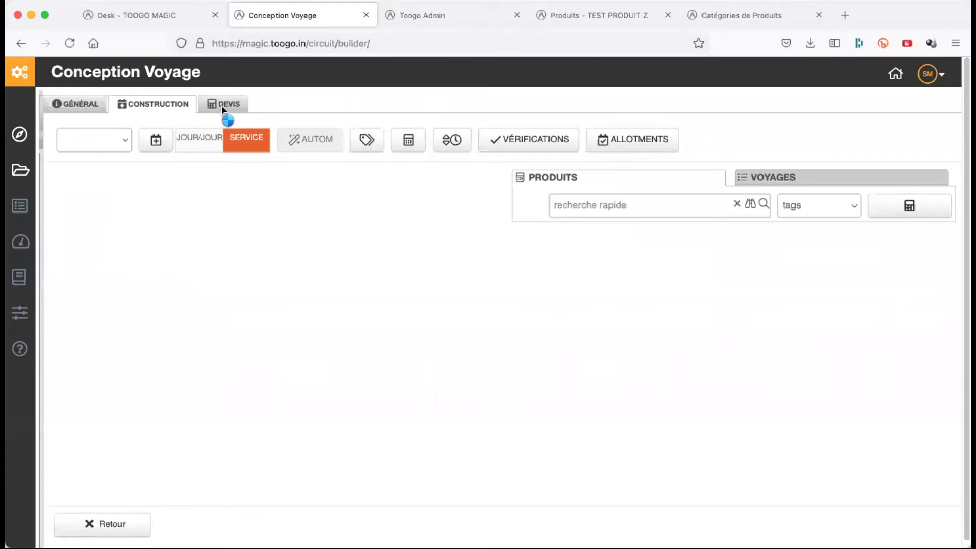
pyautogui.click(224, 103)
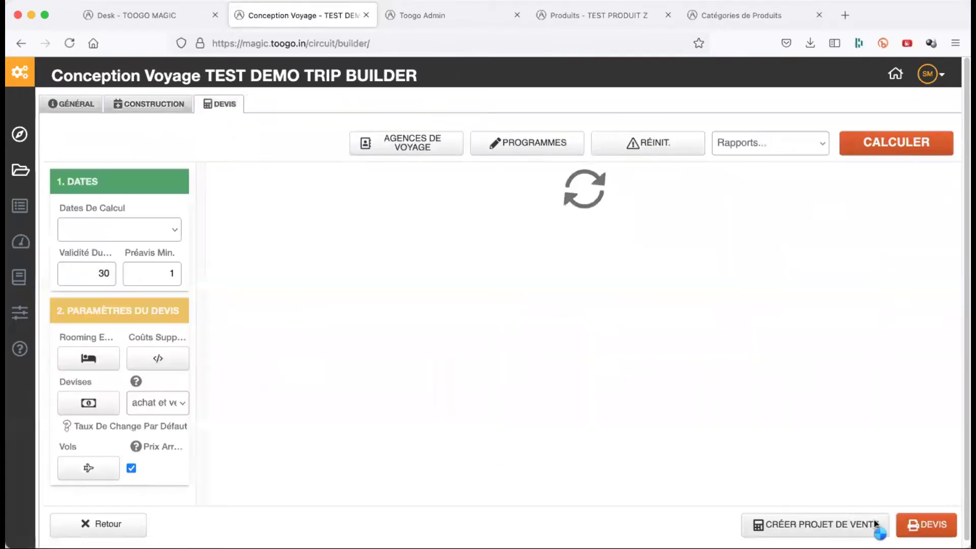
# - Print the trip quotation using the Modèle quotation template
pyautogui.click(877, 525)
pyautogui.click(916, 524)
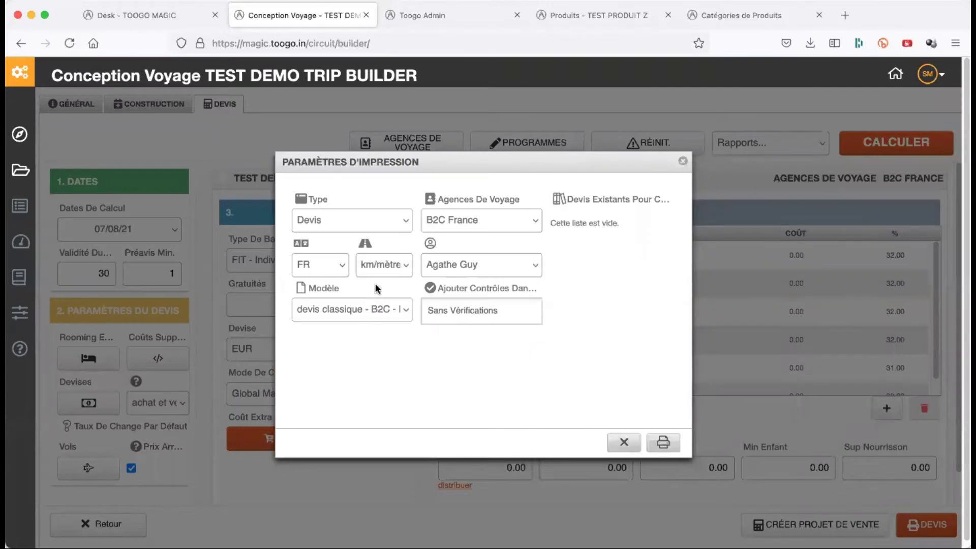
pyautogui.click(379, 308)
pyautogui.click(377, 264)
pyautogui.click(664, 442)
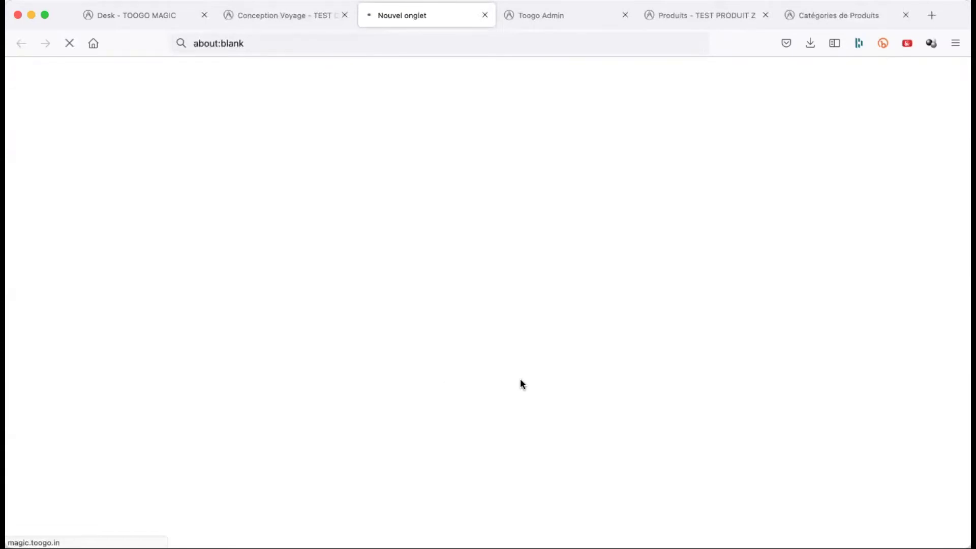
# - Review the quote's included items, like '2 chambre & petit déjeuner', then return to TEST PRODUIT Z
pyautogui.scroll(-10, 520, 385)
pyautogui.scroll(5, 521, 384)
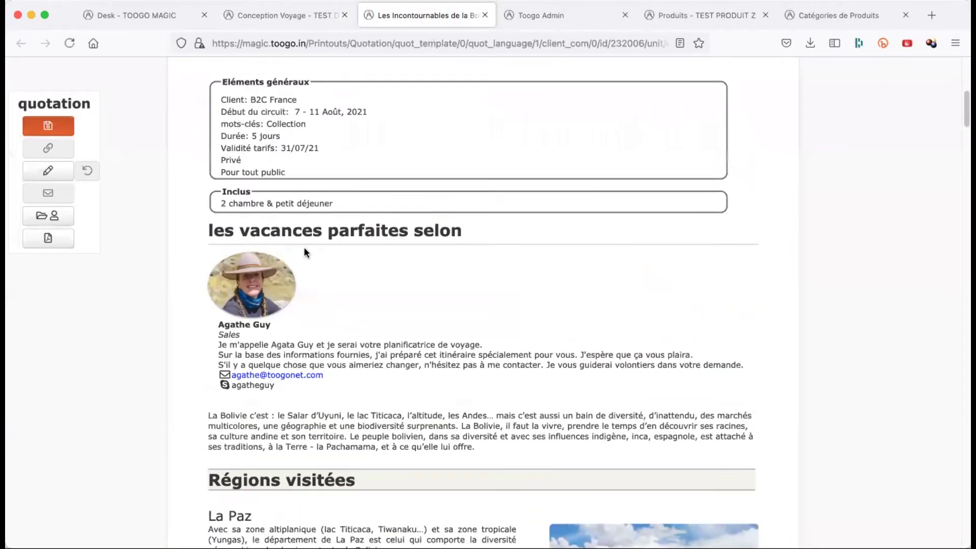
pyautogui.tripleClick(285, 204)
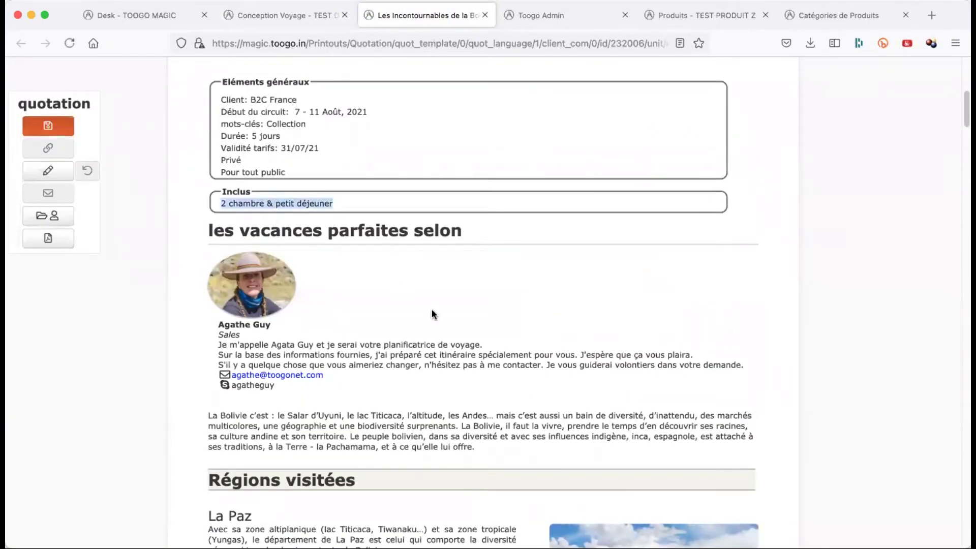
pyautogui.scroll(2, 452, 274)
pyautogui.click(695, 14)
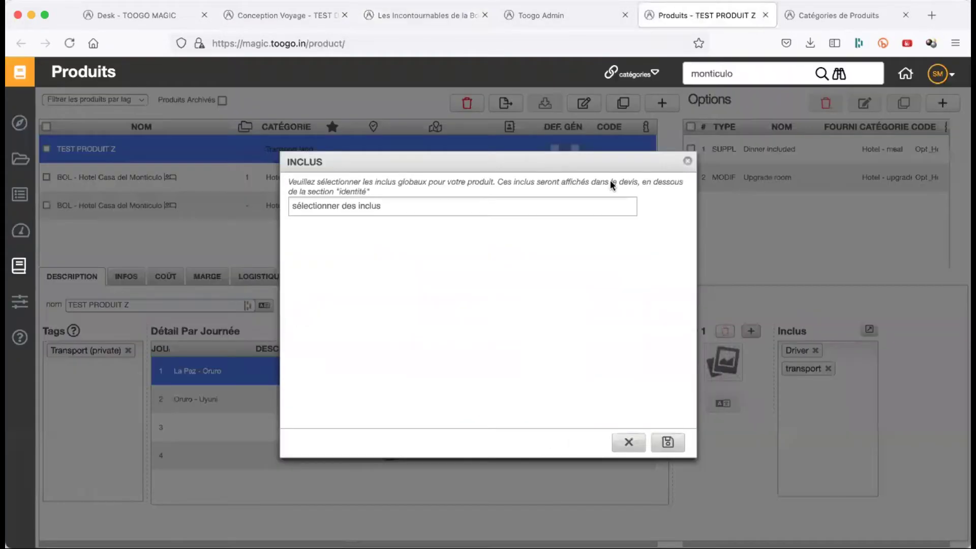
# - Close the INCLUS window without saving and select day 4 of the itinerary
pyautogui.click(627, 440)
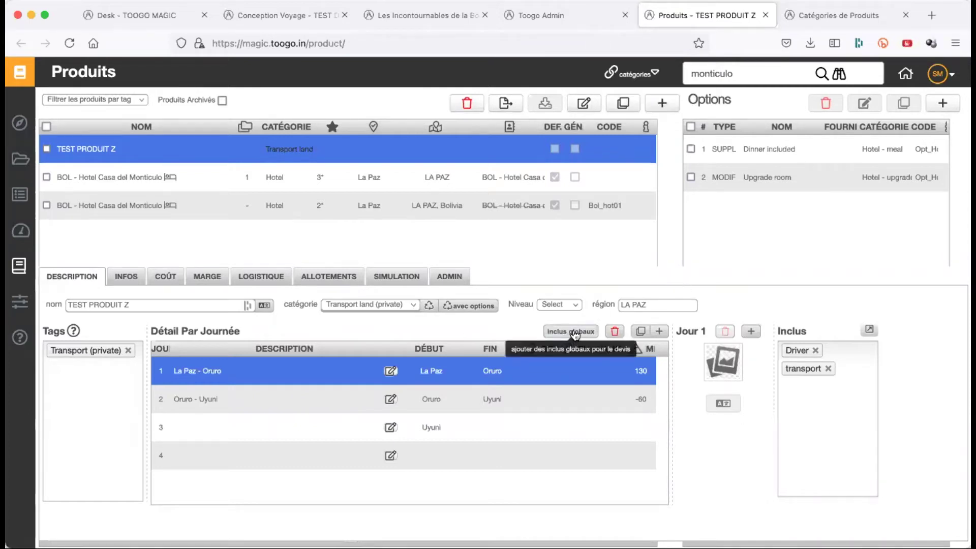
pyautogui.click(575, 454)
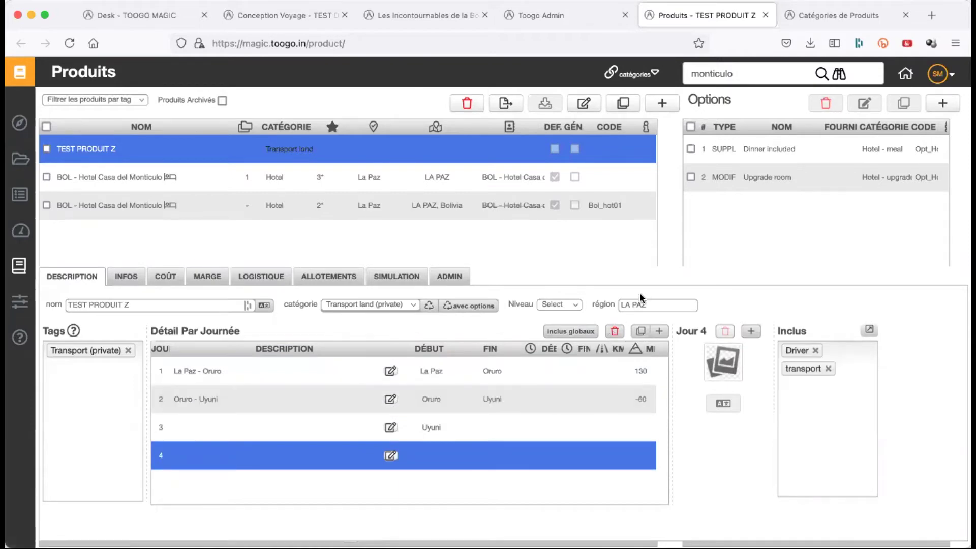
# - Delete days 4, 3 and 2, leaving La Paz - Oruro, and copy that day as day 2
pyautogui.click(614, 331)
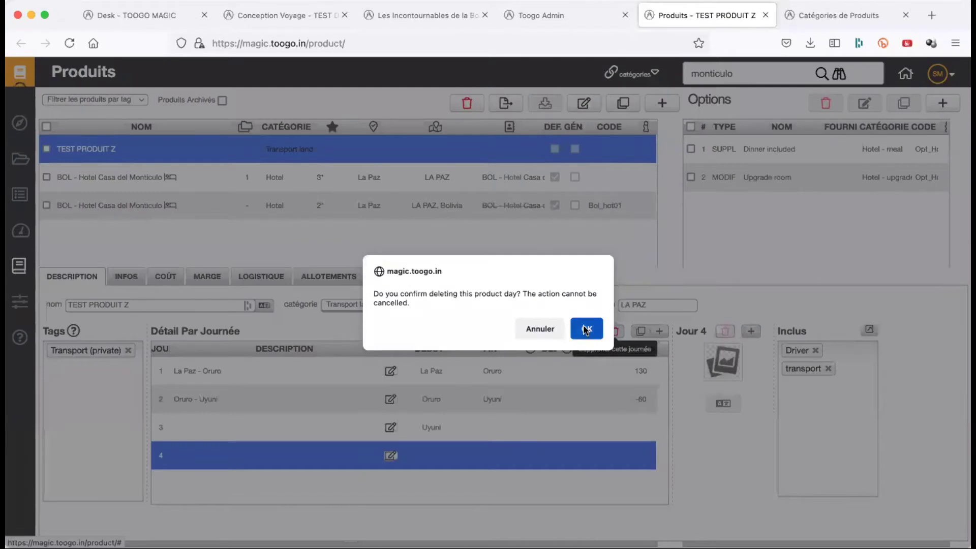
pyautogui.click(584, 331)
pyautogui.click(557, 427)
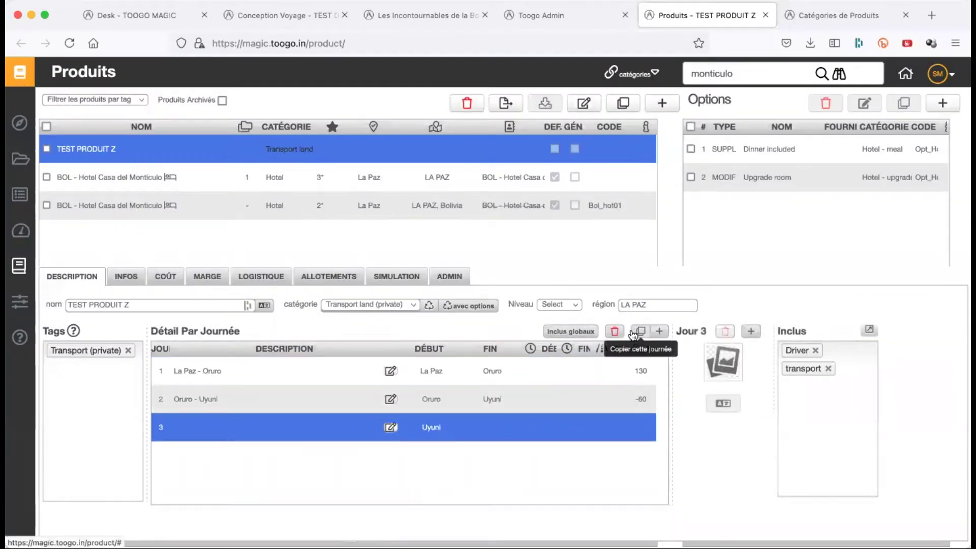
pyautogui.click(615, 331)
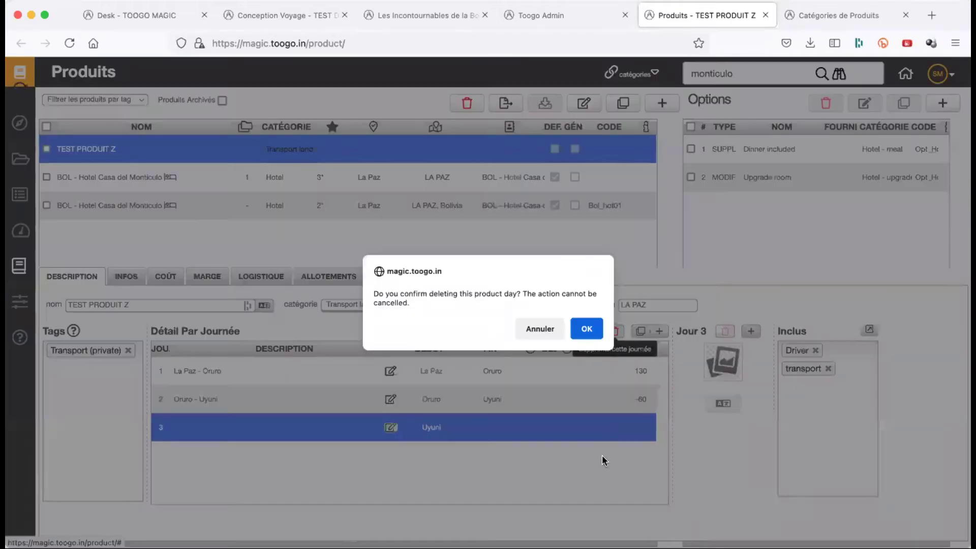
pyautogui.click(587, 329)
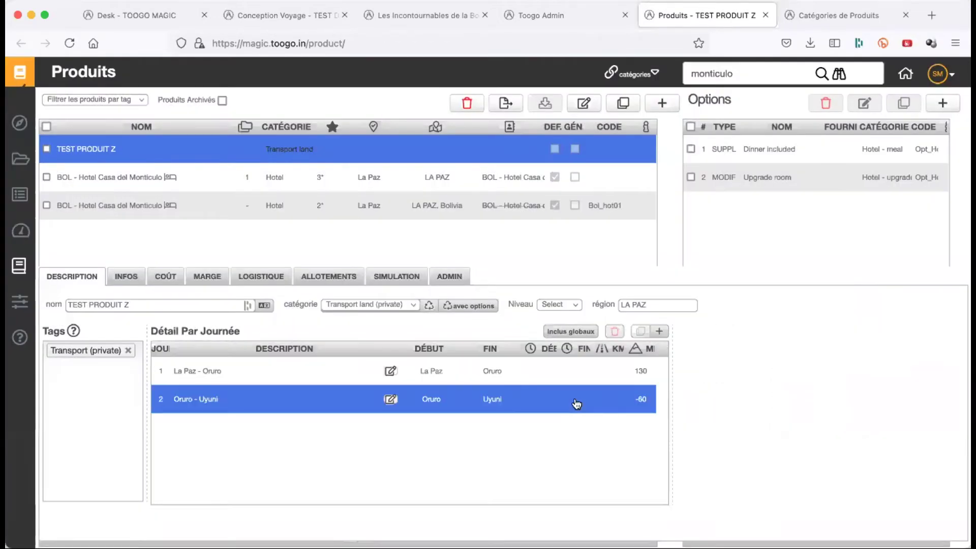
pyautogui.click(615, 331)
pyautogui.click(587, 329)
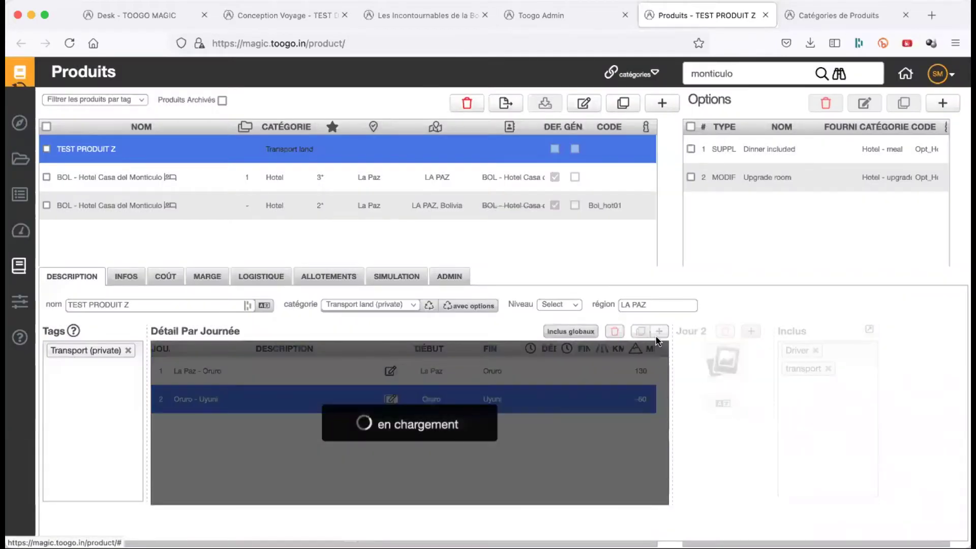
pyautogui.click(641, 331)
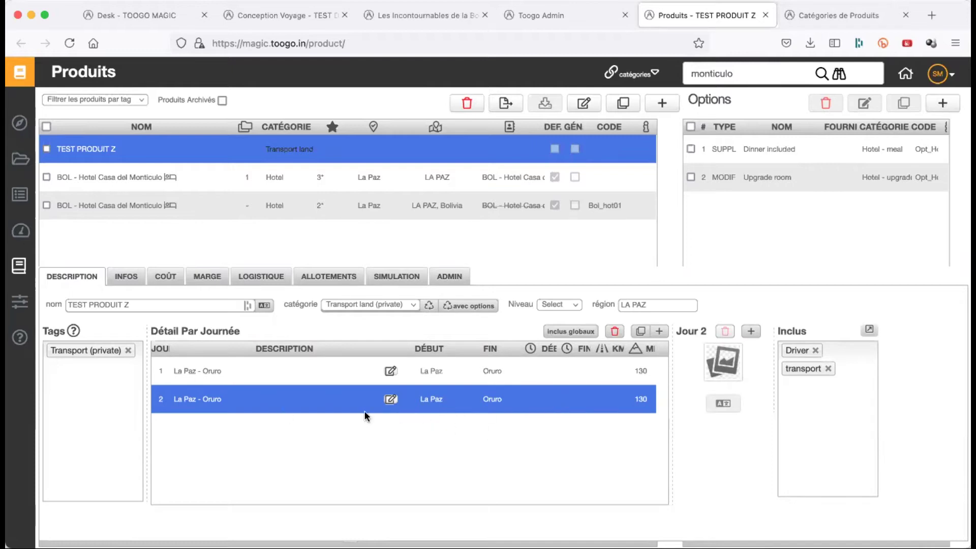
# - Replace day 2's description text with 'Oruro - Uyuni'
pyautogui.click(390, 401)
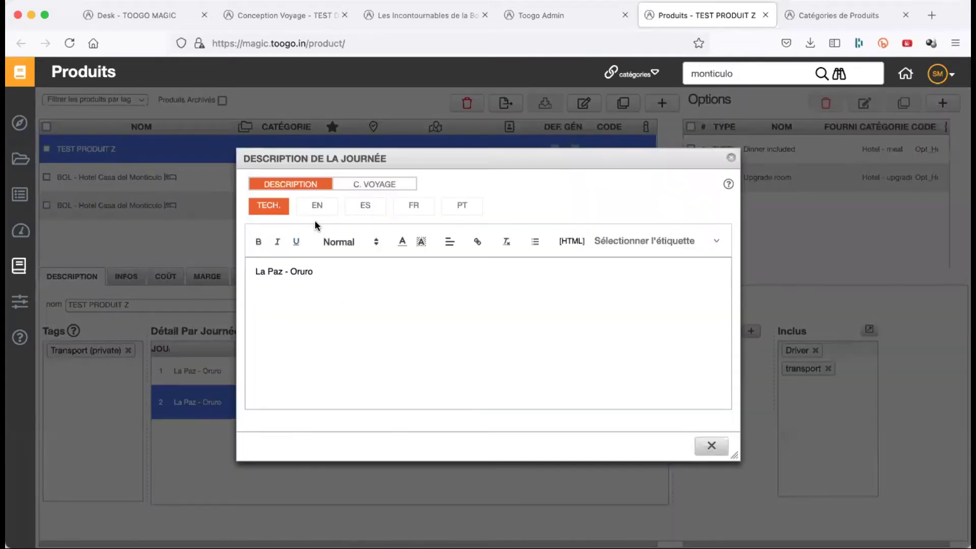
pyautogui.tripleClick(310, 277)
pyautogui.write('Or')
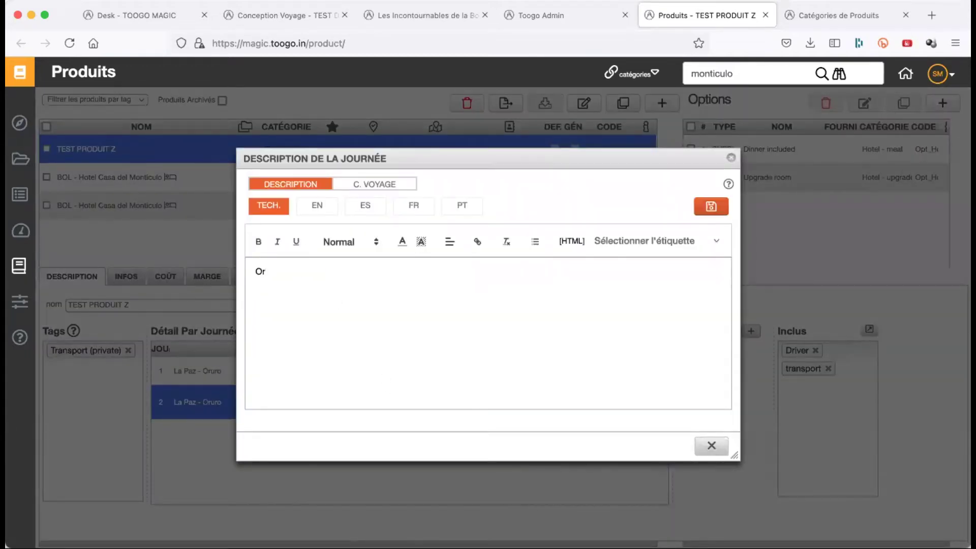
pyautogui.write('uro')
pyautogui.write('yuni')
# - Save the Oruro - Uyuni description and set day 2's start place to Oruro
pyautogui.click(717, 203)
pyautogui.click(711, 447)
pyautogui.click(445, 415)
pyautogui.hotkey('alt', 'shift', 'Left')
pyautogui.hotkey('alt', 'shift', 'Left')
pyautogui.write('oruro')
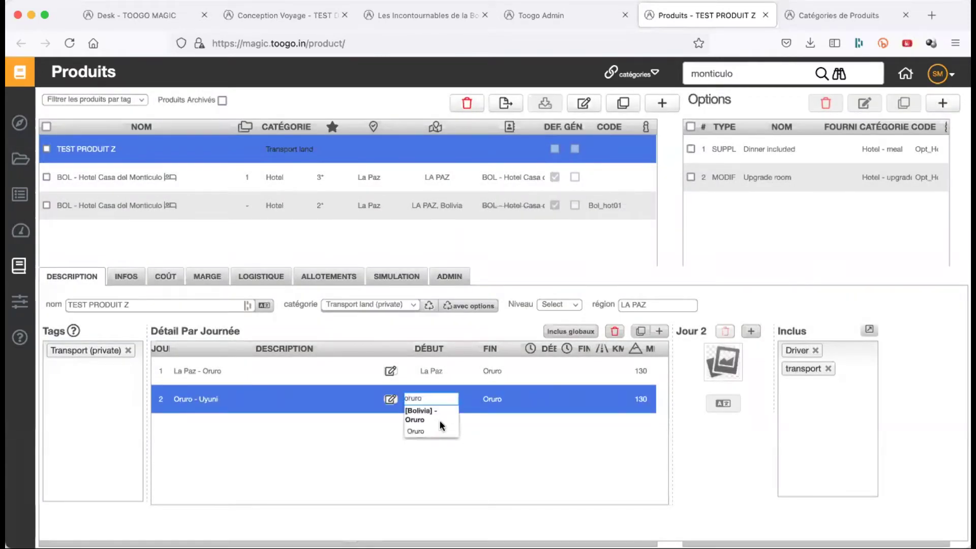
pyautogui.click(439, 433)
# - Set day 2's end place to Uyuni
pyautogui.click(492, 400)
pyautogui.hotkey('alt', 'shift', 'Left')
pyautogui.write('uyuni')
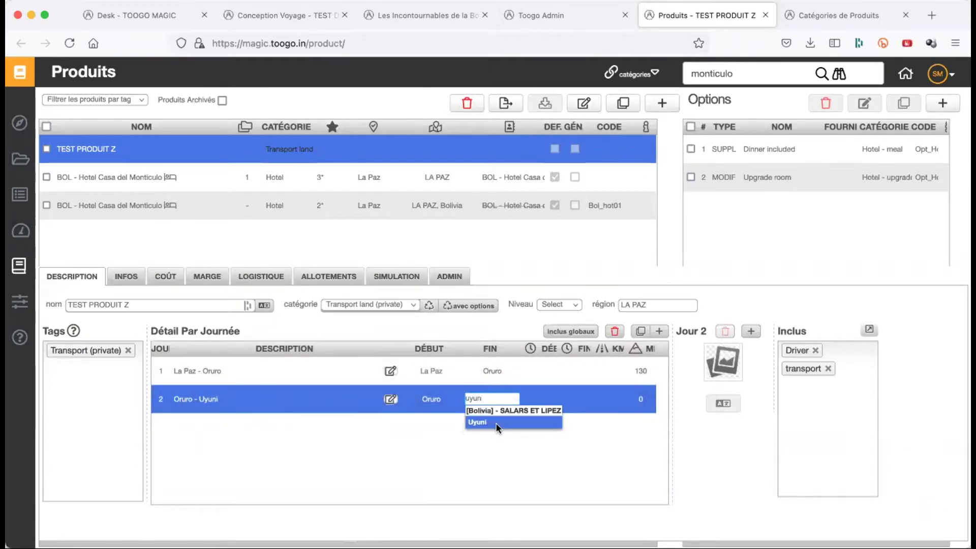
pyautogui.click(495, 423)
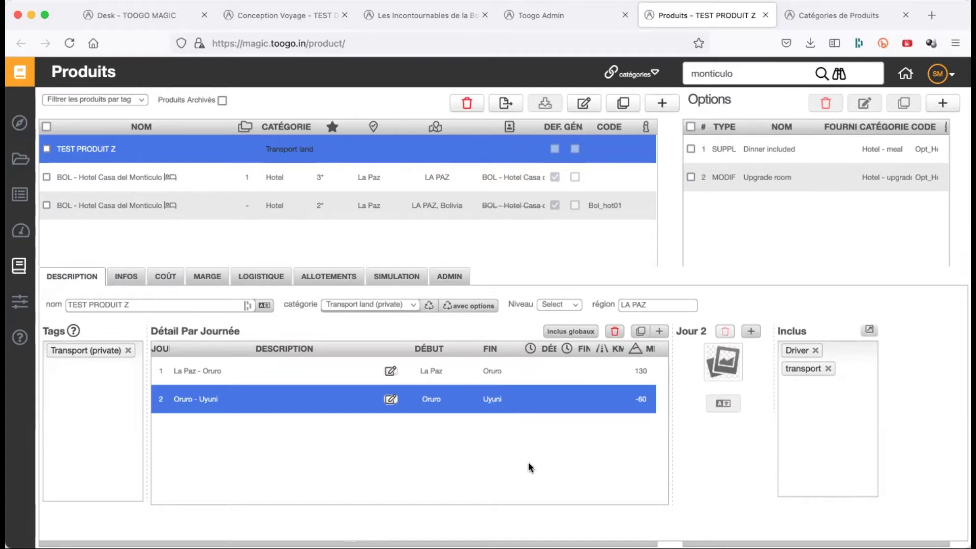
pyautogui.click(615, 333)
# - Confirm deleting day 2, set day 1's end place to Uyuni, and add a new day
pyautogui.click(587, 329)
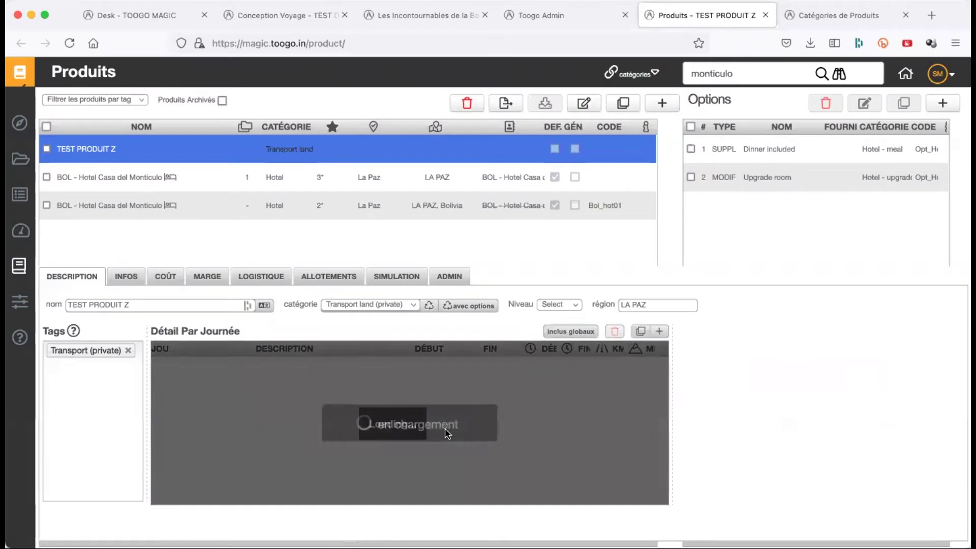
pyautogui.click(224, 374)
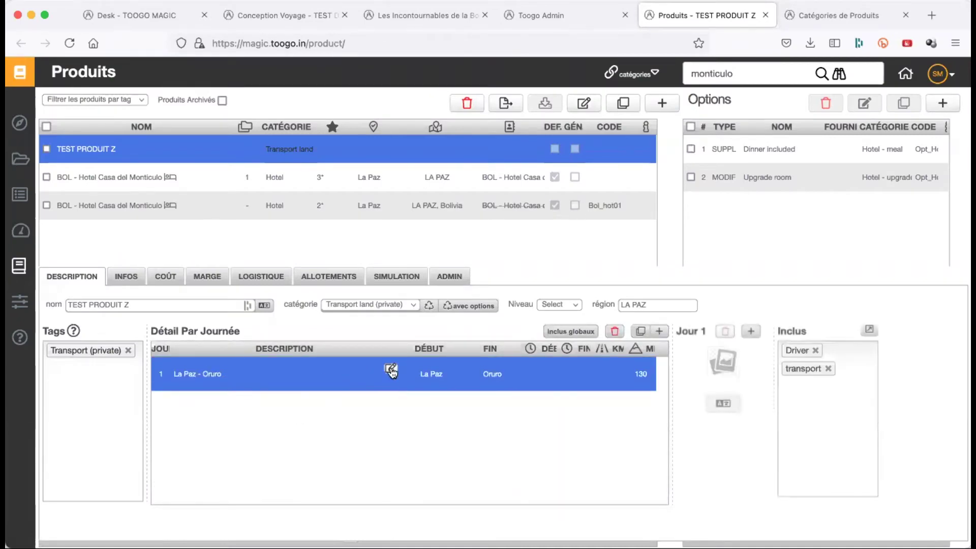
pyautogui.doubleClick(496, 373)
pyautogui.write('uyuni')
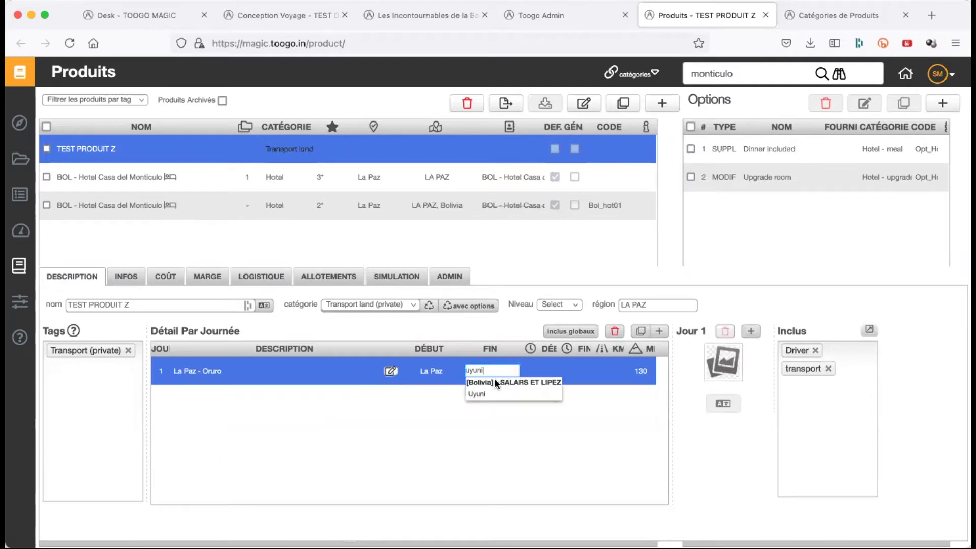
pyautogui.click(495, 393)
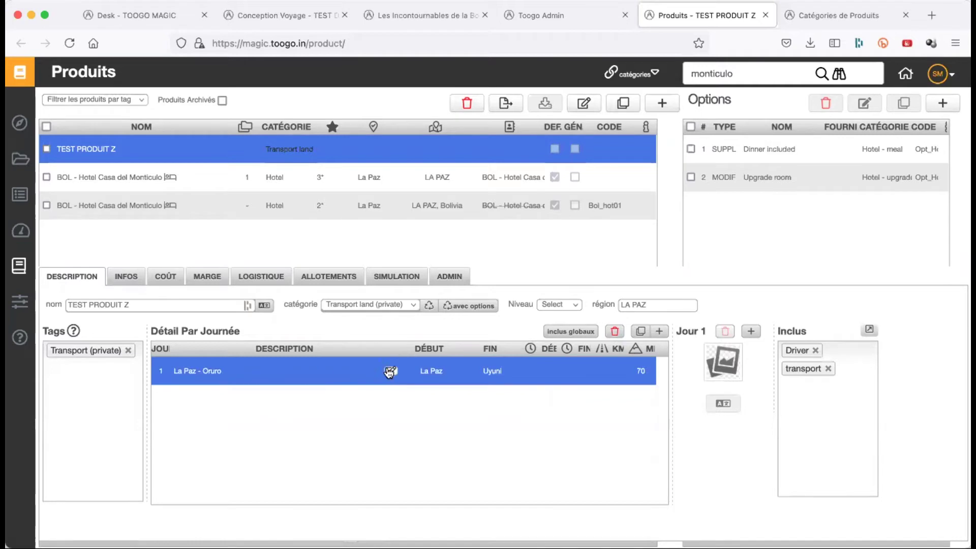
pyautogui.click(654, 336)
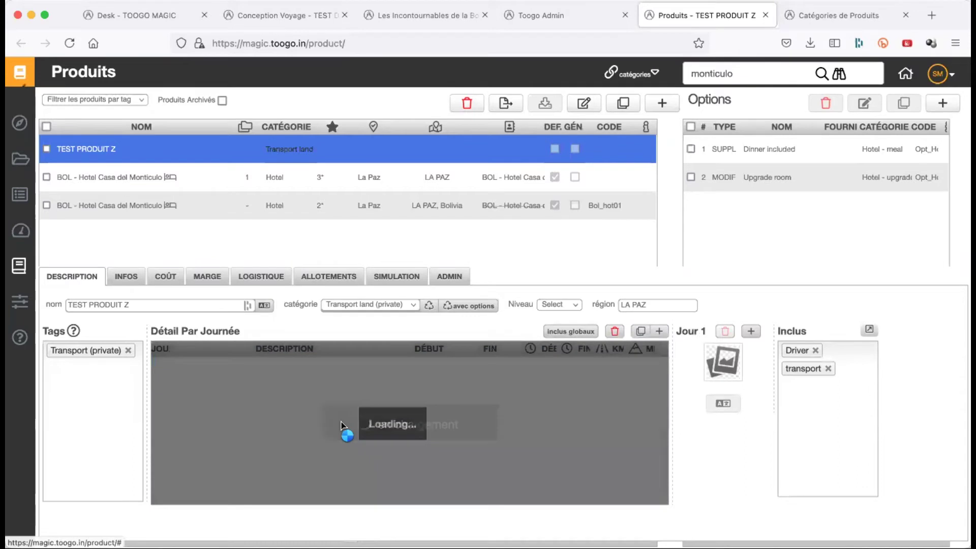
# - Number the new row as day 1 and set the La Paz leg's end back to Oruro
pyautogui.doubleClick(161, 401)
pyautogui.write('1')
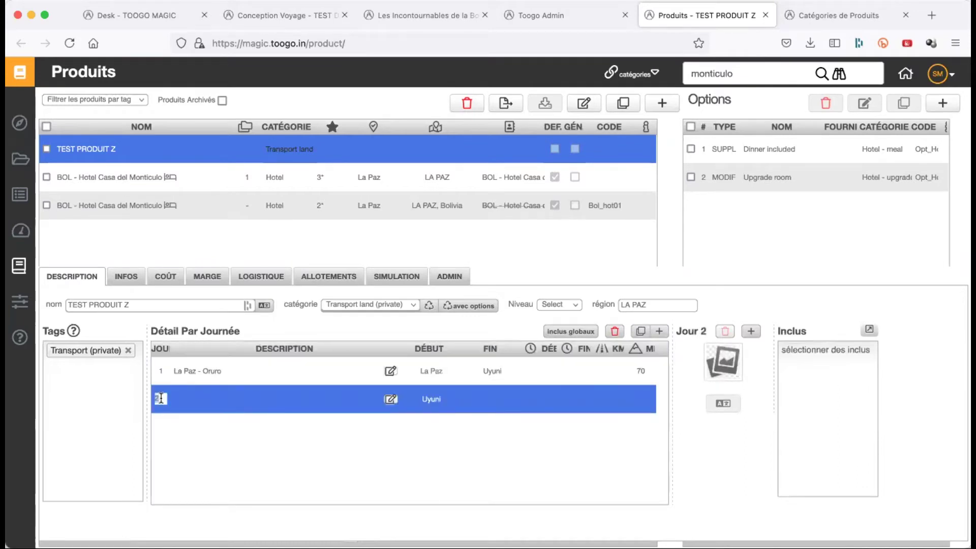
pyautogui.press('Return')
pyautogui.doubleClick(493, 370)
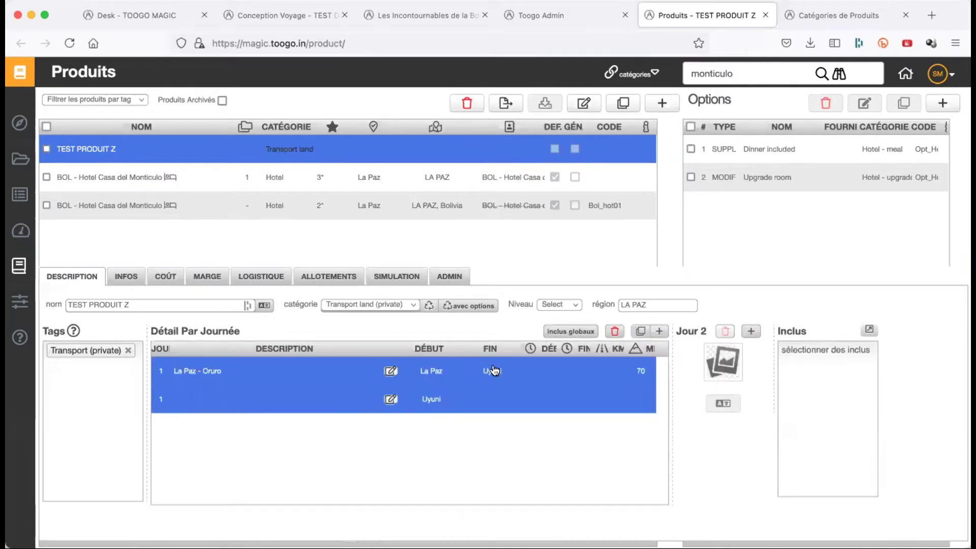
pyautogui.write('oruro')
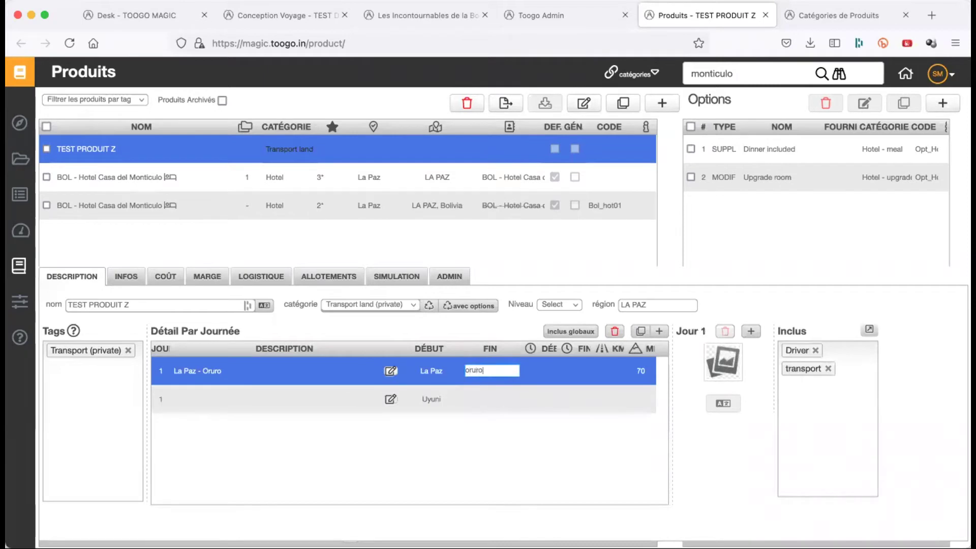
pyautogui.click(492, 403)
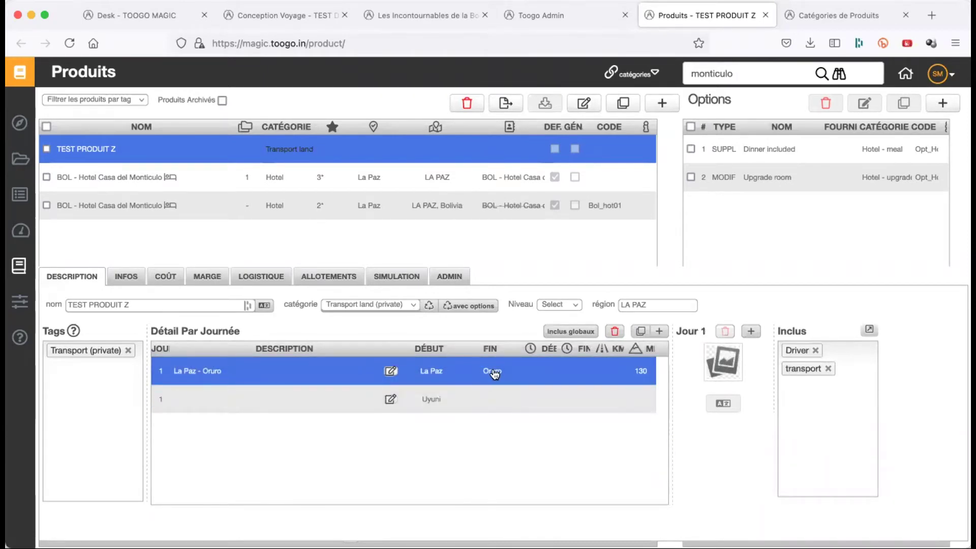
# - Route the second day-1 leg from Oruro to Uyuni and select both day-1 rows
pyautogui.keyDown('shift'); pyautogui.click(297, 400); pyautogui.keyUp('shift')
pyautogui.doubleClick(431, 400)
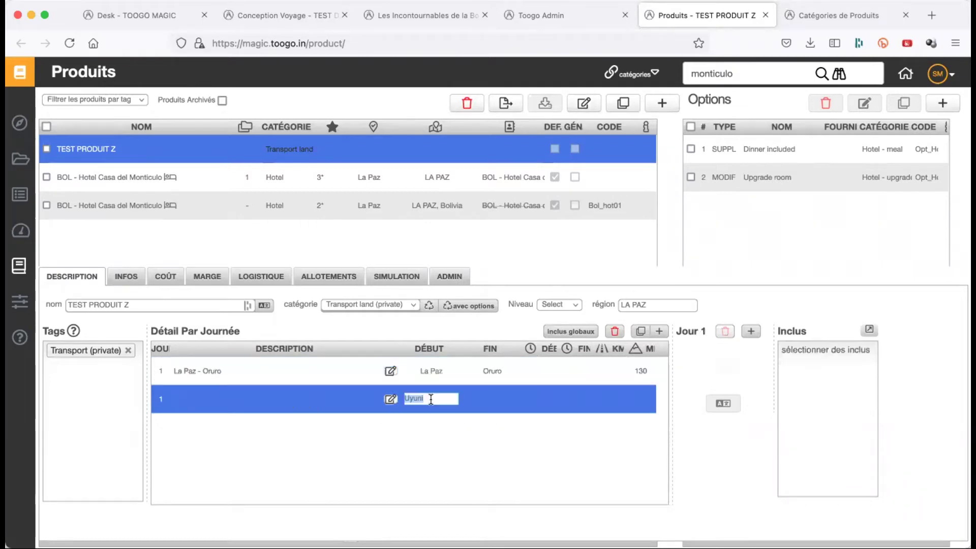
pyautogui.write('oruro')
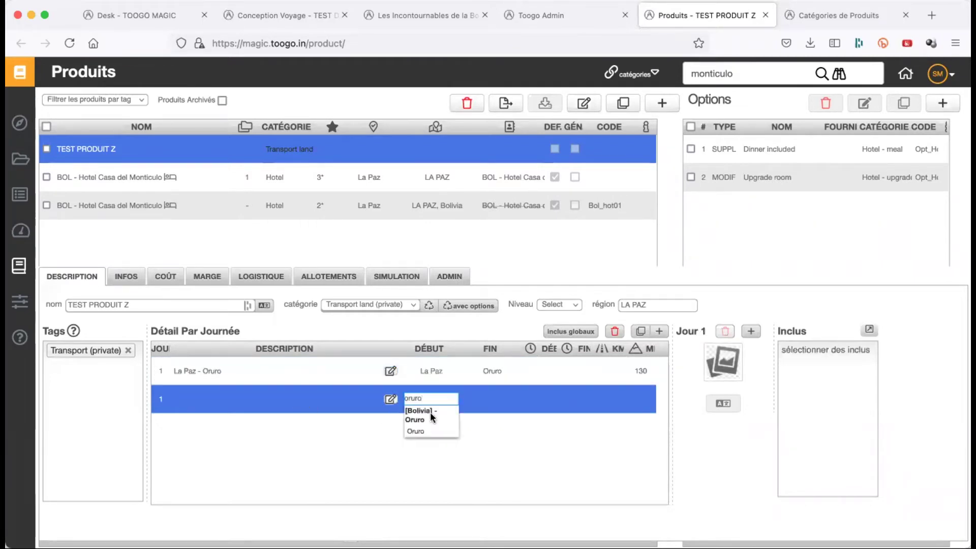
pyautogui.click(431, 431)
pyautogui.doubleClick(498, 400)
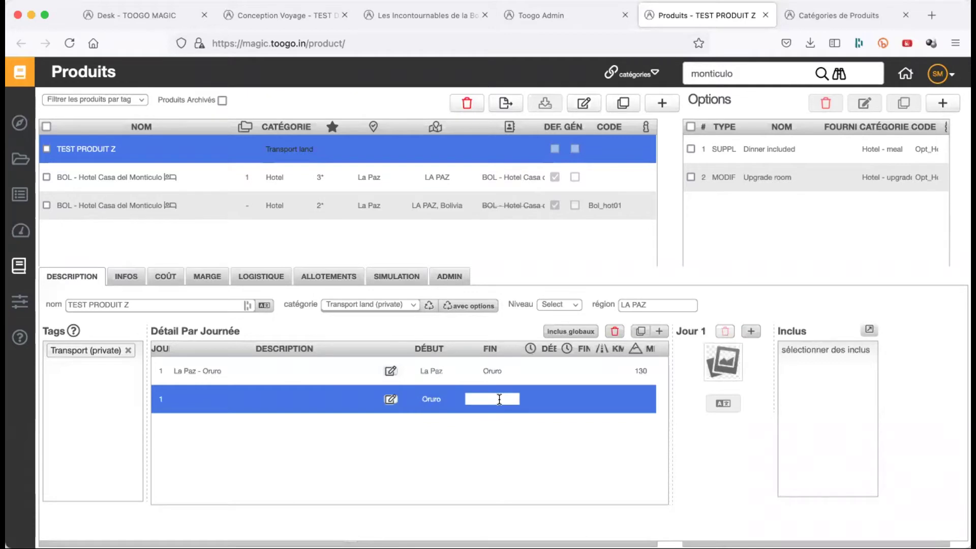
pyautogui.write('uyuni')
pyautogui.click(498, 420)
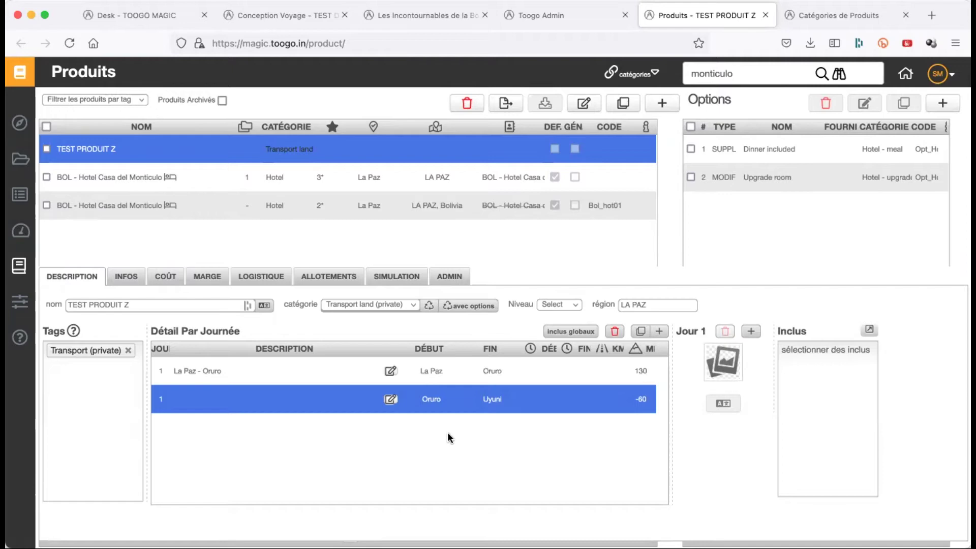
pyautogui.keyDown('shift'); pyautogui.click(333, 374); pyautogui.keyUp('shift')
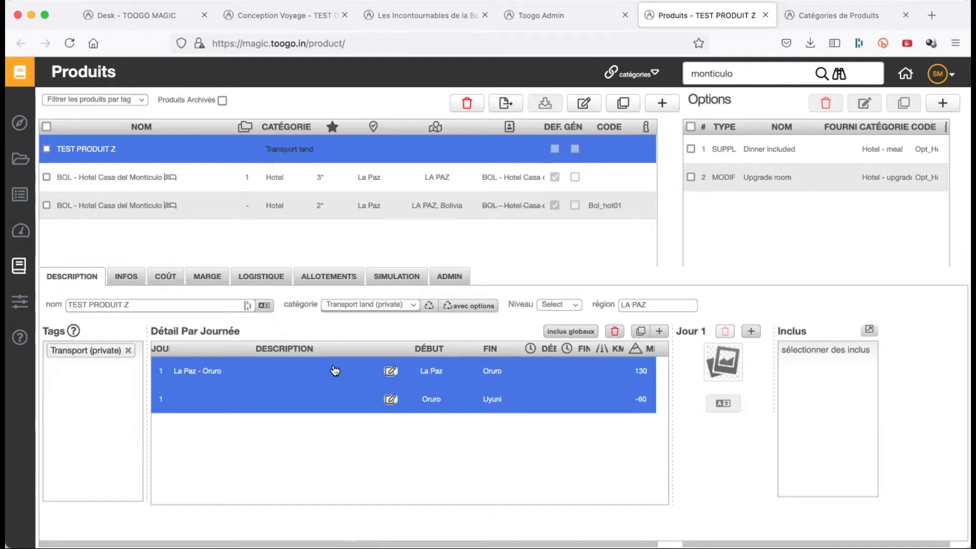
# - Extend the TECH. day description to 'La Paz - Oruro - Uyuni' and save it
pyautogui.click(390, 373)
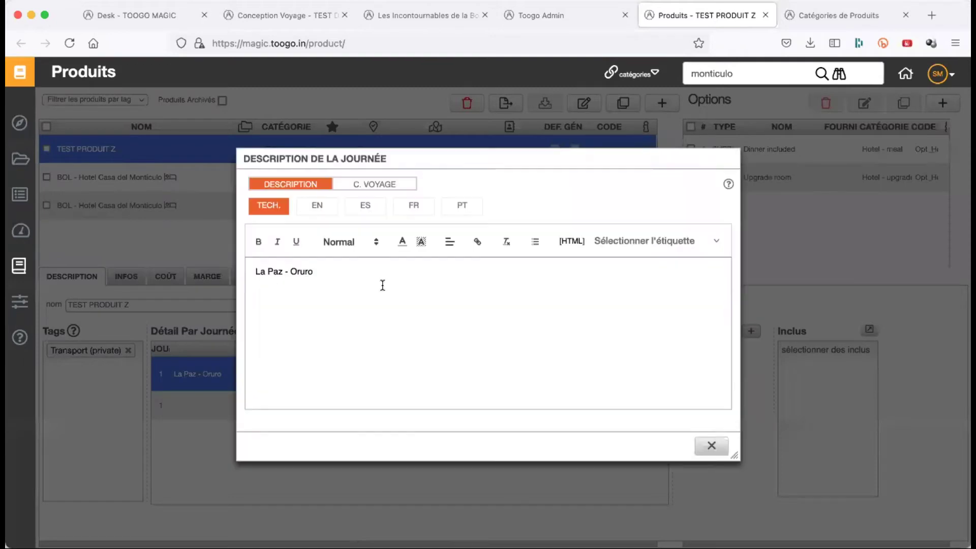
pyautogui.click(355, 268)
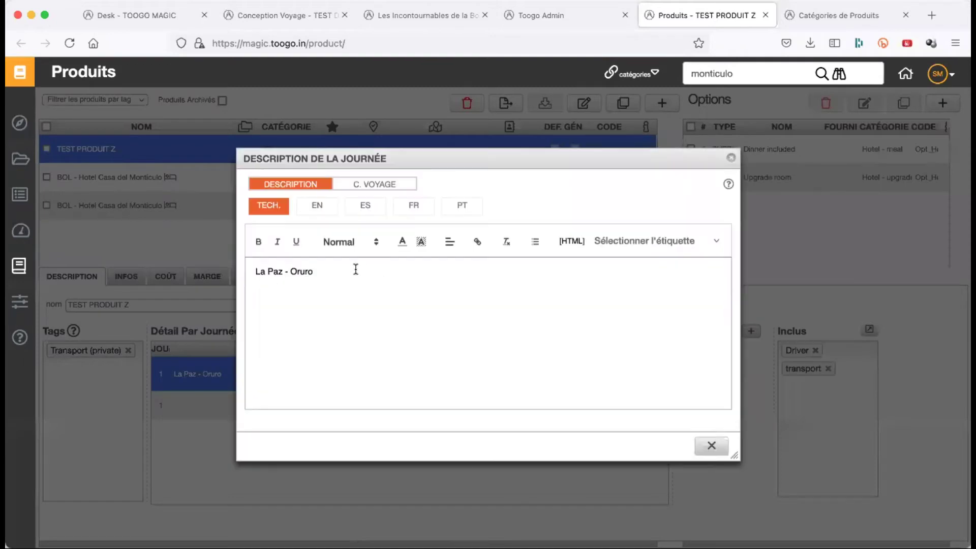
pyautogui.press('BackSpace')
pyautogui.press('BackSpace')
pyautogui.write('ro ')
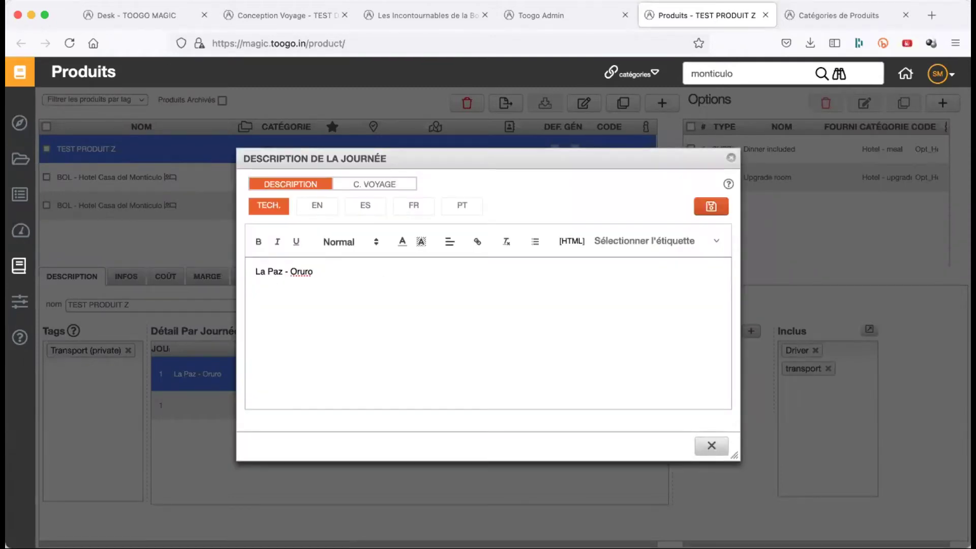
pyautogui.write('- Uyuni')
pyautogui.click(703, 212)
# - Delete the French hotel-night description text and close the editor
pyautogui.click(414, 206)
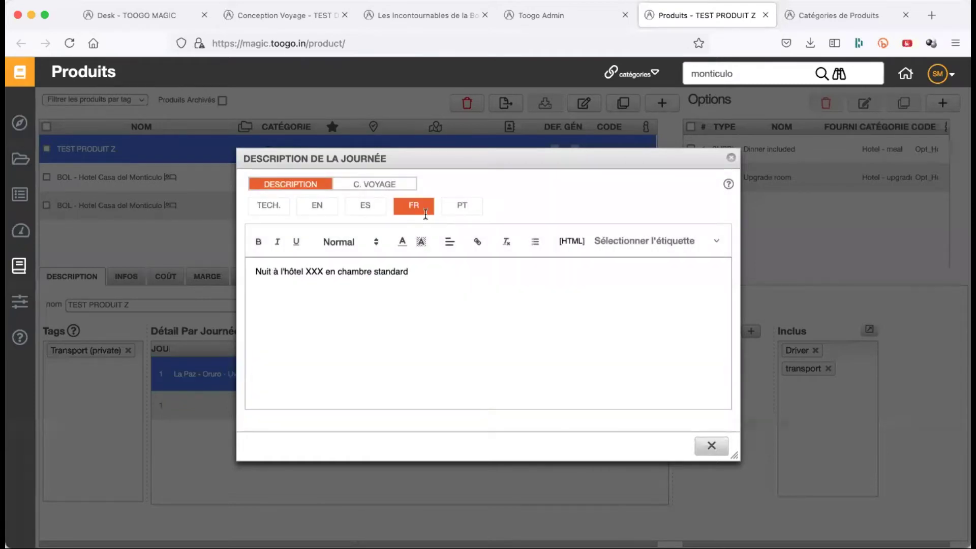
pyautogui.doubleClick(400, 270)
pyautogui.press('super+a')
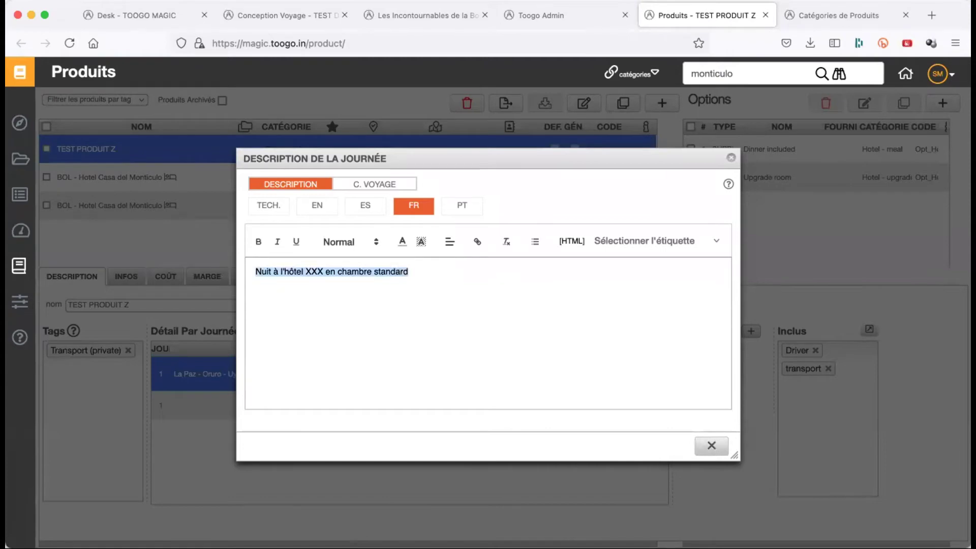
pyautogui.press('BackSpace')
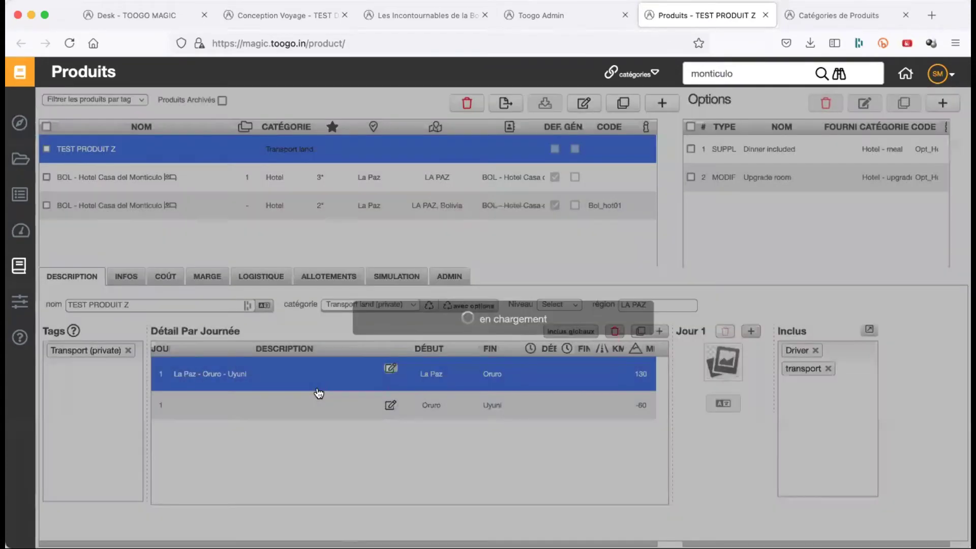
pyautogui.click(714, 450)
pyautogui.click(305, 402)
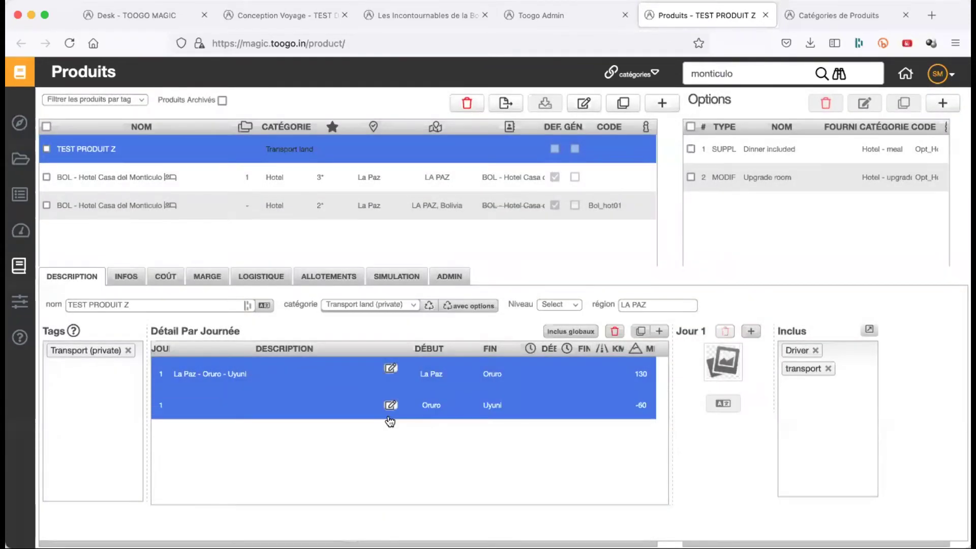
# - Check the Oruro–Uyuni and La Paz - Oruro - Uyuni legs' inclusions, then view the INFOS section
pyautogui.click(391, 412)
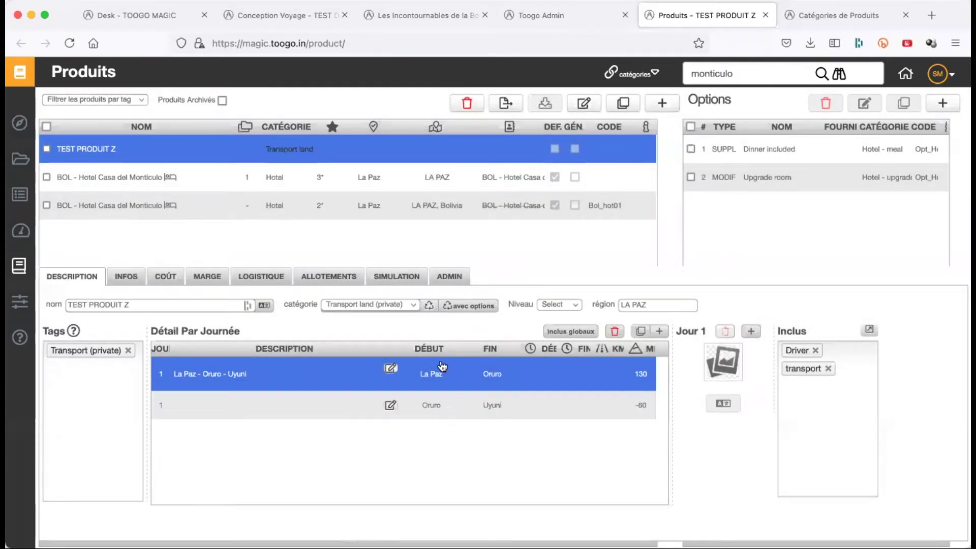
pyautogui.click(428, 405)
pyautogui.click(560, 405)
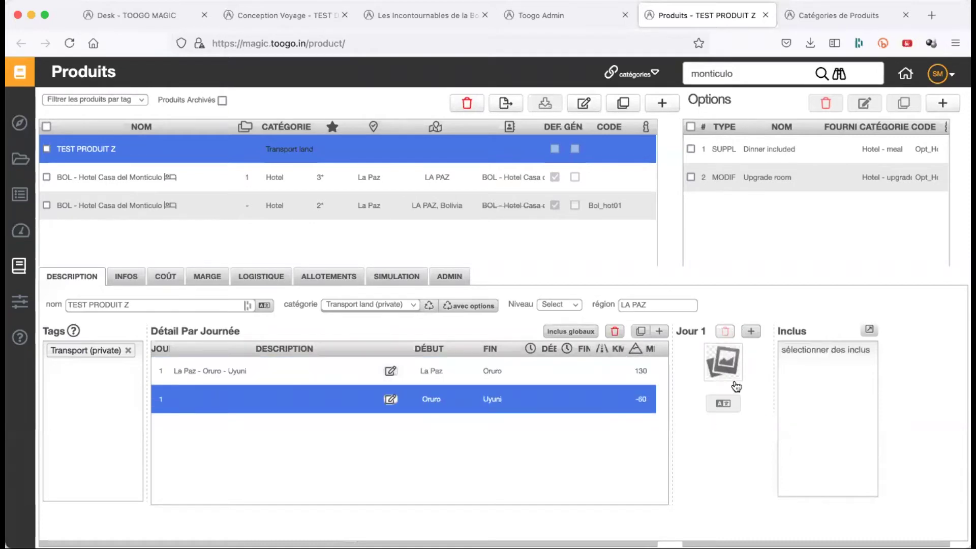
pyautogui.click(588, 376)
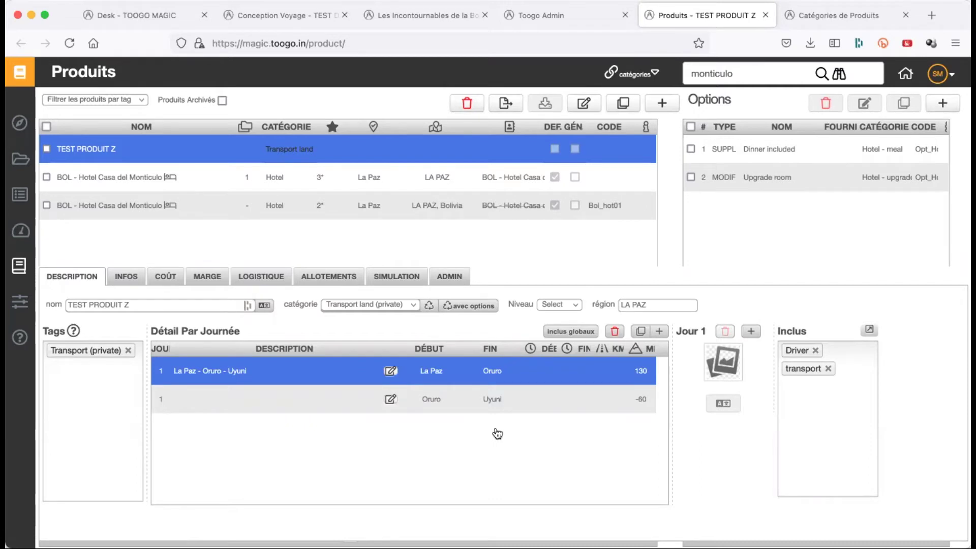
pyautogui.click(130, 283)
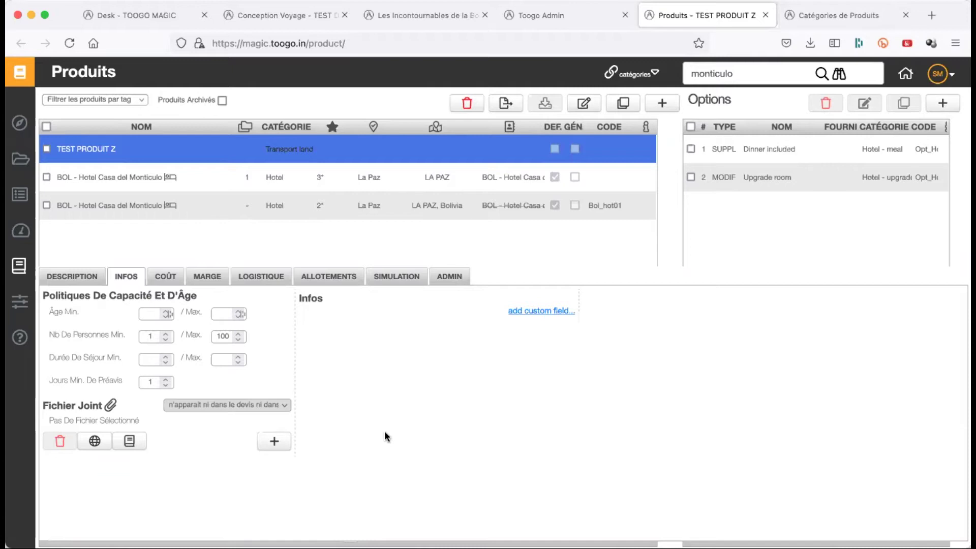
pyautogui.click(146, 314)
pyautogui.click(438, 447)
pyautogui.moveTo(50, 404); pyautogui.dragTo(154, 432)
pyautogui.click(233, 465)
pyautogui.click(72, 276)
pyautogui.click(126, 276)
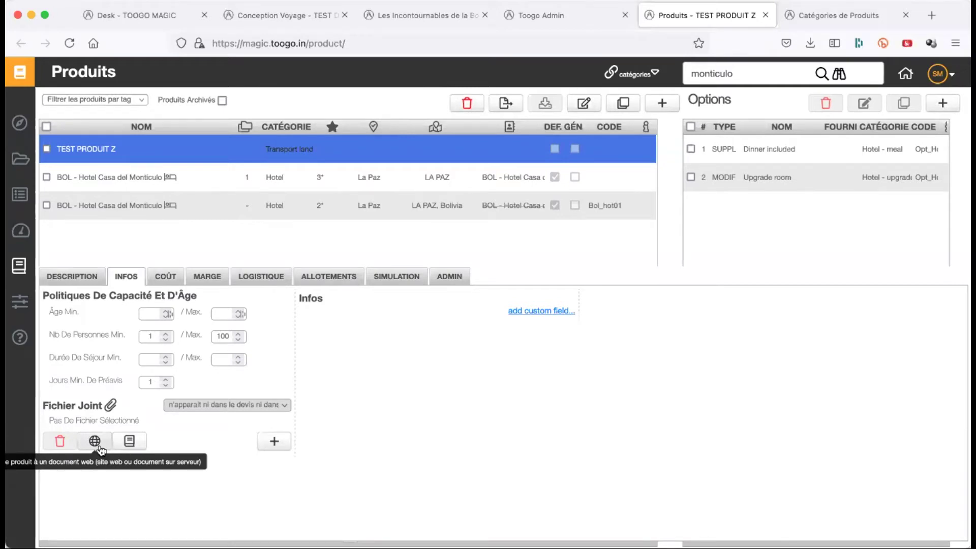
# - Attach the terra-group-2021 tariff PDF from the Bureau folder under Fichier Joint
pyautogui.click(275, 442)
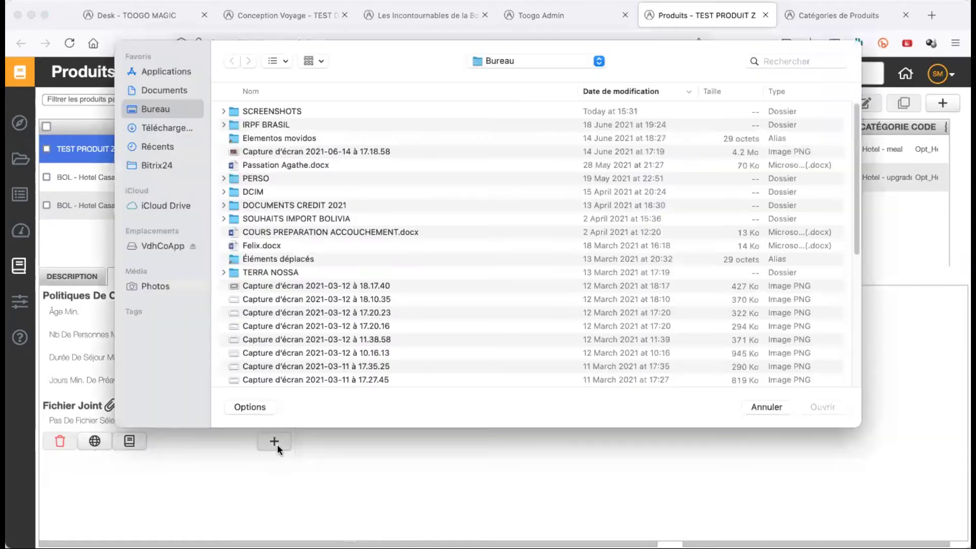
pyautogui.scroll(-3, 367, 295)
pyautogui.scroll(-5, 368, 300)
pyautogui.scroll(-4, 367, 296)
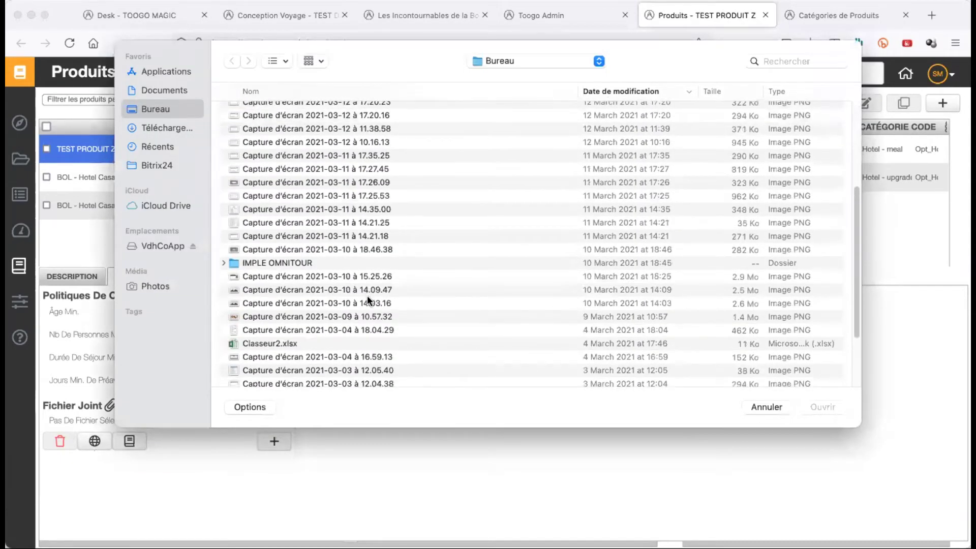
pyautogui.doubleClick(345, 311)
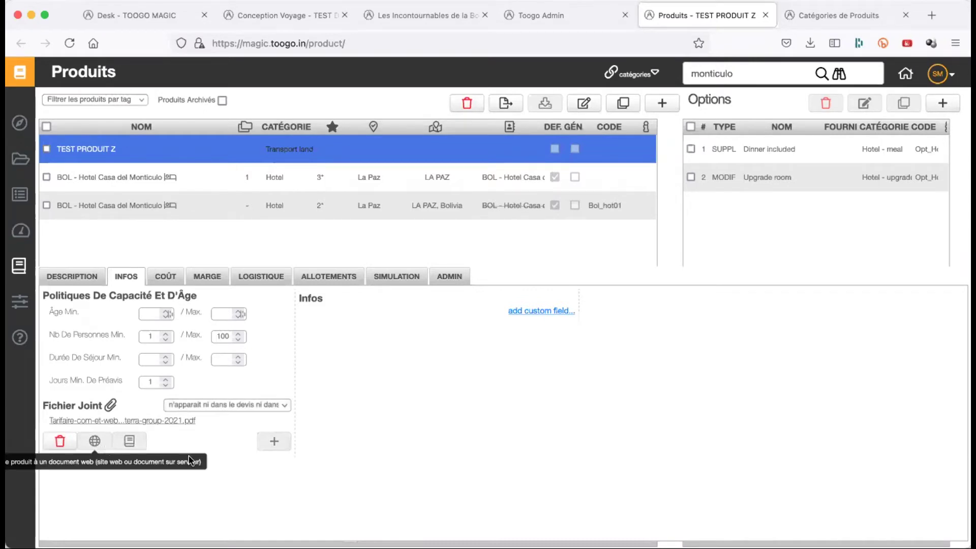
# - Delete the attached Terra Group 2021 tariff PDF, leaving the attachment visibility unchanged
pyautogui.click(218, 405)
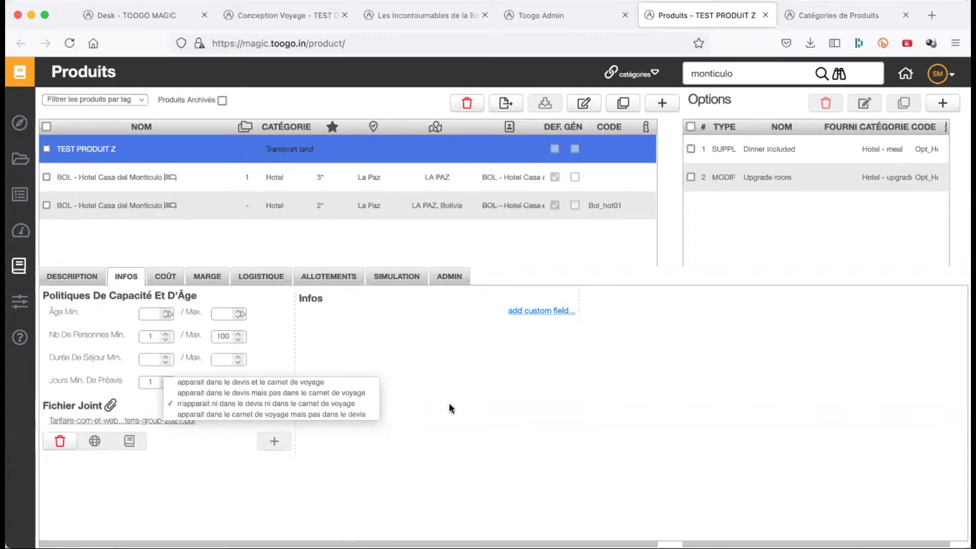
pyautogui.click(185, 438)
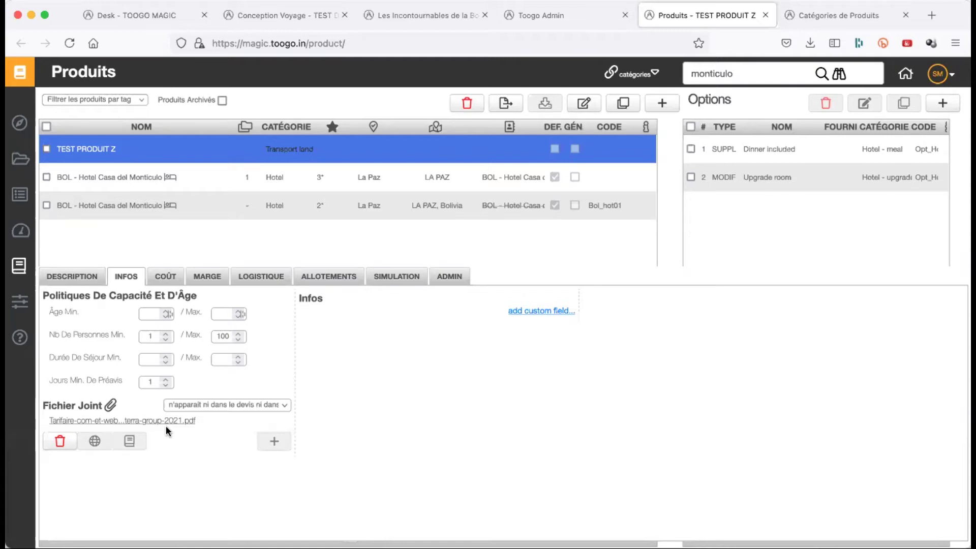
pyautogui.click(226, 407)
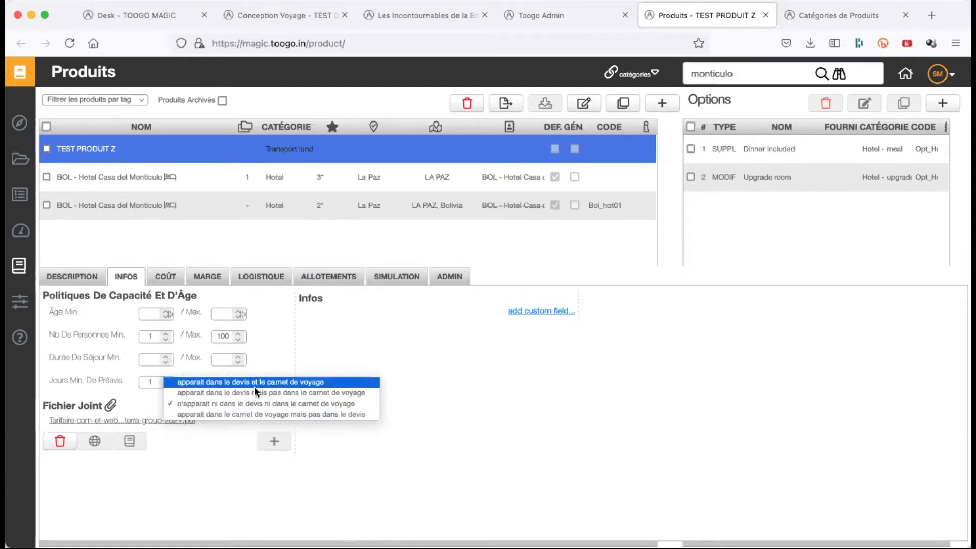
pyautogui.click(254, 401)
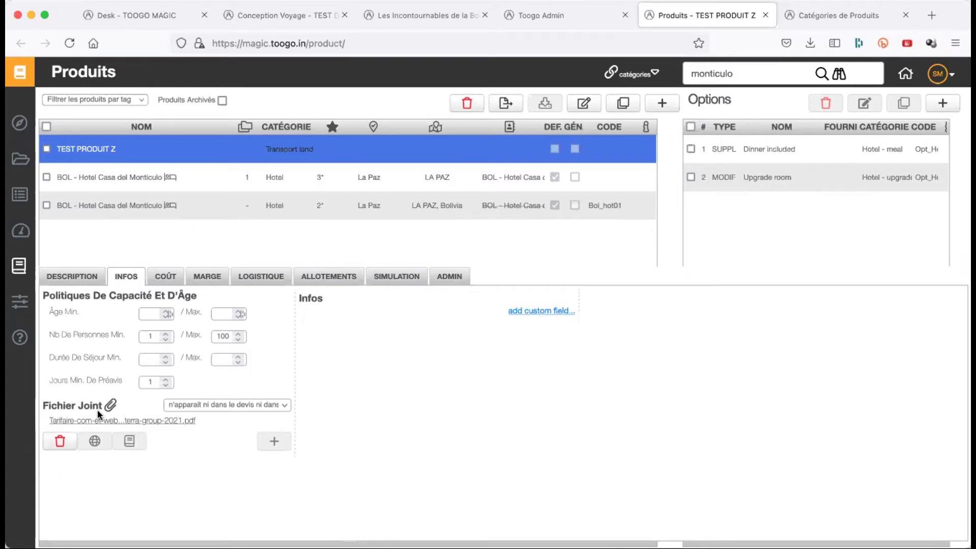
pyautogui.click(61, 443)
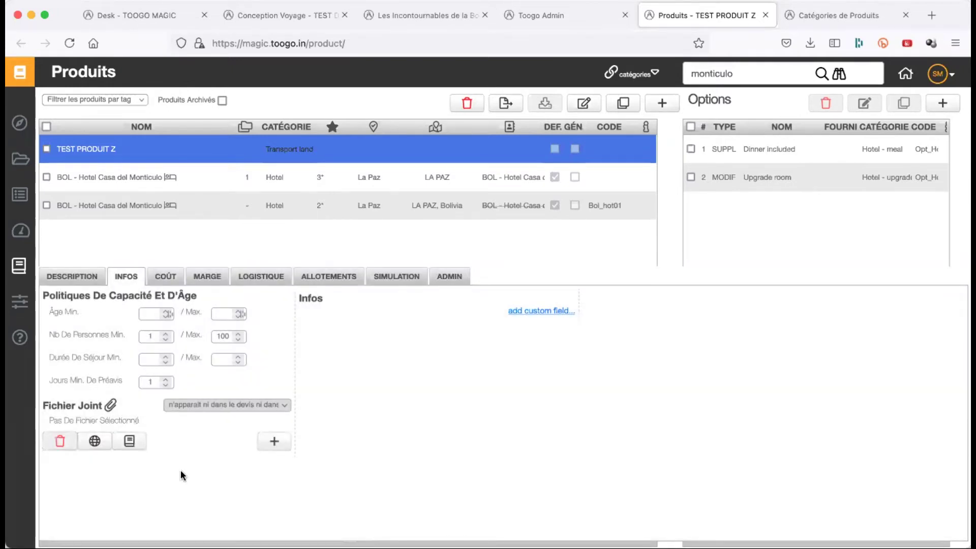
# - Add the Info and Note custom fields to TEST PRODUIT Z's Infos, then go to the COÛT settings
pyautogui.click(527, 312)
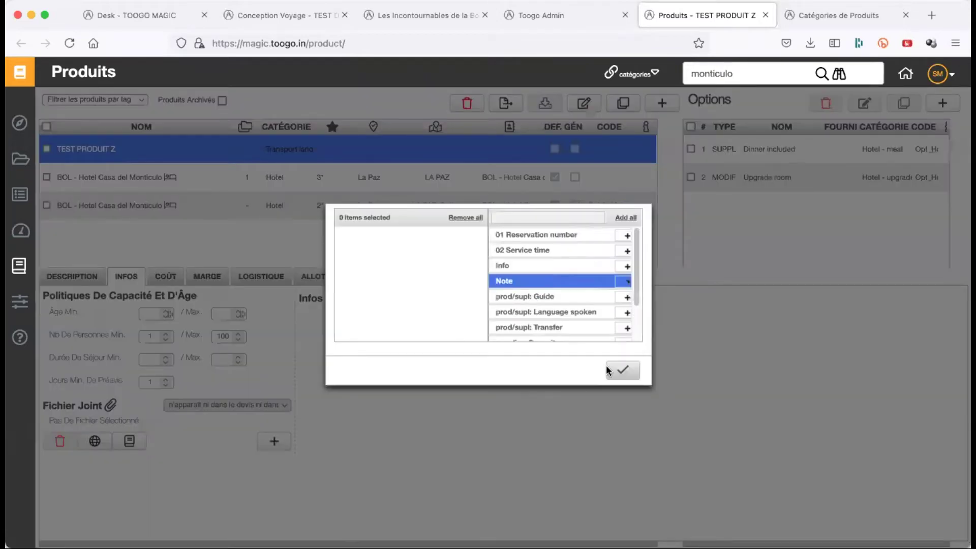
pyautogui.click(625, 371)
pyautogui.click(526, 309)
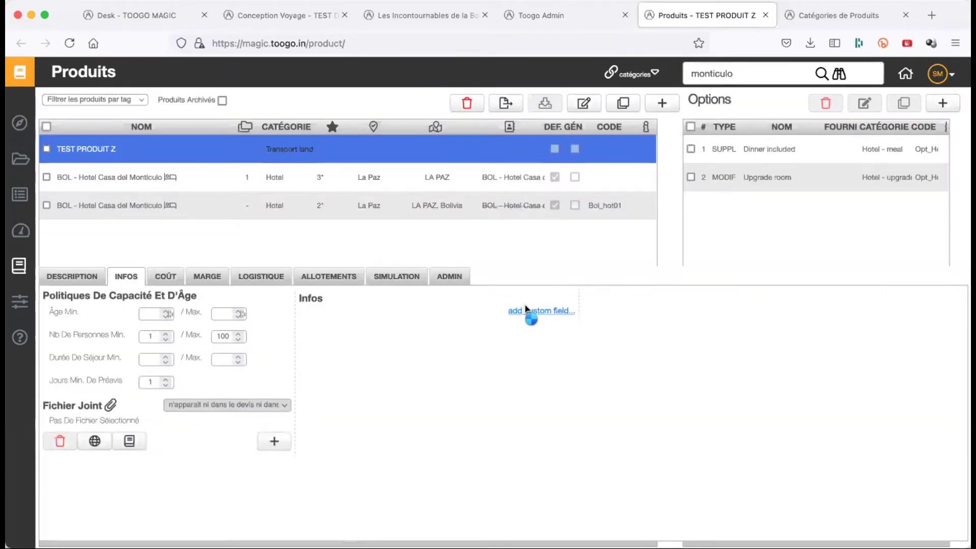
pyautogui.scroll(-1, 567, 313)
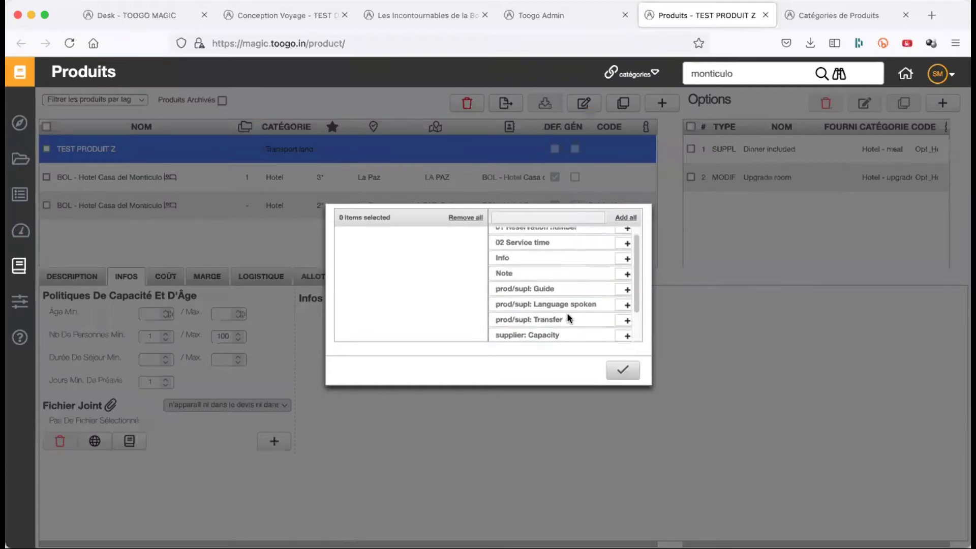
pyautogui.scroll(1, 590, 290)
pyautogui.click(627, 266)
pyautogui.click(625, 267)
pyautogui.click(624, 373)
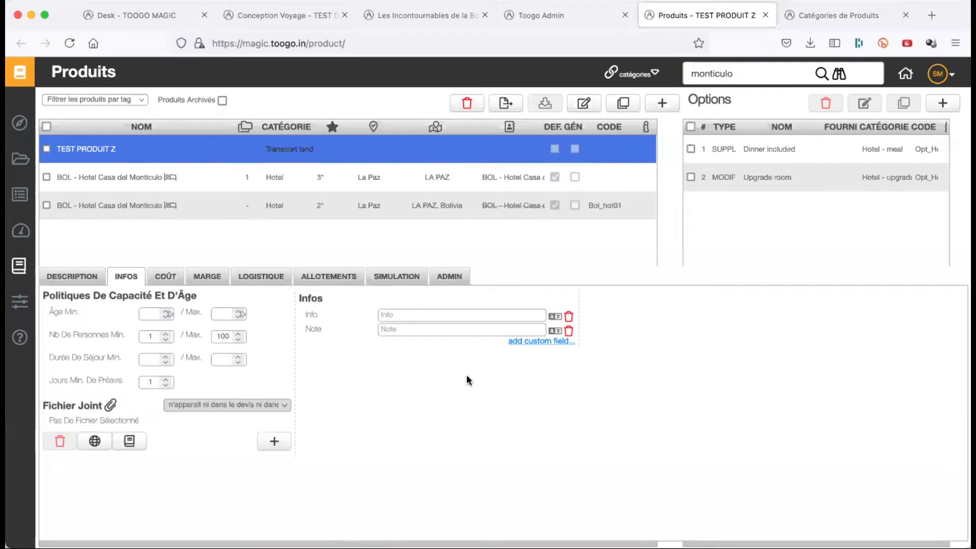
pyautogui.click(429, 314)
pyautogui.click(170, 281)
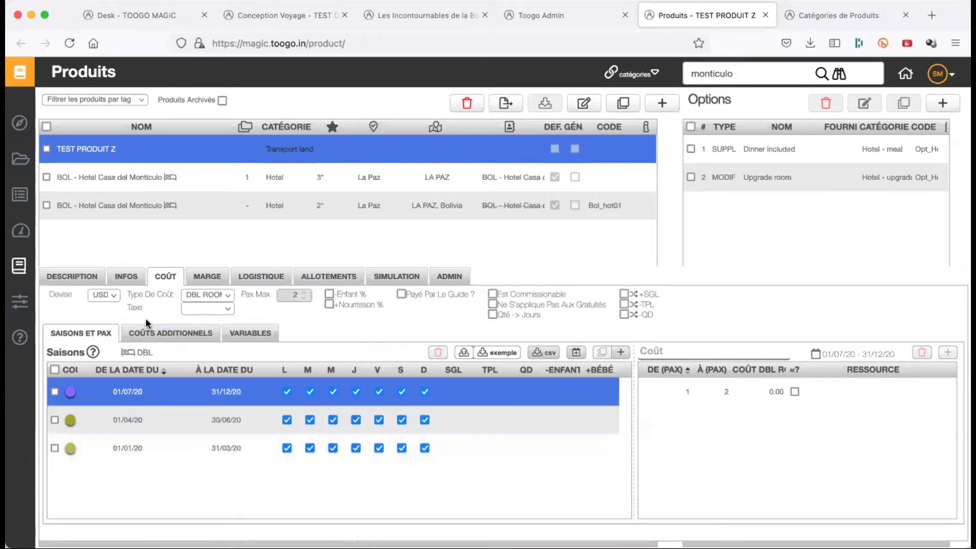
# - Keep USD as the cost currency and list the PER PAX, PER GROUP and DBL ROOM cost types
pyautogui.click(116, 291)
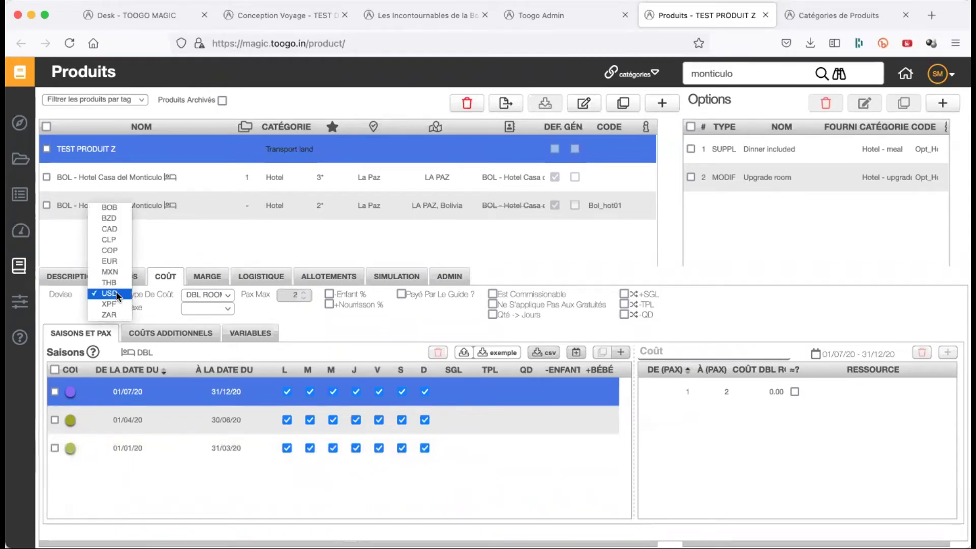
pyautogui.click(116, 292)
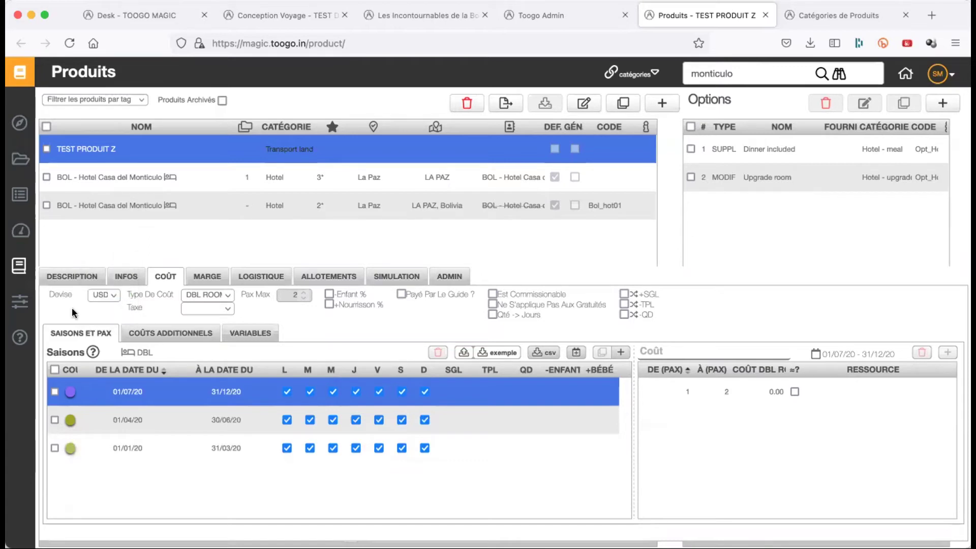
pyautogui.click(227, 296)
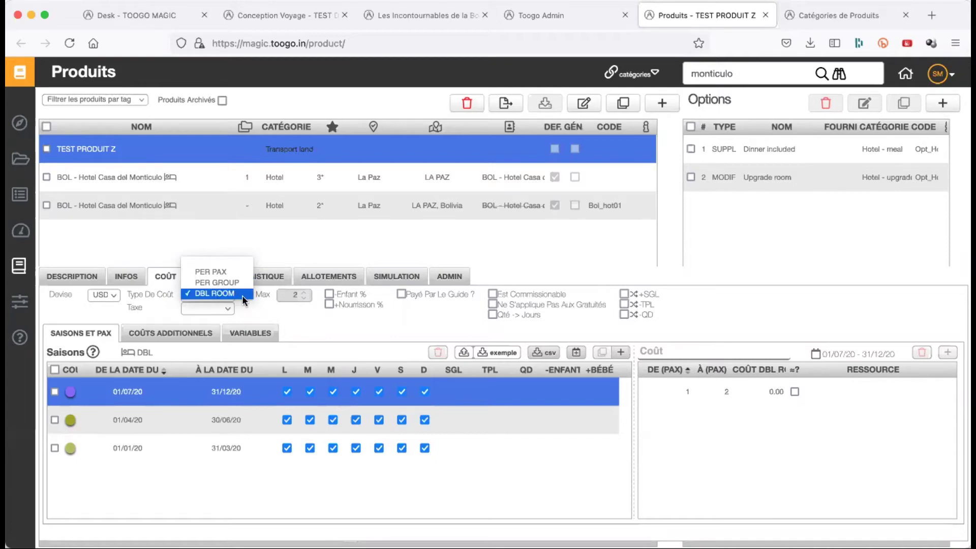
# - Choose DBL ROOM as the cost type, check the season cost lines, and tick -Enfant % and +Nourrisson %
pyautogui.click(238, 294)
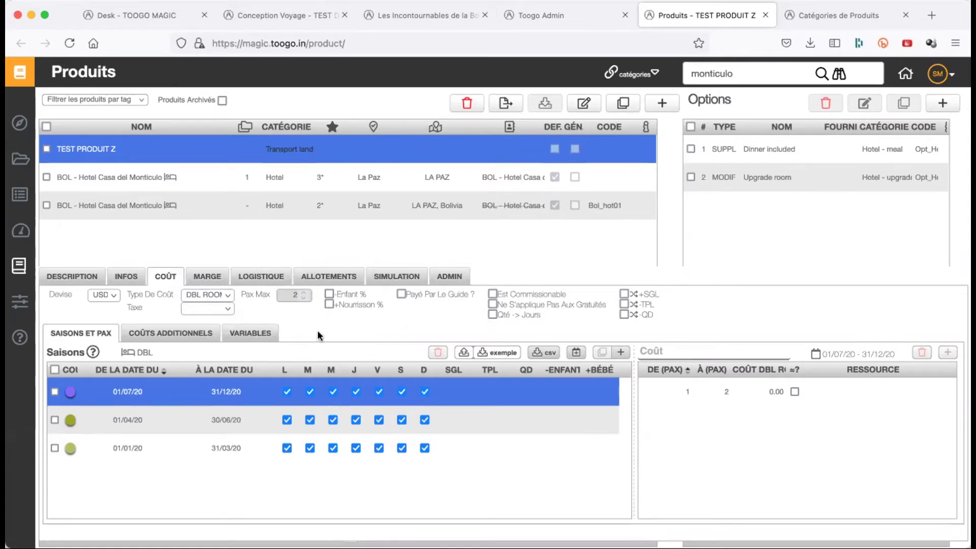
pyautogui.keyDown('shift'); pyautogui.click(542, 428); pyautogui.keyUp('shift')
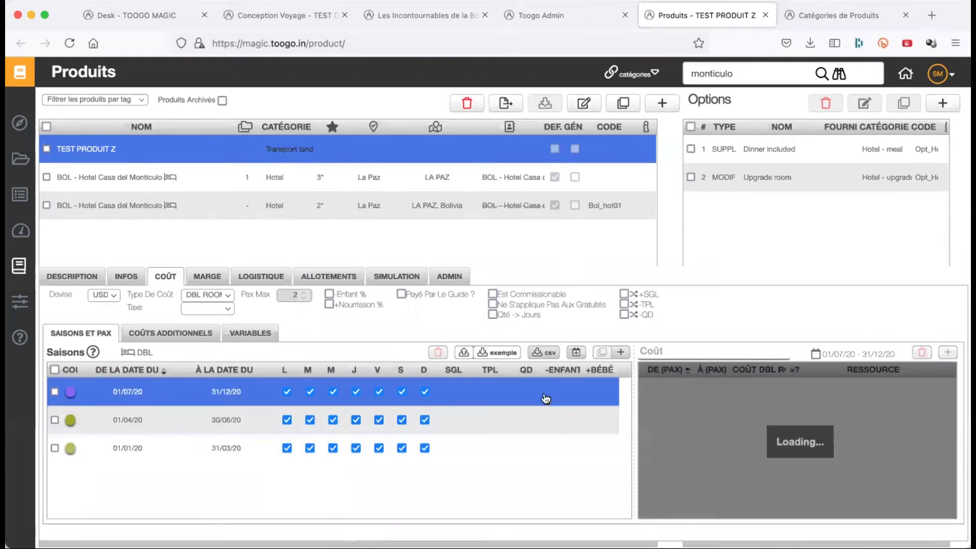
pyautogui.click(731, 401)
pyautogui.click(751, 446)
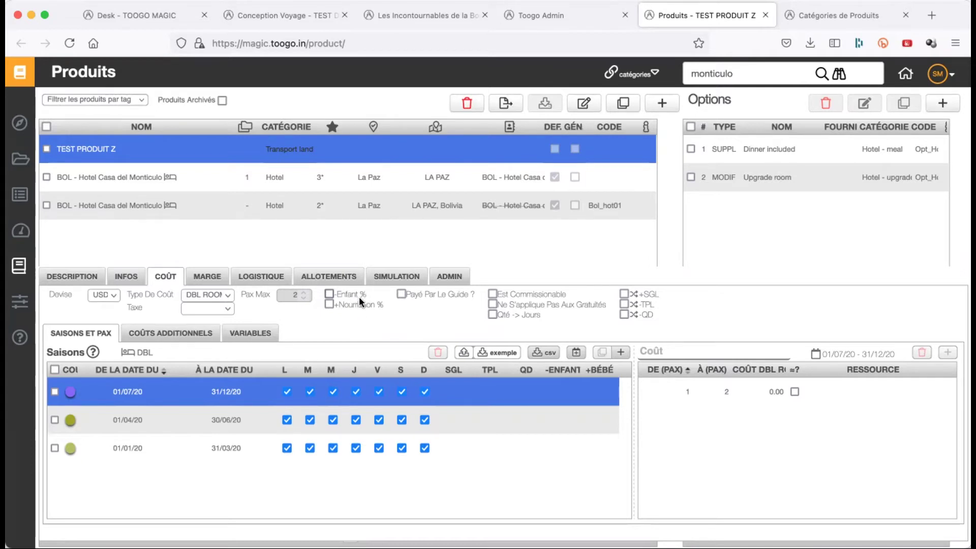
pyautogui.click(329, 297)
pyautogui.click(330, 305)
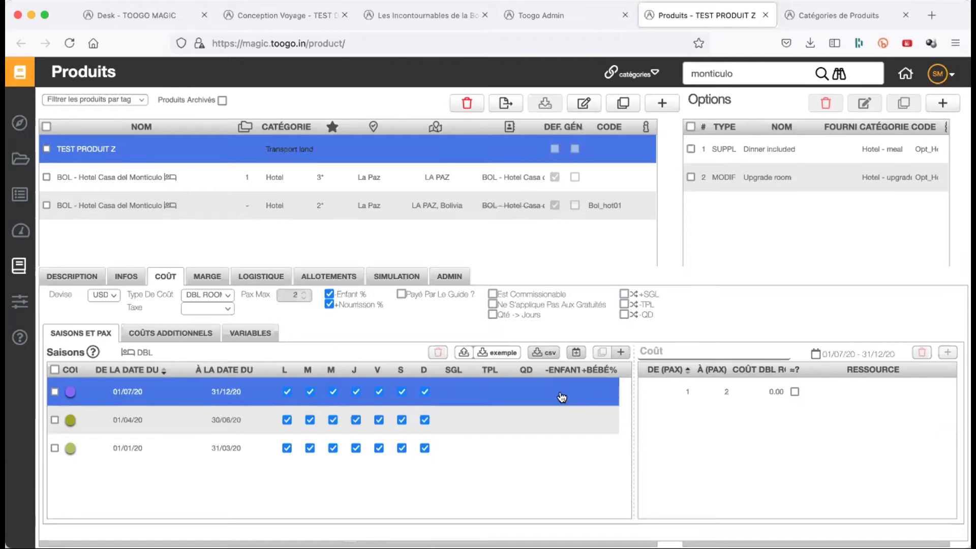
# - Set the 1–2 pax Coût DBL to 200
pyautogui.click(762, 393)
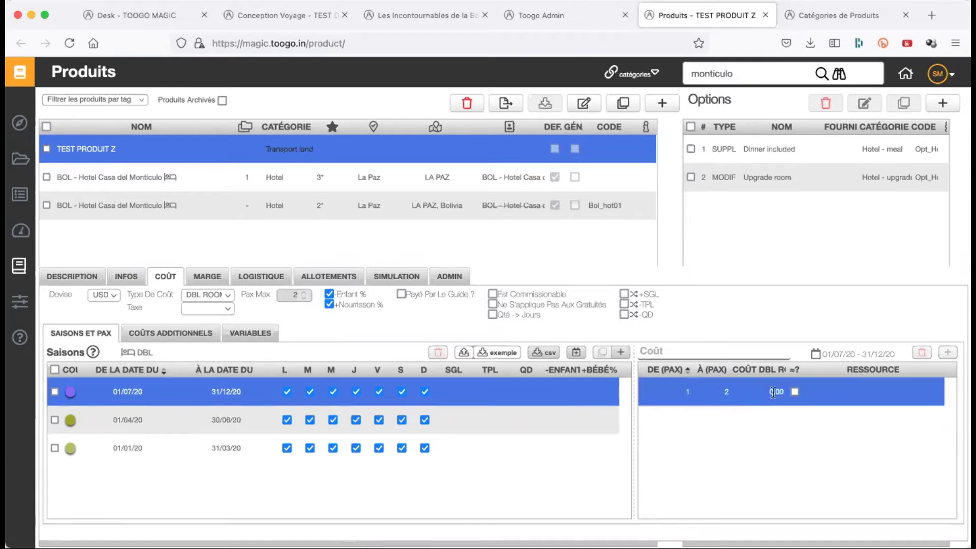
pyautogui.click(774, 393)
pyautogui.write('100')
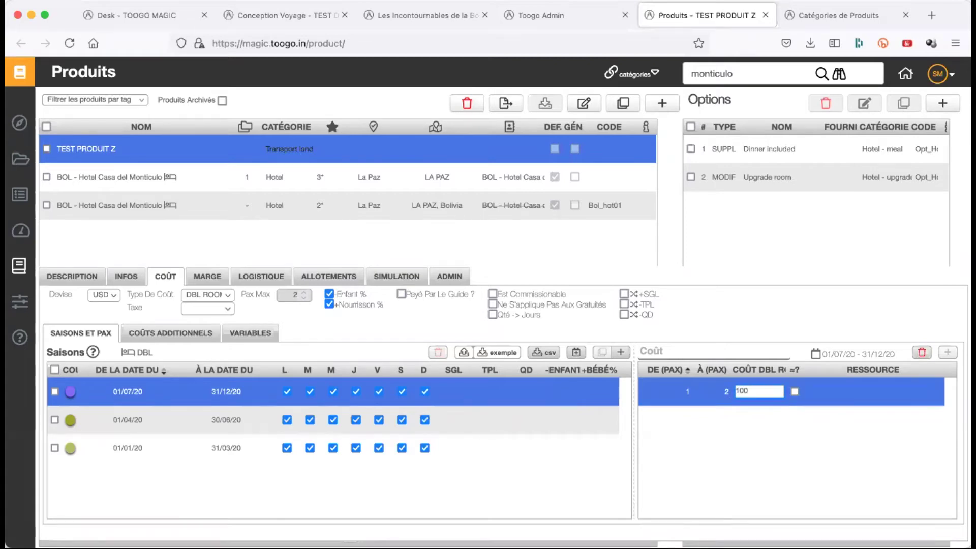
pyautogui.press('BackSpace')
pyautogui.press('BackSpace')
pyautogui.press('BackSpace')
pyautogui.write('200')
pyautogui.press('Return')
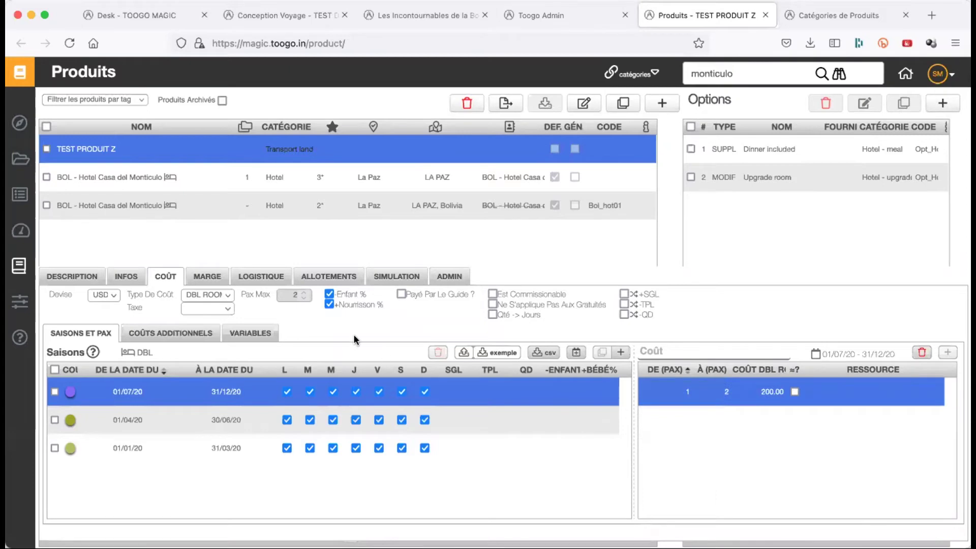
# - Untick +Nourrisson % and -Enfant %, and enter a first-season child reduction of 50
pyautogui.click(329, 304)
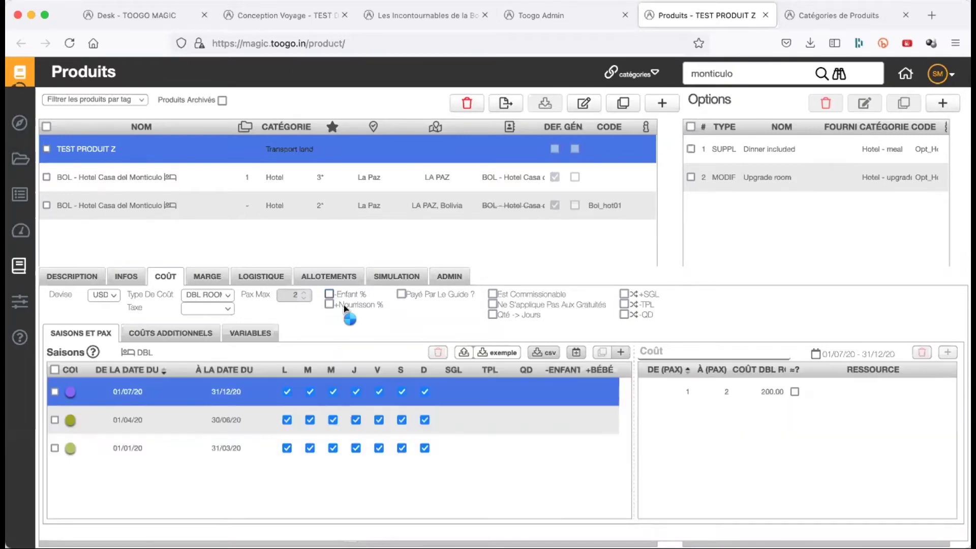
pyautogui.click(533, 421)
pyautogui.click(569, 392)
pyautogui.click(569, 392)
pyautogui.click(597, 451)
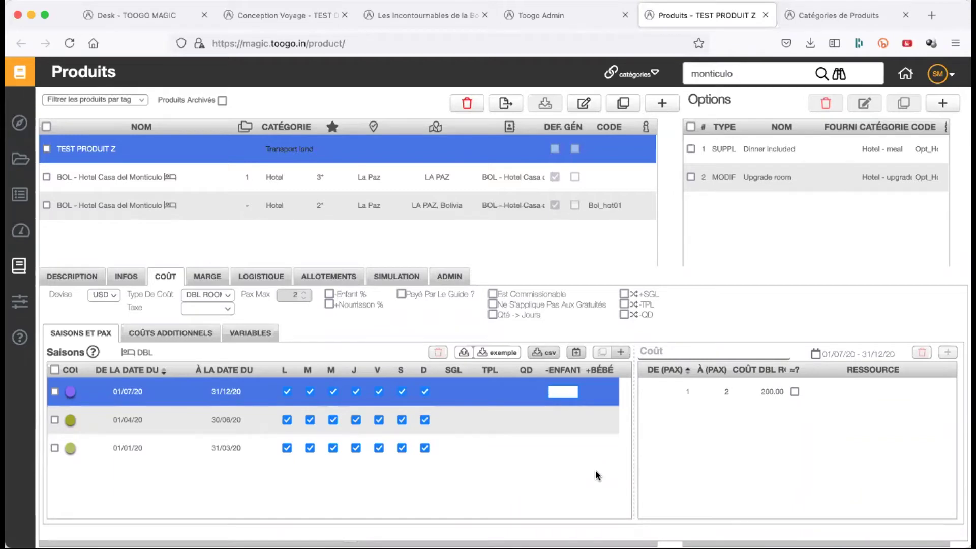
pyautogui.click(768, 395)
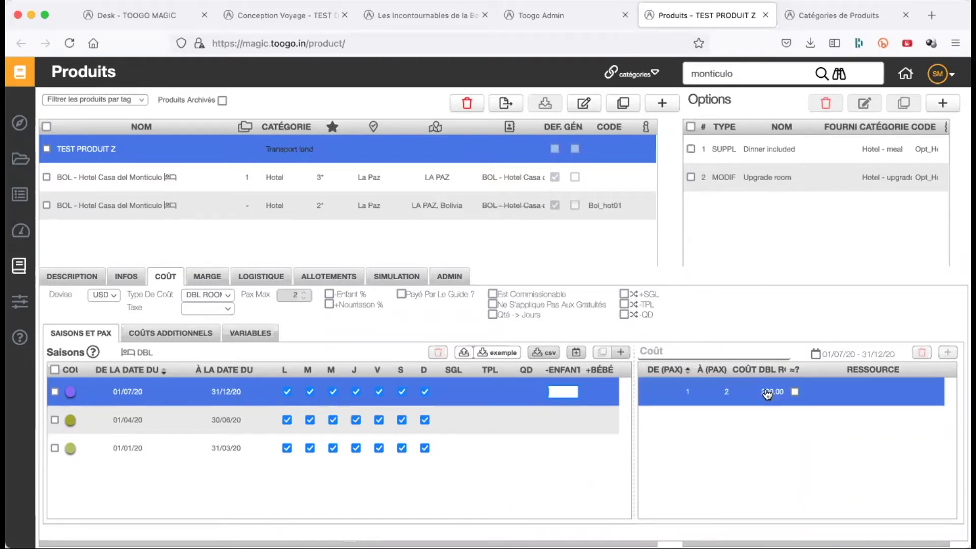
pyautogui.click(564, 389)
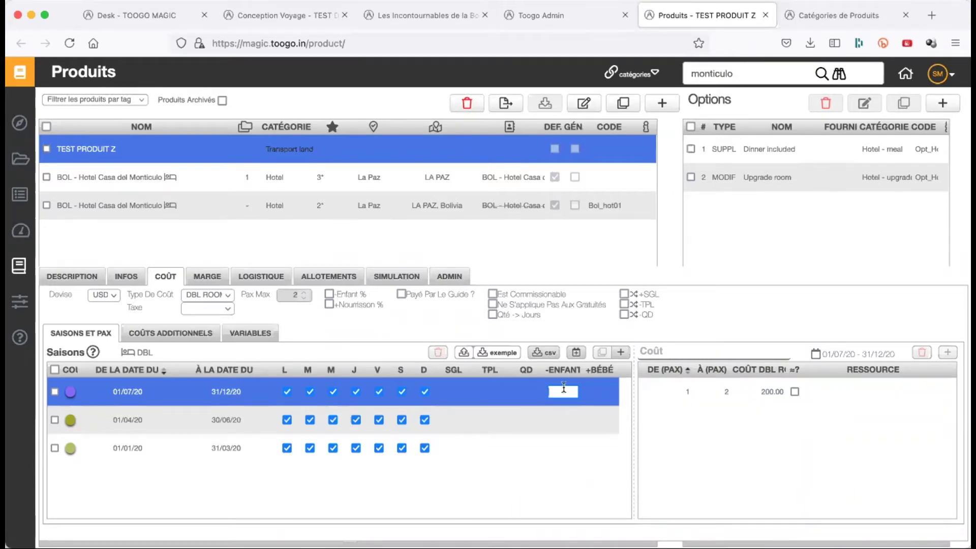
pyautogui.write('50')
pyautogui.press('Return')
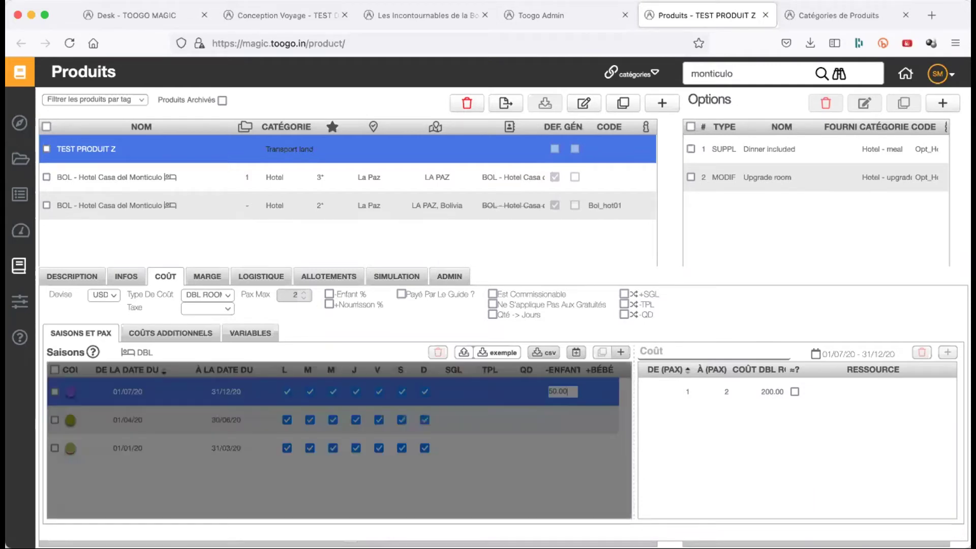
# - Clear the child reduction and re-enter 50 as a percentage
pyautogui.click(593, 435)
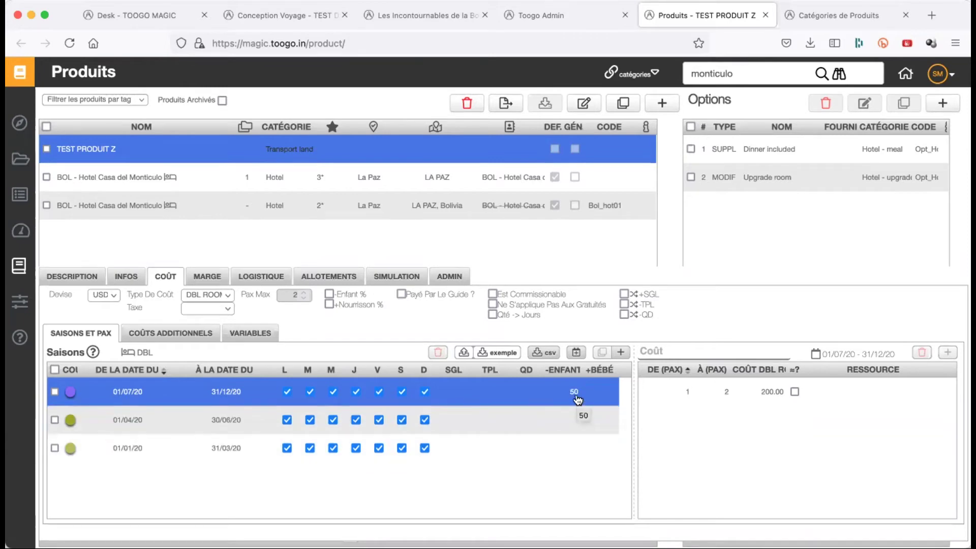
pyautogui.doubleClick(576, 394)
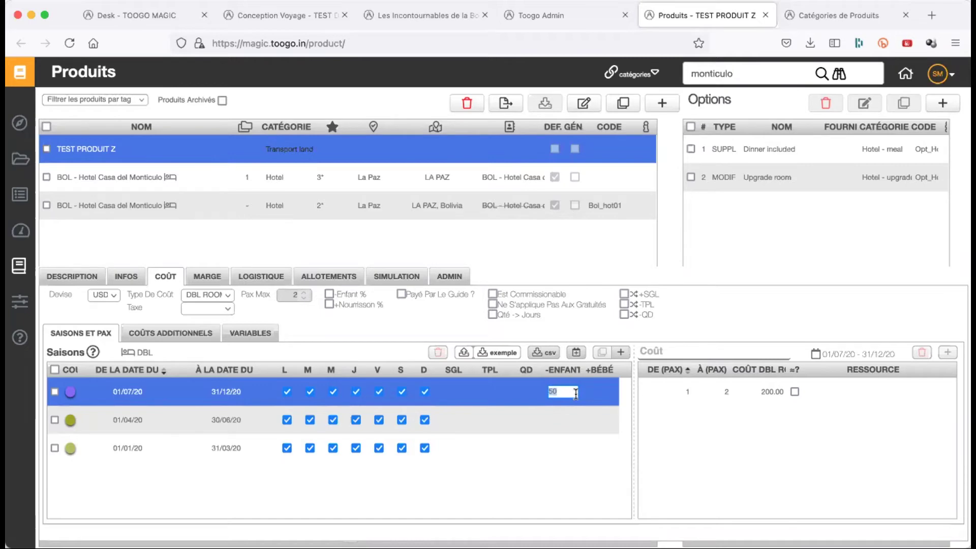
pyautogui.press('BackSpace')
pyautogui.press('Return')
pyautogui.click(329, 294)
pyautogui.write('50')
pyautogui.press('Return')
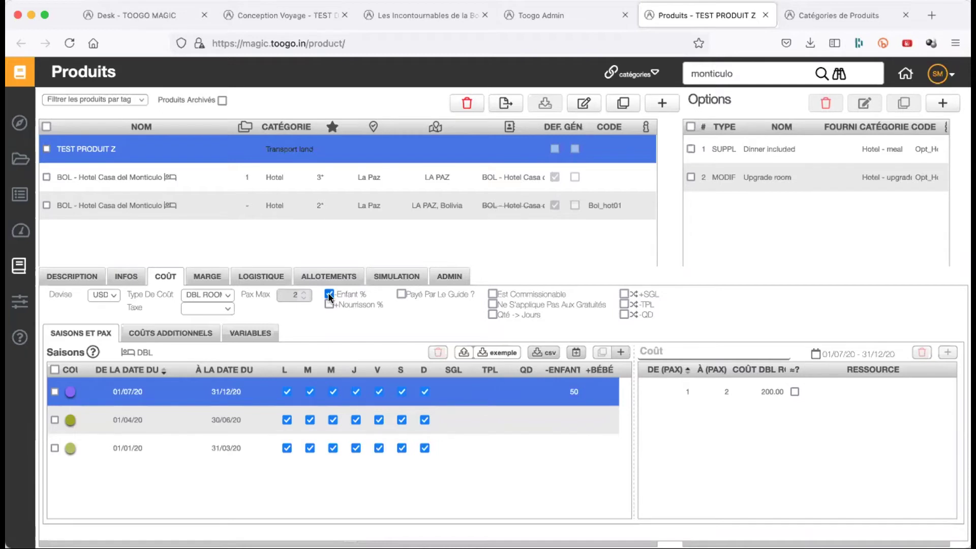
# - Make the child reduction a fixed amount again and set it to 0
pyautogui.click(329, 294)
pyautogui.click(564, 392)
pyautogui.write('0')
pyautogui.press('Return')
# - Tick Payé Par Le Guide ? for TEST PRODUIT Z's cost
pyautogui.click(401, 295)
# - Untick Payé Par Le Guide ?, try Est Commissionable's currency and amount options, then untick it and tick Ne S'applique Pas Aux Gratuités
pyautogui.click(402, 294)
pyautogui.click(492, 294)
pyautogui.moveTo(591, 304)
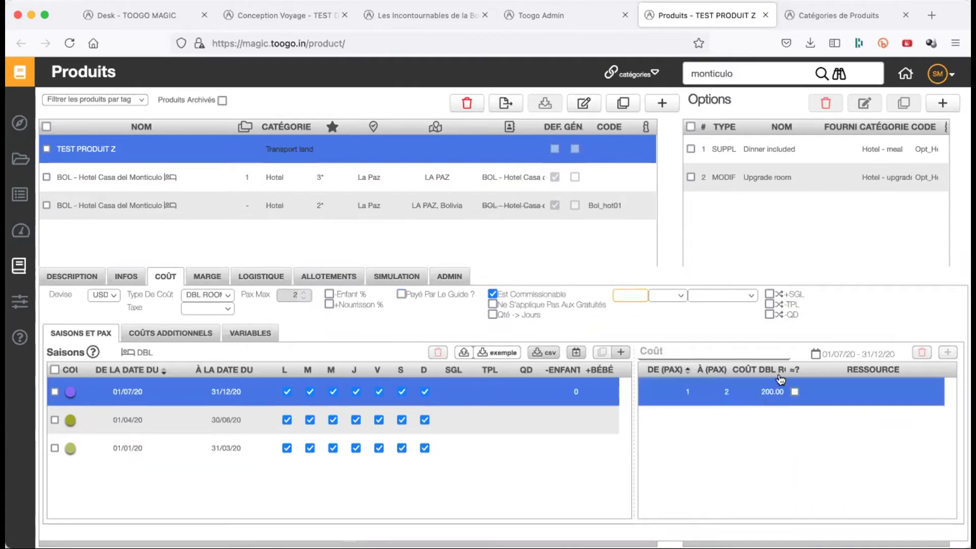
pyautogui.click(677, 298)
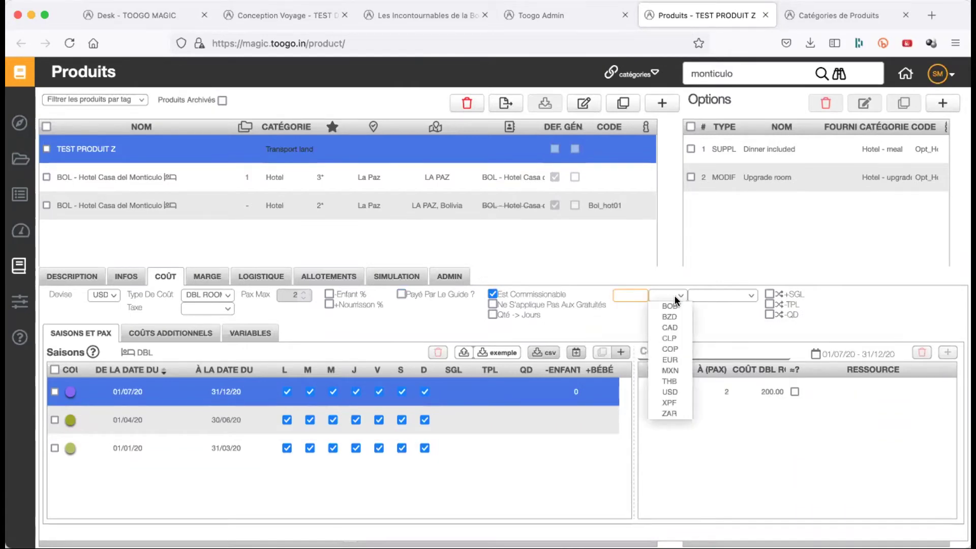
pyautogui.click(734, 288)
pyautogui.click(734, 289)
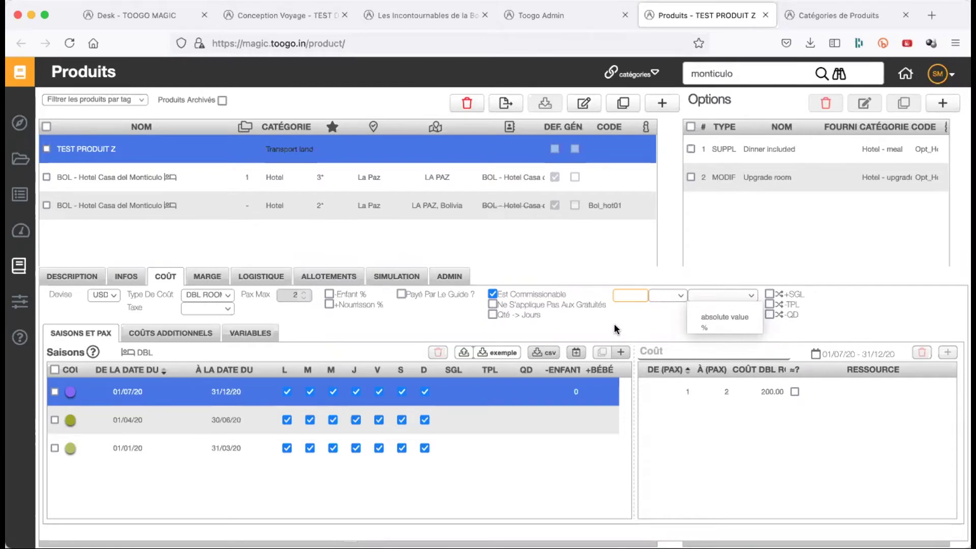
pyautogui.click(606, 267)
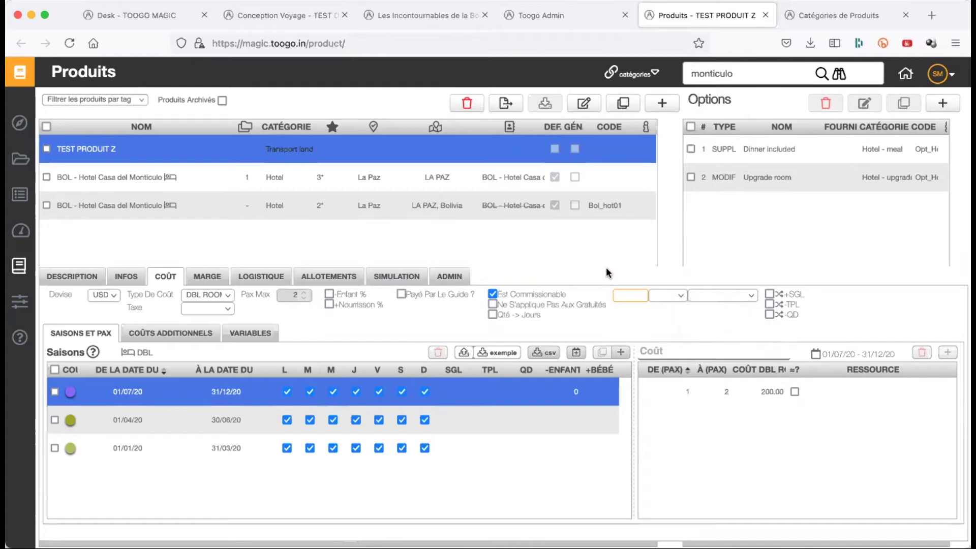
pyautogui.click(492, 294)
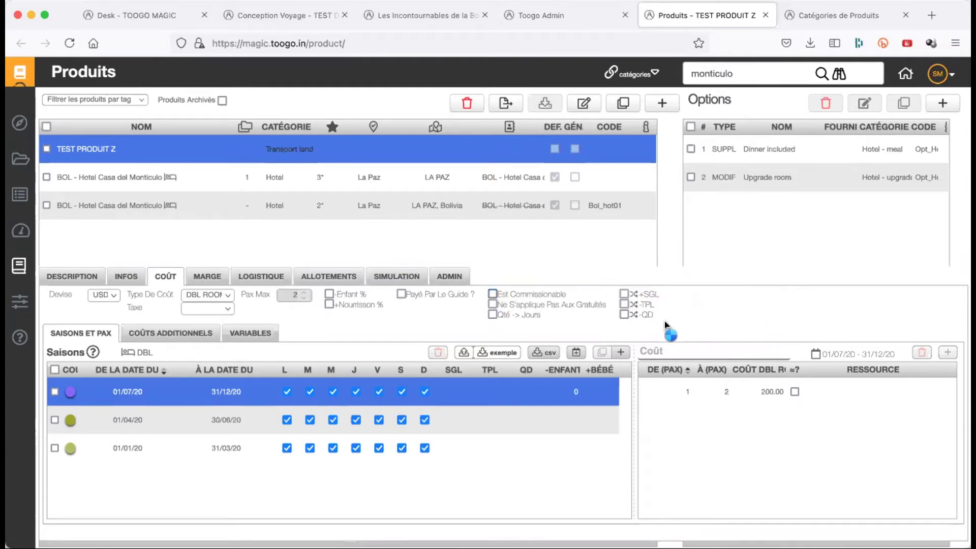
pyautogui.click(492, 304)
# - Turn the gratuities exclusion back off, keep the child reduction at 0, and set Coût DBL to 100
pyautogui.click(493, 303)
pyautogui.click(573, 392)
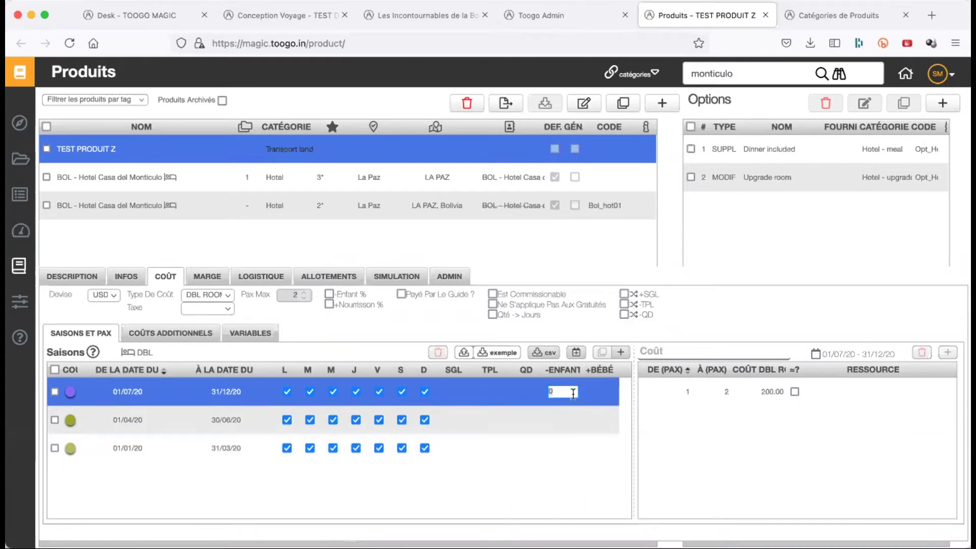
pyautogui.press('Return')
pyautogui.click(771, 396)
pyautogui.write('100')
pyautogui.press('Return')
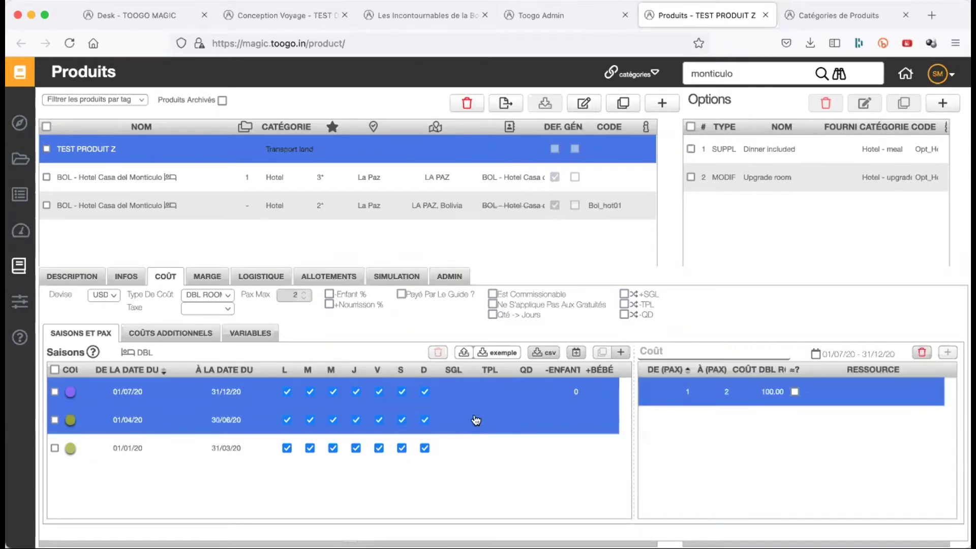
# - Enter first-season prices SGL 80, TPL 120 and QD 140
pyautogui.click(459, 391)
pyautogui.write('80')
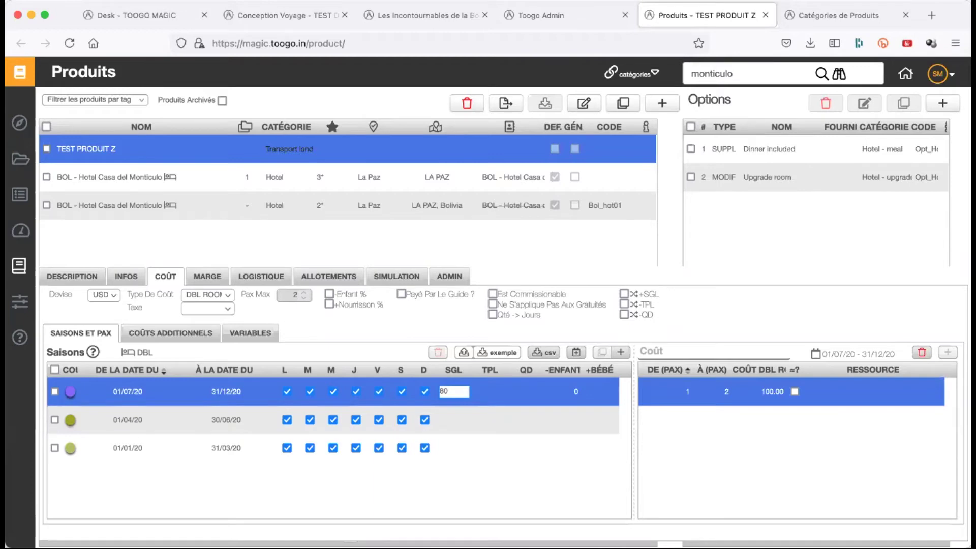
pyautogui.write('.')
pyautogui.press('Return')
pyautogui.click(503, 391)
pyautogui.write('120')
pyautogui.press('Return')
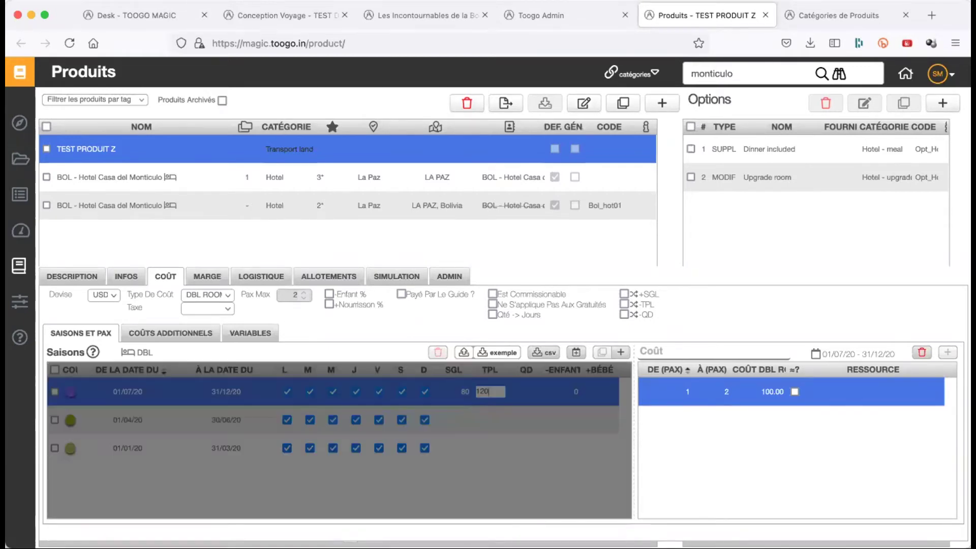
pyautogui.click(539, 393)
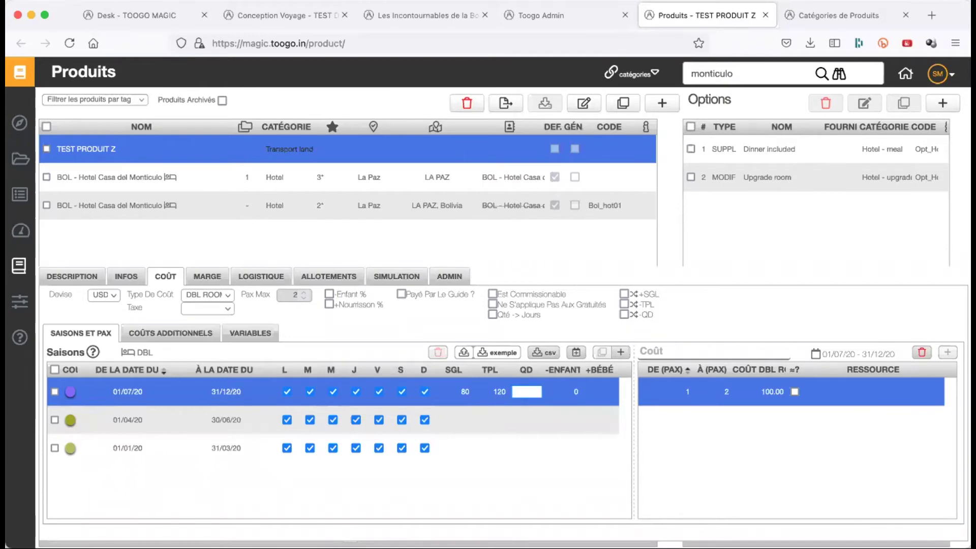
pyautogui.write('140')
pyautogui.press('Return')
pyautogui.click(575, 392)
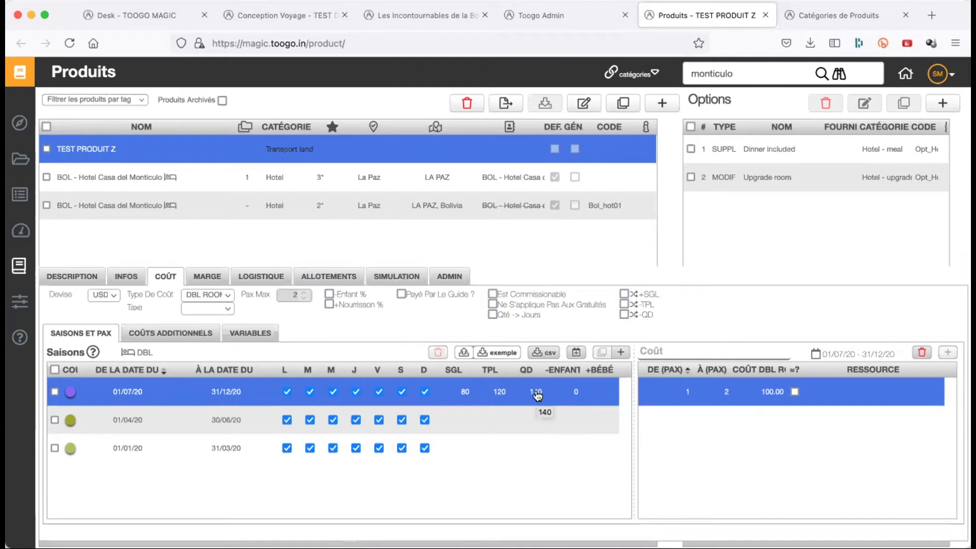
# - Tick +SGL, -TPL and -QD so single is a supplement and triple/quad are per-pax reductions
pyautogui.click(625, 293)
pyautogui.click(624, 304)
pyautogui.click(624, 315)
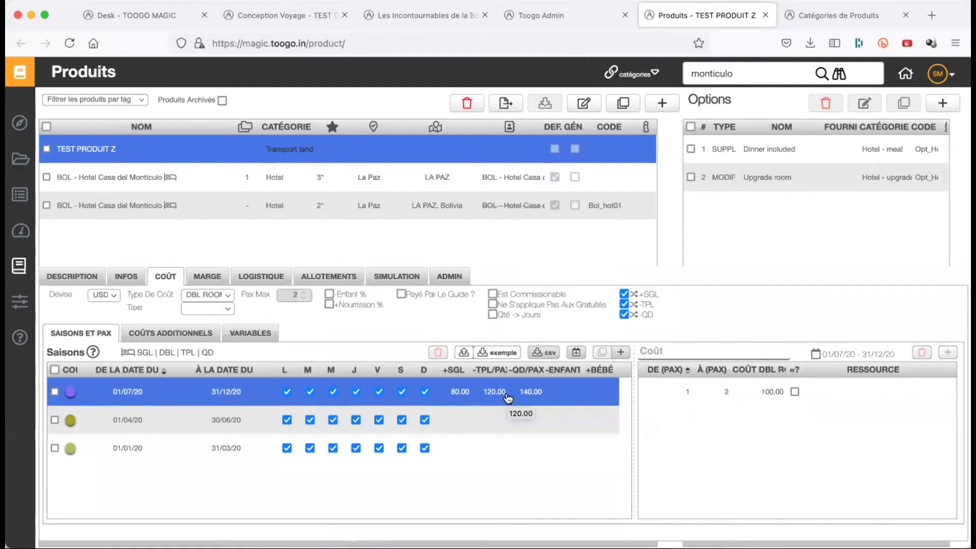
# - Untick +SGL, -TPL and -QD so the columns revert to full SGL, TPL and QD prices
pyautogui.click(456, 392)
pyautogui.press('BackSpace')
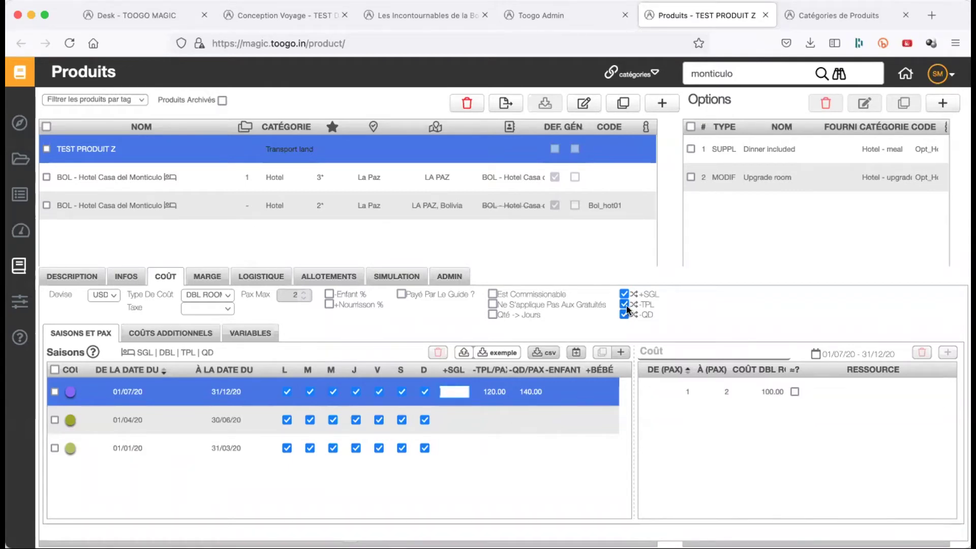
pyautogui.click(623, 293)
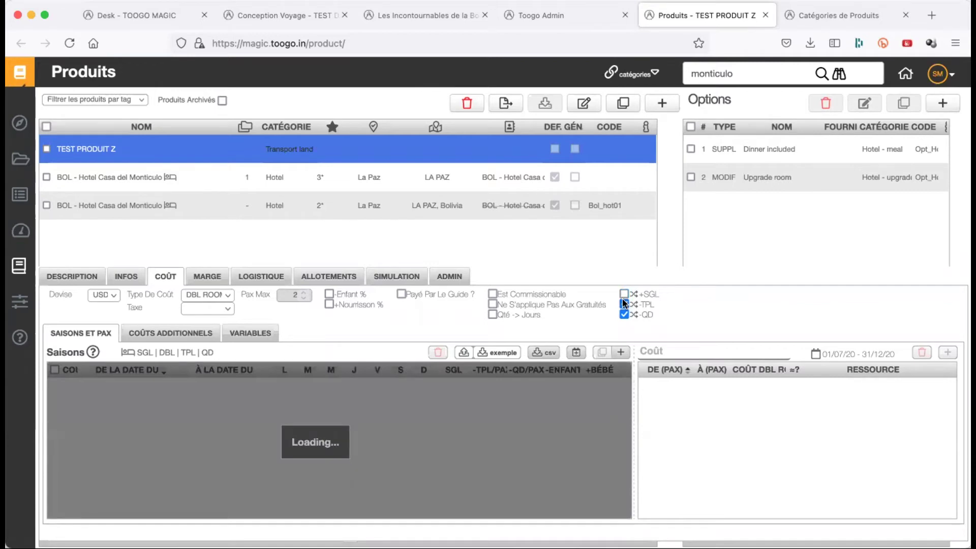
pyautogui.click(624, 304)
pyautogui.click(624, 312)
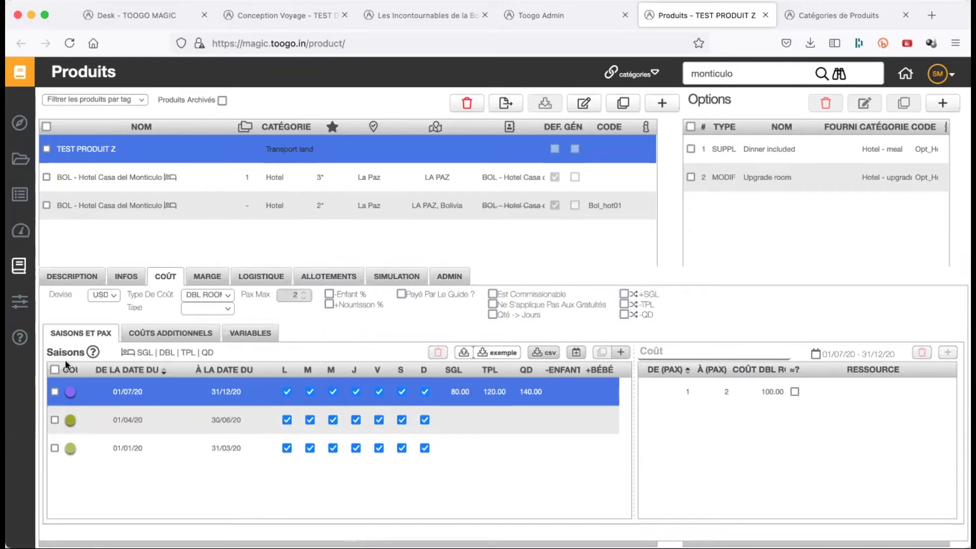
# - Add a new cost season and set its start date to 01/06/21
pyautogui.click(168, 399)
pyautogui.click(621, 352)
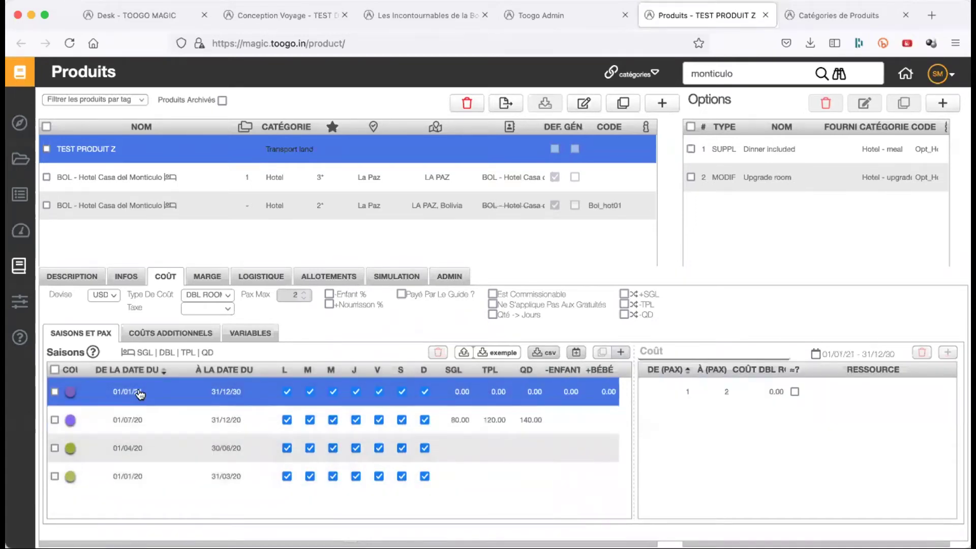
pyautogui.click(141, 395)
pyautogui.click(192, 410)
pyautogui.click(192, 410)
pyautogui.click(191, 410)
pyautogui.click(191, 410)
pyautogui.click(192, 410)
pyautogui.click(128, 445)
# - Choose 2021 as the new season's end-date year
pyautogui.click(224, 396)
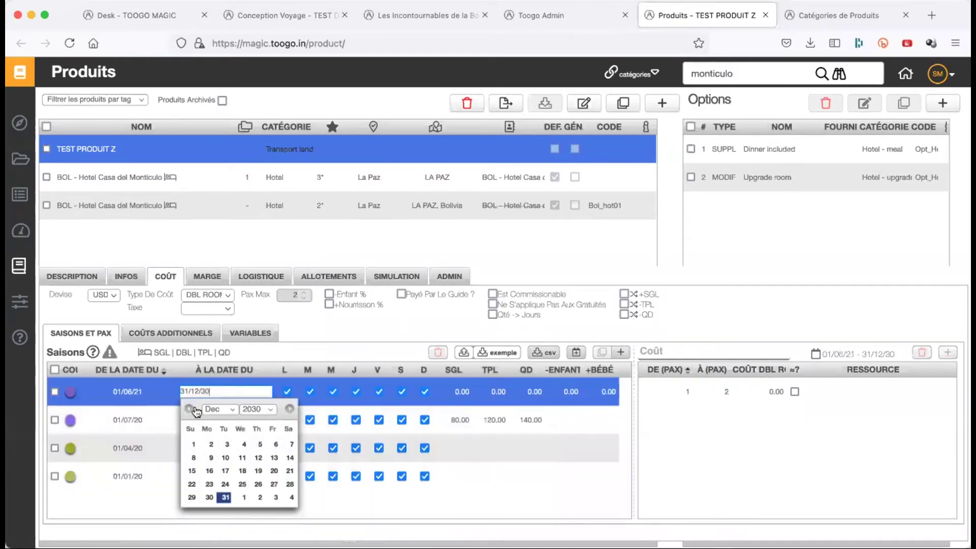
pyautogui.click(258, 408)
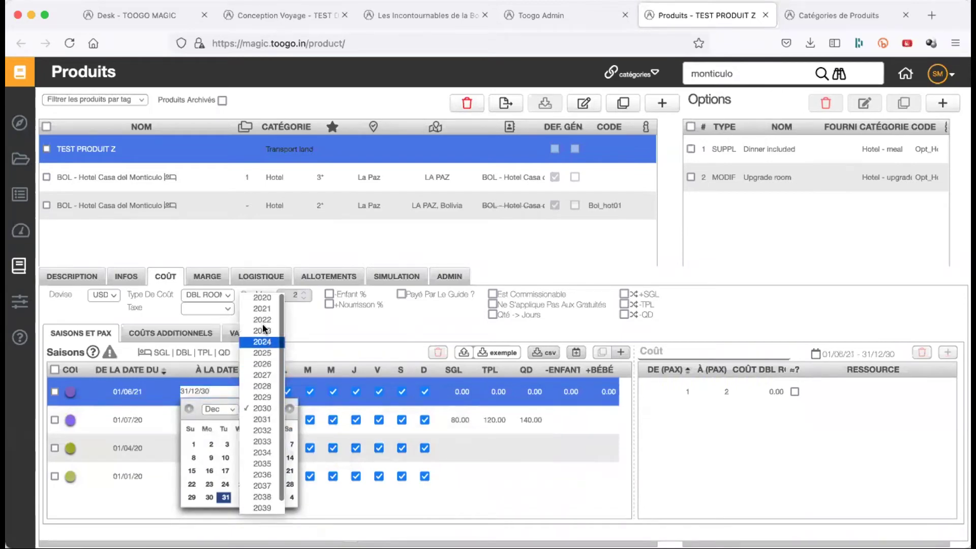
pyautogui.click(262, 309)
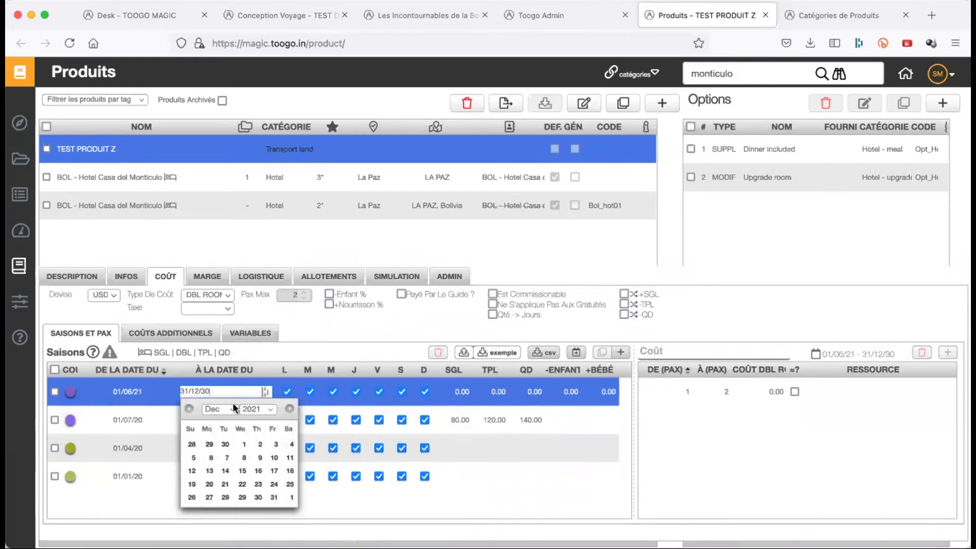
# - End the 01/06/21 season on 31/12/21 and set its 1–2 pax Coût DBL to 150
pyautogui.click(274, 498)
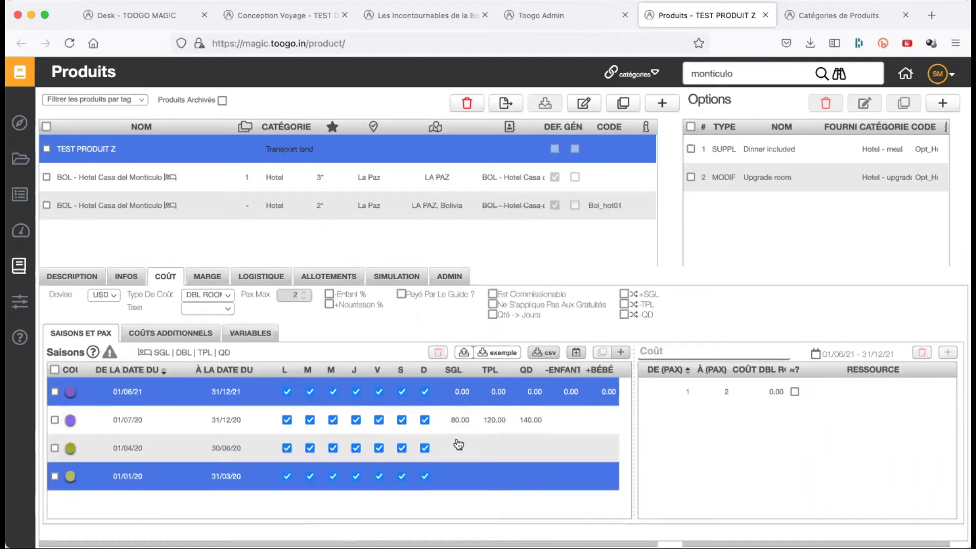
pyautogui.click(751, 395)
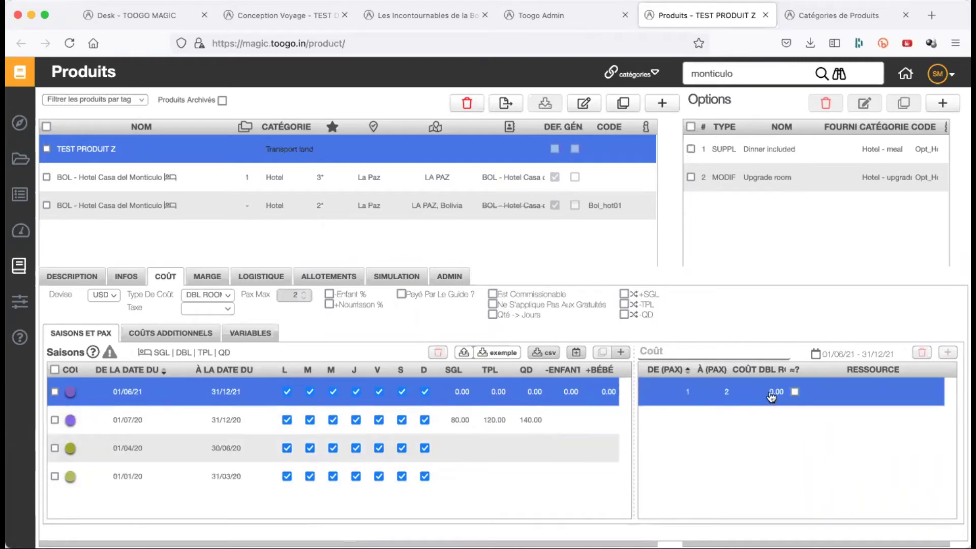
pyautogui.click(770, 391)
pyautogui.doubleClick(770, 391)
pyautogui.write('150')
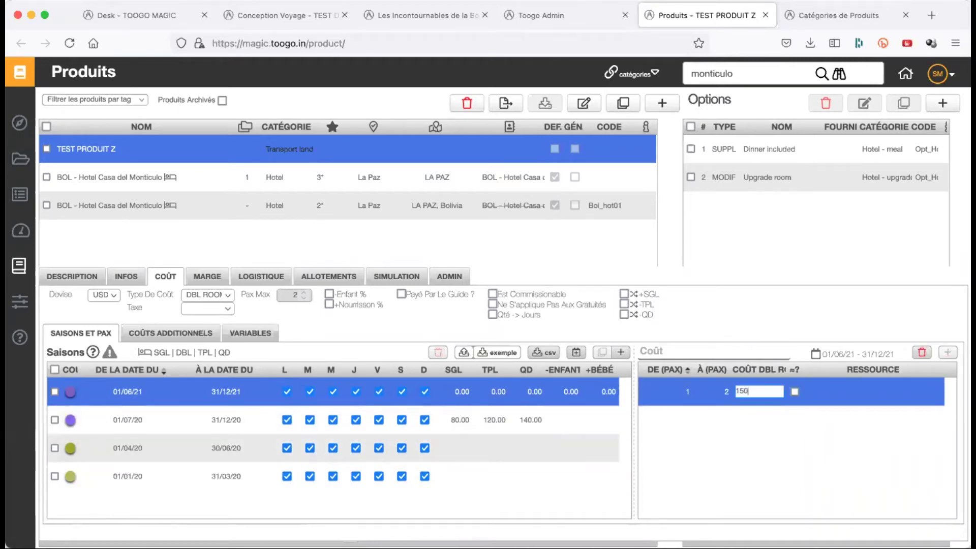
pyautogui.press('Return')
# - Enter SGL 120, TPL 180 and QD 220 for the 2021 season
pyautogui.click(462, 391)
pyautogui.write('120')
pyautogui.press('Tab')
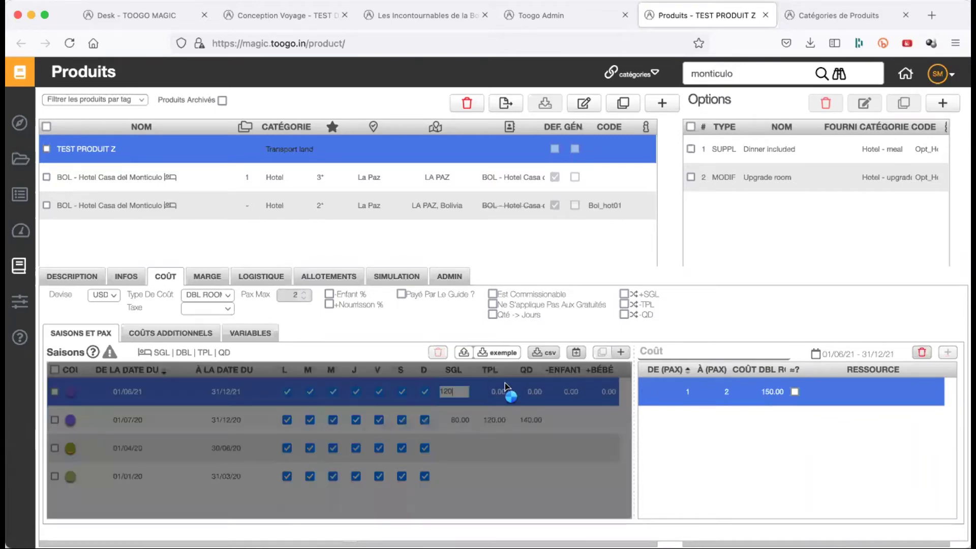
pyautogui.write('180')
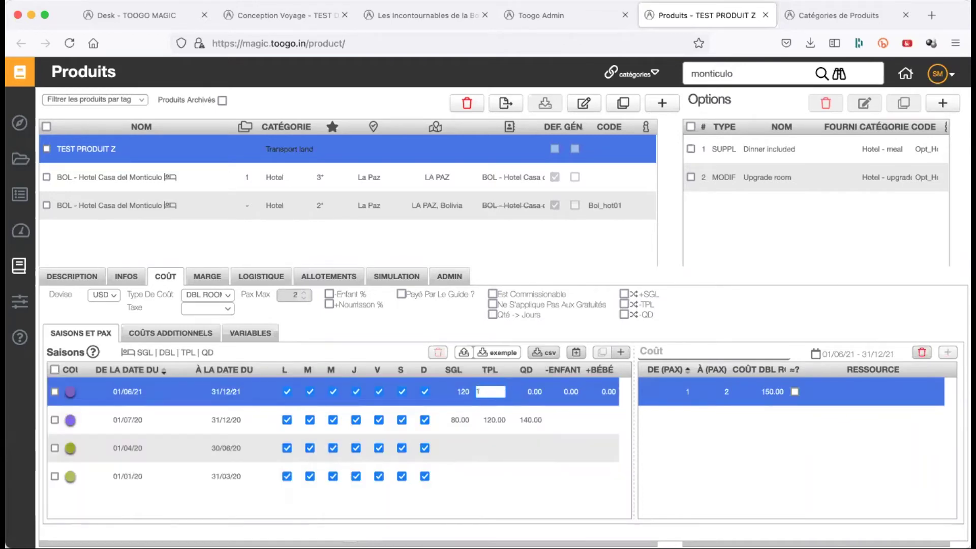
pyautogui.press('Tab')
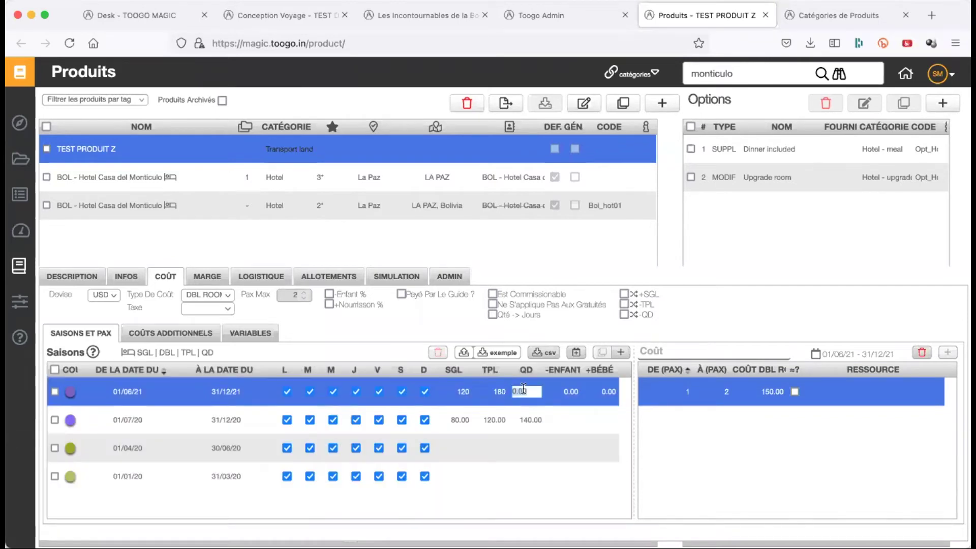
pyautogui.write('220')
pyautogui.press('Tab')
# - Select the 01/06/21 and 01/07/20 seasons and copy them
pyautogui.click(55, 392)
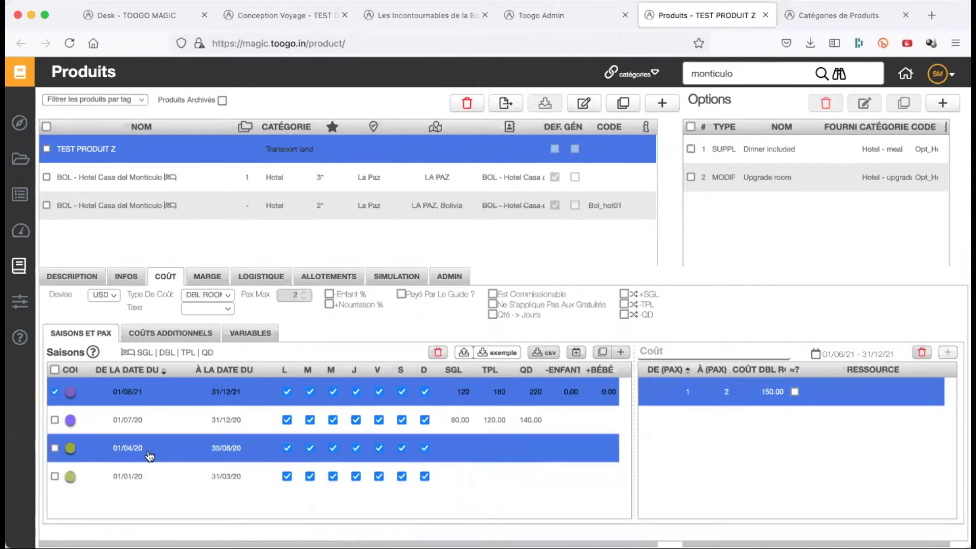
pyautogui.click(55, 420)
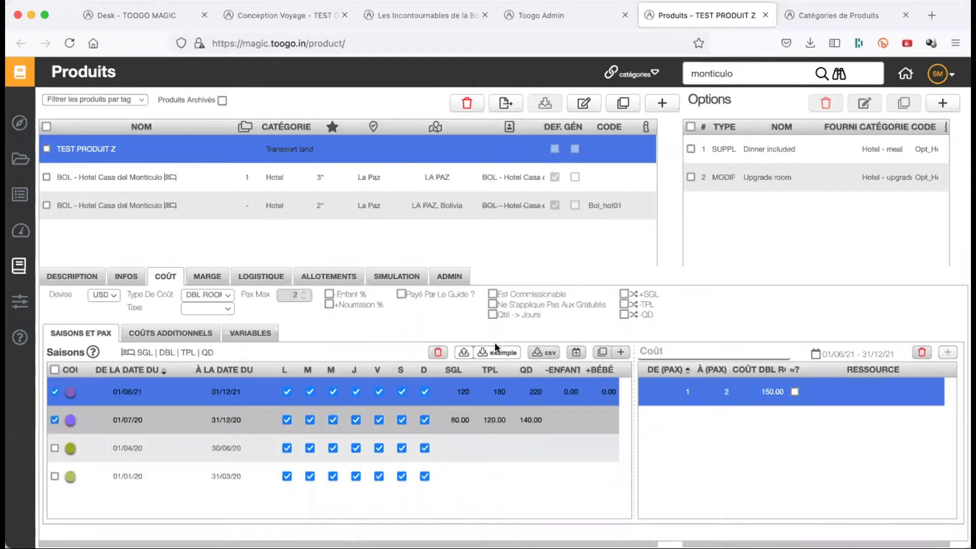
pyautogui.click(602, 354)
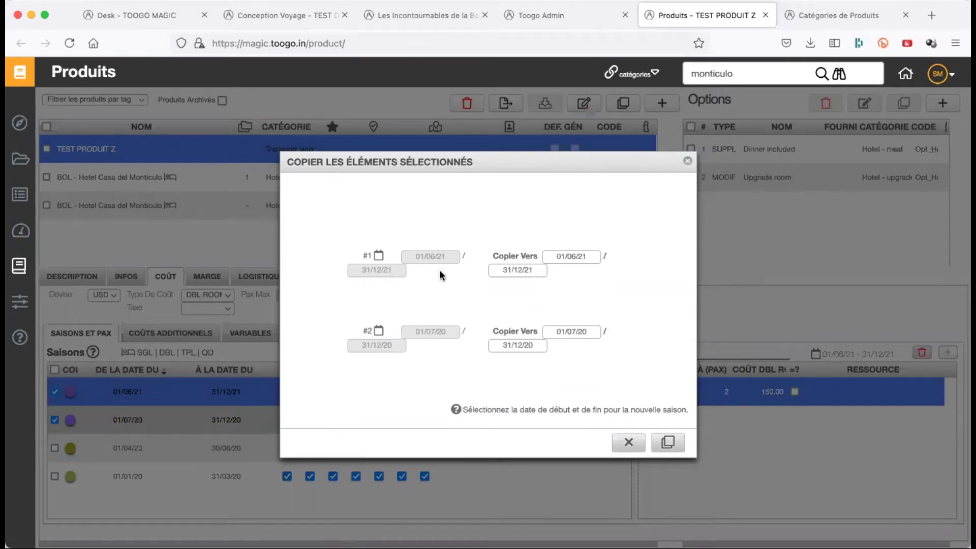
# - Move the first copy's start and end years to 2022 in the Copier Vers dates
pyautogui.click(566, 260)
pyautogui.click(624, 275)
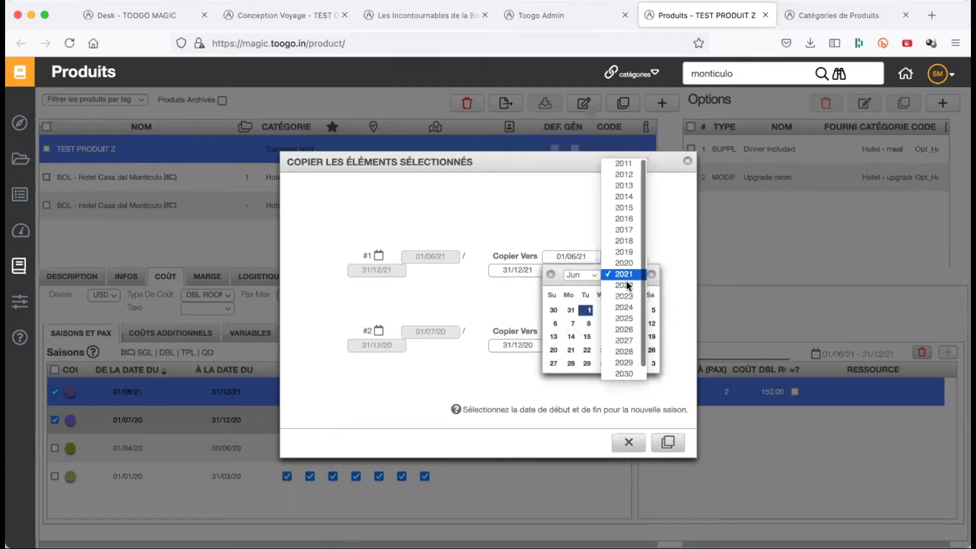
pyautogui.click(626, 280)
pyautogui.click(530, 269)
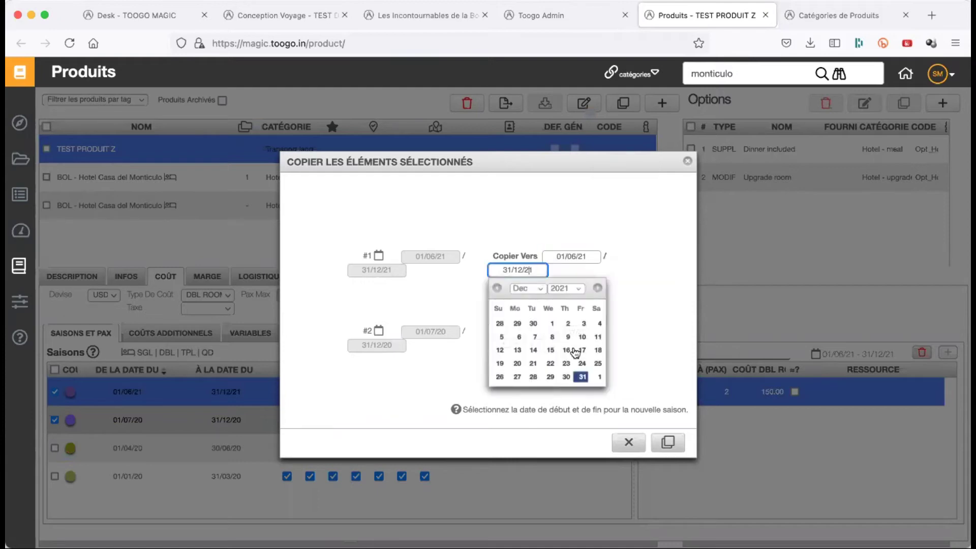
pyautogui.click(580, 289)
pyautogui.click(577, 299)
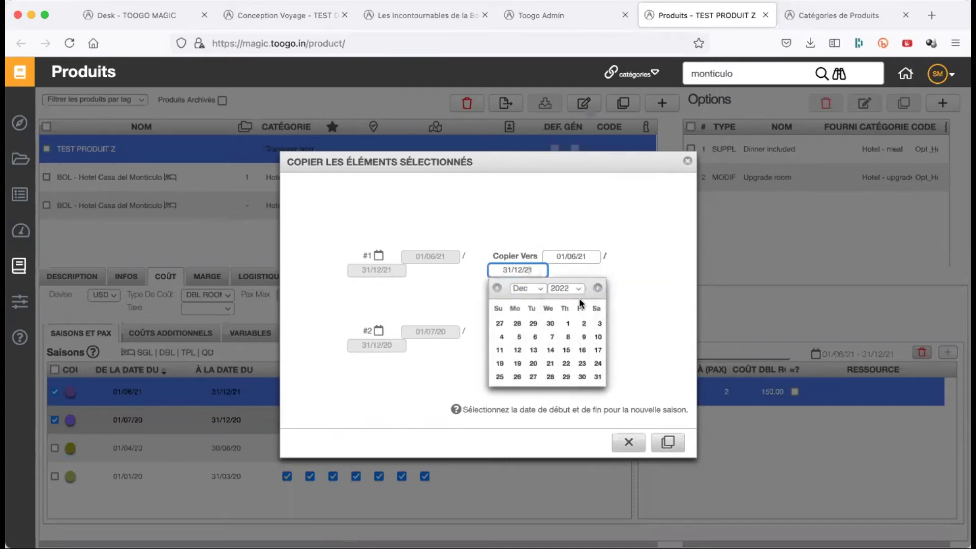
pyautogui.click(651, 340)
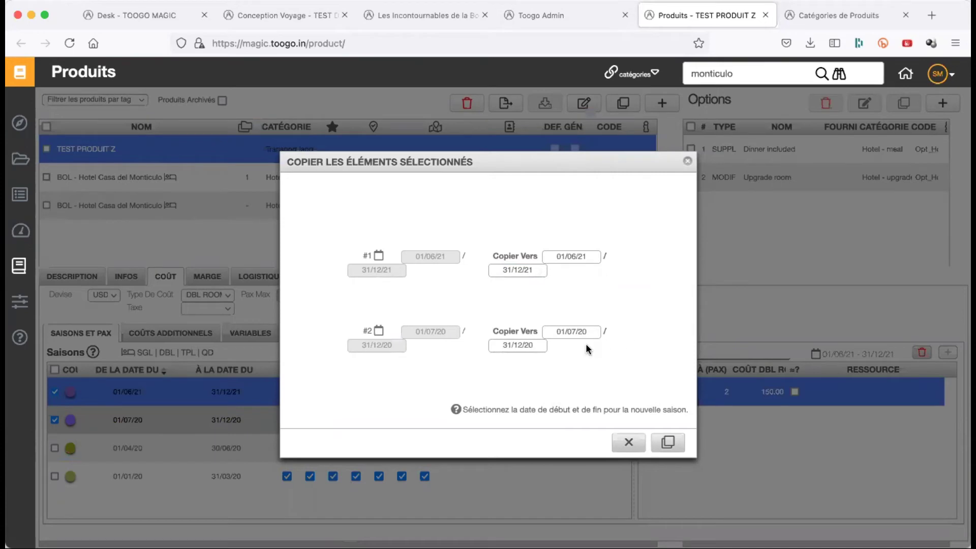
# - Set the second copy to start in 2022 and end on 31/12/22, then create the copies
pyautogui.click(569, 334)
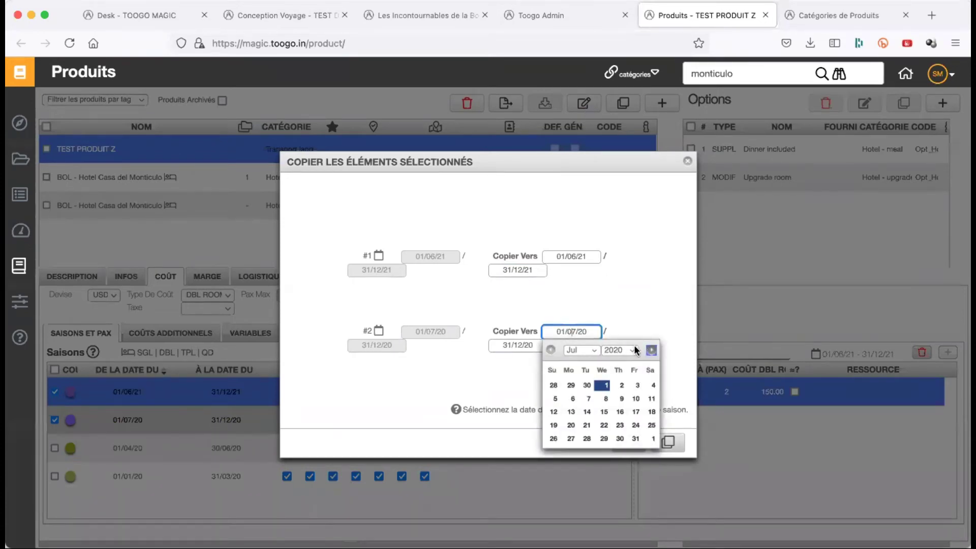
pyautogui.click(635, 351)
pyautogui.click(632, 372)
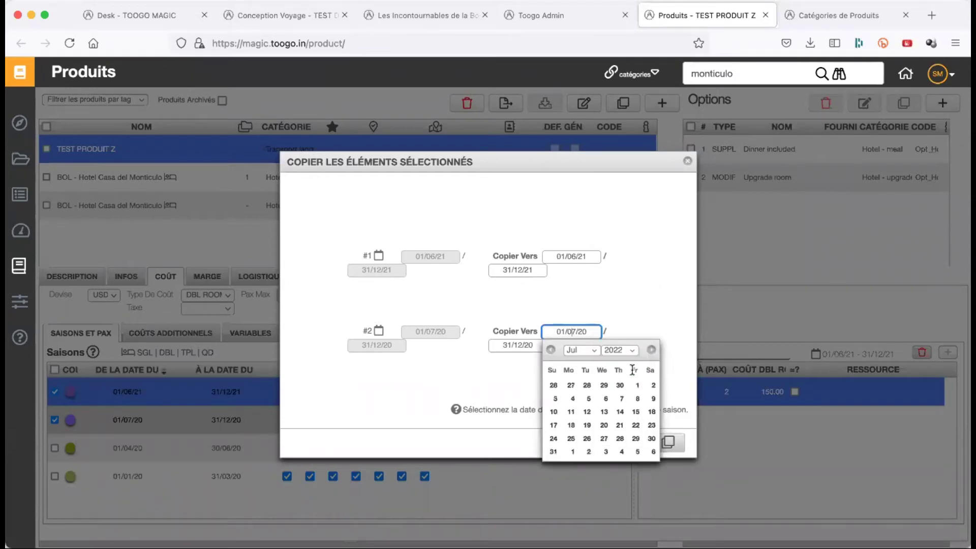
pyautogui.click(622, 315)
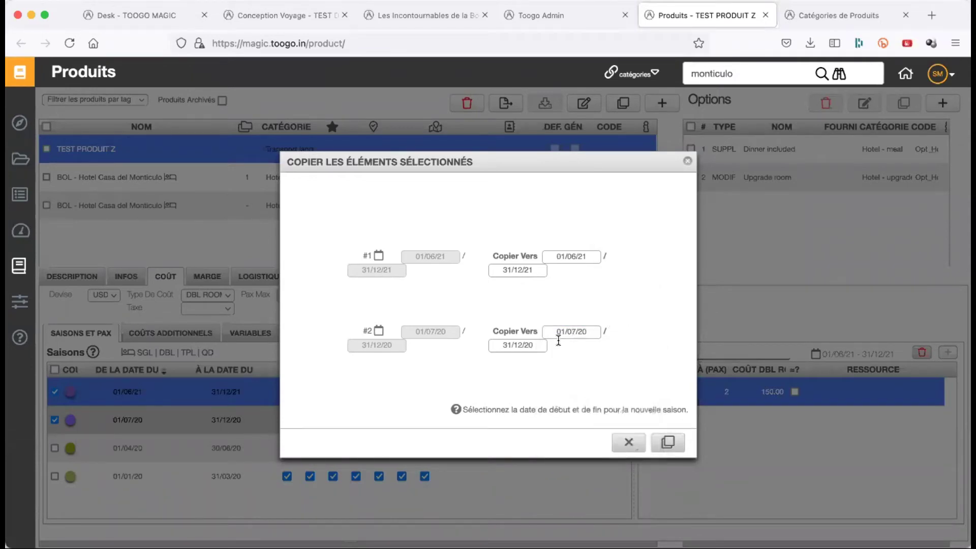
pyautogui.click(529, 346)
pyautogui.click(574, 360)
pyautogui.click(571, 384)
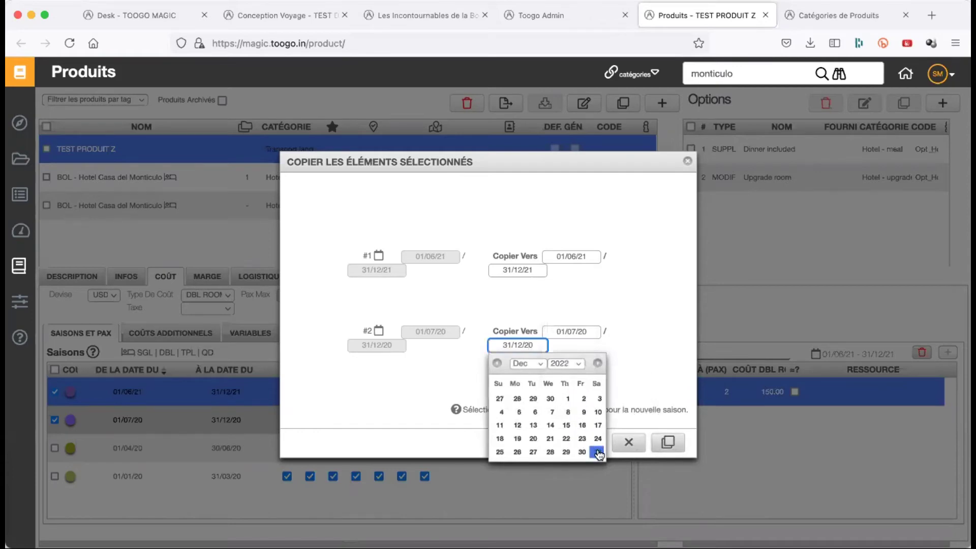
pyautogui.click(598, 452)
pyautogui.click(668, 443)
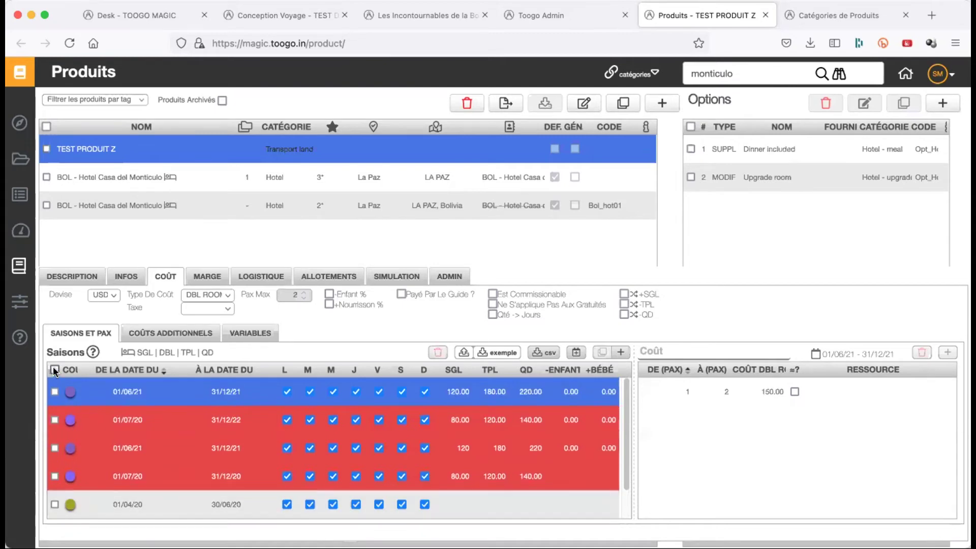
# - Delete the 01/07/20–31/12/22 copy, the duplicate 01/06/21 season and the 01/07/20–31/12/20 season
pyautogui.click(55, 419)
pyautogui.click(54, 448)
pyautogui.click(54, 476)
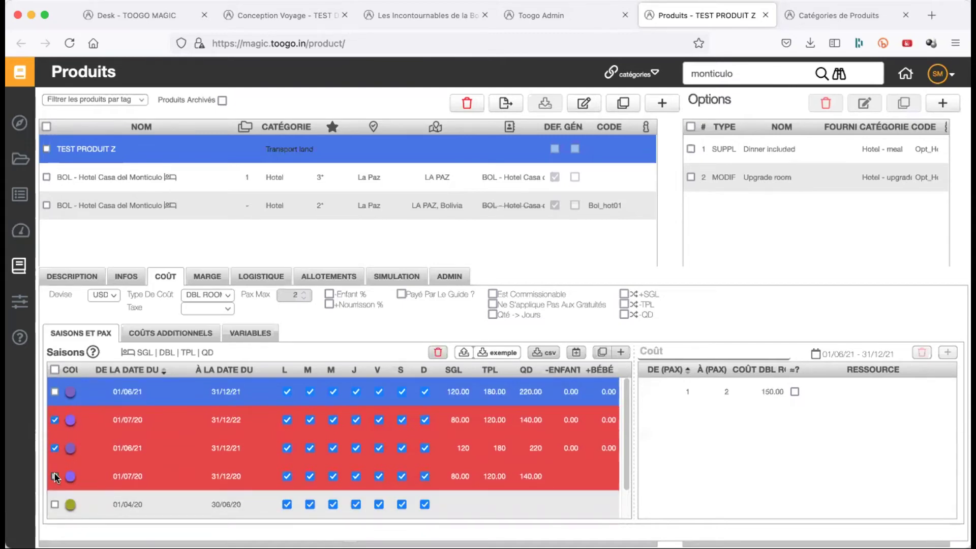
pyautogui.click(438, 353)
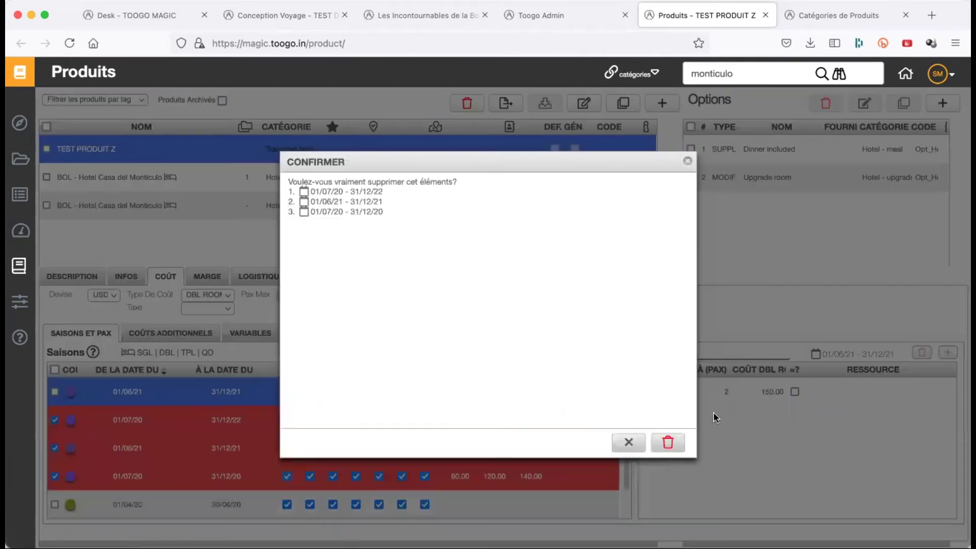
pyautogui.click(670, 443)
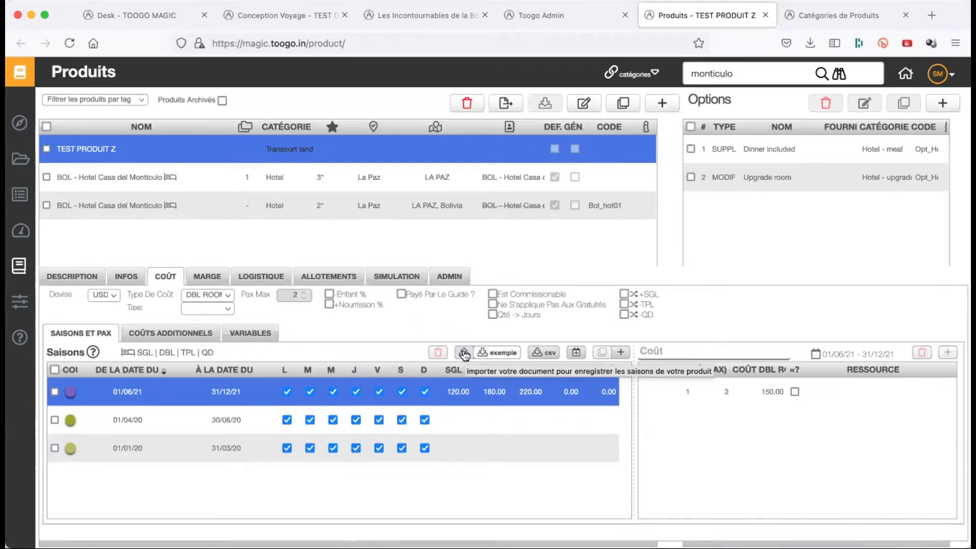
pyautogui.click(496, 354)
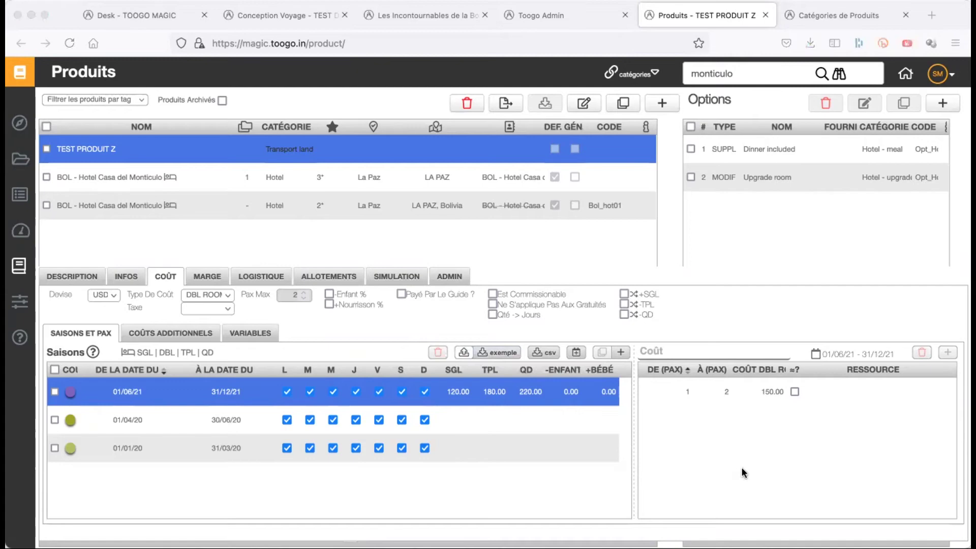
pyautogui.press('Return')
pyautogui.click(464, 353)
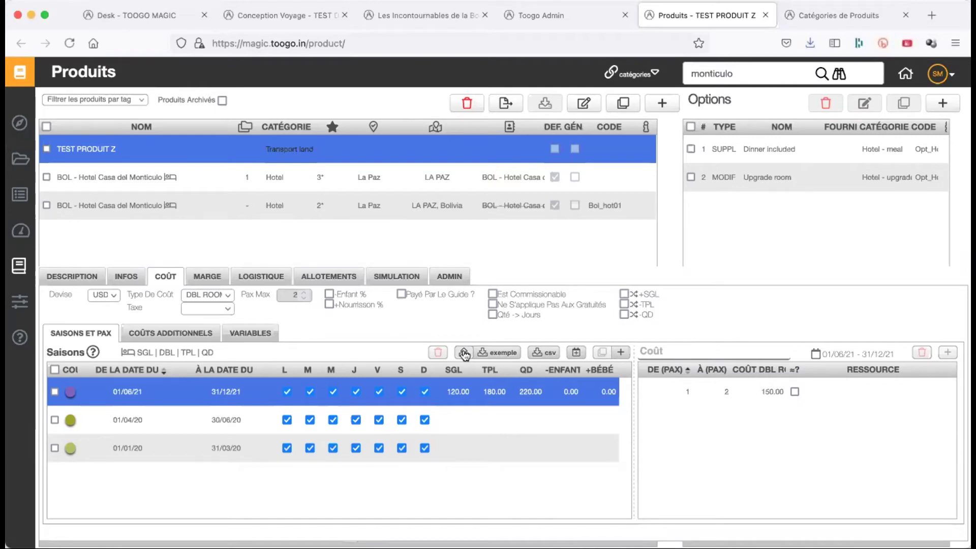
pyautogui.click(464, 352)
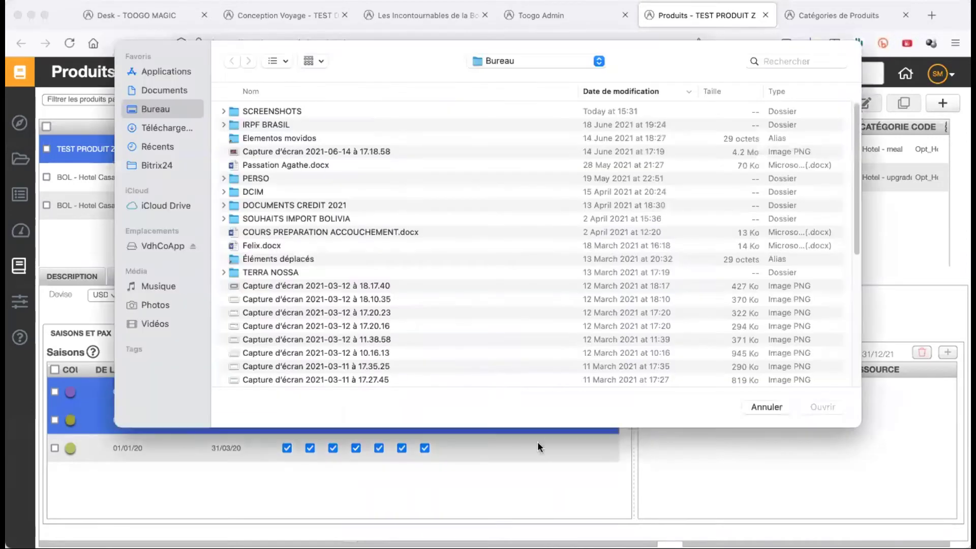
pyautogui.click(756, 406)
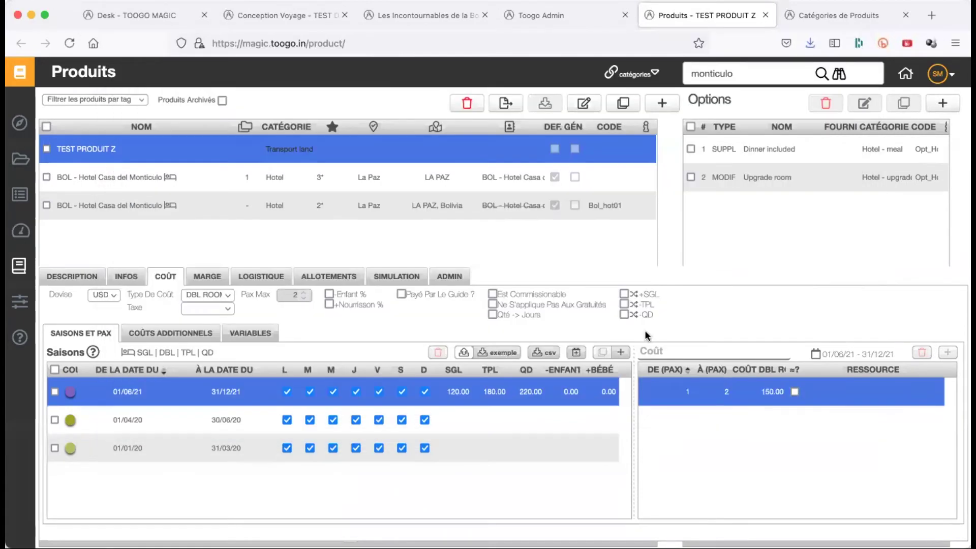
pyautogui.click(246, 415)
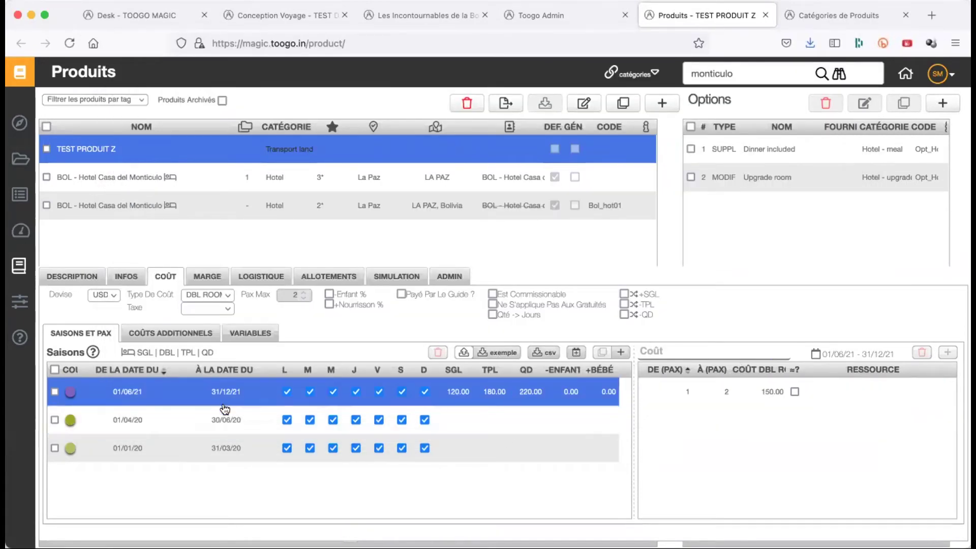
pyautogui.click(572, 413)
pyautogui.click(572, 414)
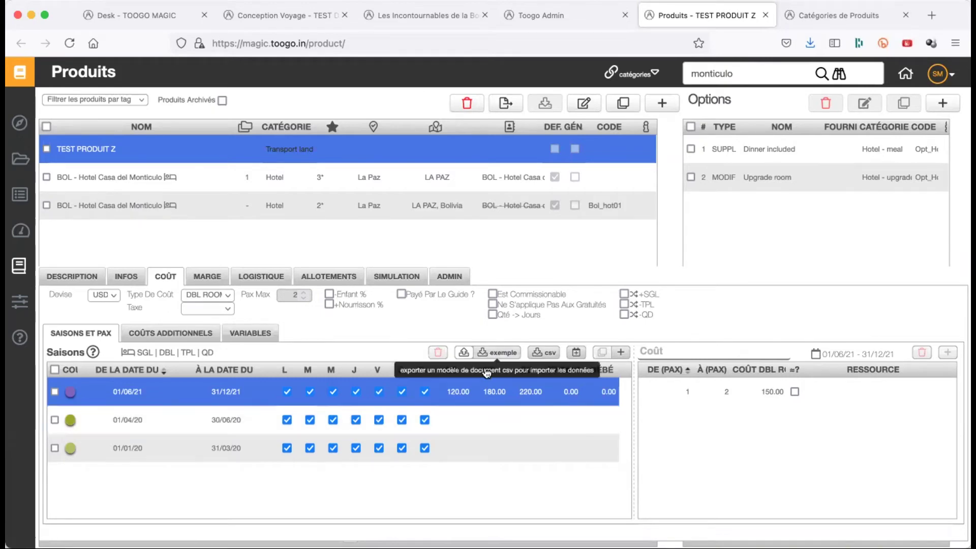
pyautogui.click(143, 416)
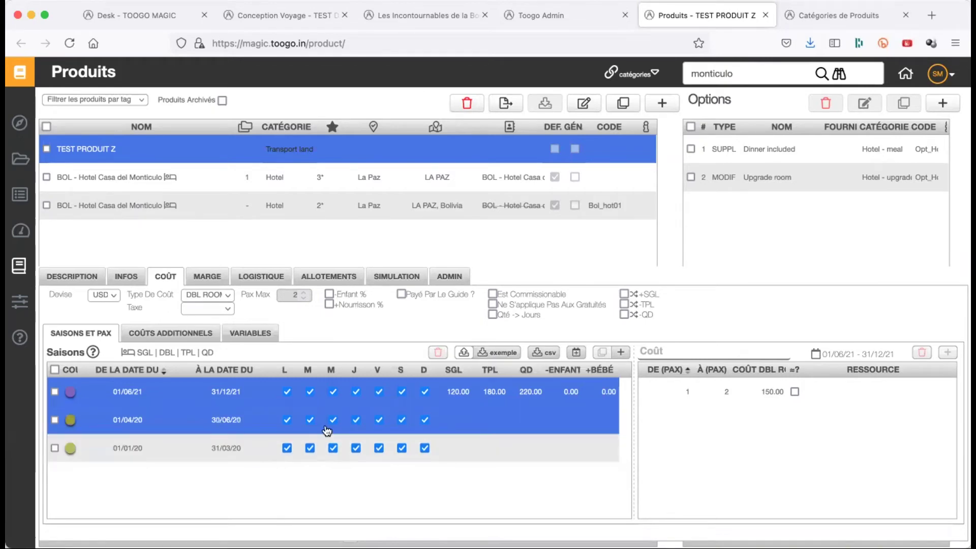
pyautogui.click(453, 433)
pyautogui.click(572, 432)
pyautogui.click(572, 409)
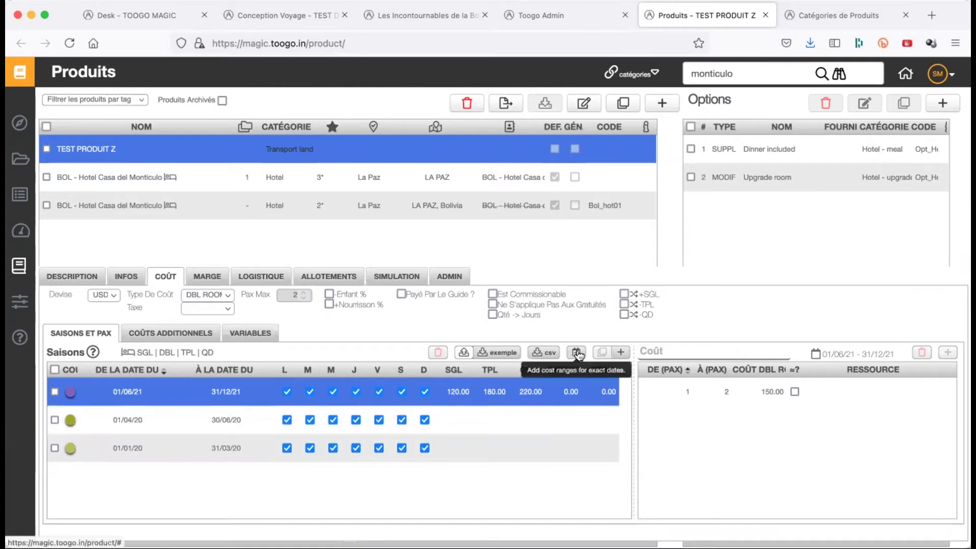
pyautogui.click(592, 411)
pyautogui.click(572, 408)
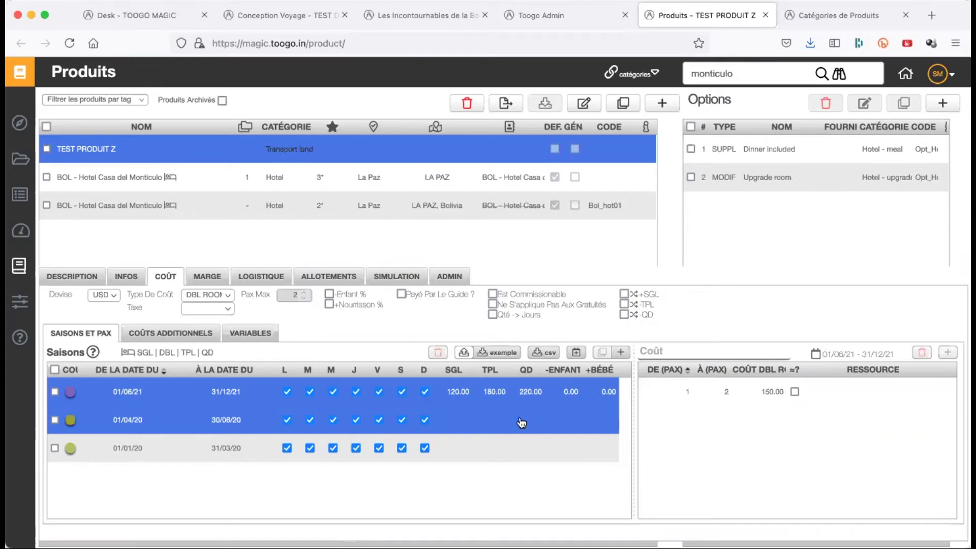
pyautogui.click(397, 398)
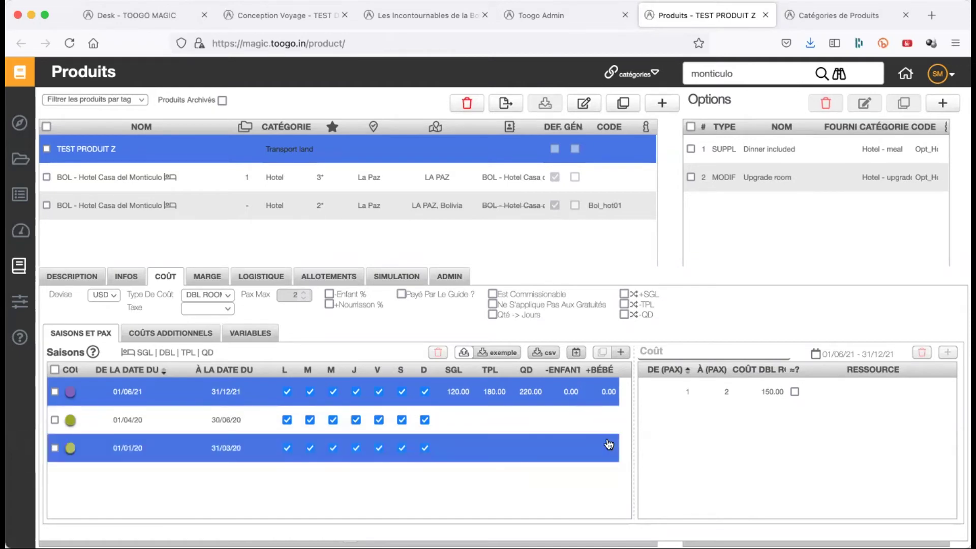
# - Add an exact-date cost line for 7 September 2021 with a 400 double room cost
pyautogui.click(577, 354)
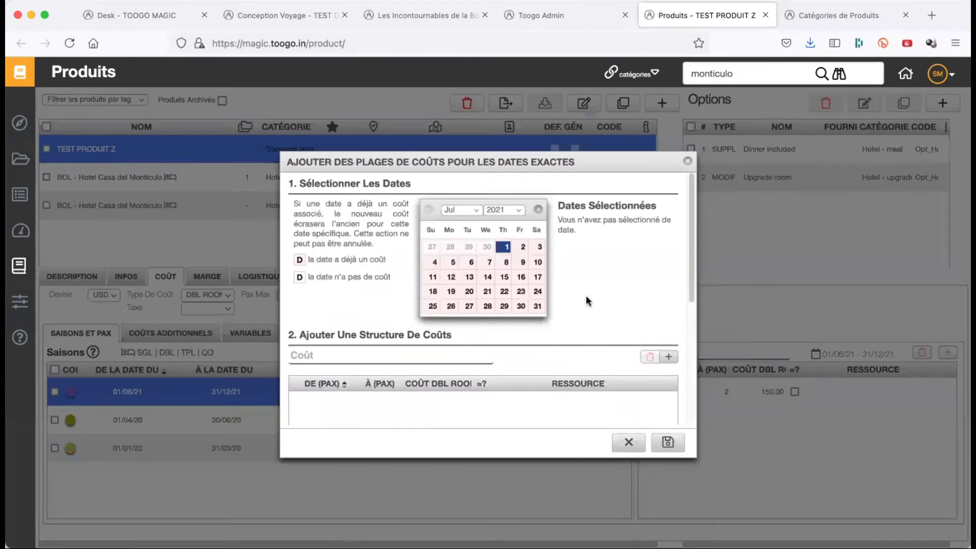
pyautogui.click(538, 209)
pyautogui.click(538, 210)
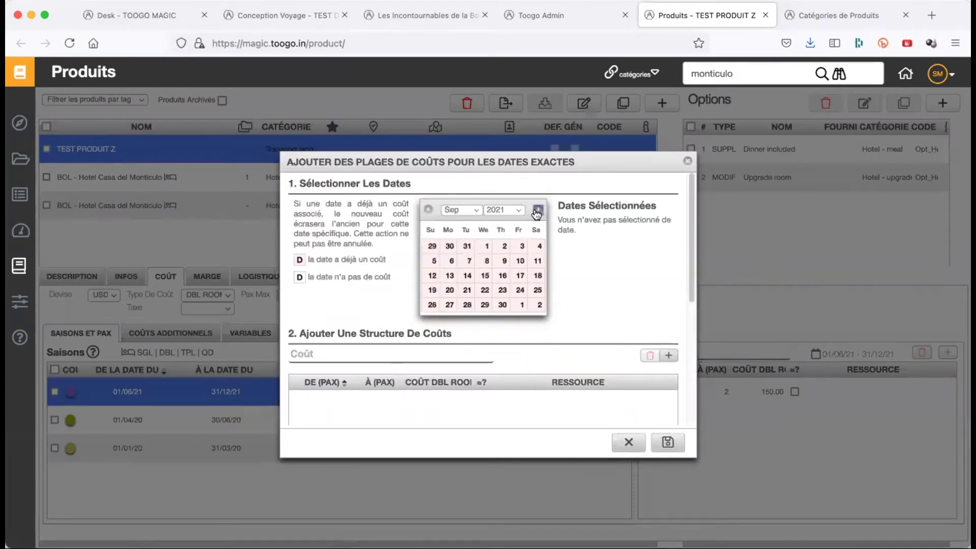
pyautogui.click(472, 262)
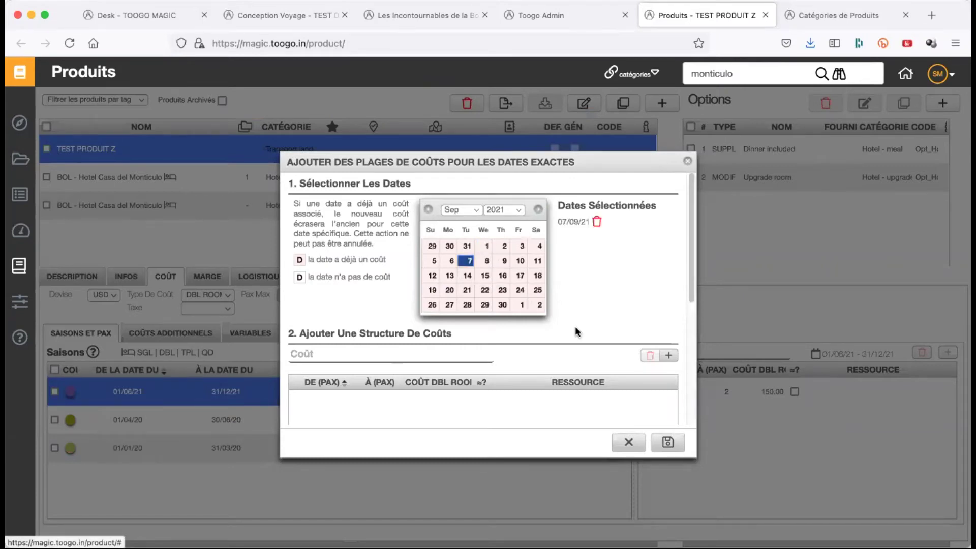
pyautogui.scroll(-1, 577, 331)
pyautogui.scroll(-5, 575, 326)
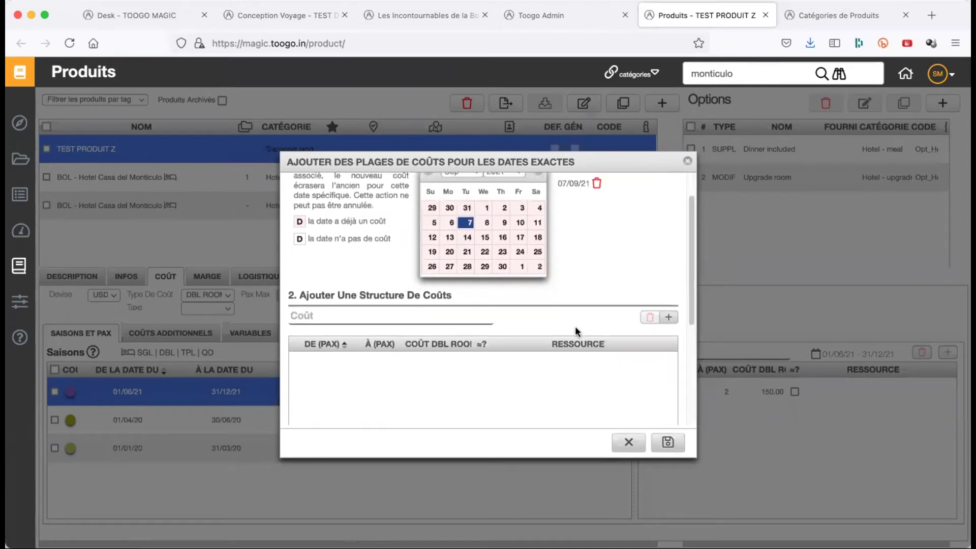
pyautogui.click(669, 234)
pyautogui.scroll(-1, 467, 315)
pyautogui.click(457, 261)
pyautogui.click(458, 261)
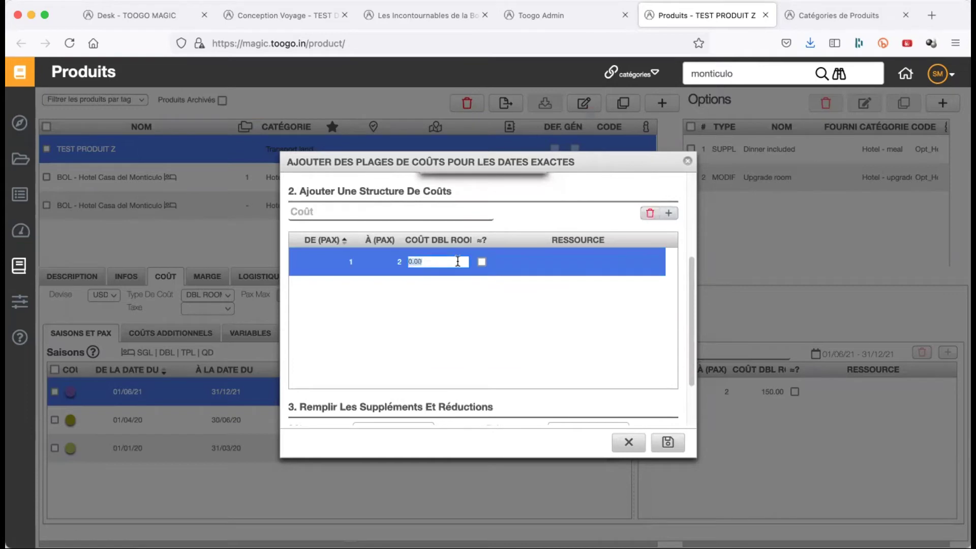
pyautogui.write('400')
pyautogui.press('Return')
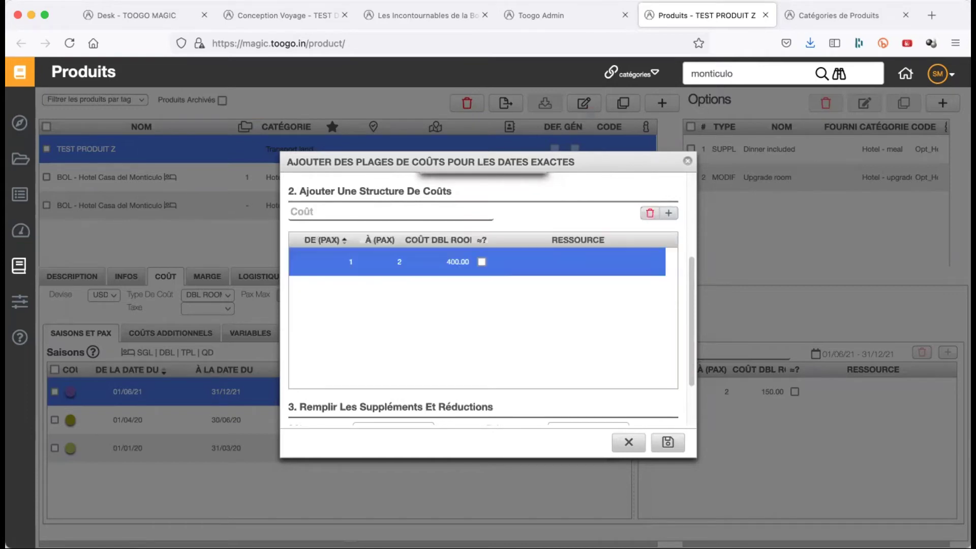
# - Enter supplements SGL 350, TPL 450 and QD 500, and save the exact-date cost
pyautogui.scroll(-3, 402, 359)
pyautogui.click(401, 359)
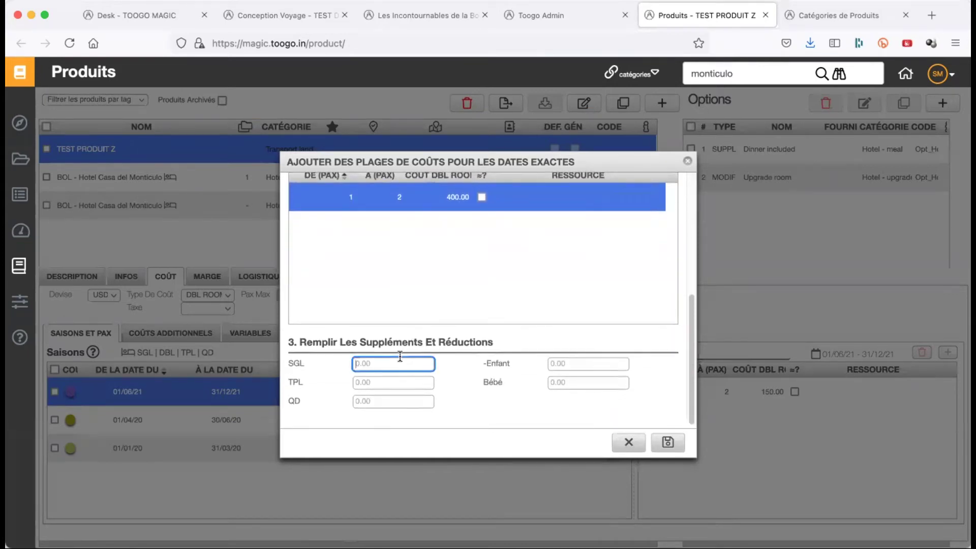
pyautogui.write('350')
pyautogui.click(394, 385)
pyautogui.write('450')
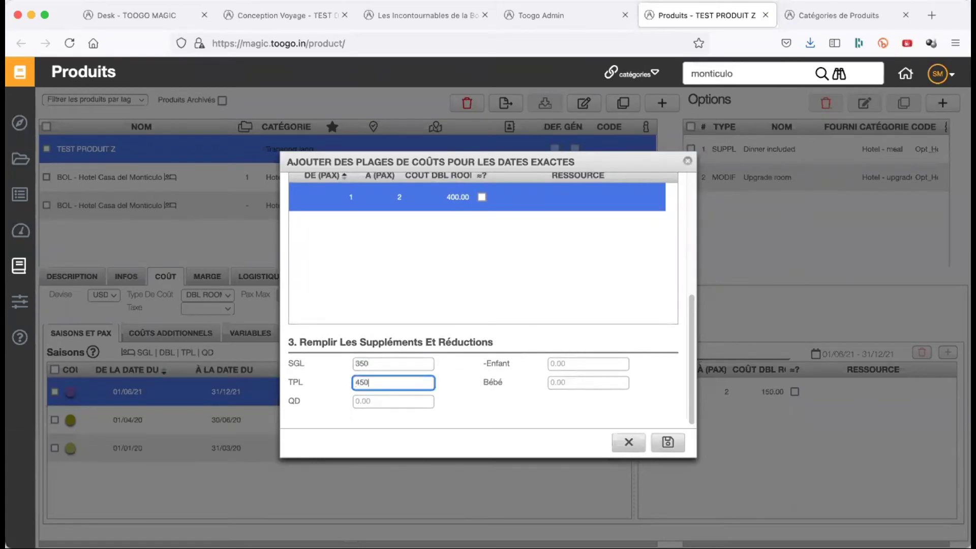
pyautogui.click(394, 402)
pyautogui.write('500')
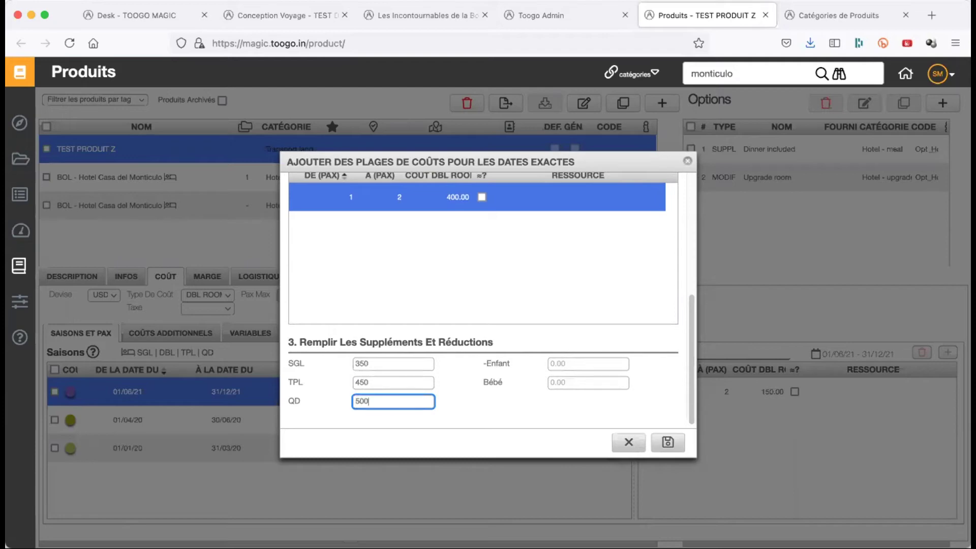
pyautogui.press('Tab')
pyautogui.click(595, 407)
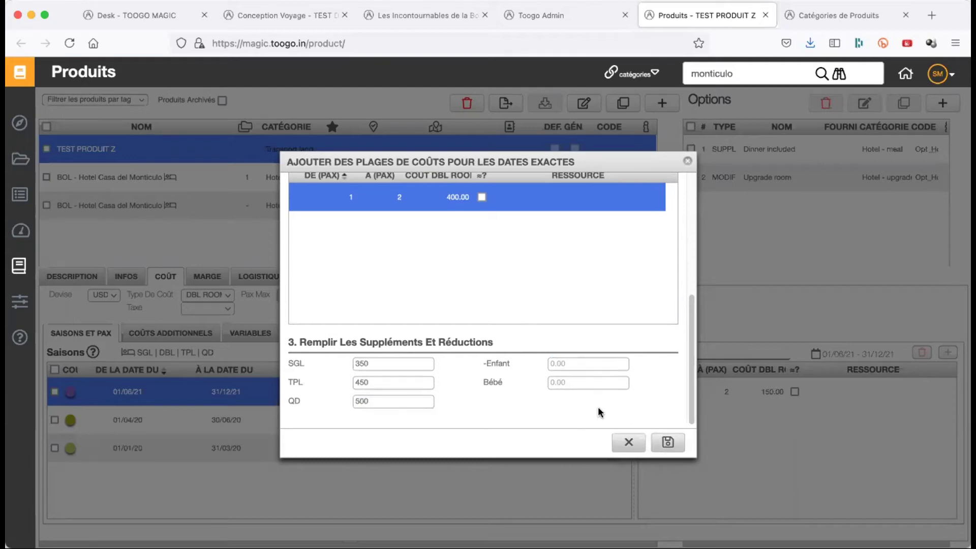
pyautogui.click(668, 444)
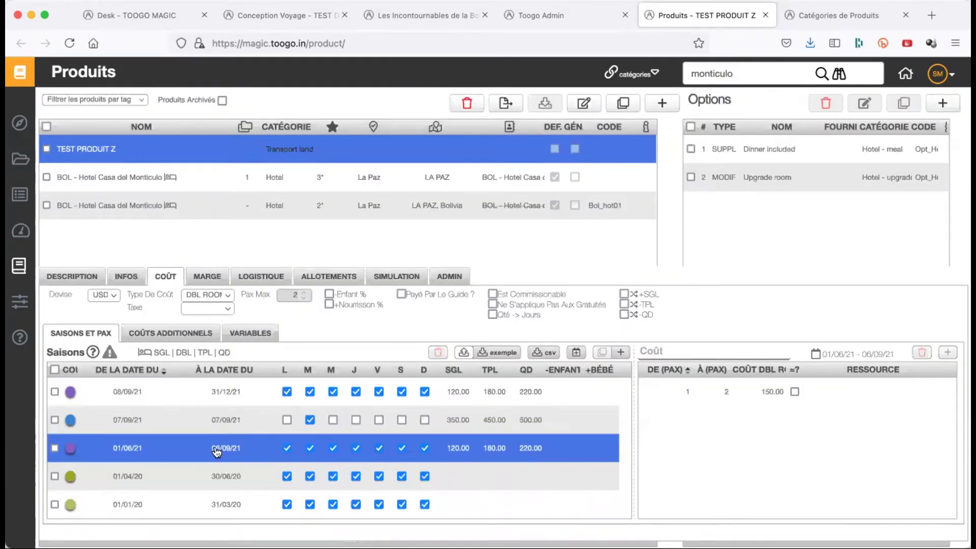
# - Inspect the 01/06/21, 07/09/21 and 08/09/21 season rows, then open COÛTS ADDITIONNELS
pyautogui.keyDown('shift'); pyautogui.click(206, 413); pyautogui.keyUp('shift')
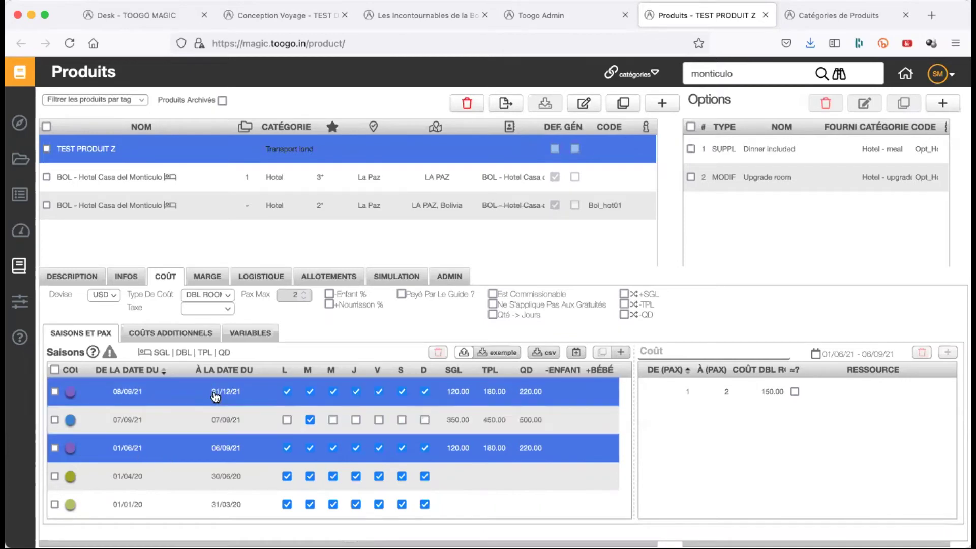
pyautogui.click(237, 459)
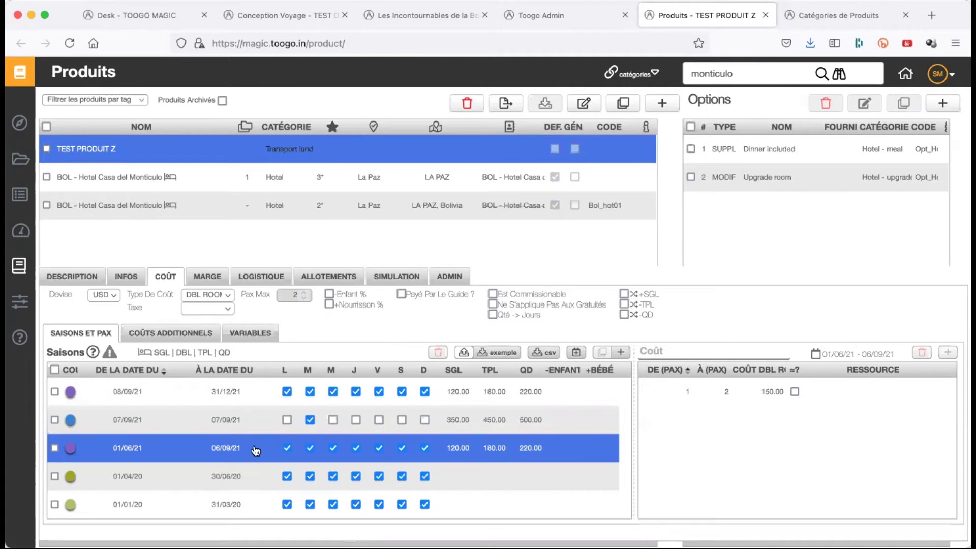
pyautogui.keyDown('shift'); pyautogui.click(158, 429); pyautogui.keyUp('shift')
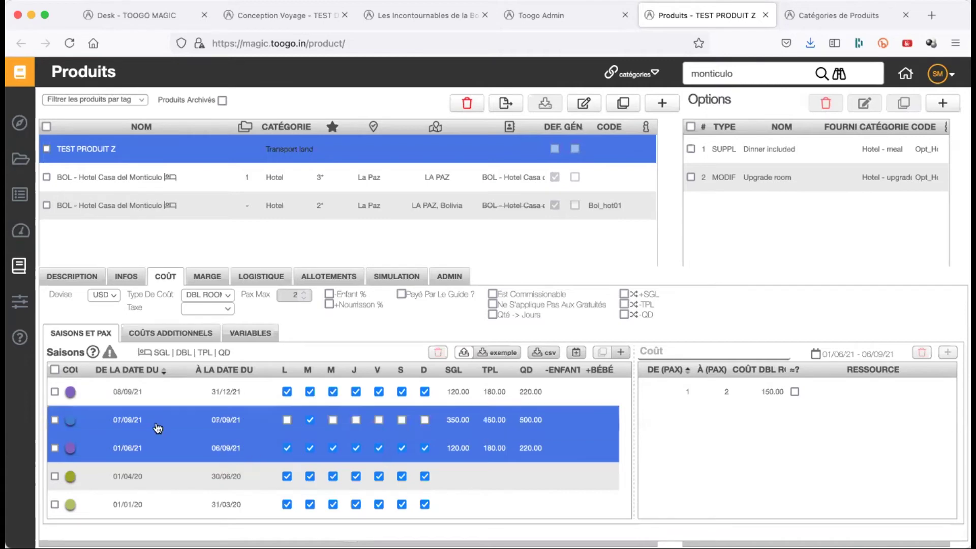
pyautogui.click(374, 445)
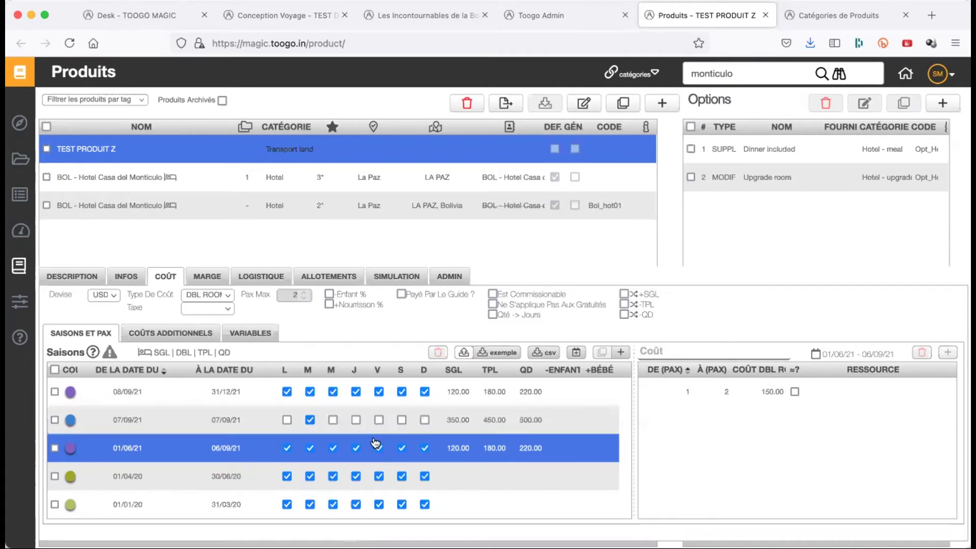
pyautogui.keyDown('shift'); pyautogui.click(458, 433); pyautogui.keyUp('shift')
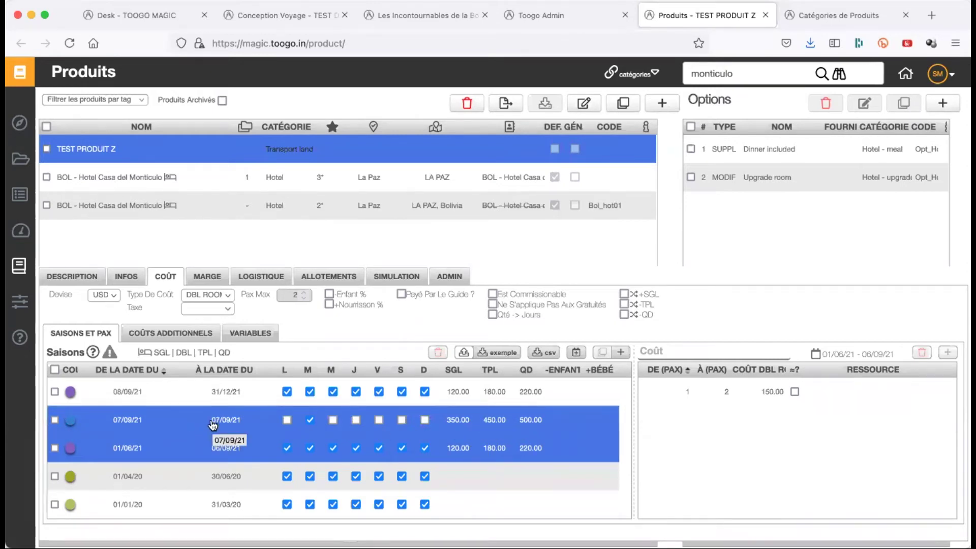
pyautogui.click(184, 413)
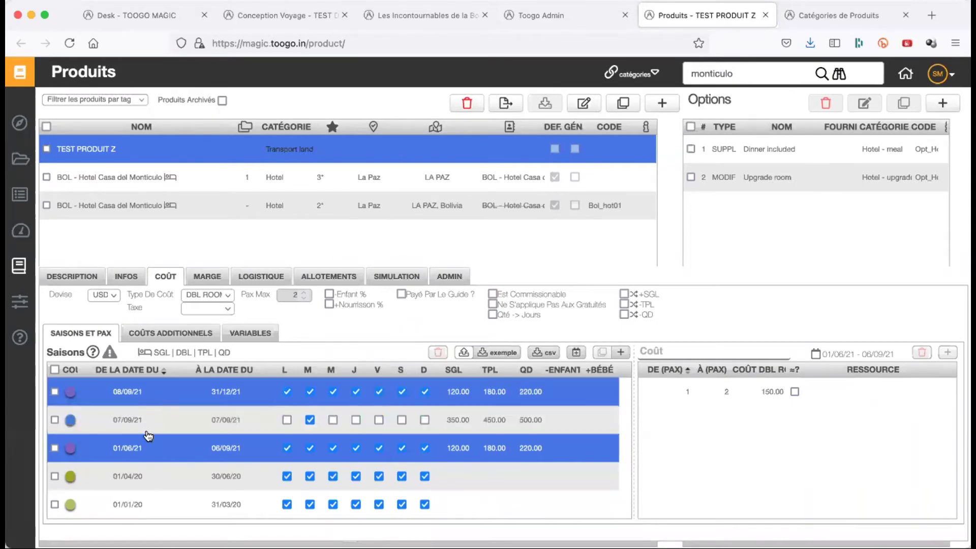
pyautogui.click(133, 392)
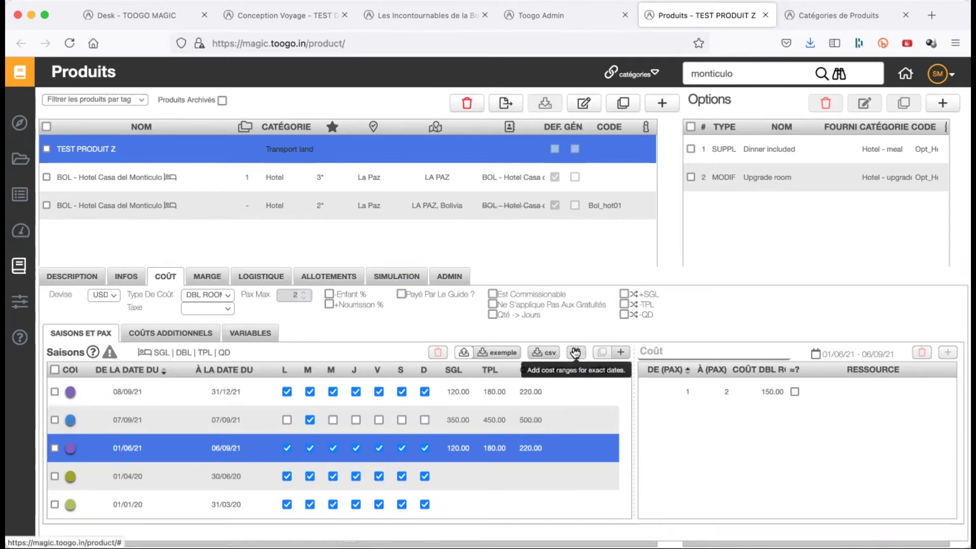
pyautogui.click(576, 353)
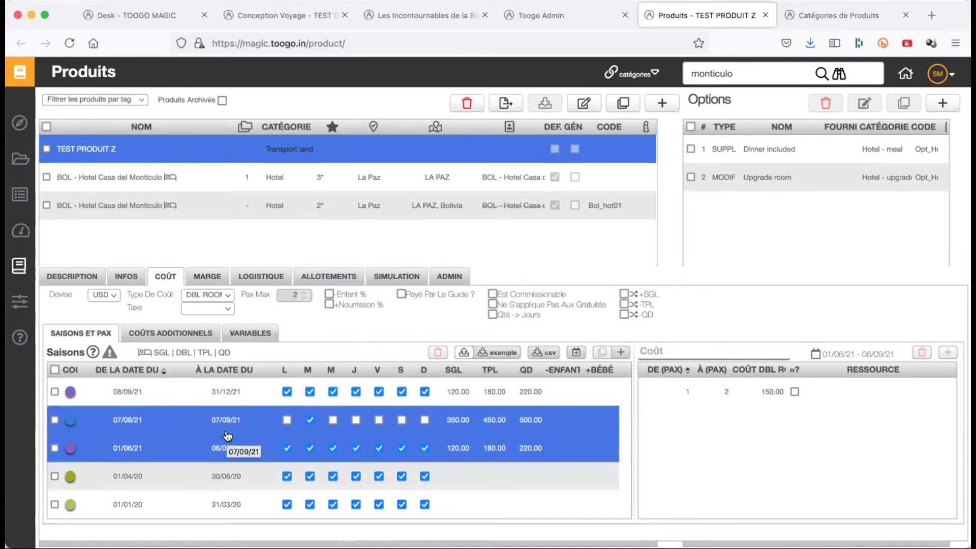
pyautogui.click(174, 338)
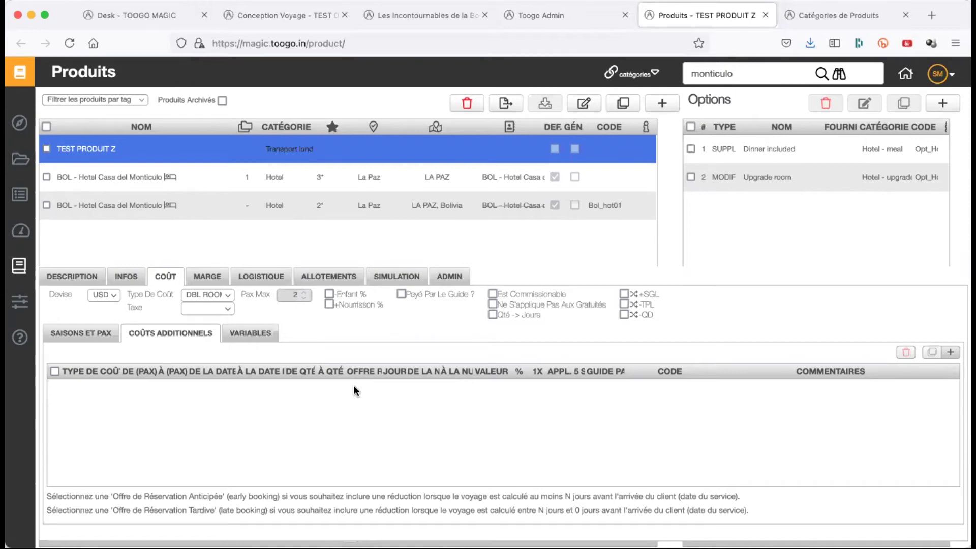
# - Add a PER PAX additional cost line at 0.00 and return to the SAISONS ET PAX table
pyautogui.click(949, 353)
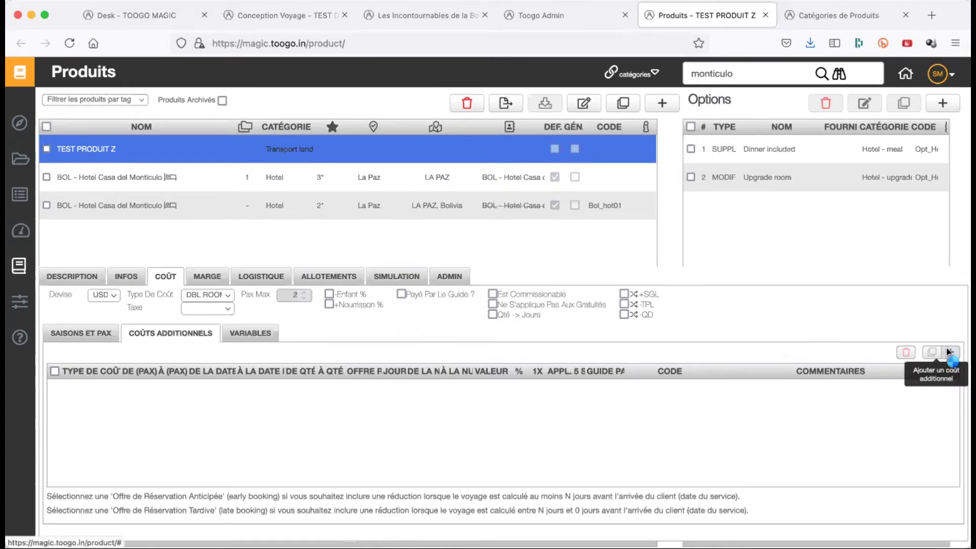
pyautogui.click(84, 333)
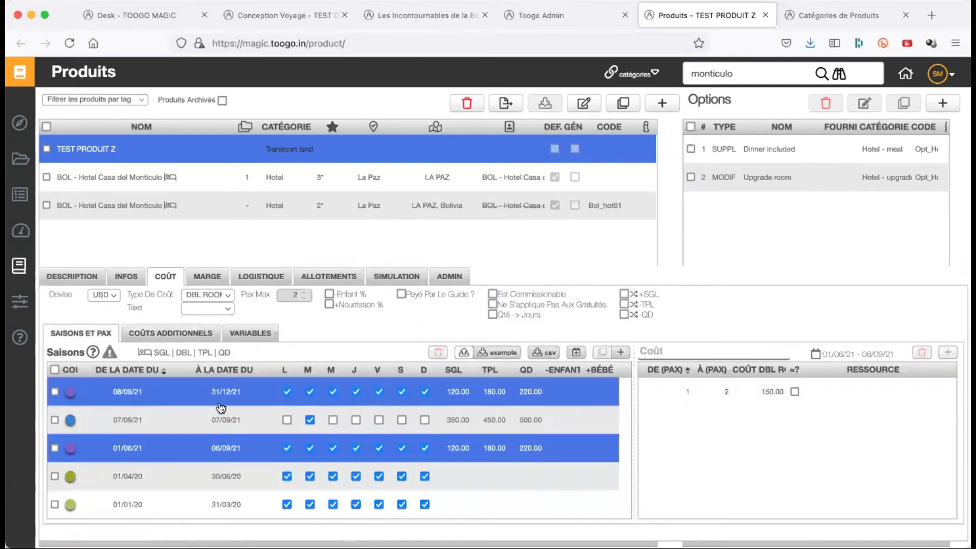
# - Change the product's cost type to PER GROUP
pyautogui.click(204, 292)
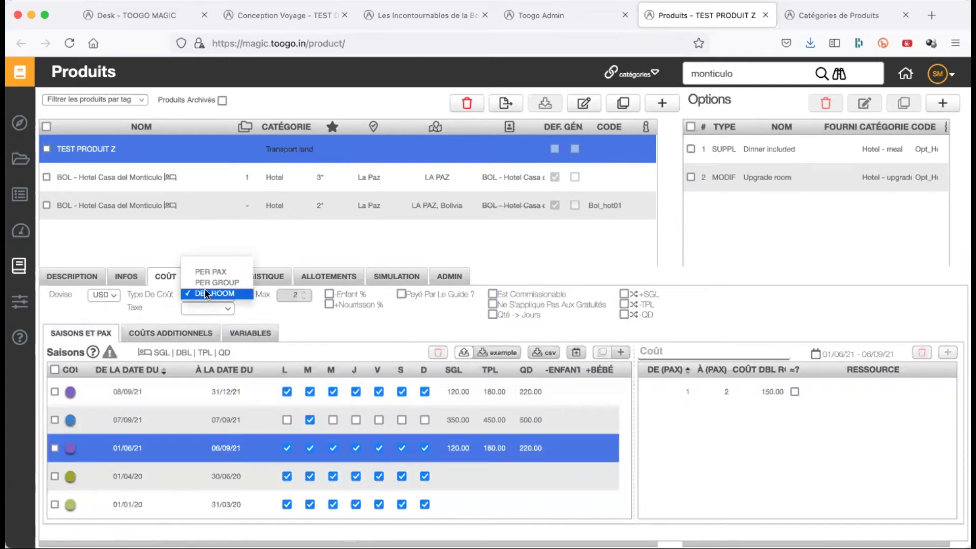
pyautogui.click(210, 271)
pyautogui.click(583, 338)
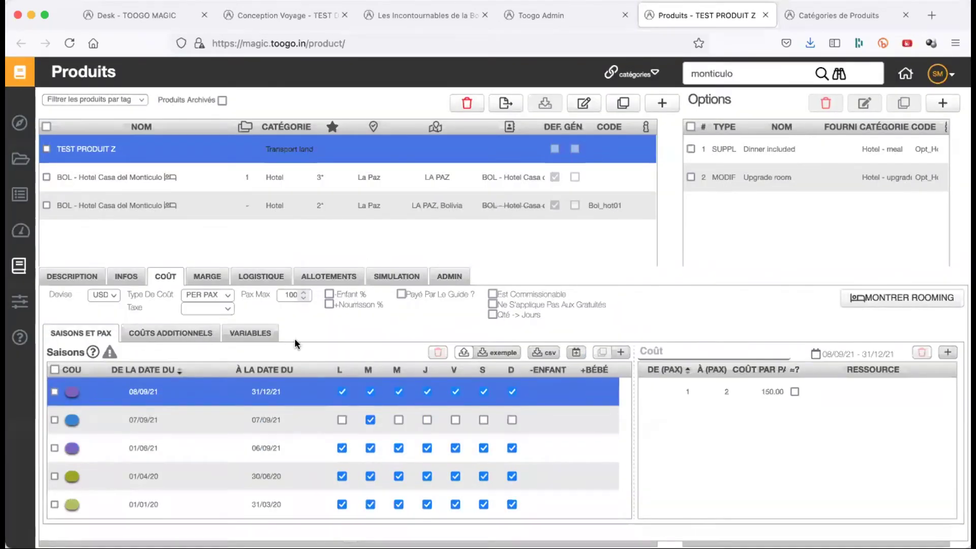
pyautogui.click(221, 295)
pyautogui.click(211, 305)
pyautogui.click(589, 338)
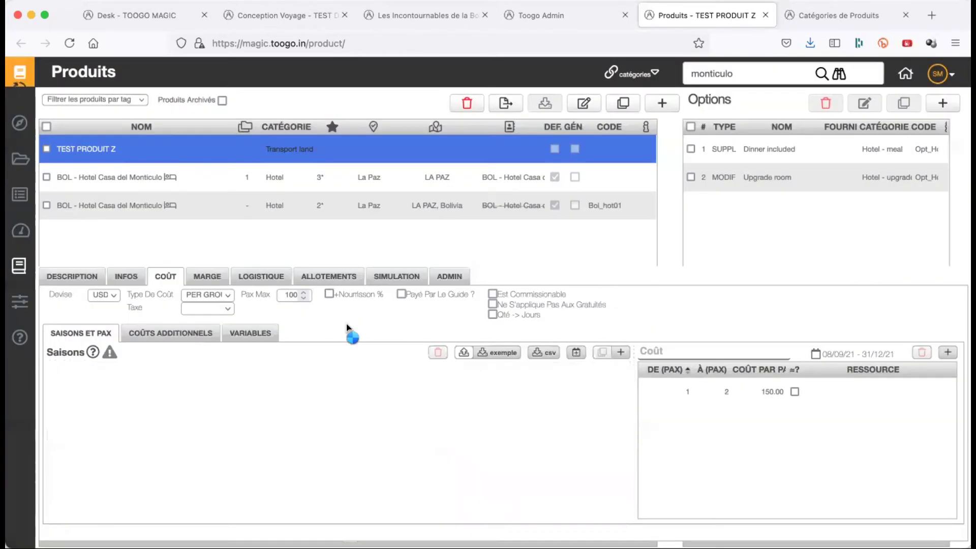
# - Set the 08/09/21 season's cost band to 1–10 pax at 100.00 per group
pyautogui.doubleClick(293, 295)
pyautogui.write('10')
pyautogui.click(284, 392)
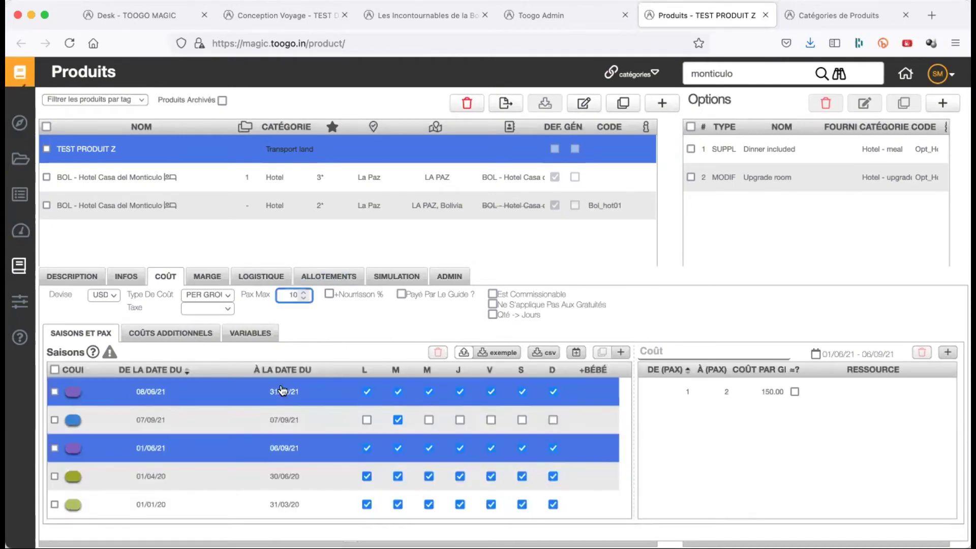
pyautogui.click(729, 393)
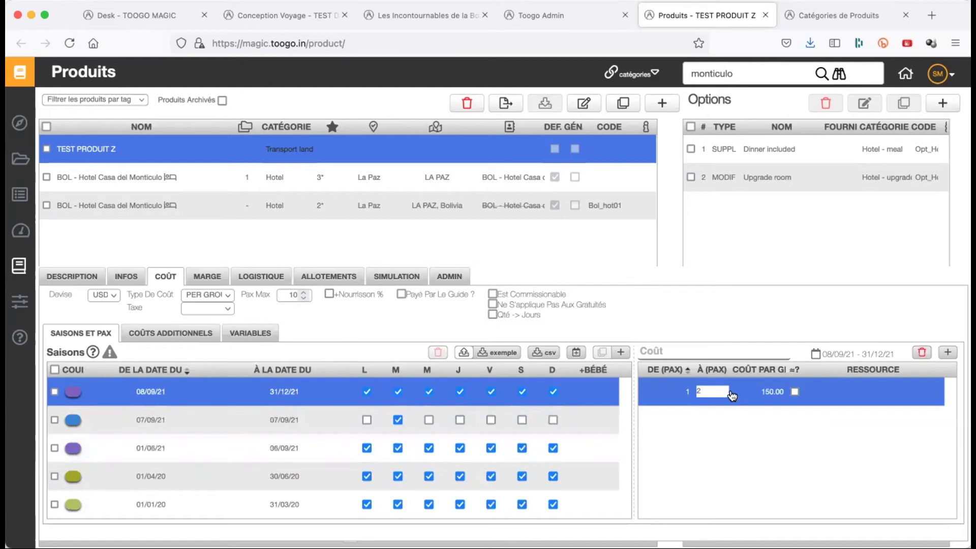
pyautogui.write('10')
pyautogui.press('Return')
pyautogui.click(774, 392)
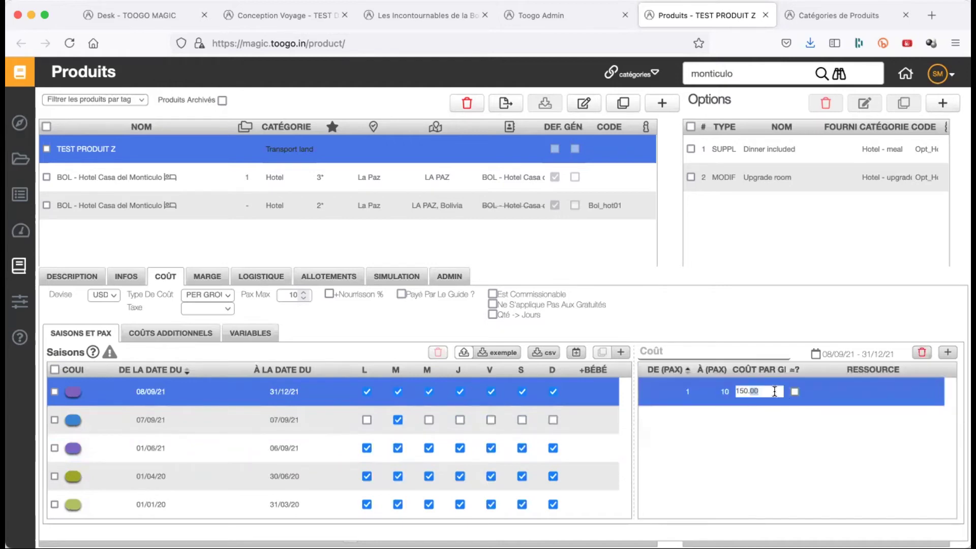
pyautogui.write('100.00')
pyautogui.press('Return')
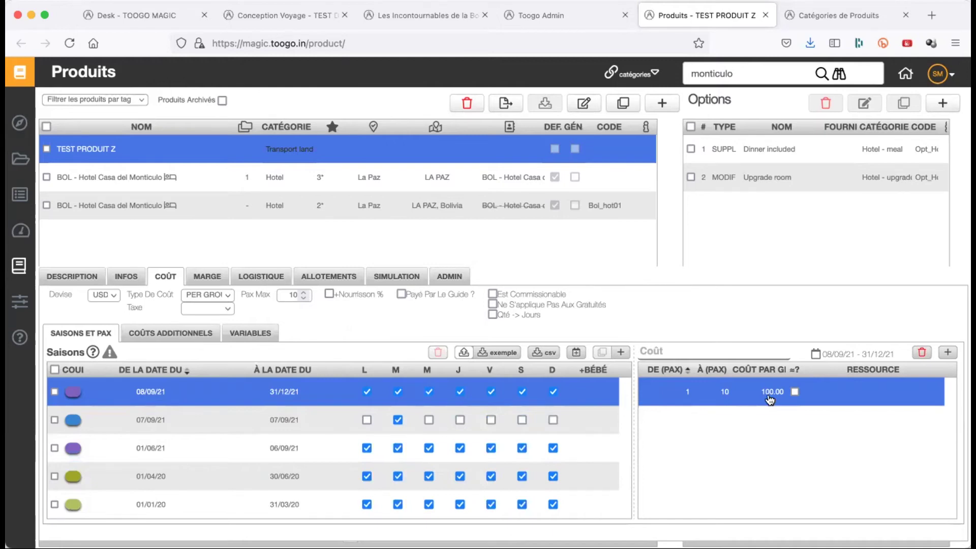
# - Switch the cost type to PER PAX and price the 1–10 pax band at 20 per pax
pyautogui.click(212, 295)
pyautogui.click(212, 283)
pyautogui.click(584, 336)
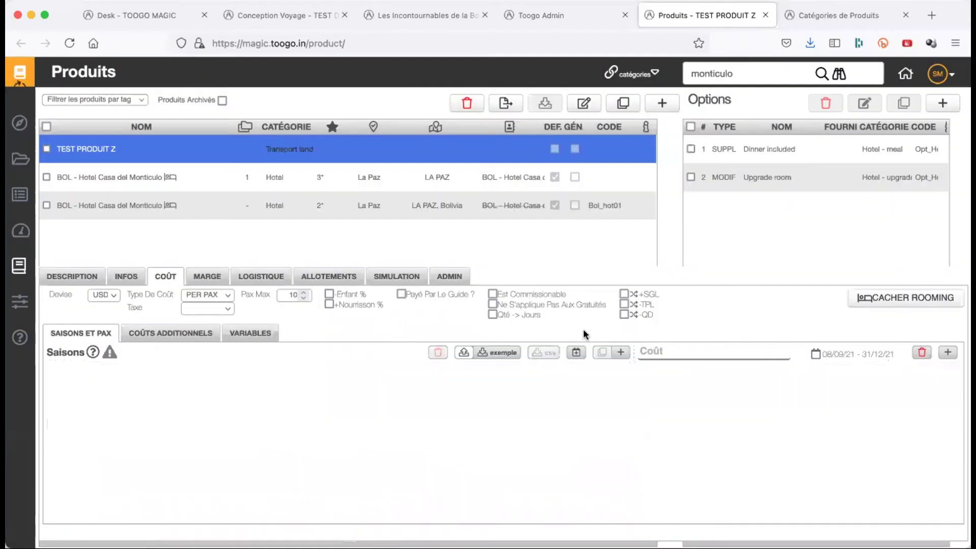
pyautogui.click(753, 392)
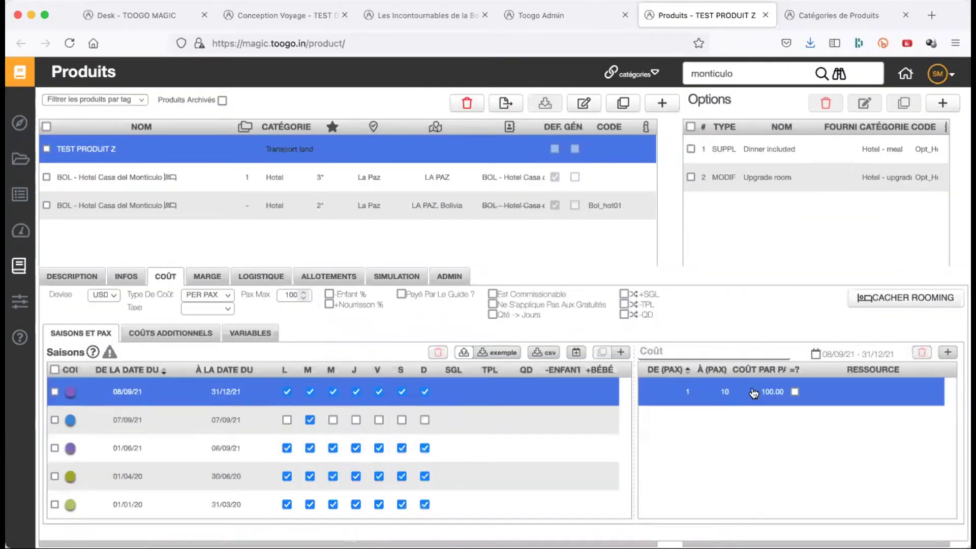
pyautogui.click(765, 392)
pyautogui.write('20')
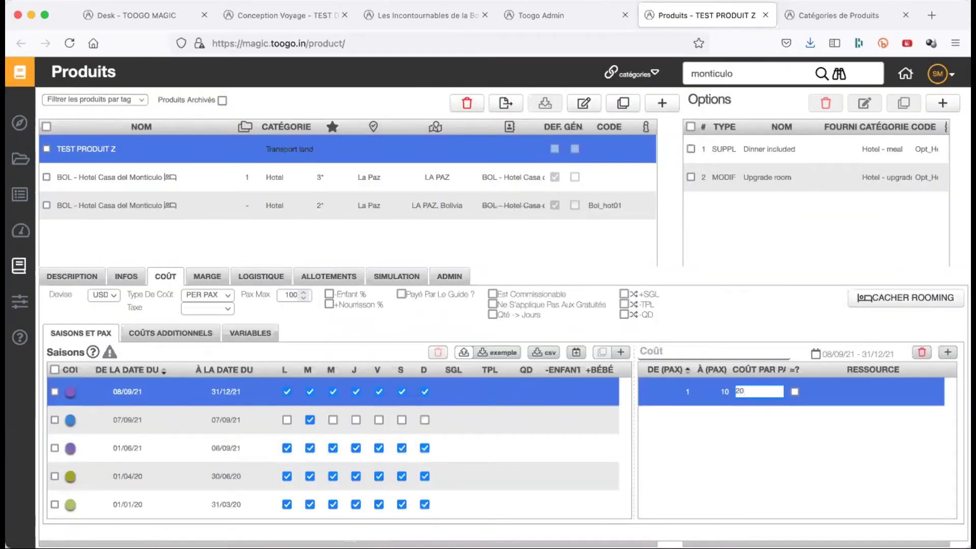
pyautogui.press('Return')
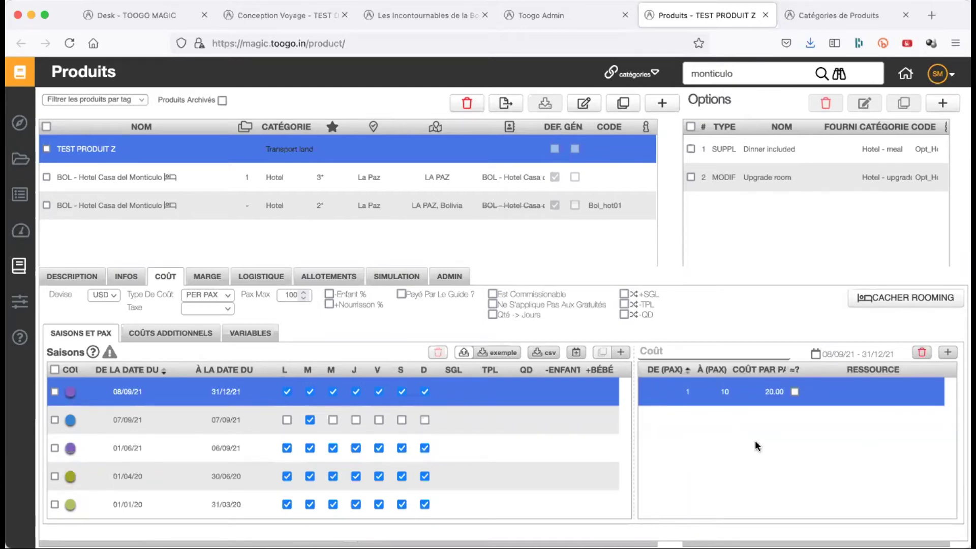
# - Try 25.00 and 27.00 as the per-pax cost before settling back on 20.00
pyautogui.click(771, 393)
pyautogui.click(771, 393)
pyautogui.write('25.00')
pyautogui.press('Return')
pyautogui.doubleClick(771, 392)
pyautogui.write('27.00')
pyautogui.press('Return')
pyautogui.click(771, 392)
pyautogui.write('20.00')
pyautogui.press('Return')
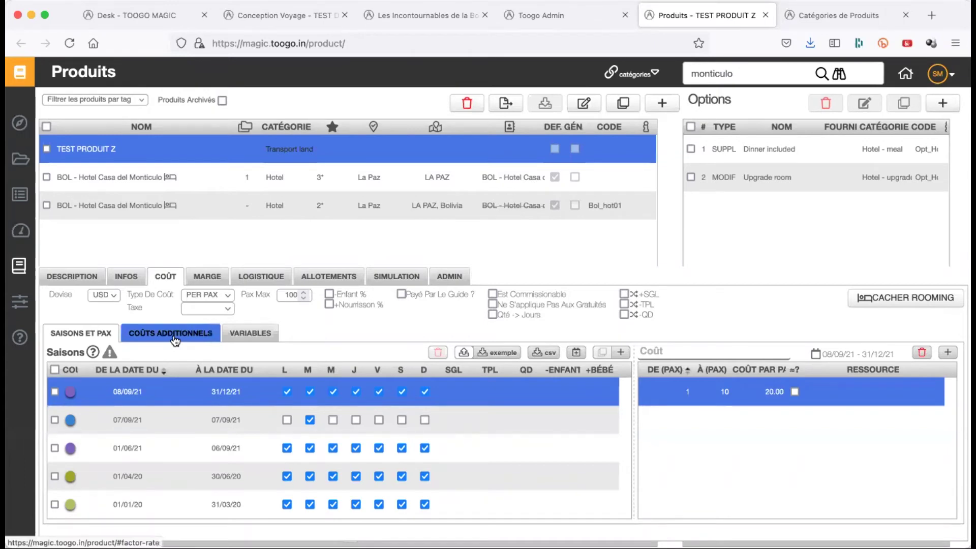
# - In Coûts additionnels, set the PER PAX line's value to 5.00 and comment it 'Entree musee'
pyautogui.click(175, 336)
pyautogui.click(156, 401)
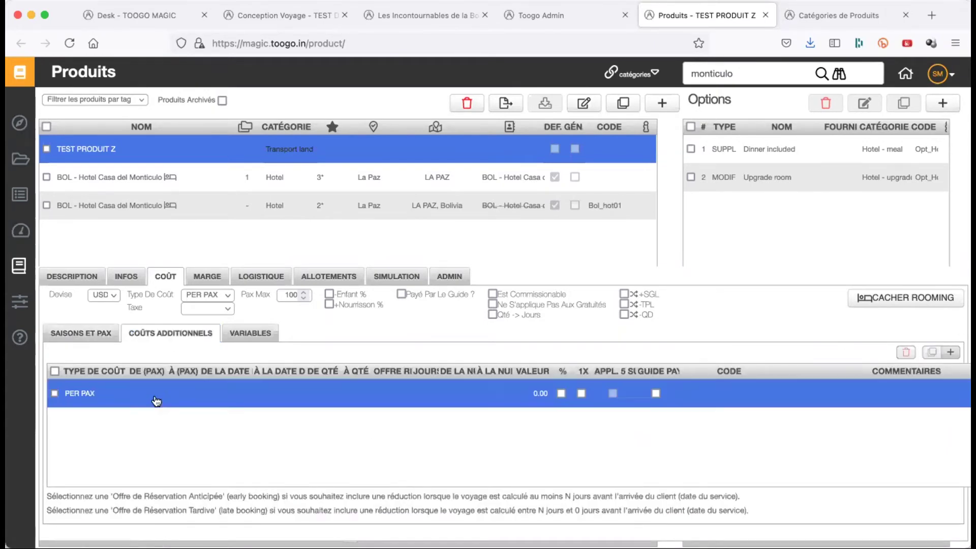
pyautogui.click(533, 395)
pyautogui.write('5')
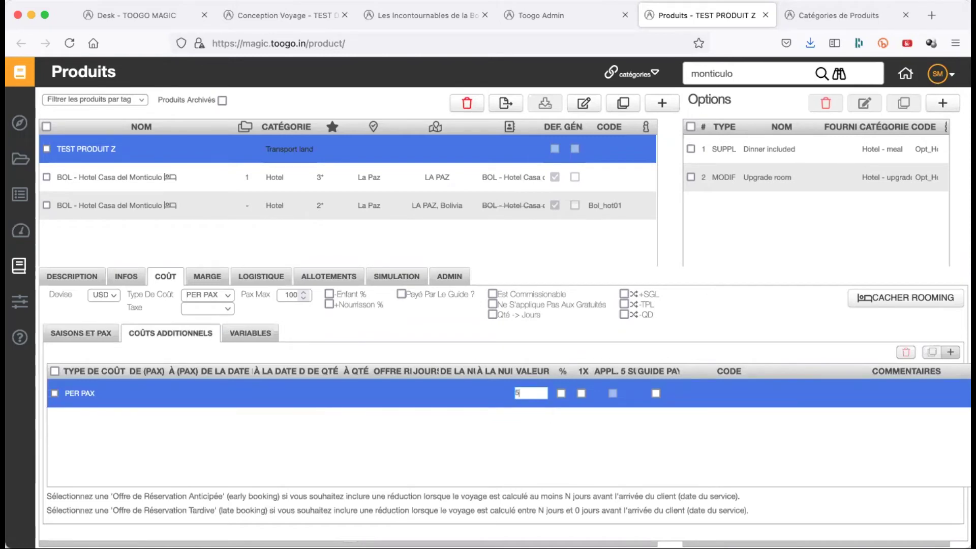
pyautogui.click(77, 416)
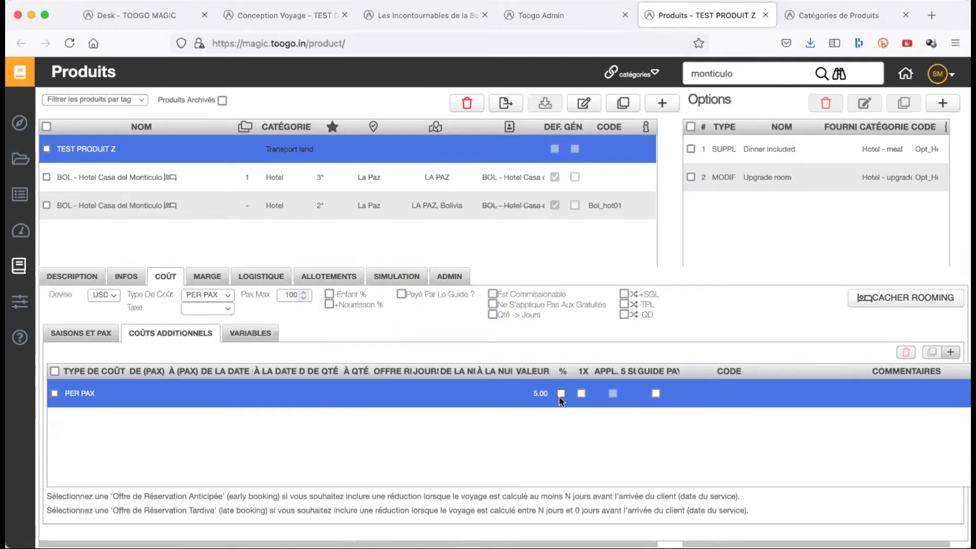
pyautogui.click(540, 394)
pyautogui.click(885, 396)
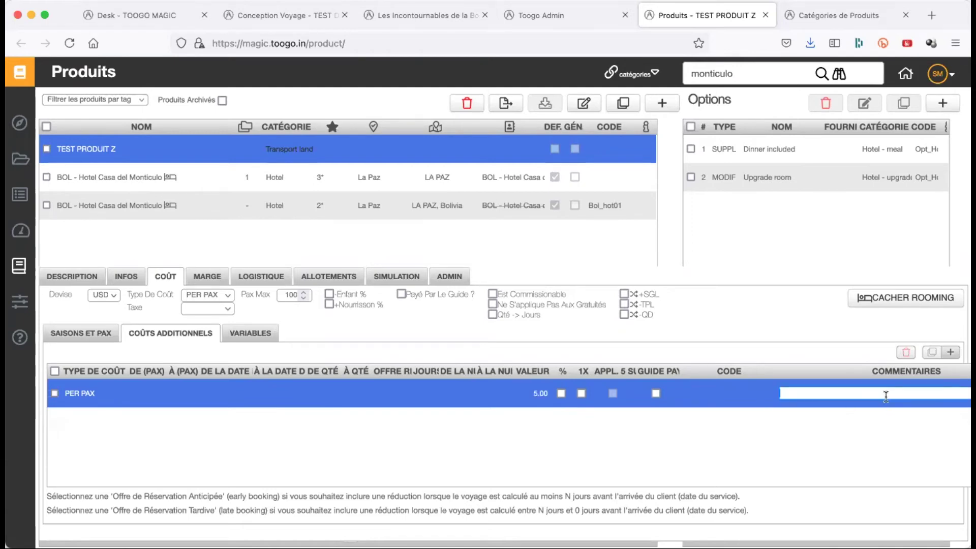
pyautogui.write('Entree musee')
pyautogui.press('Return')
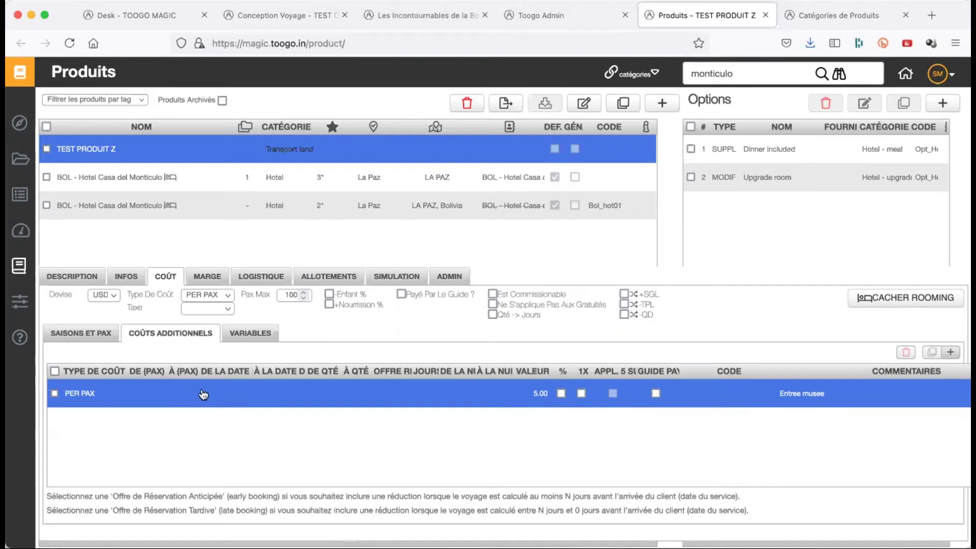
# - Keep the cost type PER PAX and set the additional cost's pax range to 5 to 5
pyautogui.click(102, 338)
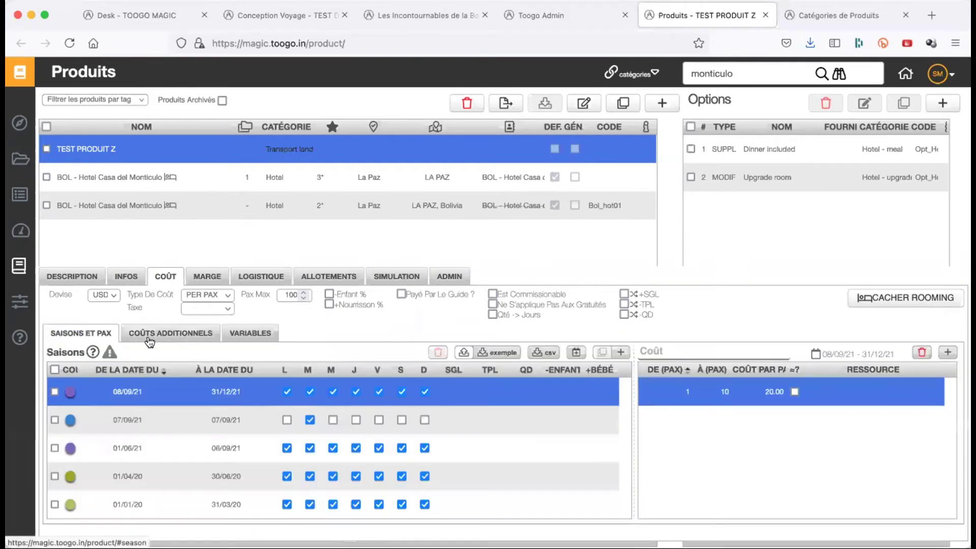
pyautogui.click(196, 296)
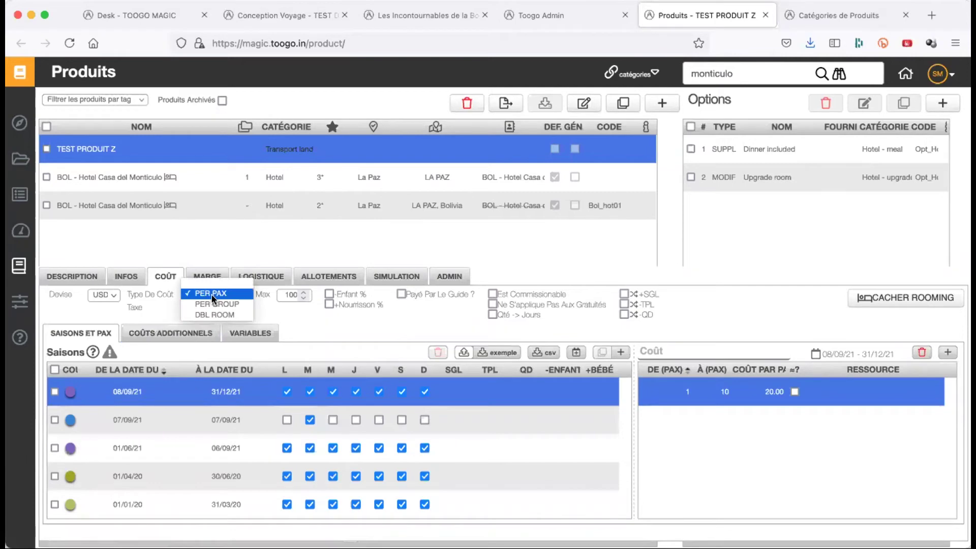
pyautogui.click(238, 297)
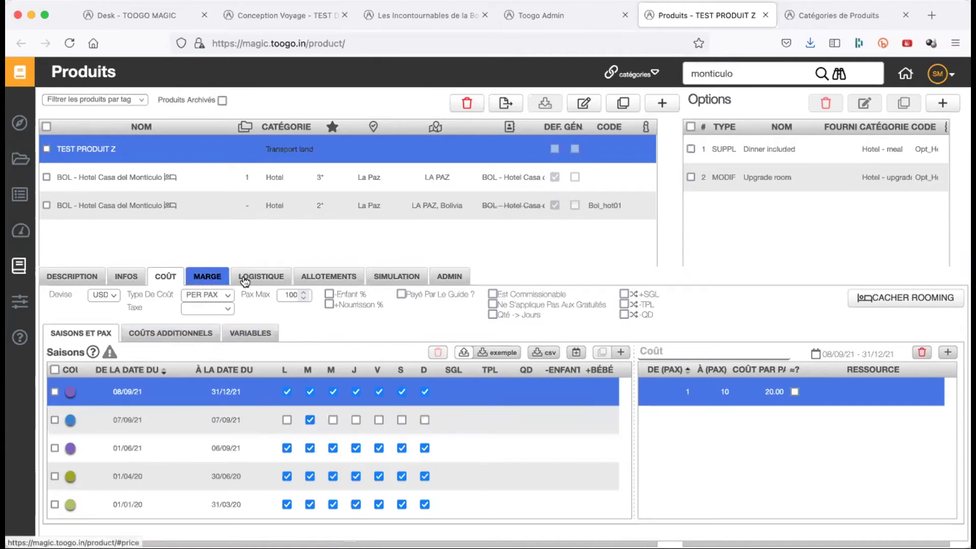
pyautogui.click(198, 335)
pyautogui.click(136, 393)
pyautogui.write('5')
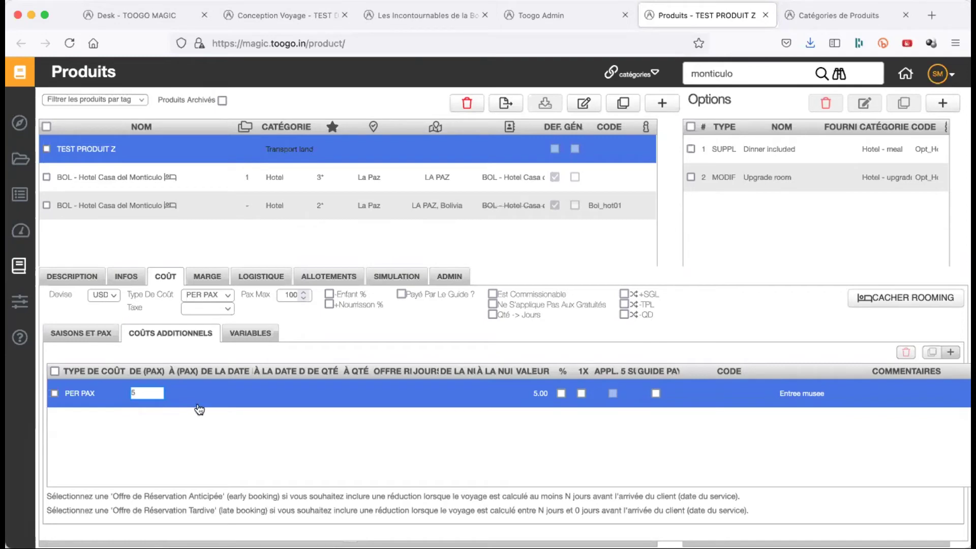
pyautogui.click(192, 394)
pyautogui.write('5')
pyautogui.click(235, 414)
# - Set the additional cost value to -20.00 with the comment 'Gratuité 5 personne'
pyautogui.click(87, 335)
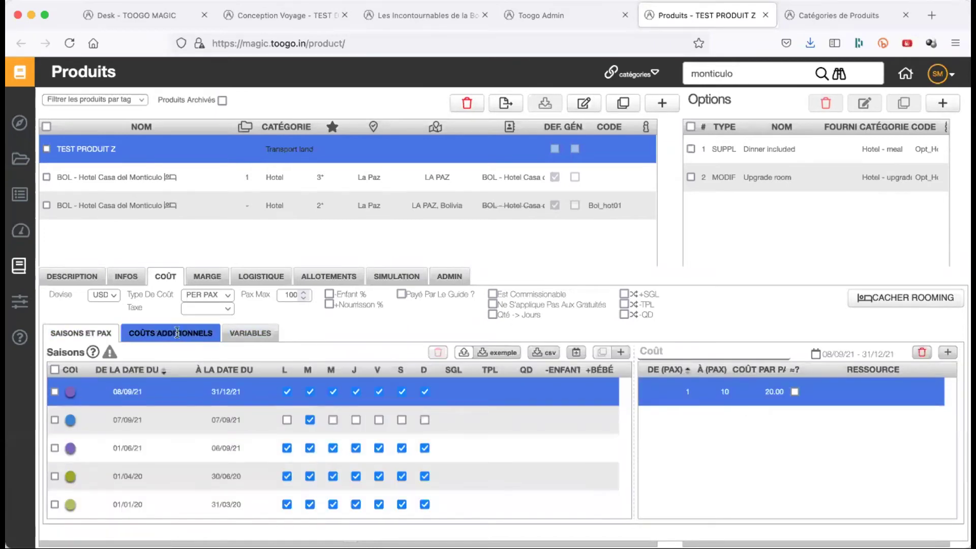
pyautogui.click(170, 333)
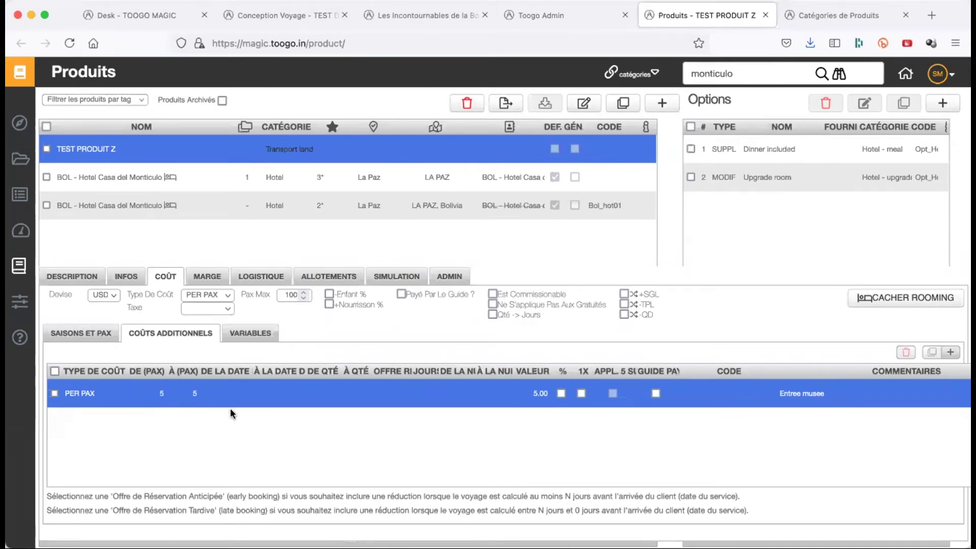
pyautogui.click(533, 393)
pyautogui.write('-20')
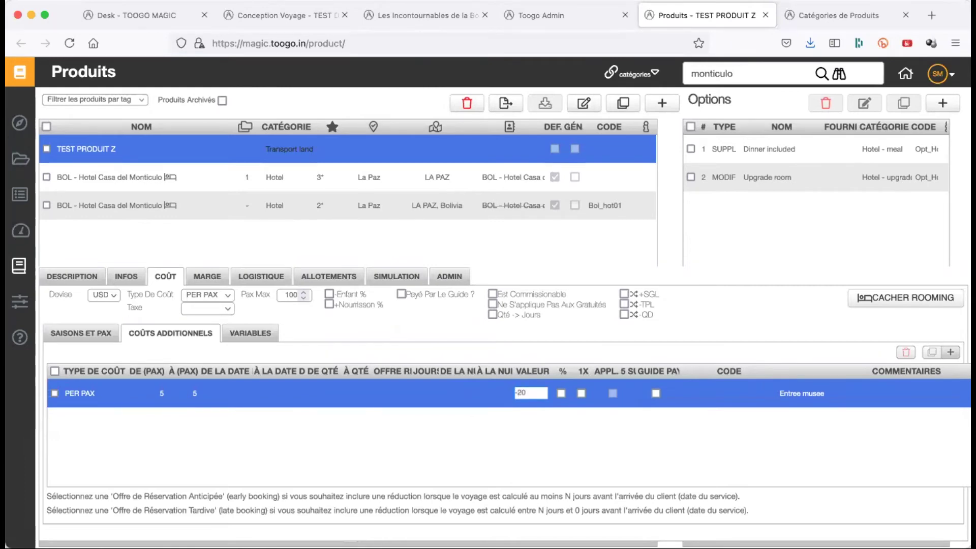
pyautogui.press('Return')
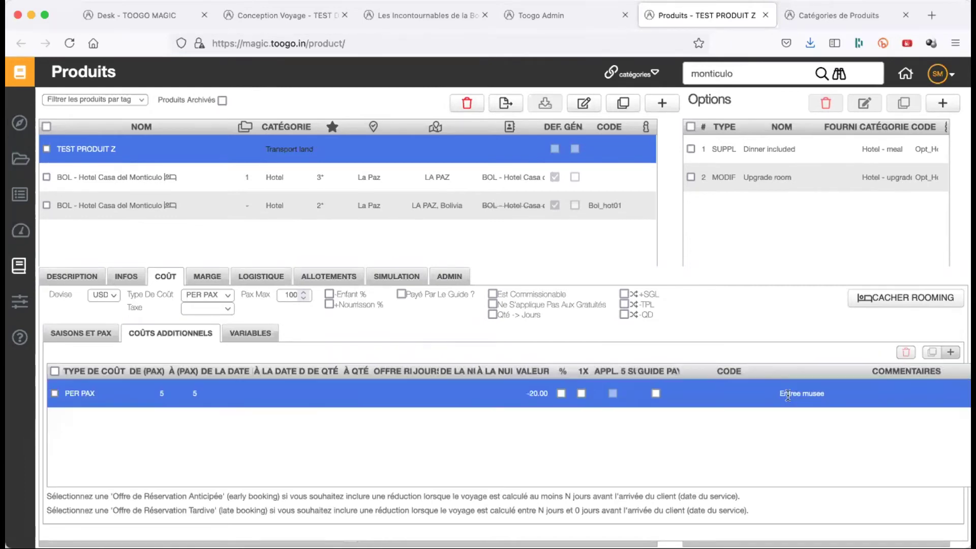
pyautogui.click(787, 395)
pyautogui.write('Gratut')
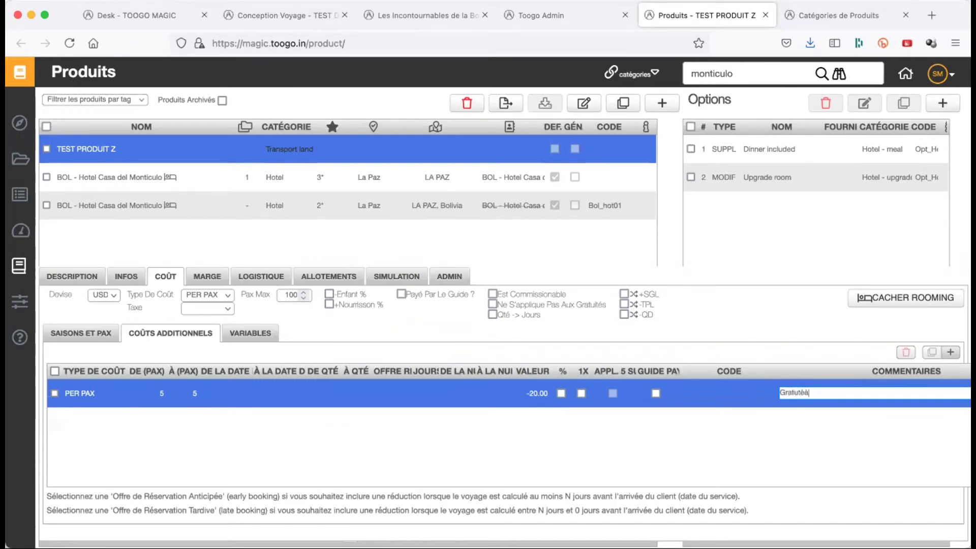
pyautogui.press('BackSpace')
pyautogui.write('ité 5 personne')
pyautogui.press('Return')
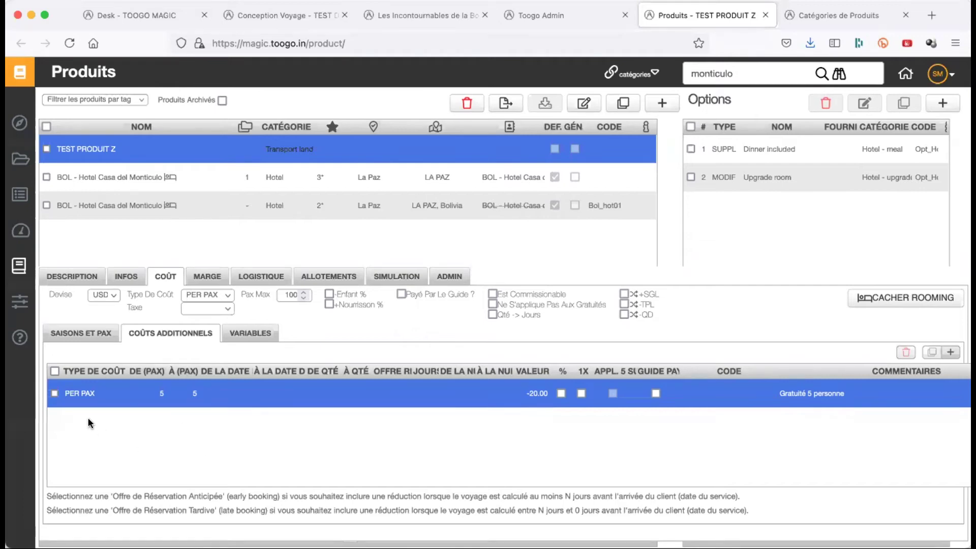
pyautogui.click(55, 393)
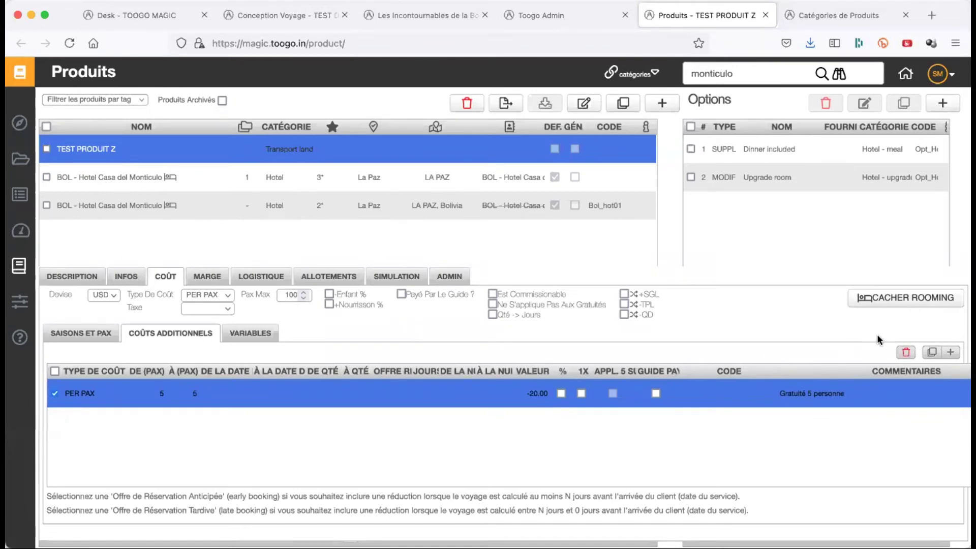
# - Delete the PER PAX additional-cost line and show the empty VARIABLES list
pyautogui.click(906, 352)
pyautogui.click(553, 443)
pyautogui.click(257, 337)
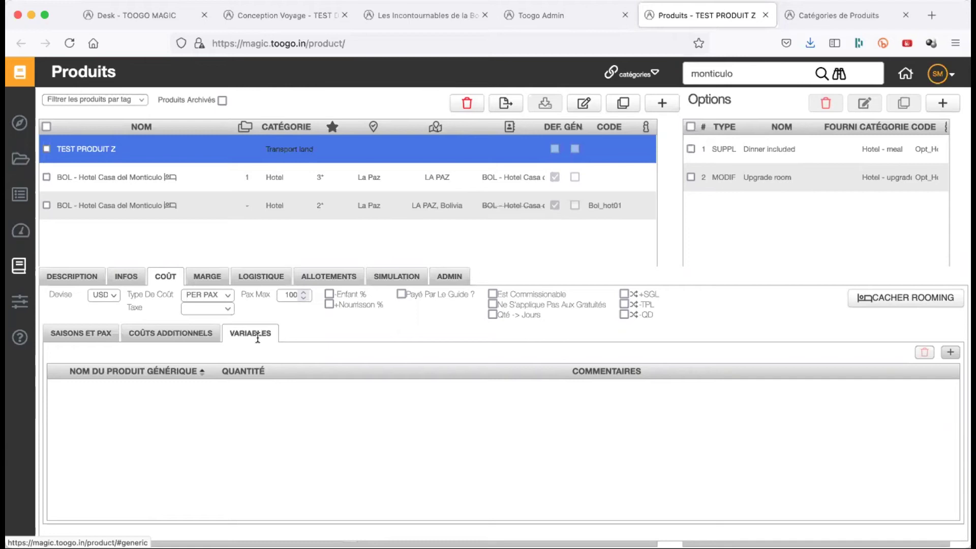
# - Return to the SAISONS ET PAX table, where the 1–10 pax band costs 20.00 per pax
pyautogui.click(92, 332)
pyautogui.click(445, 426)
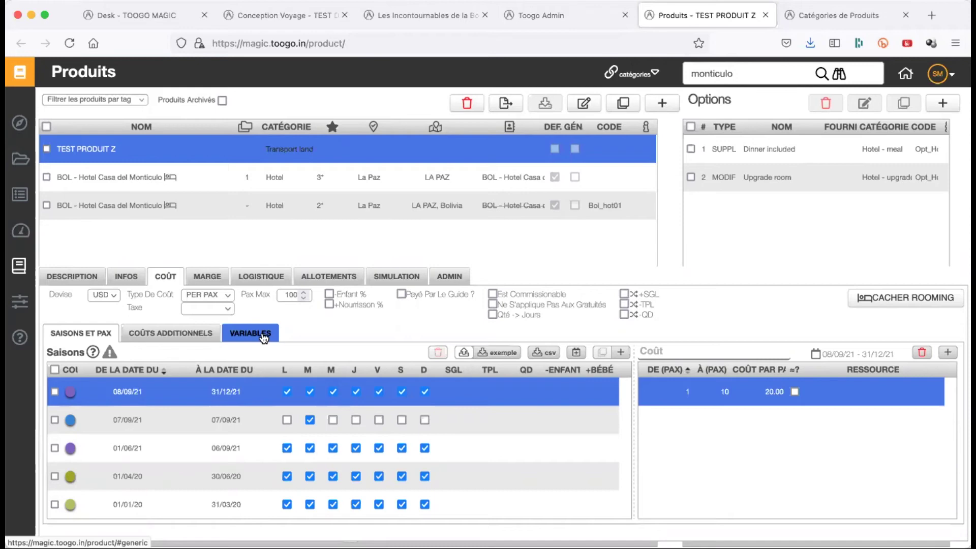
# - Show the VARIABLES sub-tab, which still lists no generic products
pyautogui.click(263, 335)
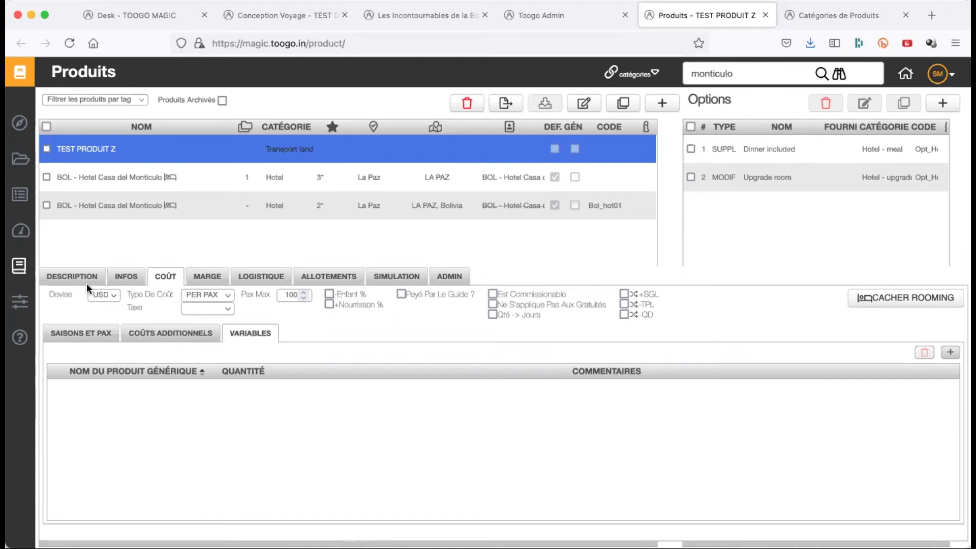
# - Go back to the seasons and pax costs, view the empty VARIABLES list, then load the MARGE rates
pyautogui.click(82, 333)
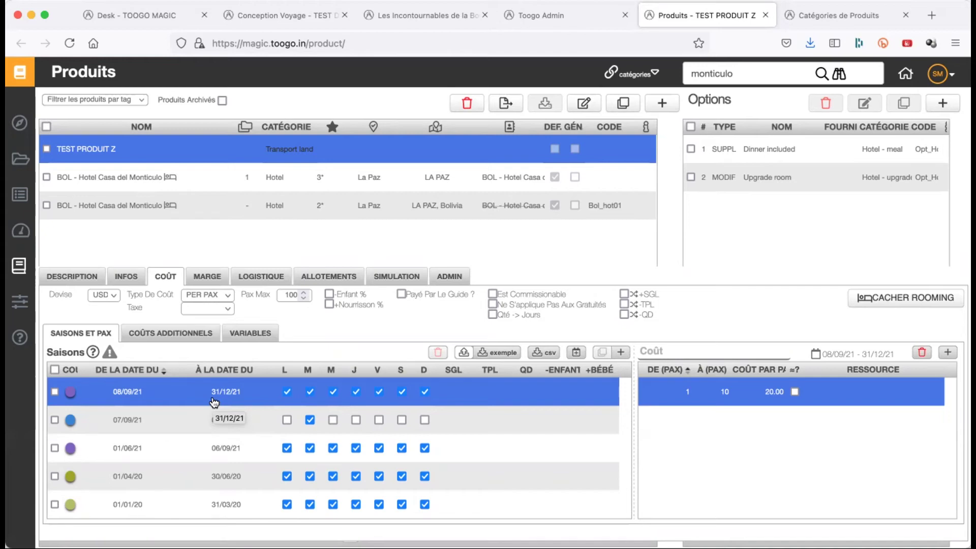
pyautogui.click(250, 333)
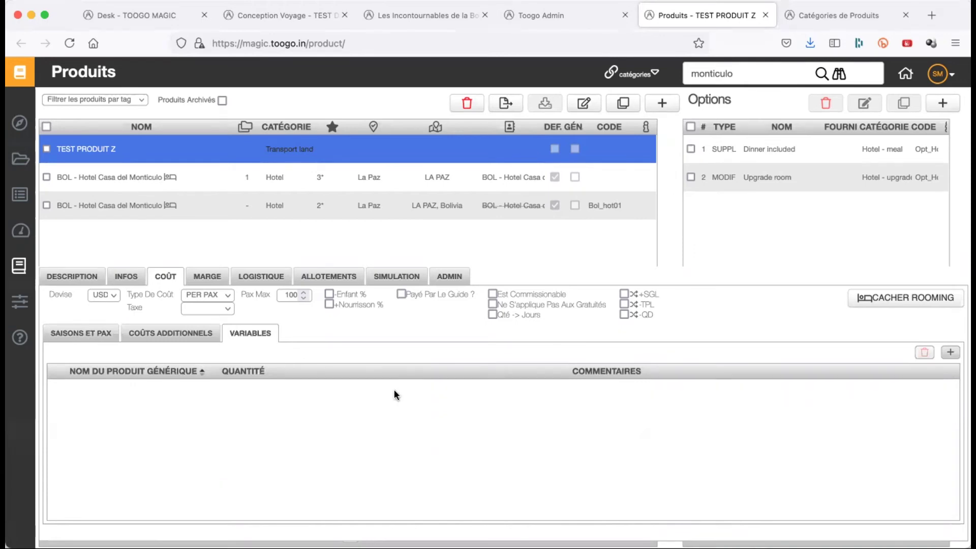
pyautogui.click(213, 275)
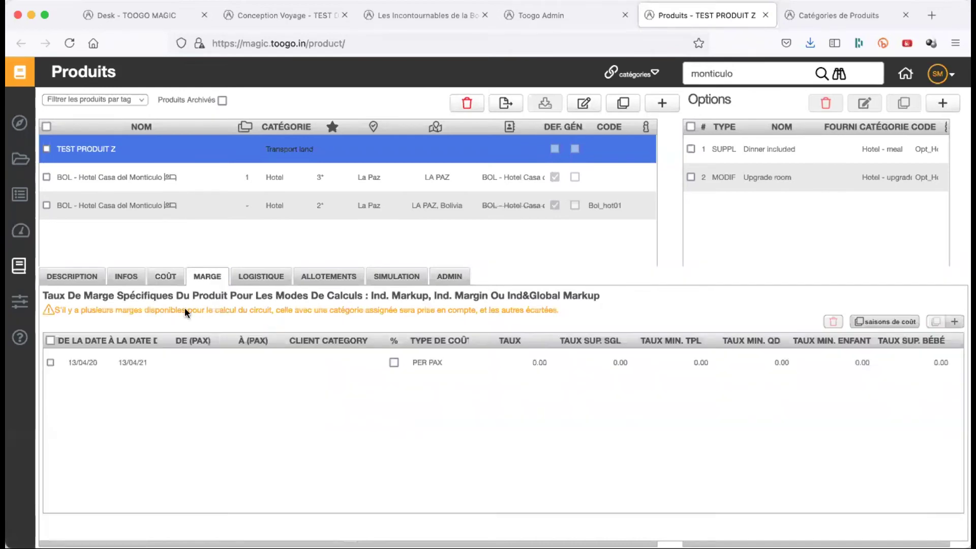
pyautogui.click(193, 362)
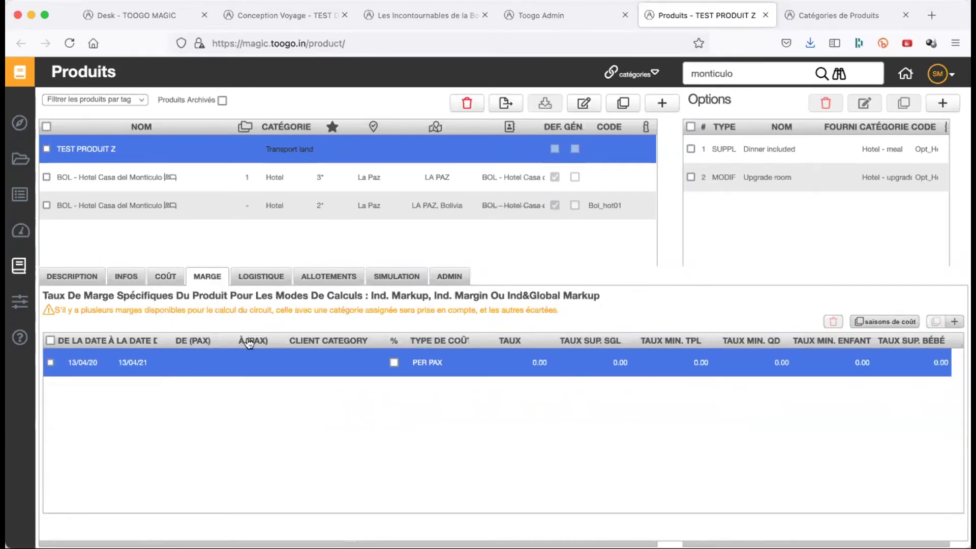
pyautogui.tripleClick(409, 295)
pyautogui.click(571, 517)
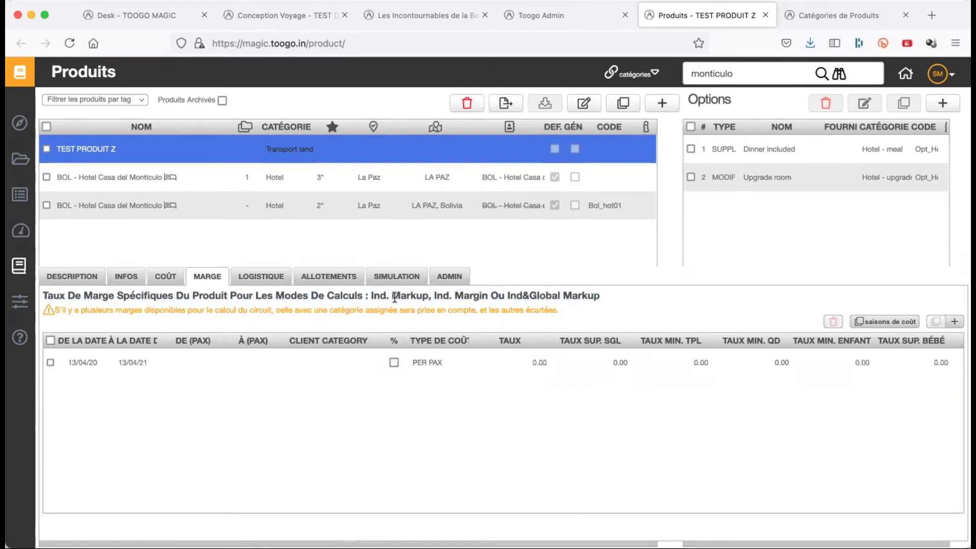
pyautogui.click(496, 362)
pyautogui.click(489, 337)
pyautogui.click(54, 360)
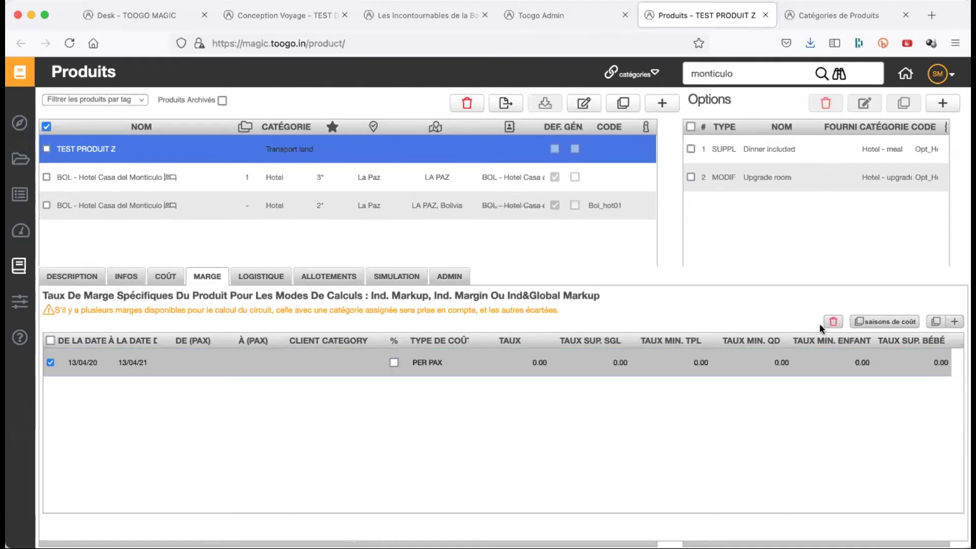
pyautogui.click(49, 363)
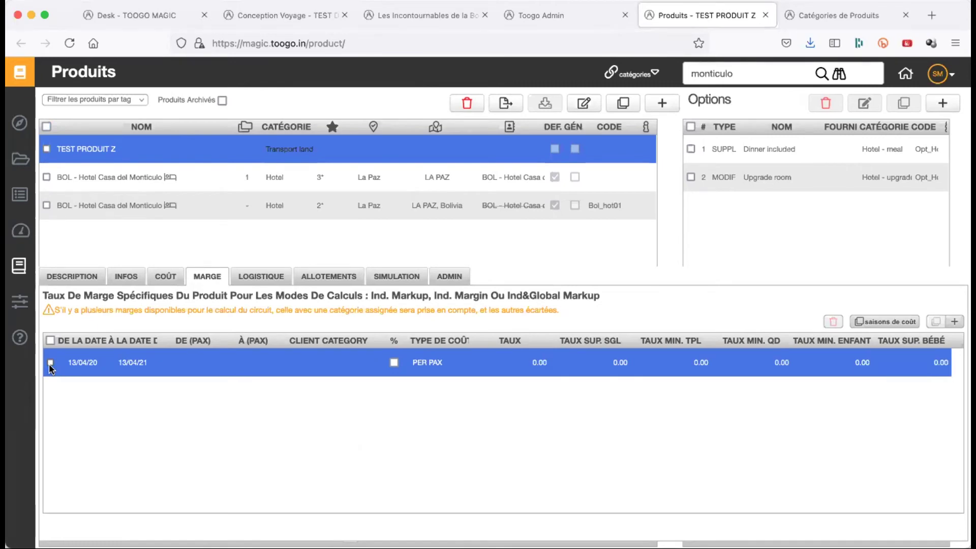
pyautogui.click(181, 456)
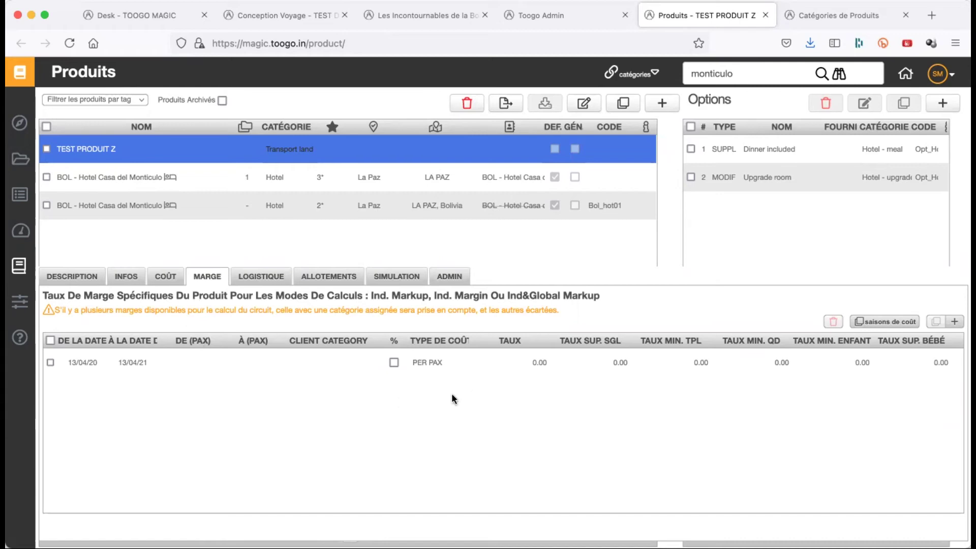
pyautogui.click(379, 375)
pyautogui.click(443, 377)
pyautogui.click(508, 364)
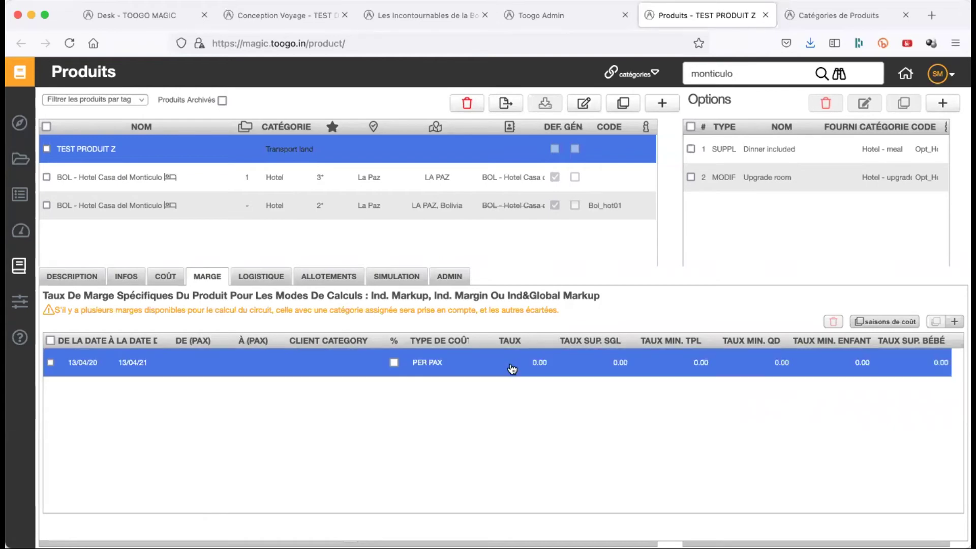
pyautogui.click(418, 403)
pyautogui.click(73, 370)
pyautogui.click(50, 363)
# - Delete the ticked 13/04/20–13/04/21 PER PAX margin row and confirm the deletion
pyautogui.click(834, 322)
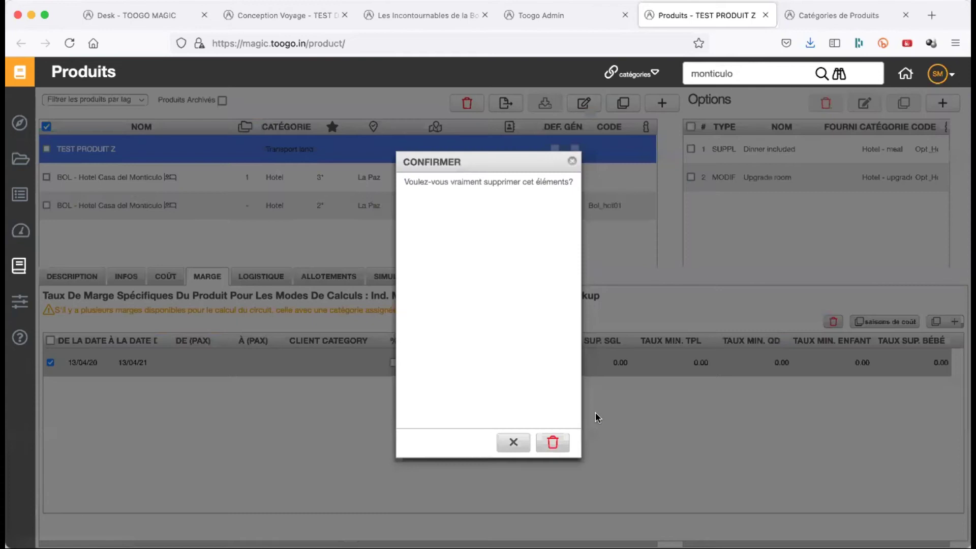
pyautogui.click(551, 443)
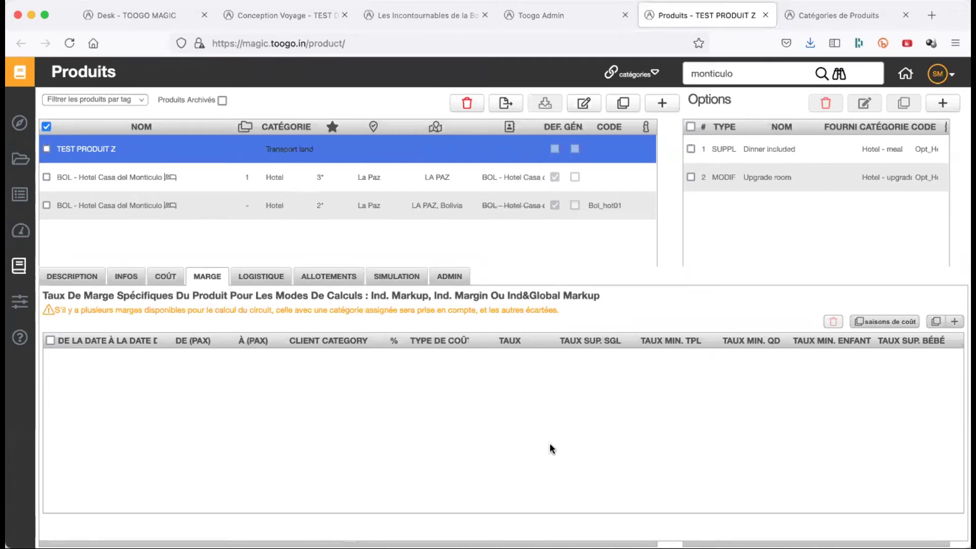
pyautogui.click(955, 321)
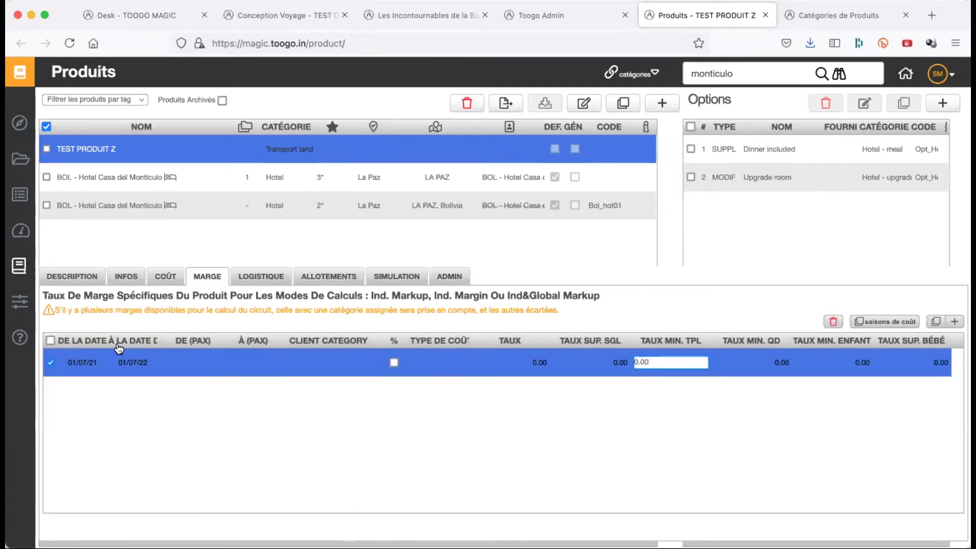
pyautogui.click(202, 372)
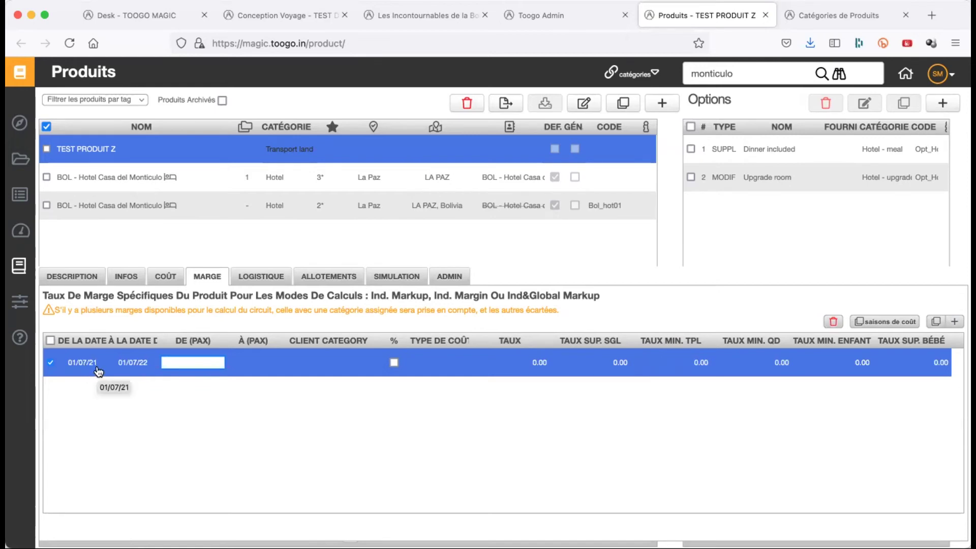
pyautogui.write('1')
pyautogui.click(263, 365)
pyautogui.write('100')
pyautogui.press('Return')
pyautogui.click(394, 363)
pyautogui.click(539, 363)
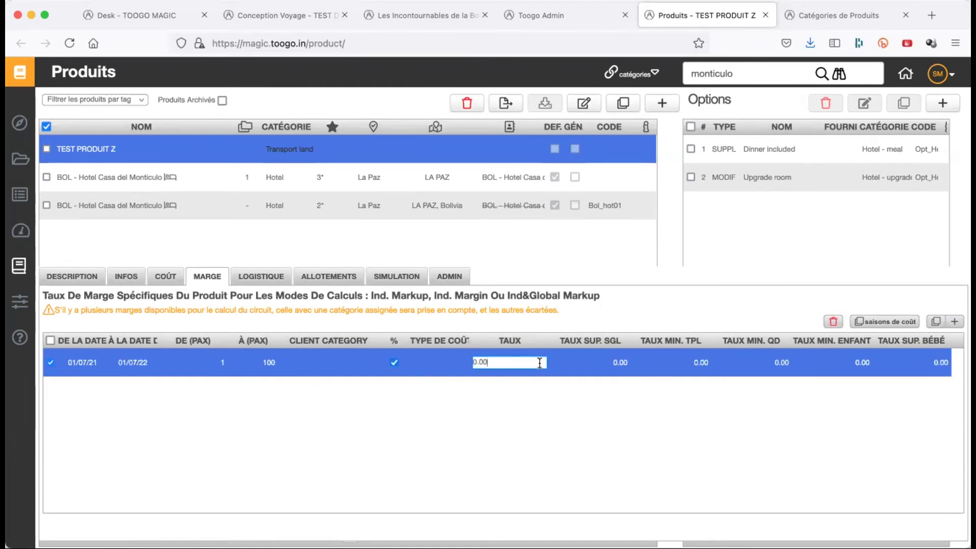
pyautogui.write('10.00')
pyautogui.press('Return')
pyautogui.click(604, 363)
pyautogui.write('10.00')
pyautogui.press('Return')
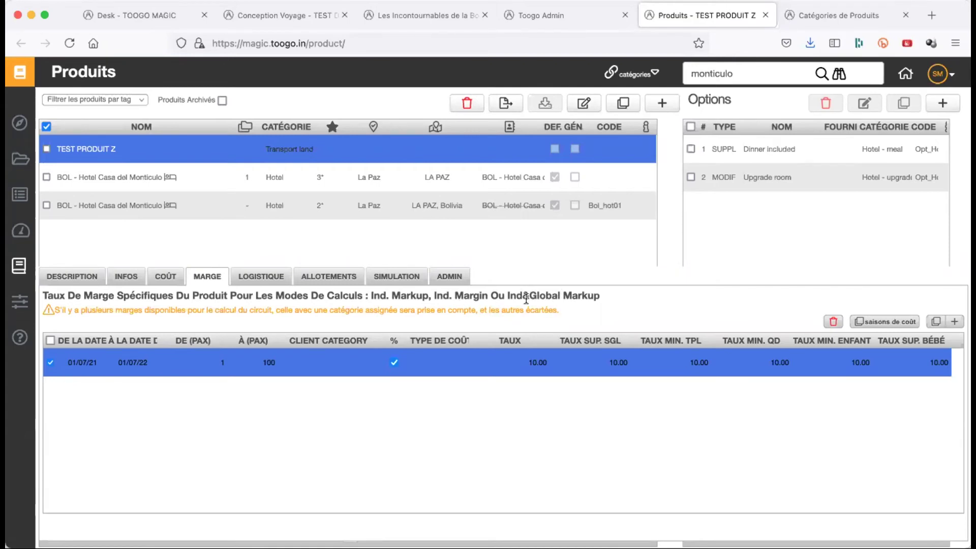
pyautogui.tripleClick(526, 297)
pyautogui.click(584, 501)
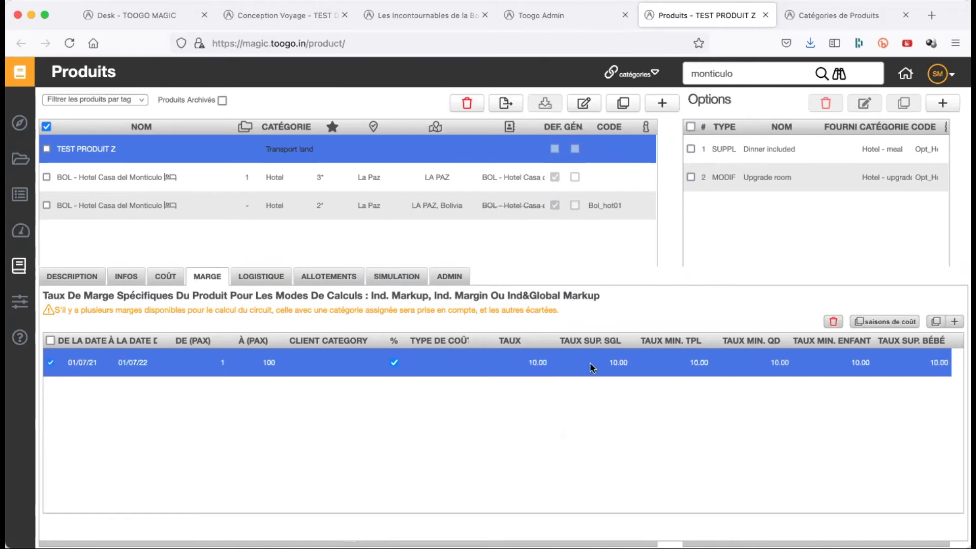
pyautogui.click(832, 322)
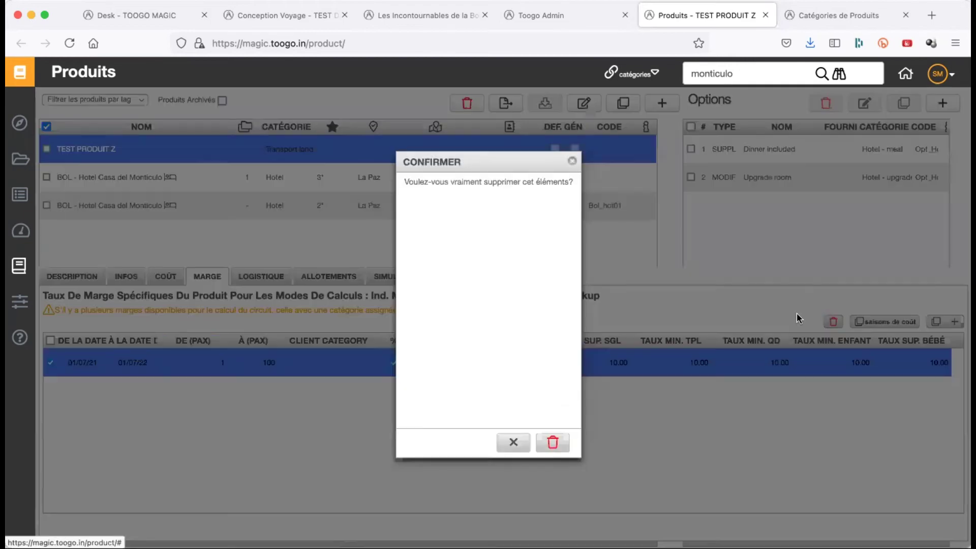
pyautogui.click(559, 444)
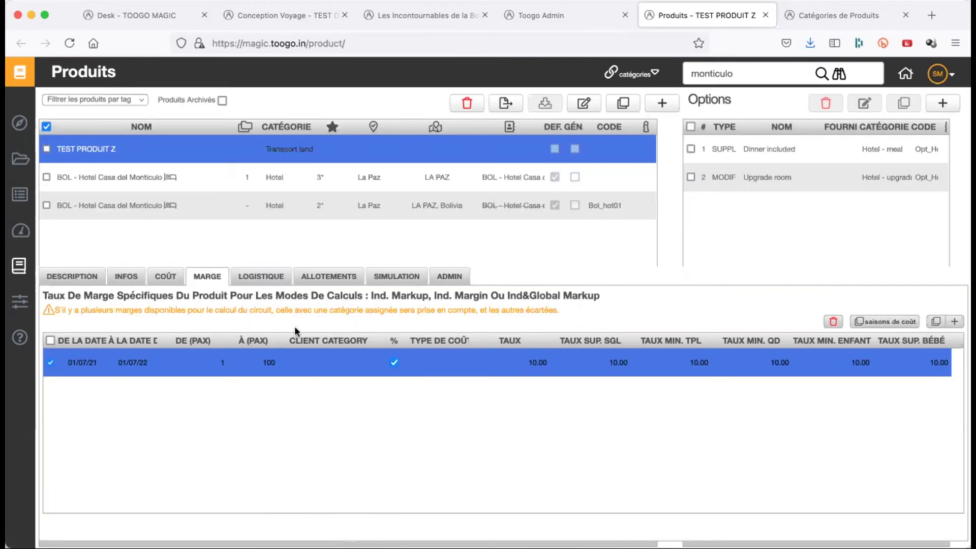
pyautogui.click(266, 278)
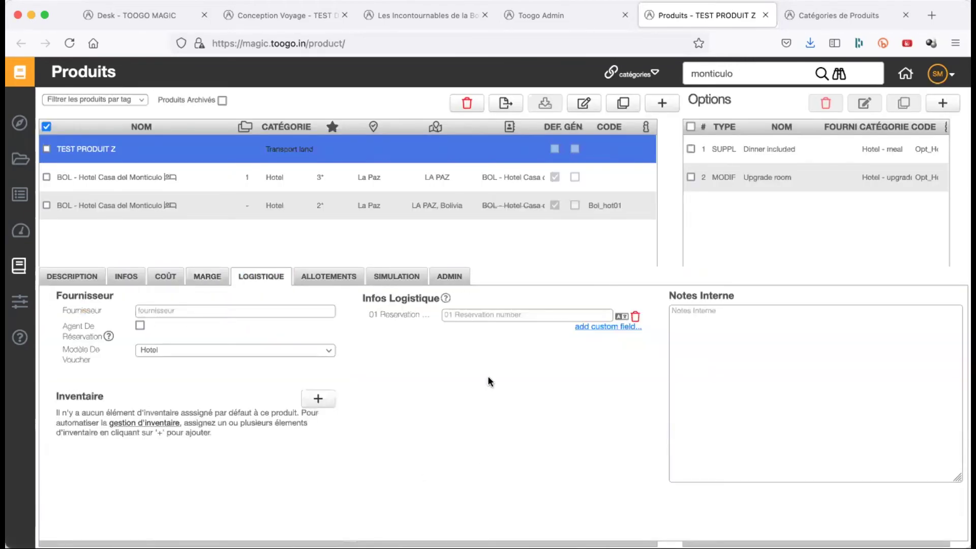
# - Set the supplier to Transporte IAER and tick Agent De Réservation
pyautogui.click(208, 311)
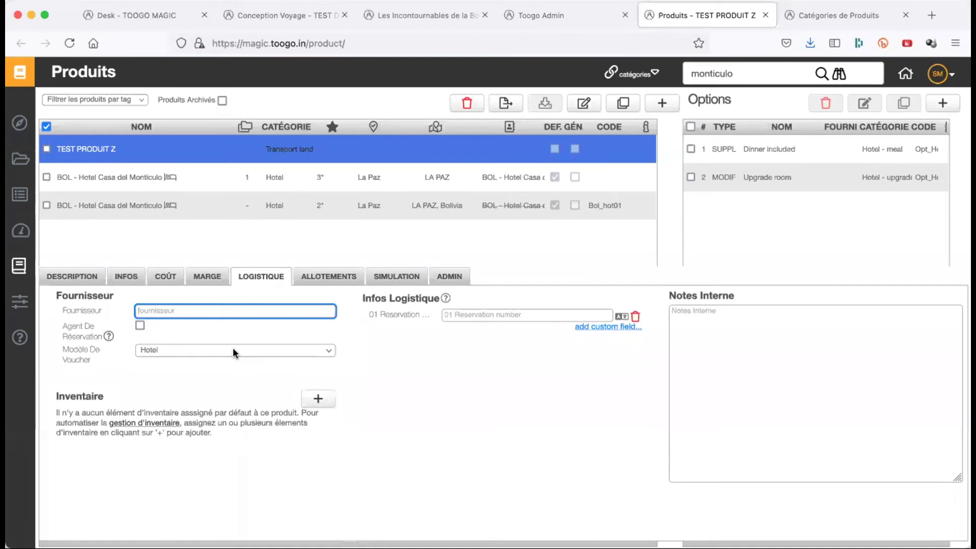
pyautogui.write('iaer')
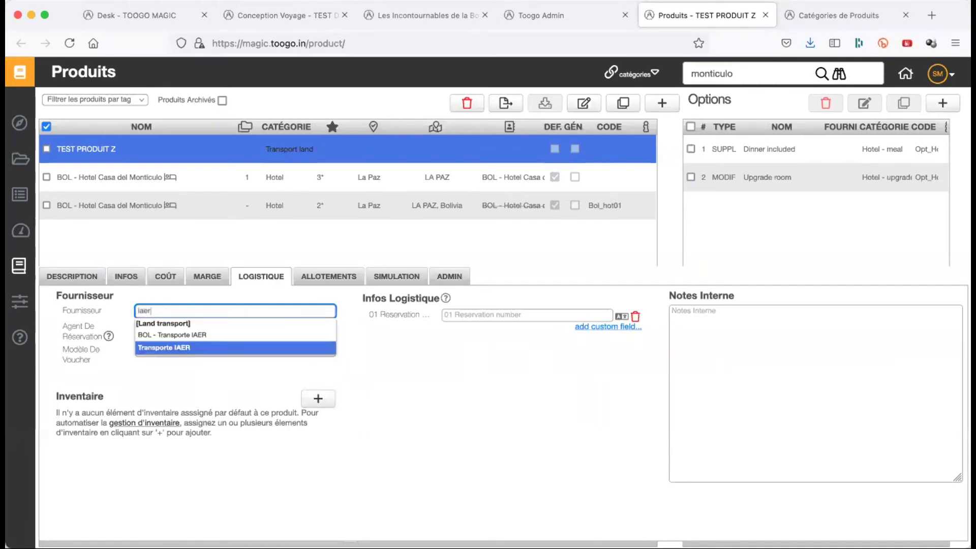
pyautogui.click(233, 348)
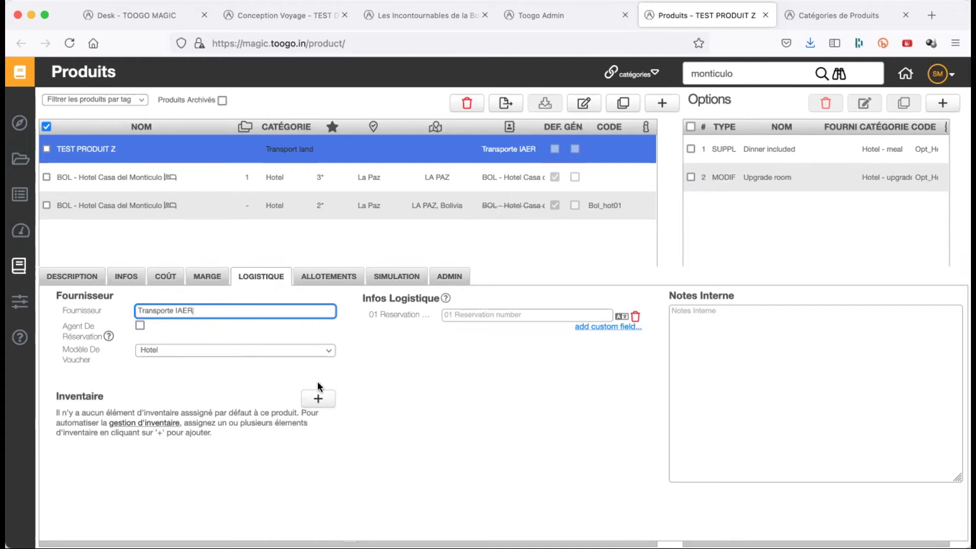
pyautogui.click(367, 417)
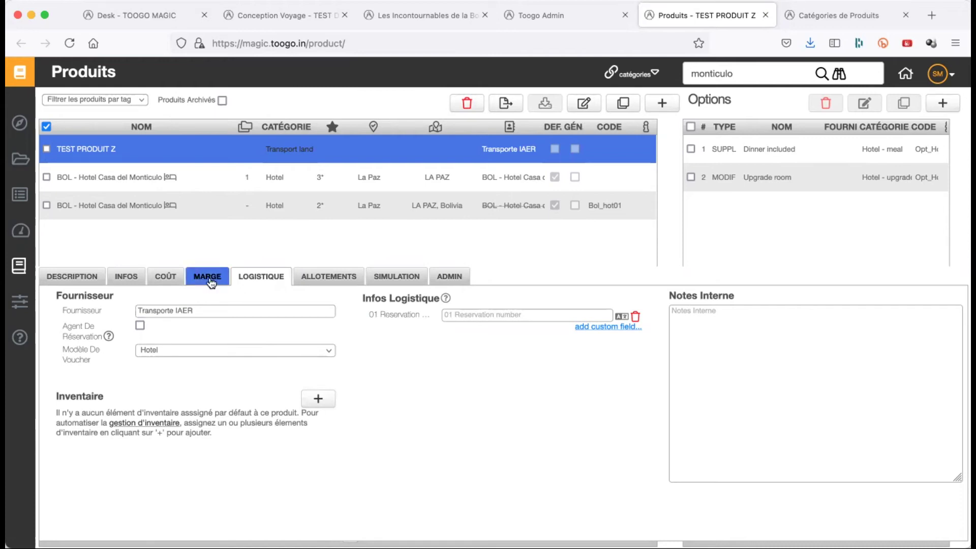
pyautogui.doubleClick(222, 307)
pyautogui.click(222, 306)
pyautogui.click(442, 434)
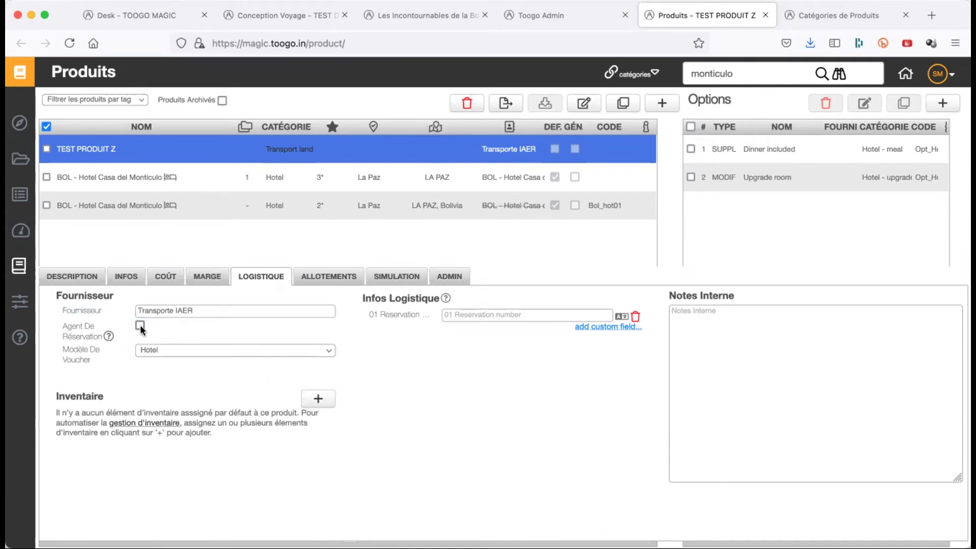
pyautogui.click(141, 326)
pyautogui.click(148, 348)
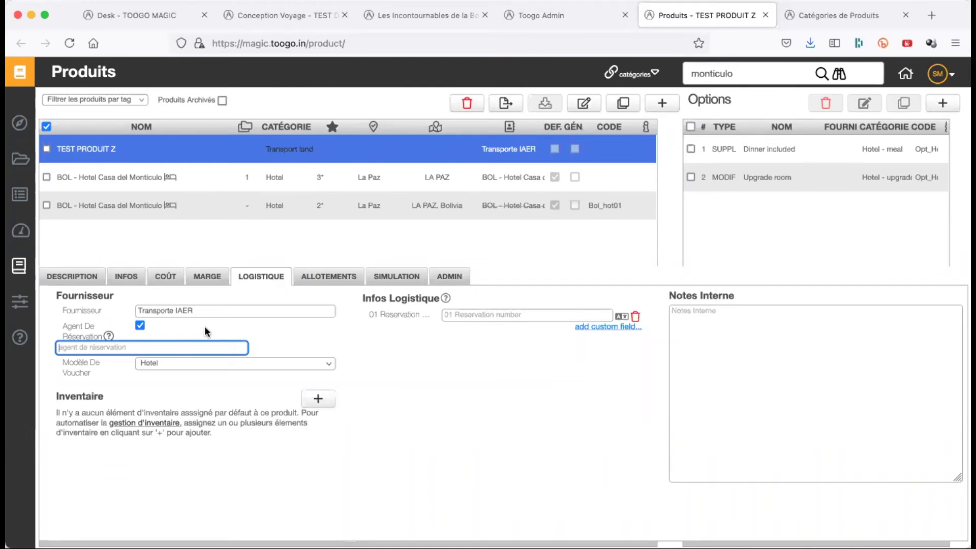
# - Replace the supplier with BOL - Hotel Casa del Monticulo
pyautogui.tripleClick(199, 311)
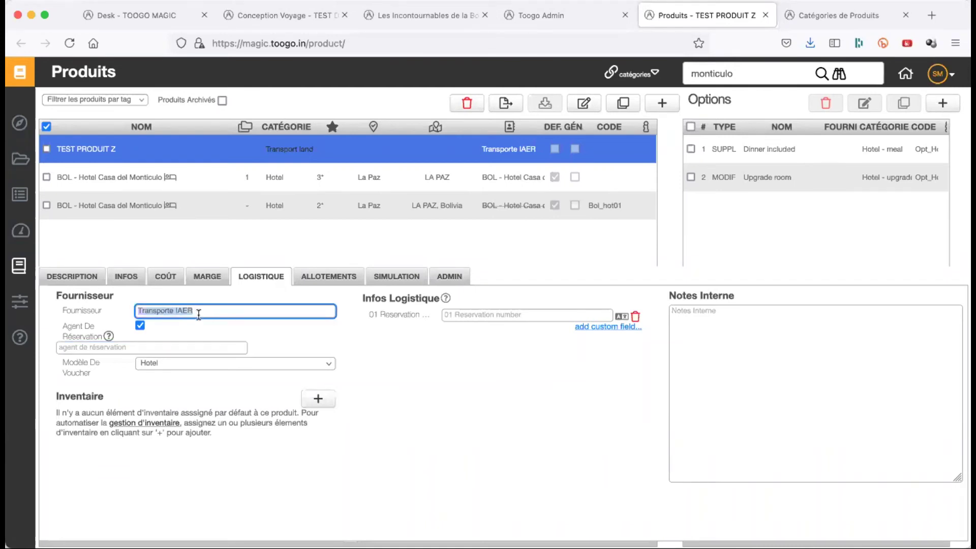
pyautogui.write('montiocul')
pyautogui.press('BackSpace')
pyautogui.press('BackSpace')
pyautogui.press('BackSpace')
pyautogui.press('BackSpace')
pyautogui.write('culo')
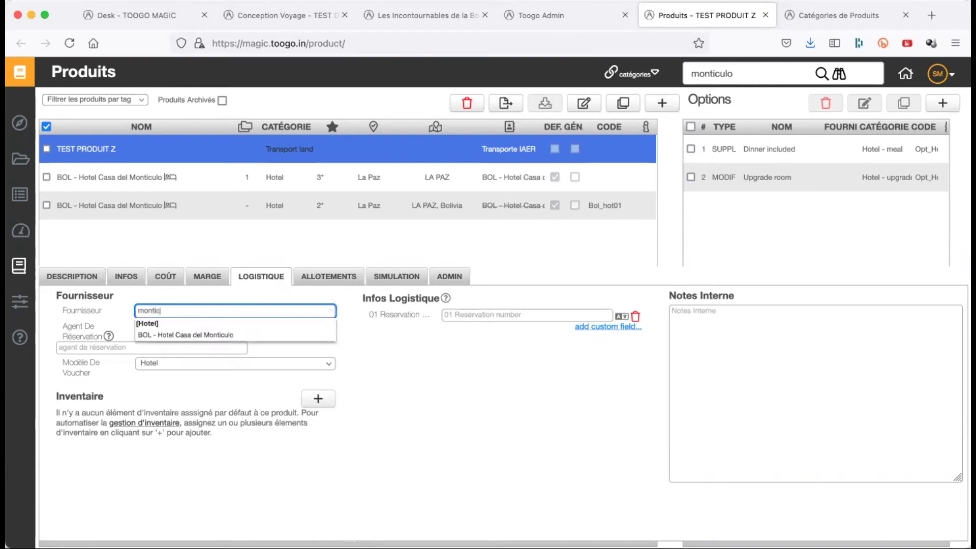
pyautogui.click(203, 333)
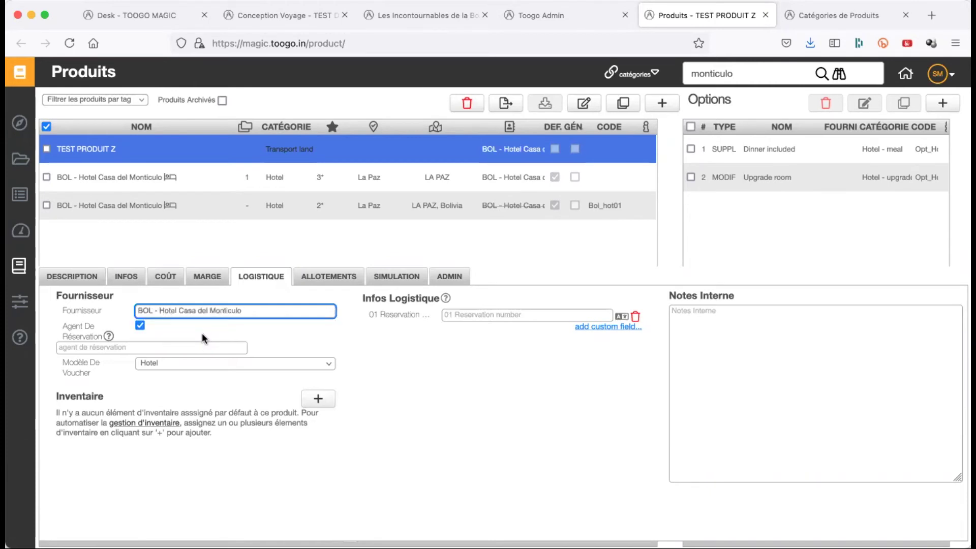
pyautogui.click(269, 337)
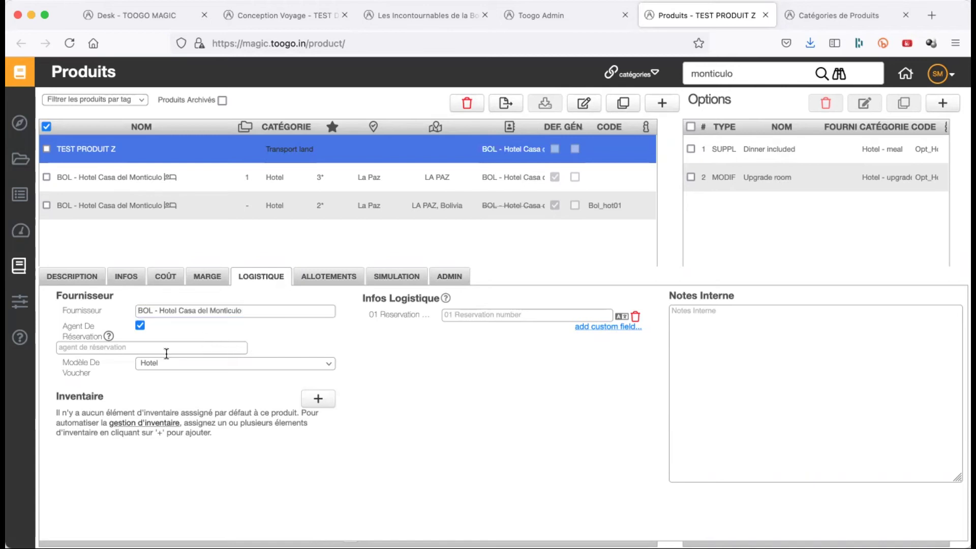
# - Set Transporte IAER as booking agent, then switch the booking agent option off
pyautogui.click(139, 326)
pyautogui.click(140, 326)
pyautogui.click(105, 347)
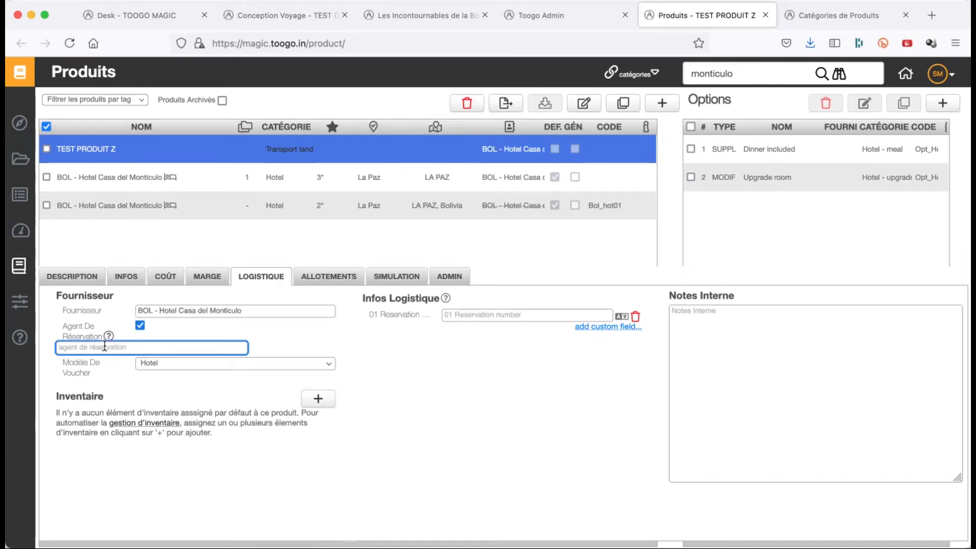
pyautogui.write('iaer')
pyautogui.click(108, 382)
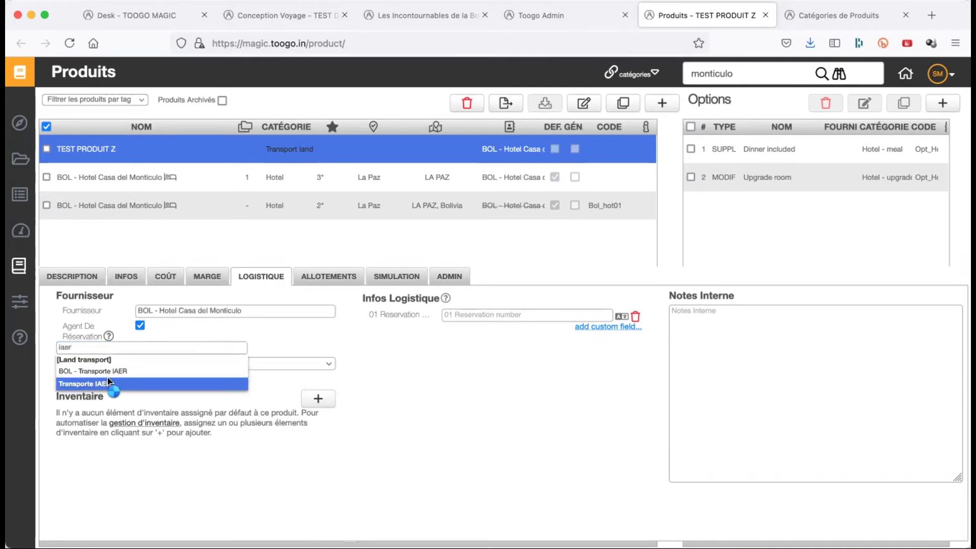
pyautogui.click(499, 438)
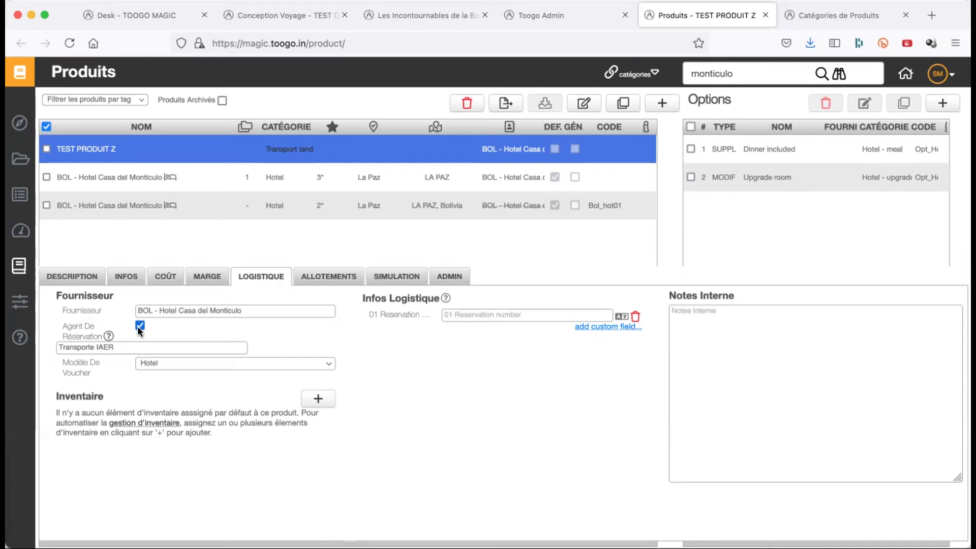
pyautogui.click(139, 326)
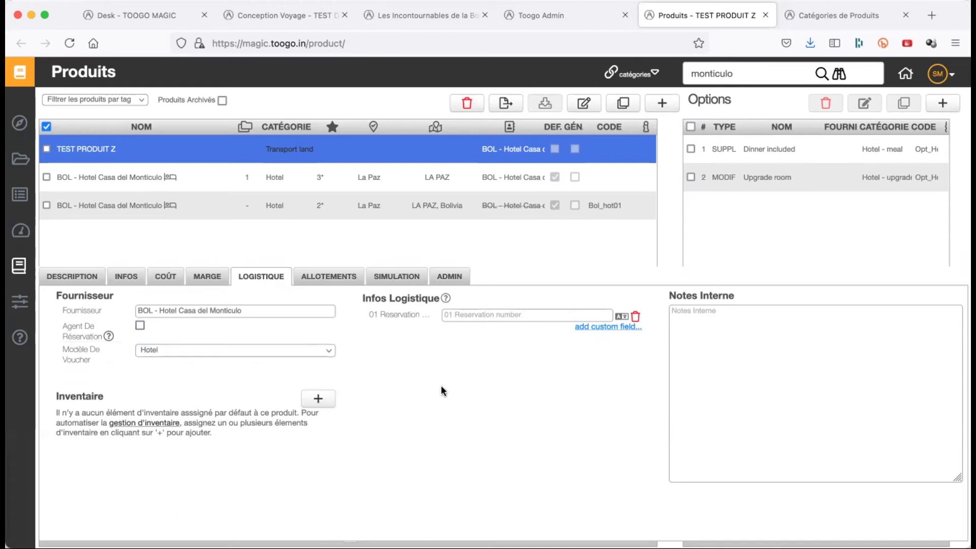
pyautogui.click(239, 350)
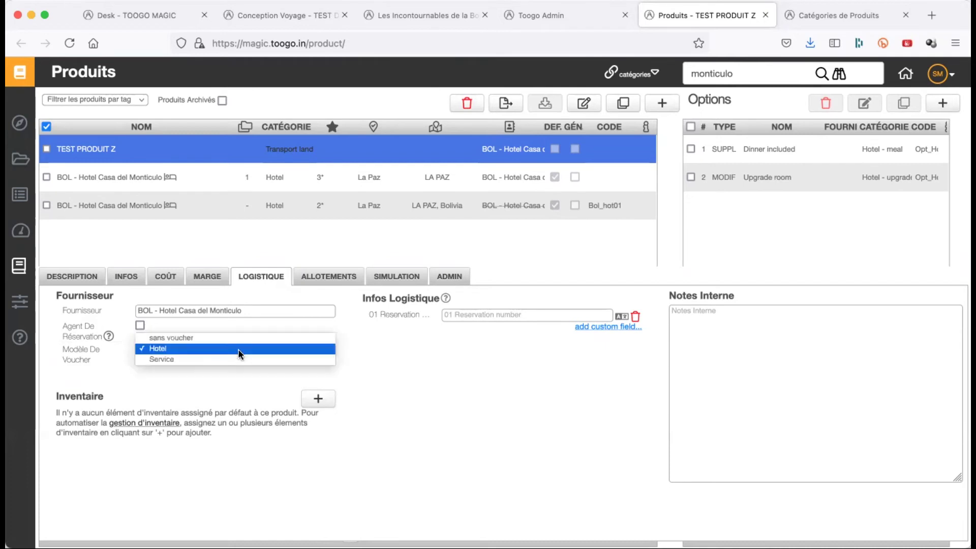
pyautogui.click(238, 349)
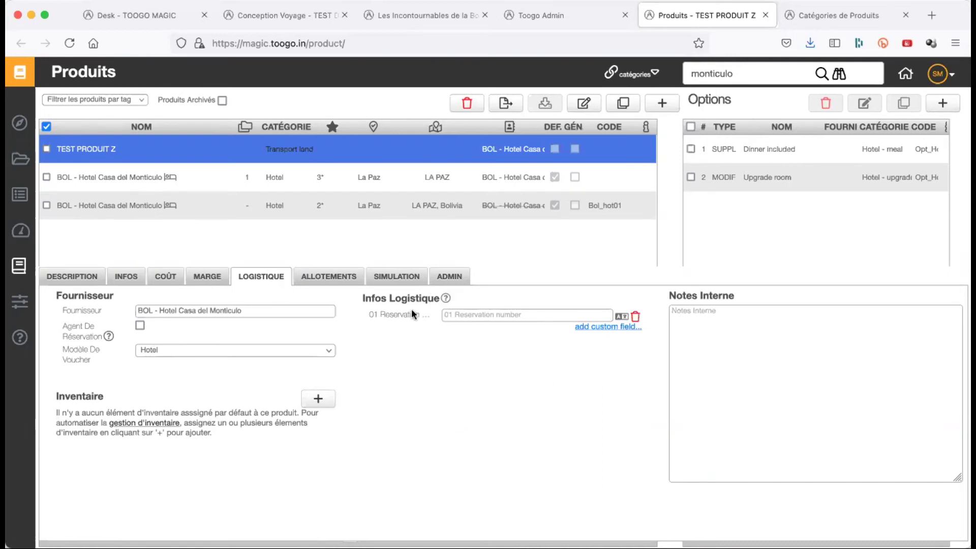
# - Remove the 01 Reservation number custom field and confirm
pyautogui.click(589, 332)
pyautogui.scroll(-2, 568, 277)
pyautogui.scroll(2, 568, 276)
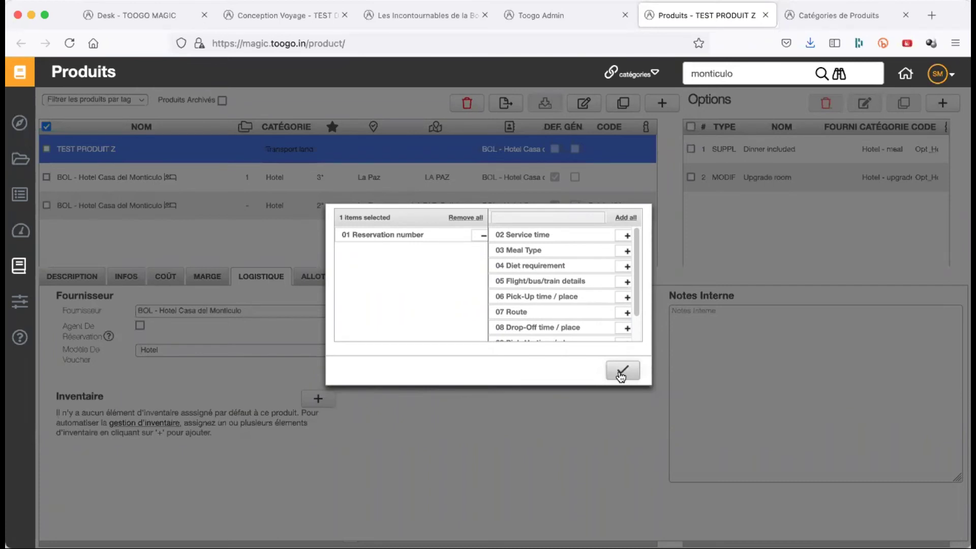
pyautogui.click(483, 238)
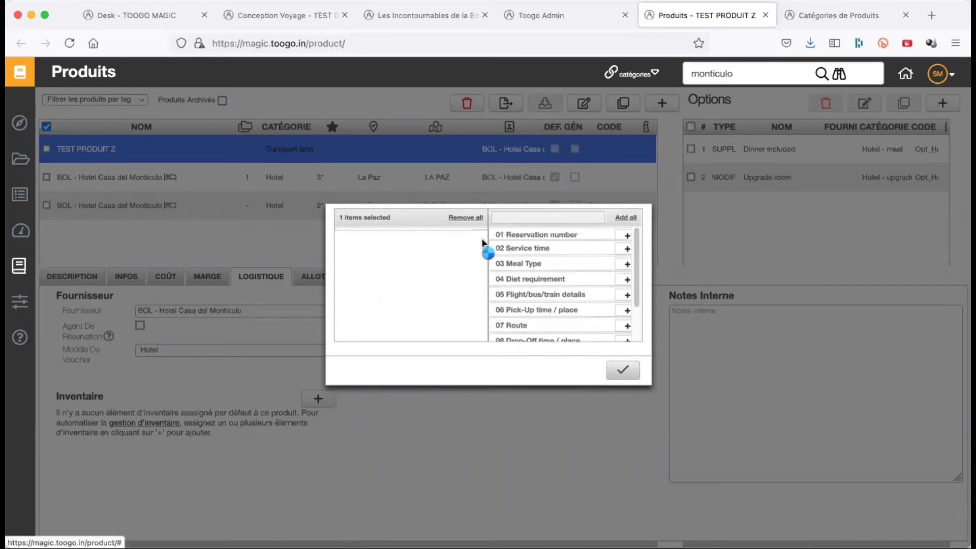
pyautogui.click(622, 370)
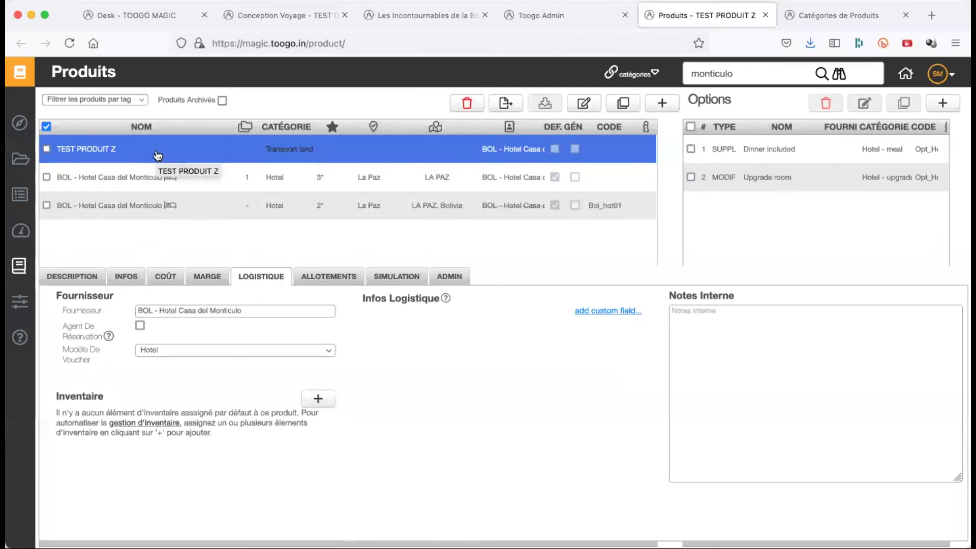
# - Add the 05 Flight/bus/train details and 08 Drop-Off time / place custom fields
pyautogui.click(597, 314)
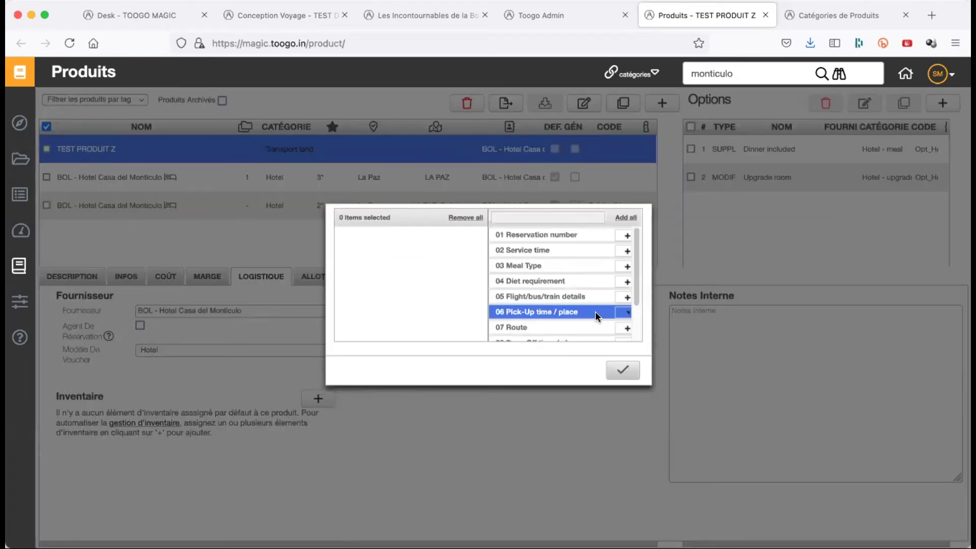
pyautogui.scroll(-2, 596, 312)
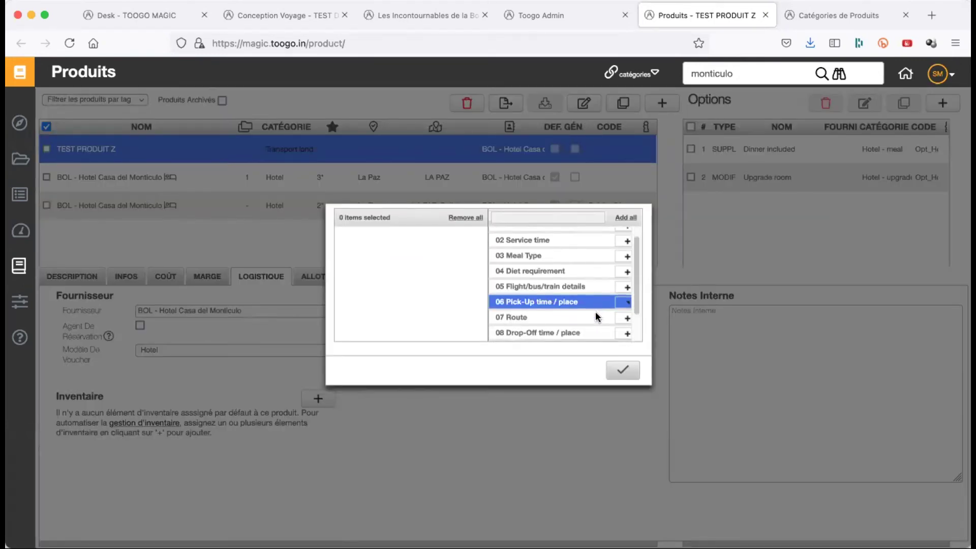
pyautogui.scroll(-1, 596, 311)
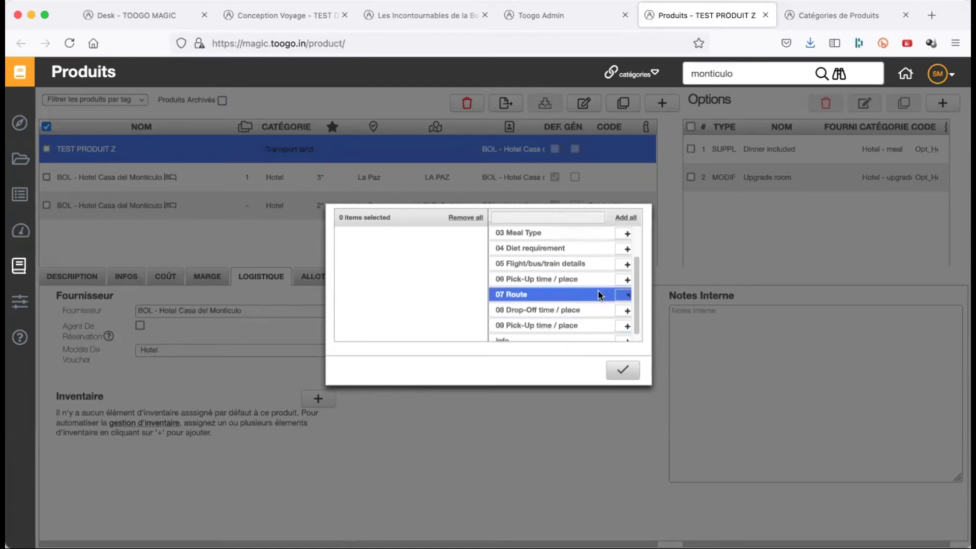
pyautogui.click(624, 264)
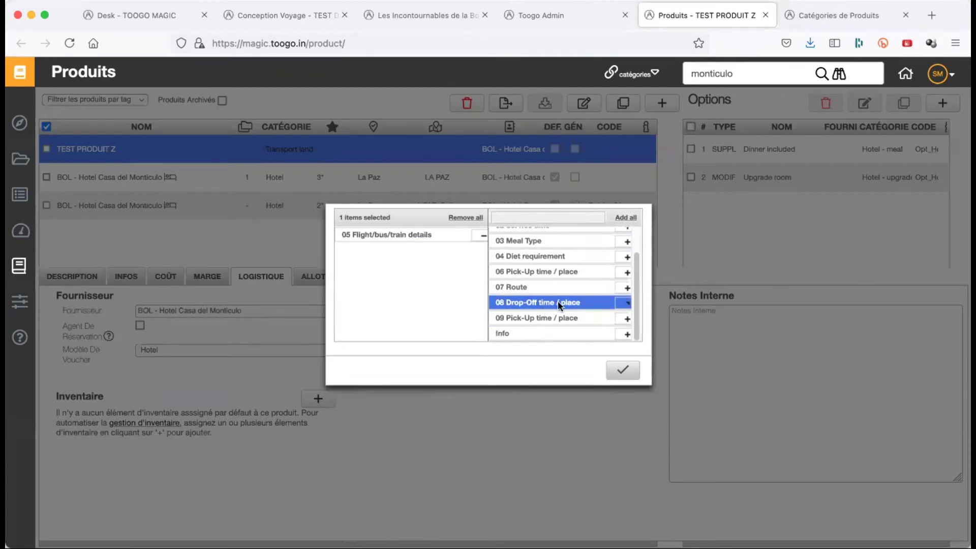
pyautogui.click(624, 304)
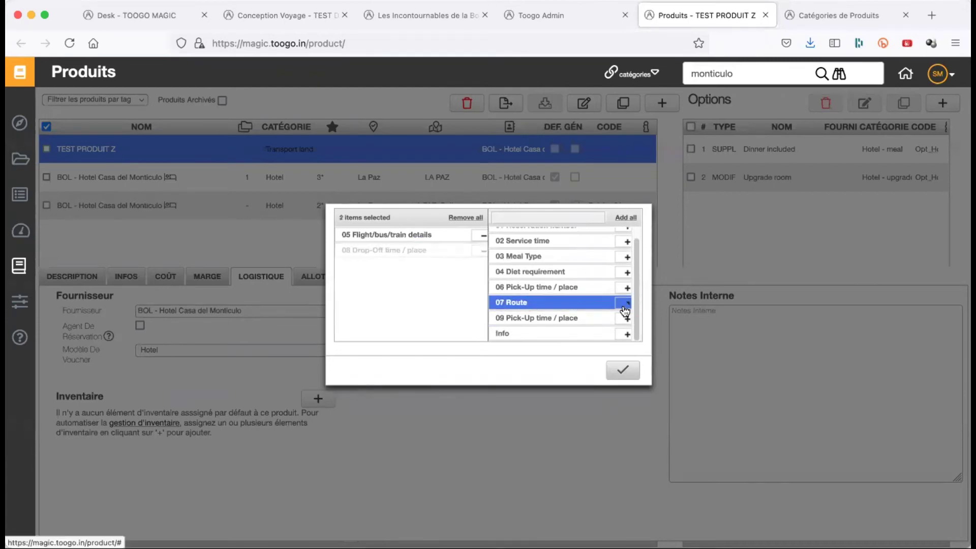
pyautogui.click(623, 371)
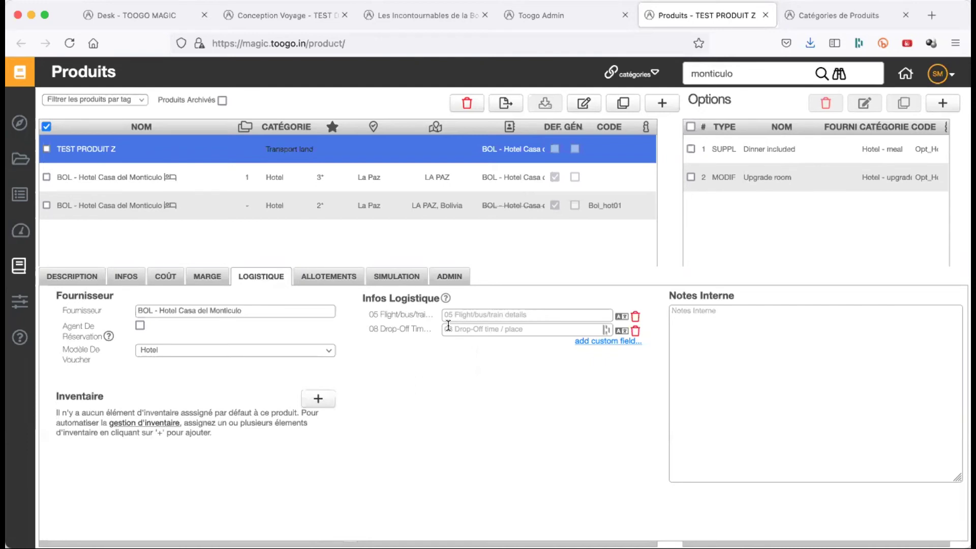
# - Toggle the Bol_hot01 selection, visit Drop-Off time / place and Notes Interne, then open ALLOTEMENTS
pyautogui.keyDown('super'); pyautogui.click(257, 211); pyautogui.keyUp('super')
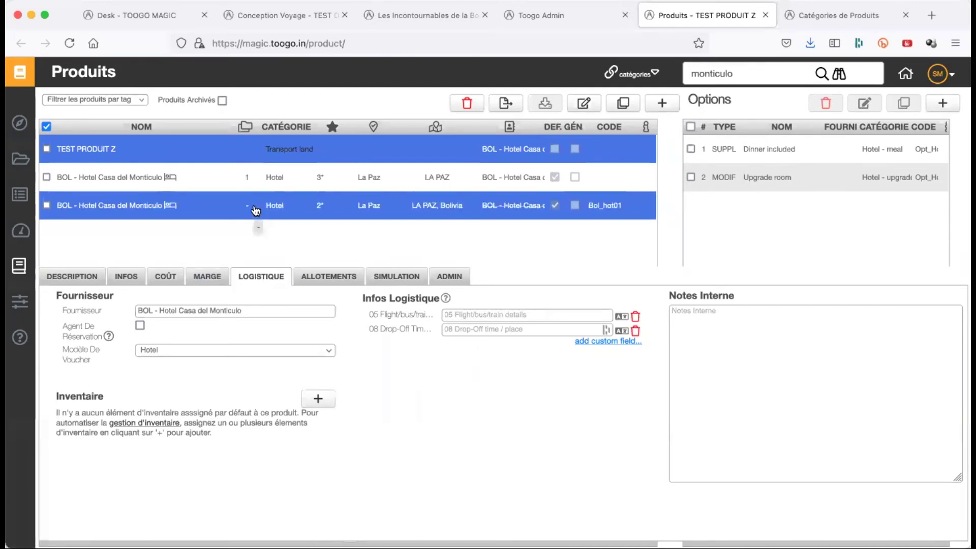
pyautogui.click(215, 158)
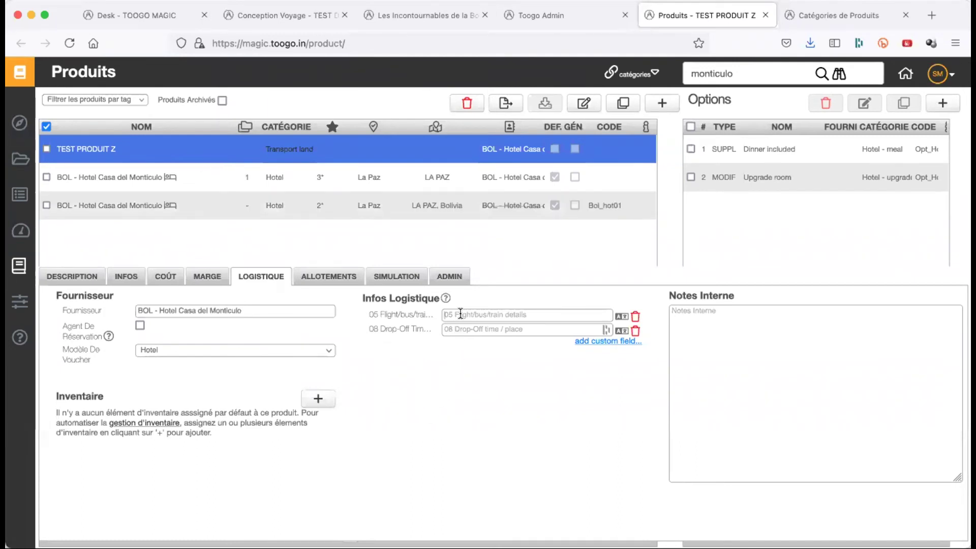
pyautogui.click(473, 330)
pyautogui.click(704, 344)
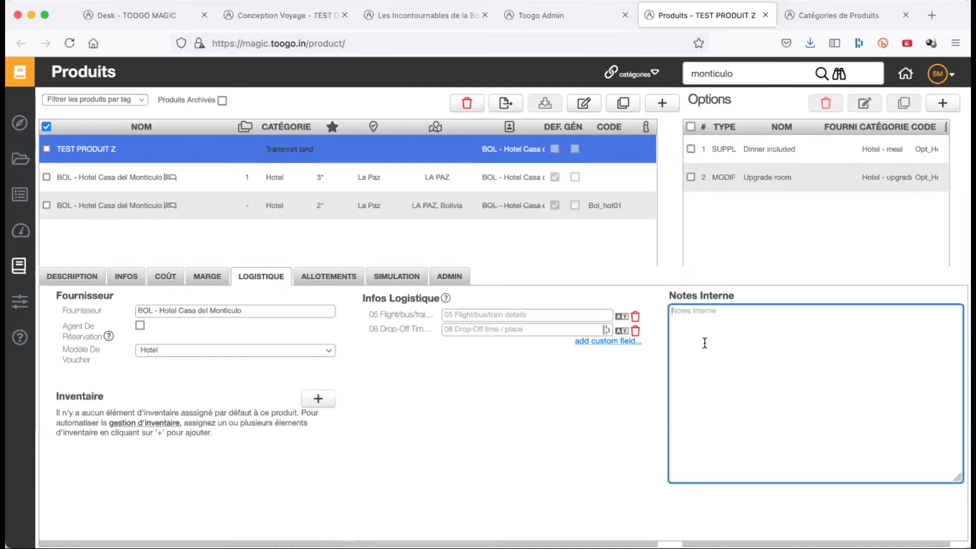
pyautogui.click(326, 280)
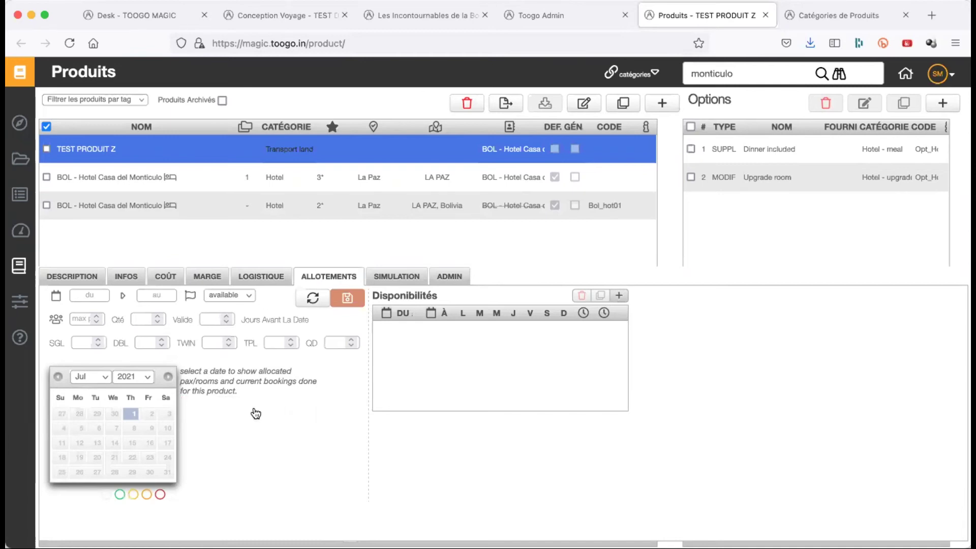
# - Set the allotment period from 04/08/21 to 07/08/21
pyautogui.click(98, 297)
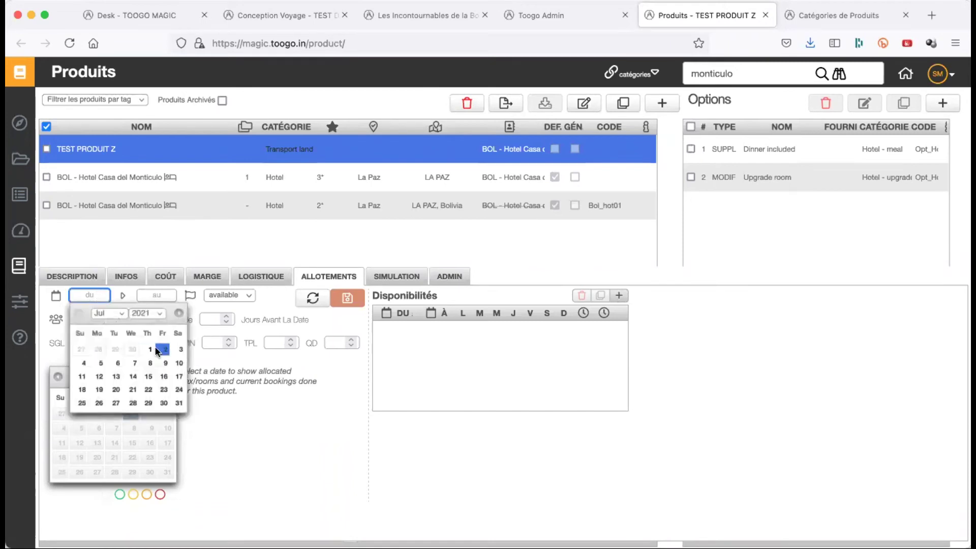
pyautogui.click(179, 317)
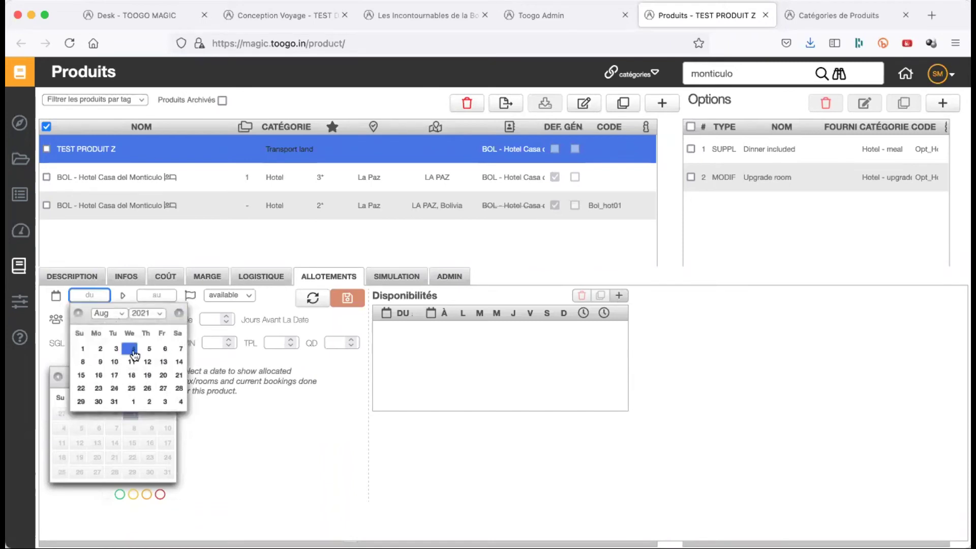
pyautogui.click(131, 349)
pyautogui.click(154, 302)
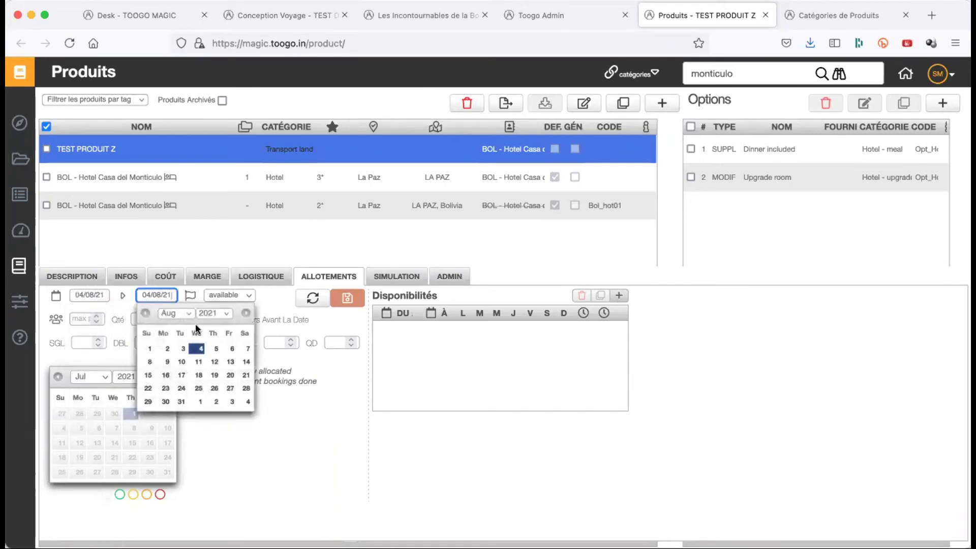
pyautogui.click(249, 349)
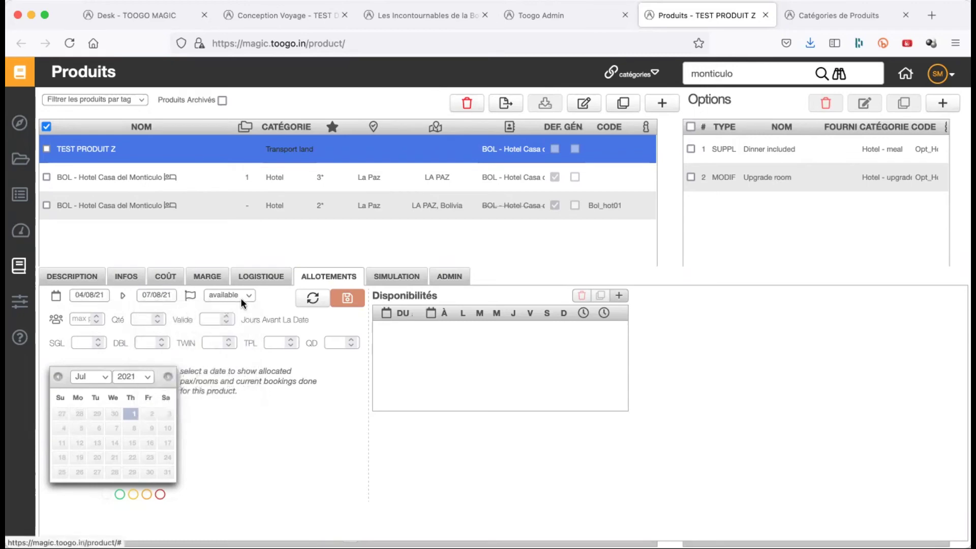
# - Keep status available, enter 10 DBL rooms, validity 7 days before, and save
pyautogui.click(240, 297)
pyautogui.click(331, 441)
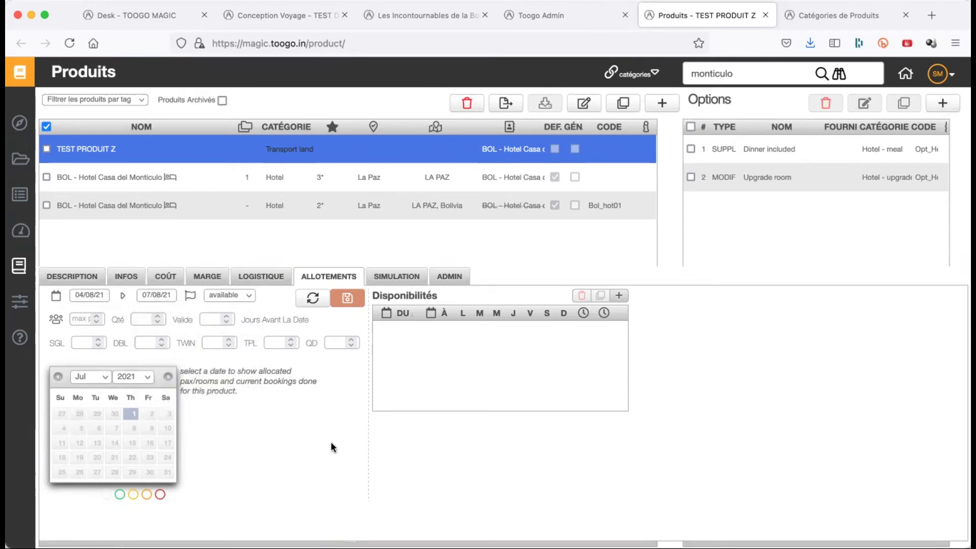
pyautogui.click(144, 345)
pyautogui.write('10')
pyautogui.click(384, 438)
pyautogui.click(214, 321)
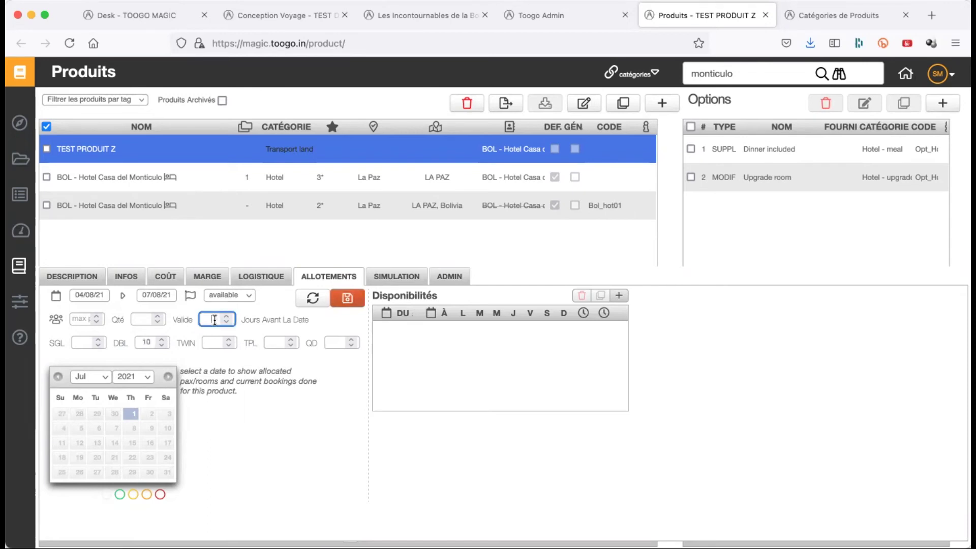
pyautogui.write('7')
pyautogui.click(348, 299)
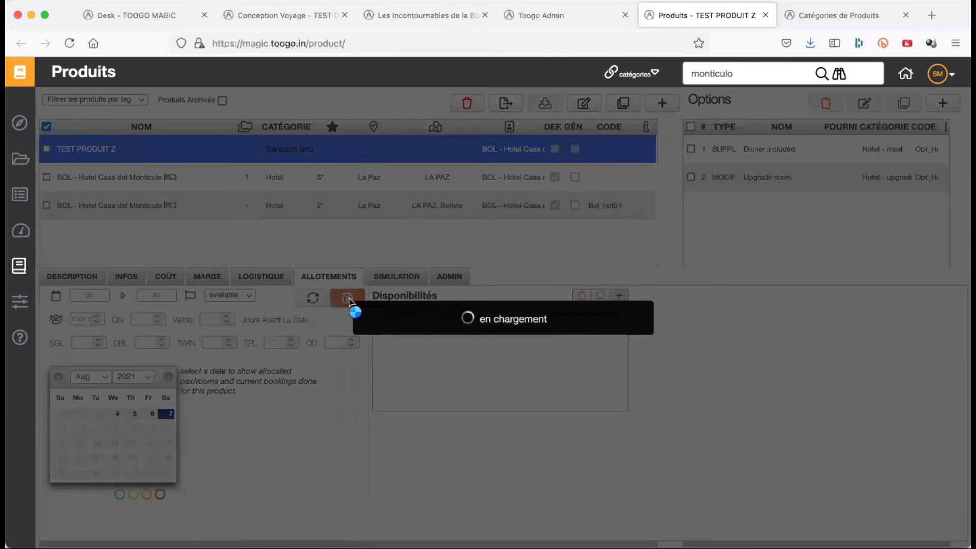
# - Reload the products page and search for 'test'
pyautogui.click(349, 43)
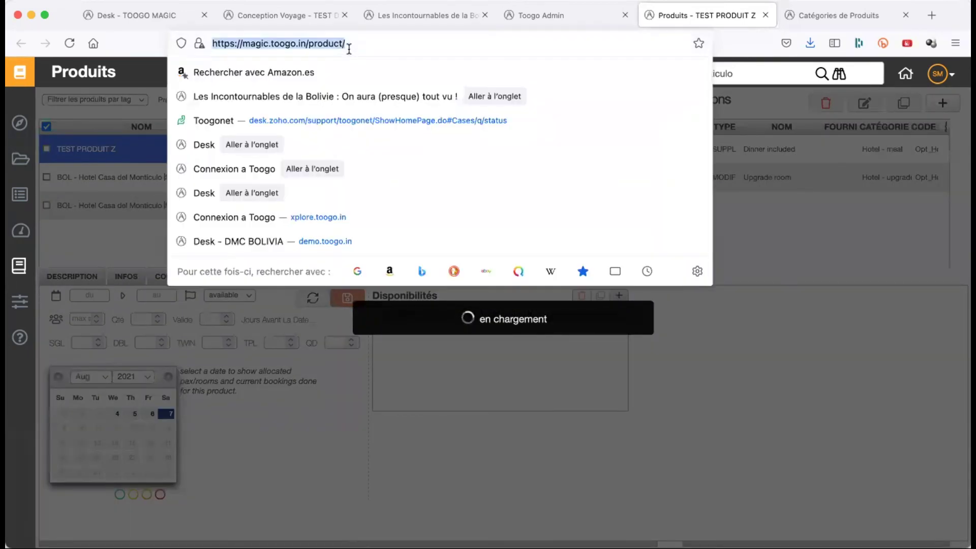
pyautogui.press('Return')
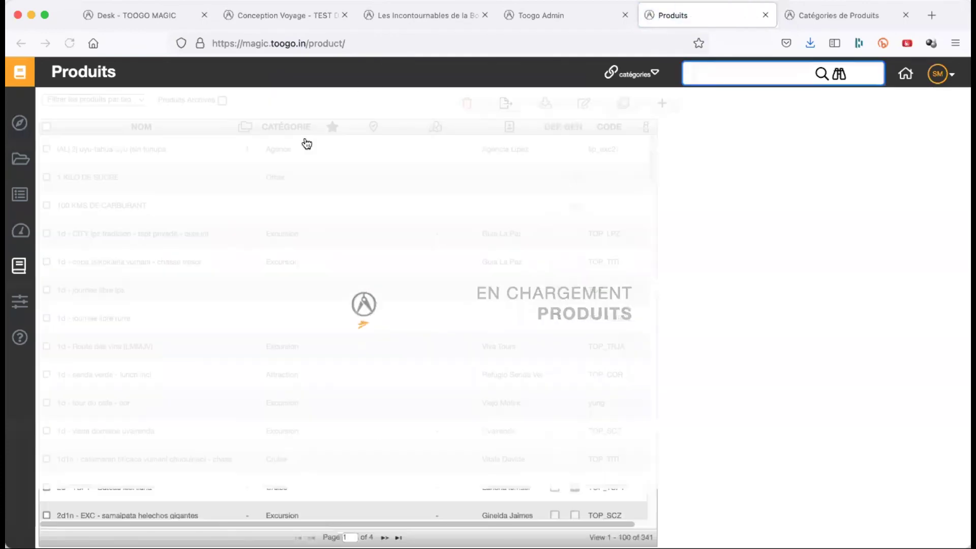
pyautogui.click(722, 78)
pyautogui.write('test')
pyautogui.press('Return')
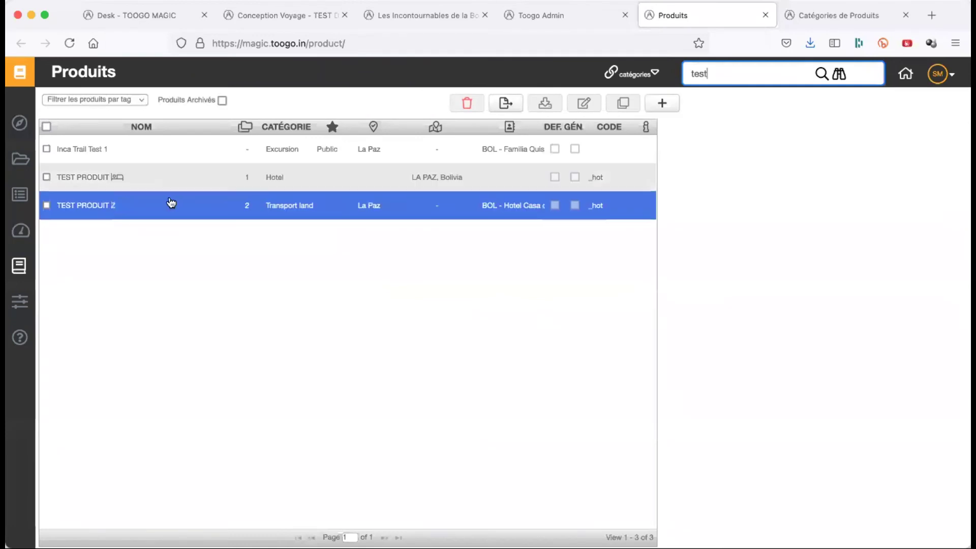
# - Change the search to 'produit' and reopen TEST PRODUIT Z in its allotments view
pyautogui.doubleClick(708, 81)
pyautogui.write('pr')
pyautogui.press('BackSpace')
pyautogui.press('BackSpace')
pyautogui.write('produit')
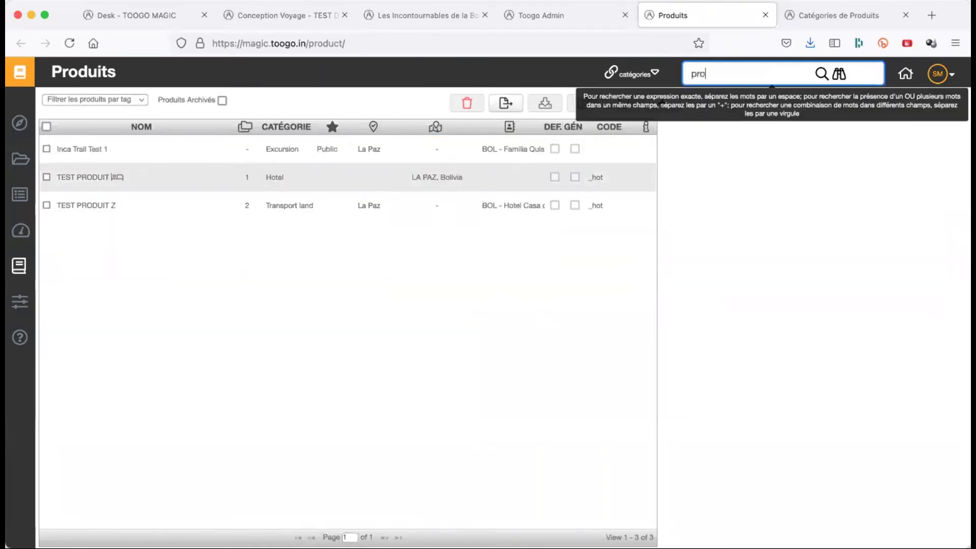
pyautogui.press('BackSpace')
pyautogui.press('BackSpace')
pyautogui.write('it')
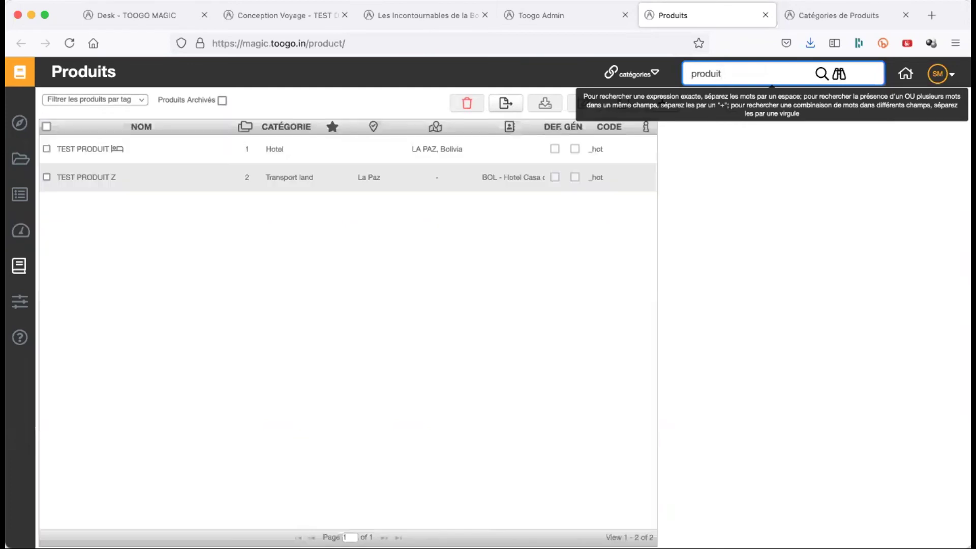
pyautogui.click(209, 181)
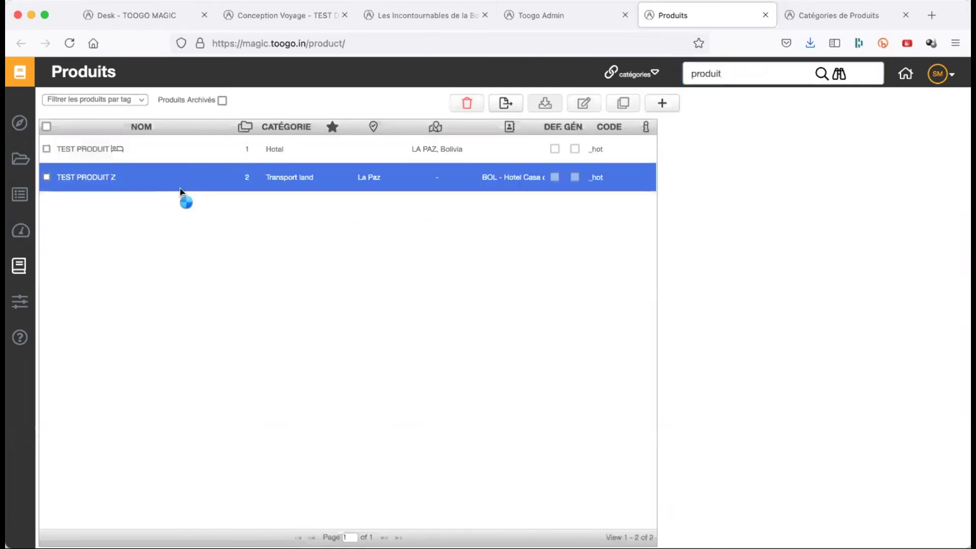
pyautogui.click(584, 104)
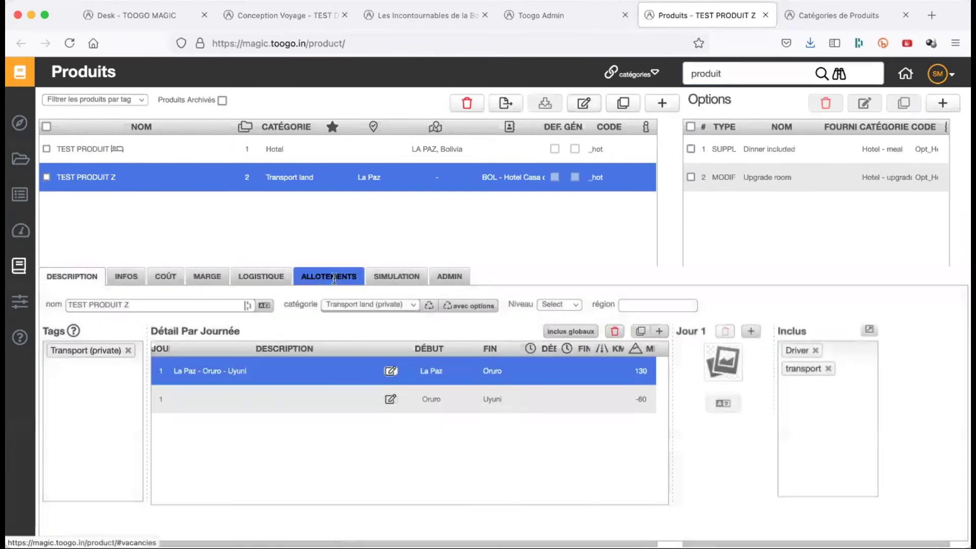
pyautogui.click(334, 279)
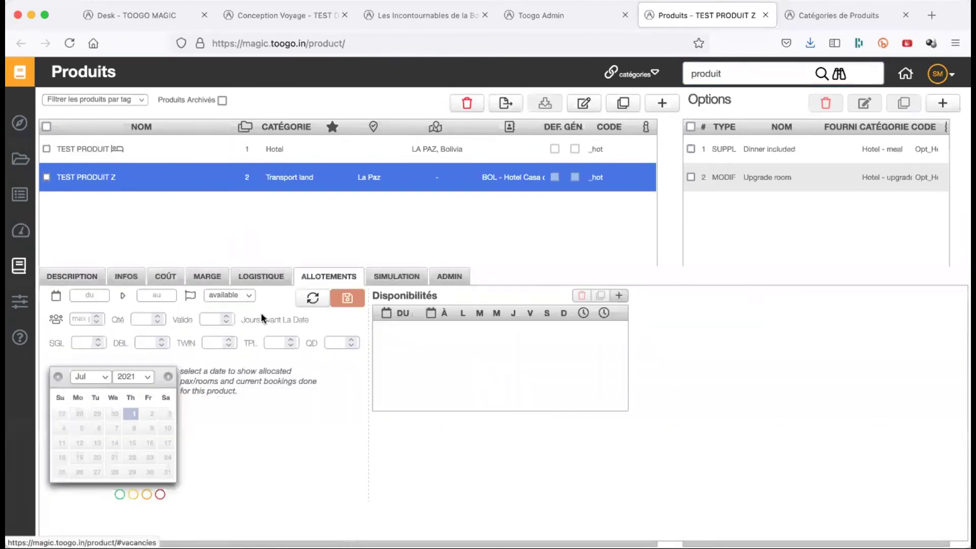
# - Inspect the 4, 6 and 7 August 2021 allotment days, then go to SIMULATION
pyautogui.click(167, 378)
pyautogui.click(115, 416)
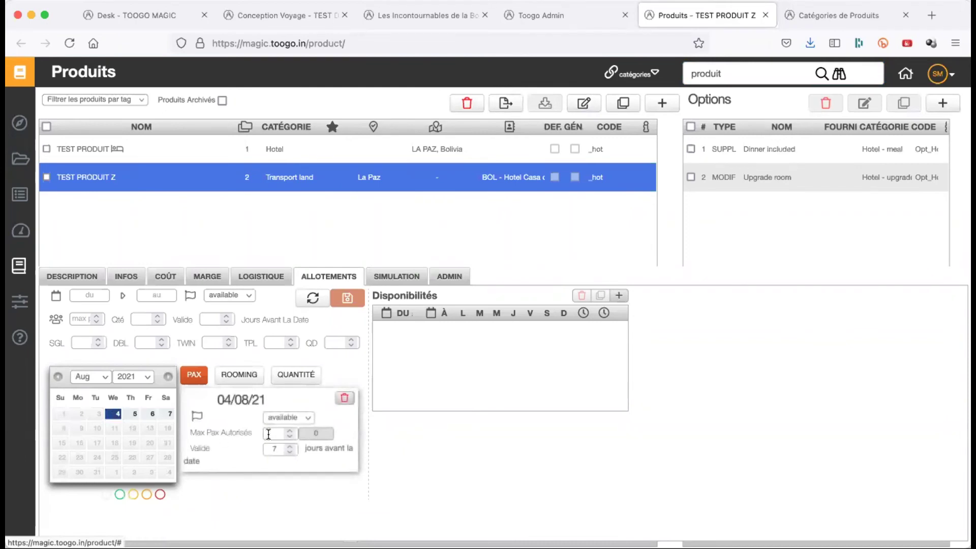
pyautogui.click(152, 414)
pyautogui.click(170, 414)
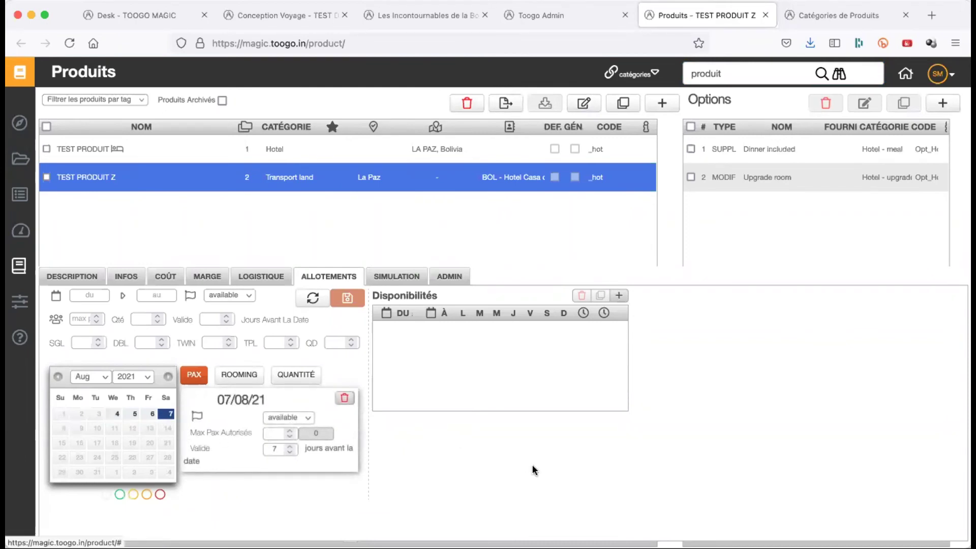
pyautogui.click(407, 279)
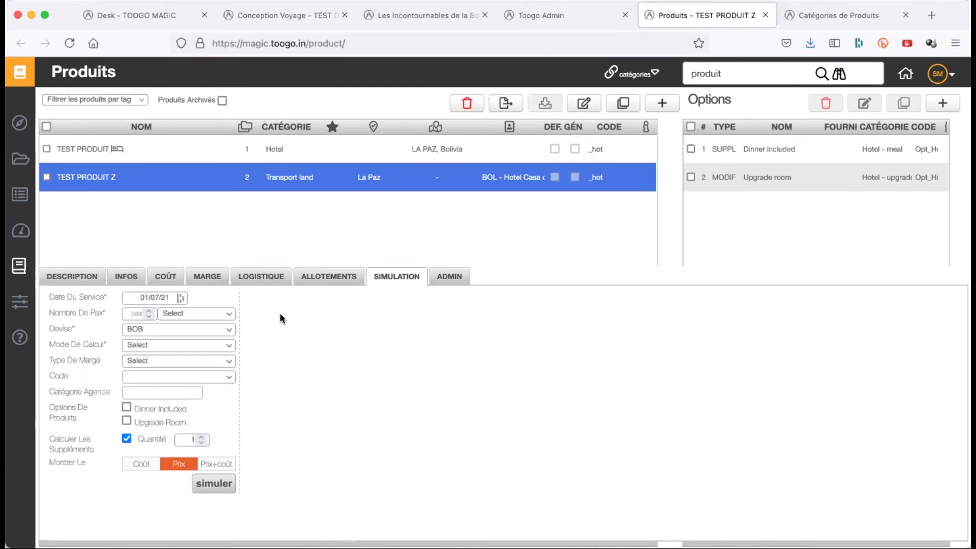
# - Set the service date to 16/07/21, leaving currency BOB, calculation mode and margin type unchanged
pyautogui.click(146, 296)
pyautogui.click(217, 375)
pyautogui.click(145, 328)
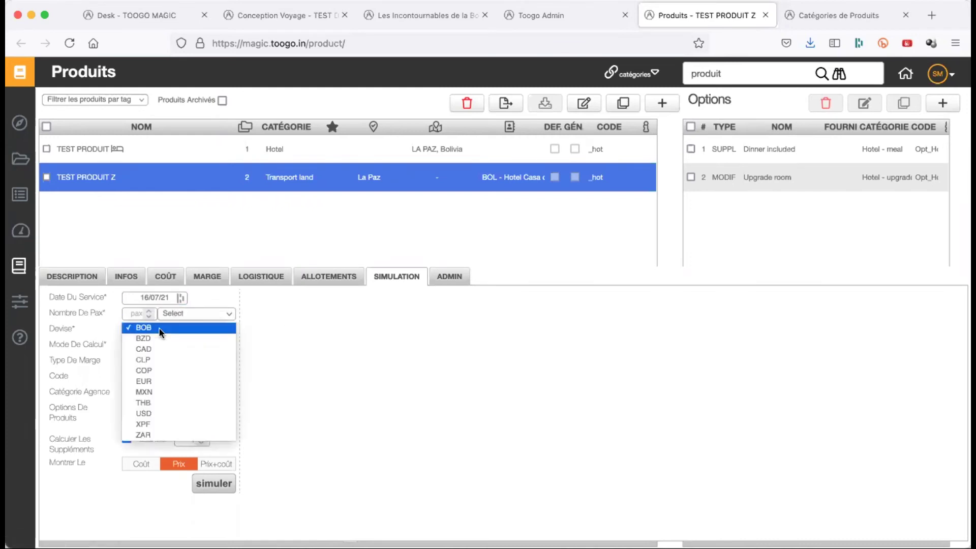
pyautogui.click(295, 408)
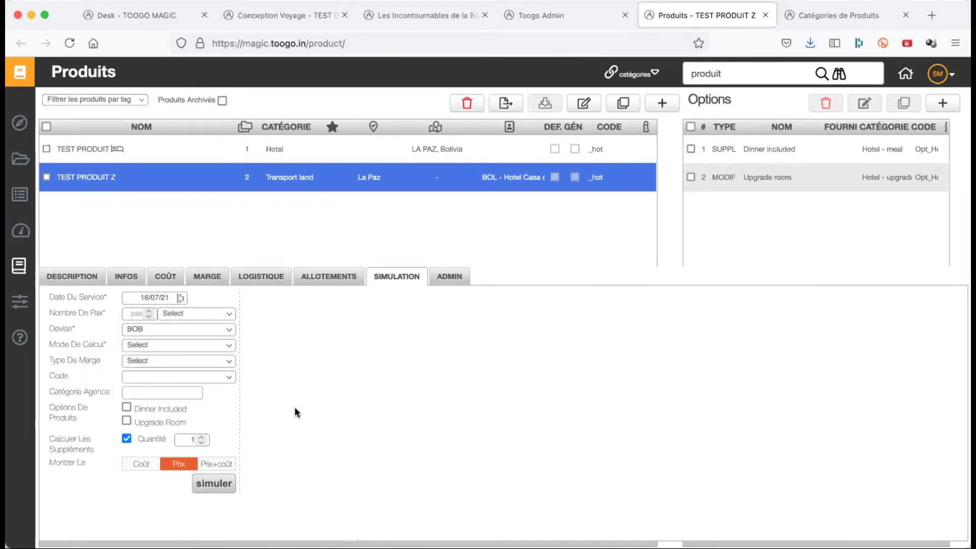
pyautogui.click(184, 346)
pyautogui.click(337, 391)
pyautogui.click(197, 359)
pyautogui.click(347, 380)
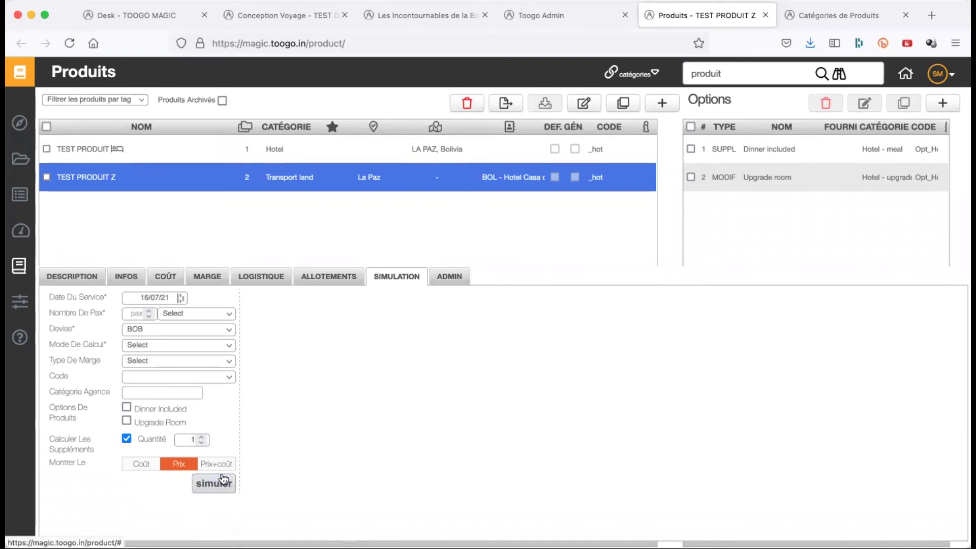
# - Show the simulation result as Prix+coût and open the ADMIN settings
pyautogui.click(142, 469)
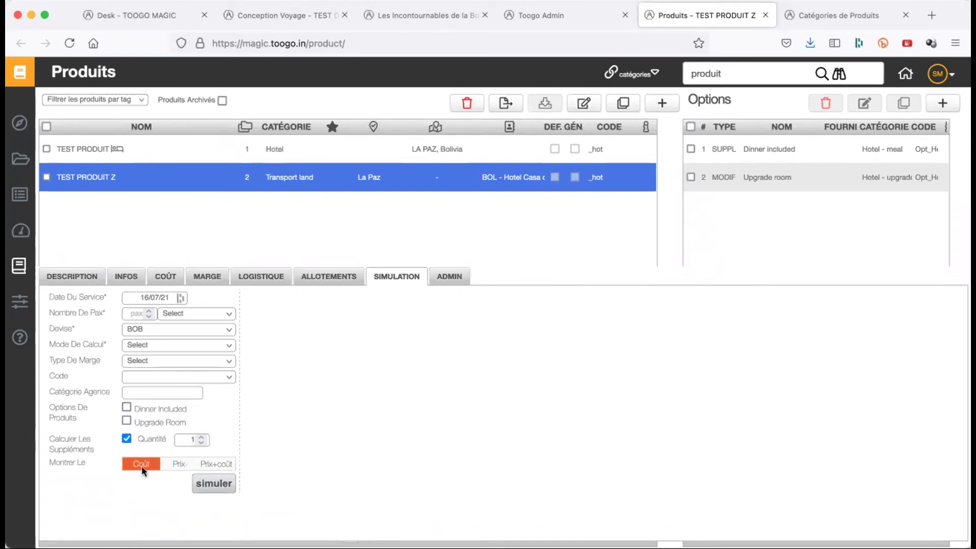
pyautogui.click(179, 464)
pyautogui.click(213, 466)
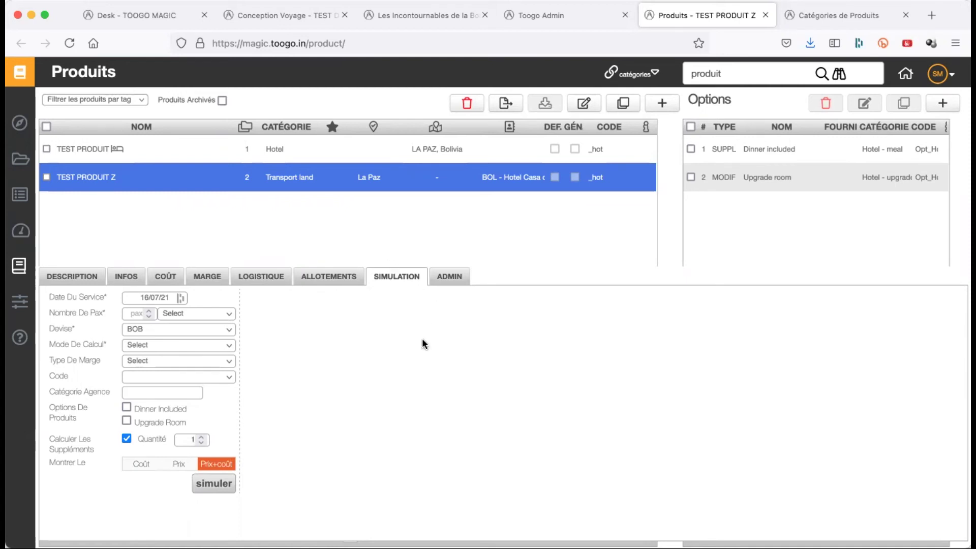
pyautogui.click(451, 281)
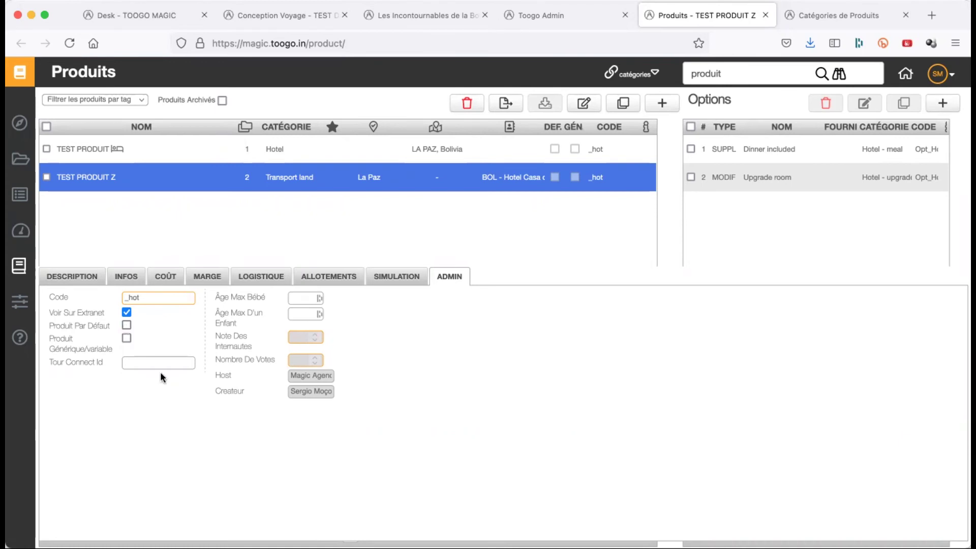
pyautogui.click(126, 326)
pyautogui.click(125, 326)
# - Check the variable generic products under COÛT > VARIABLES, then toggle Produit Générique/variable on and back off in ADMIN
pyautogui.click(166, 276)
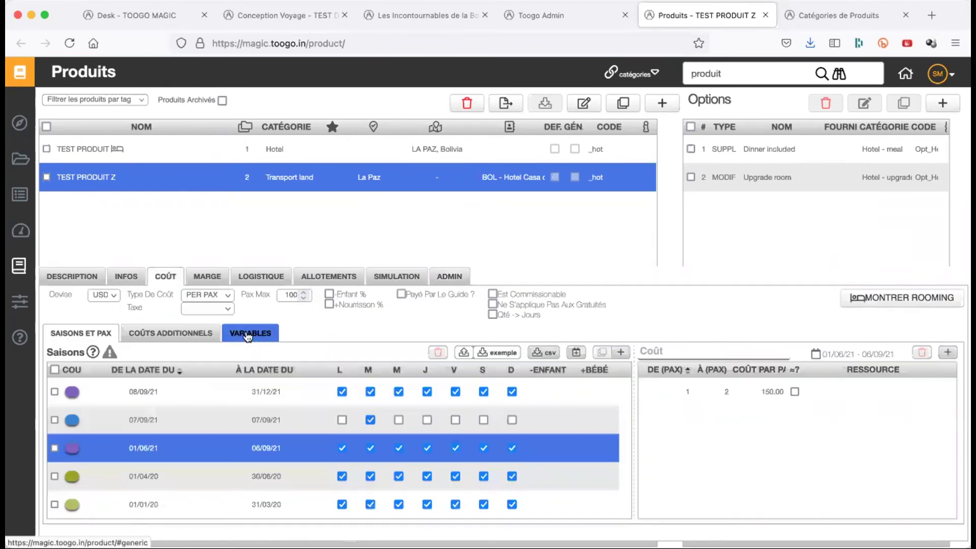
pyautogui.click(247, 335)
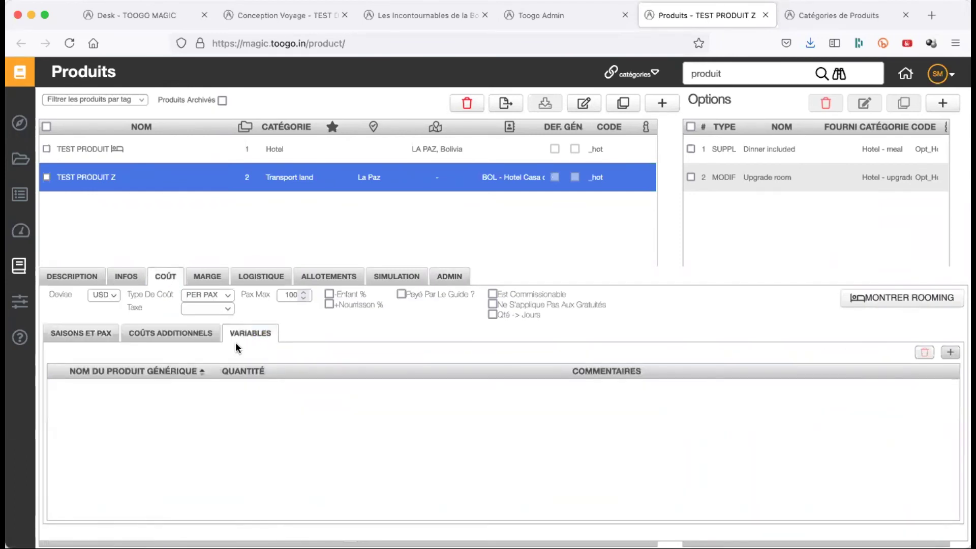
pyautogui.click(449, 276)
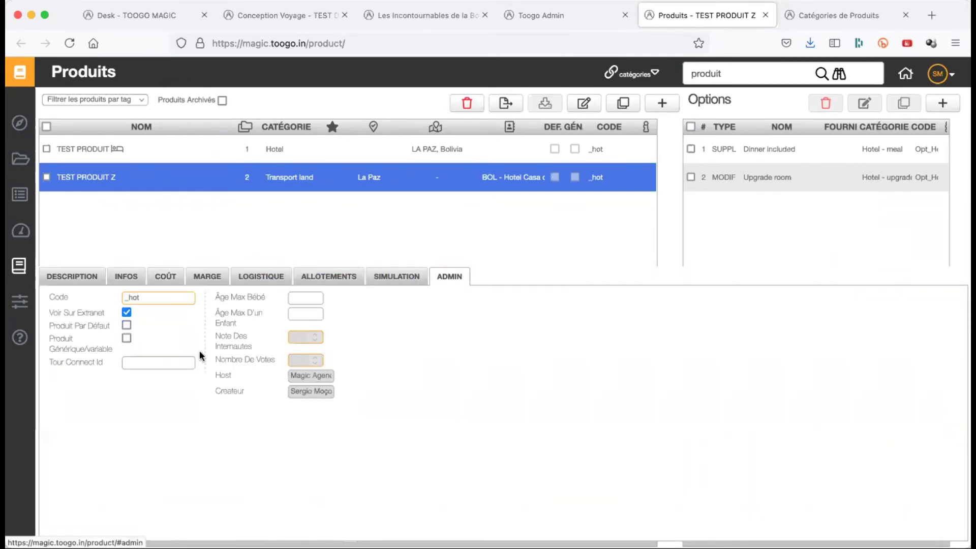
pyautogui.click(128, 338)
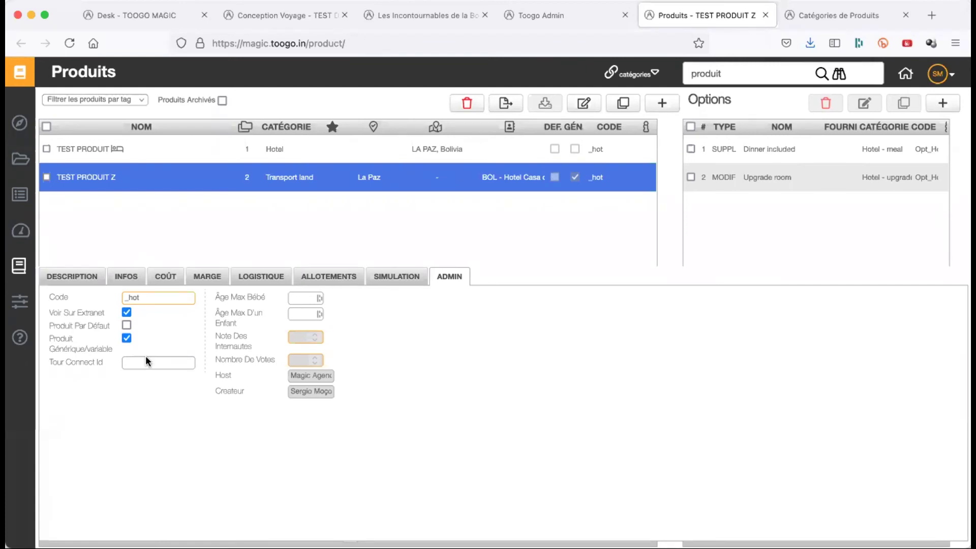
pyautogui.click(126, 338)
# - Leave the maximum baby age unchanged and view the product's description with its day 1 details
pyautogui.click(305, 298)
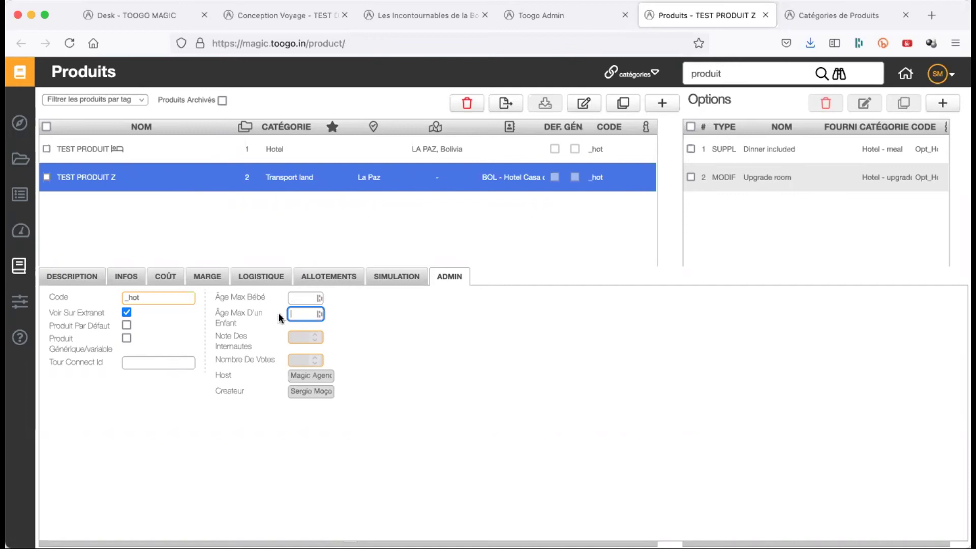
pyautogui.click(304, 299)
pyautogui.click(402, 381)
pyautogui.click(84, 277)
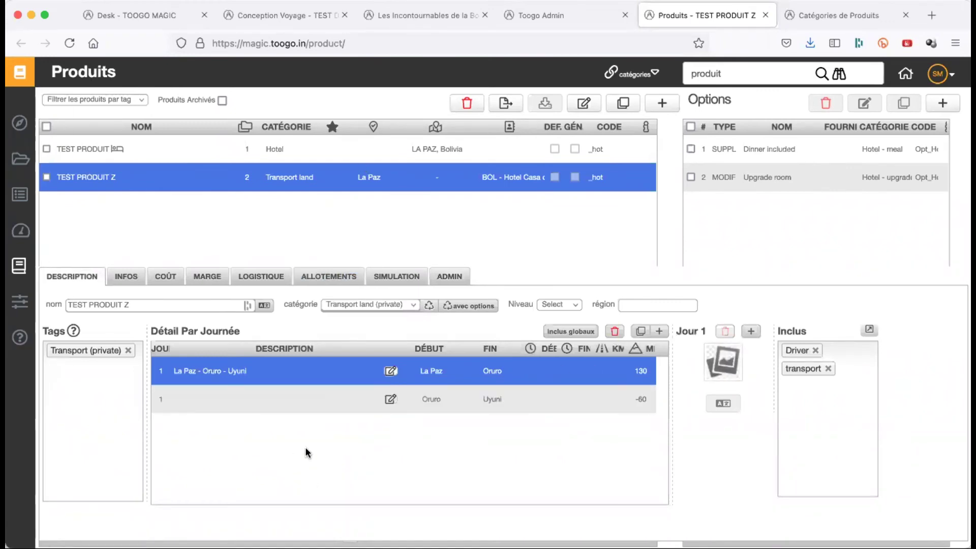
# - Show the 'Dinner included' option's details from the Options table: Hotel - meal, dinner without drinks
pyautogui.click(786, 162)
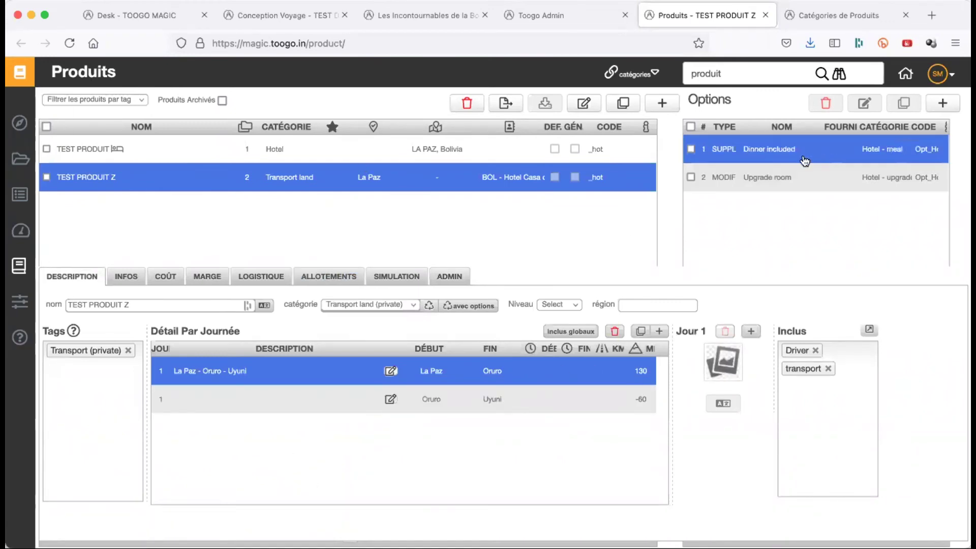
pyautogui.click(786, 162)
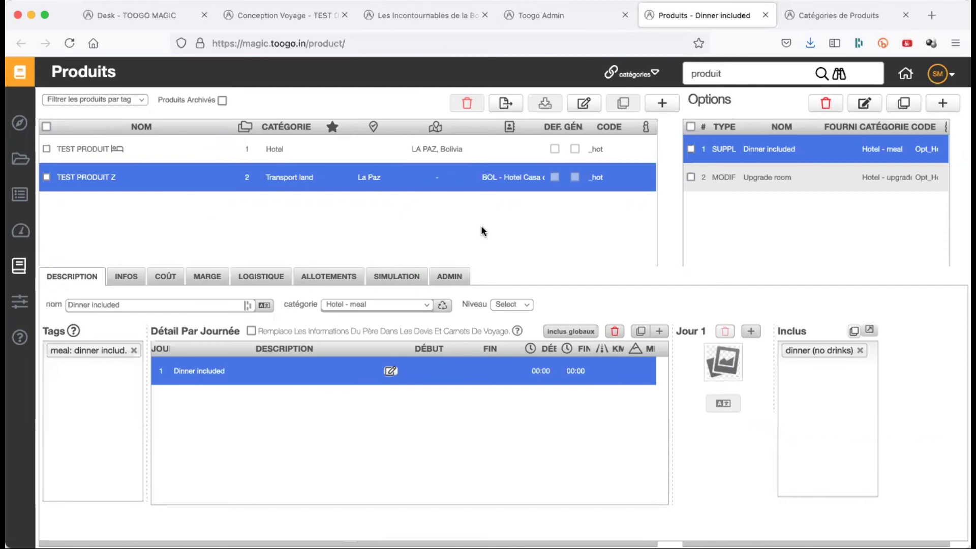
pyautogui.click(203, 154)
pyautogui.click(153, 187)
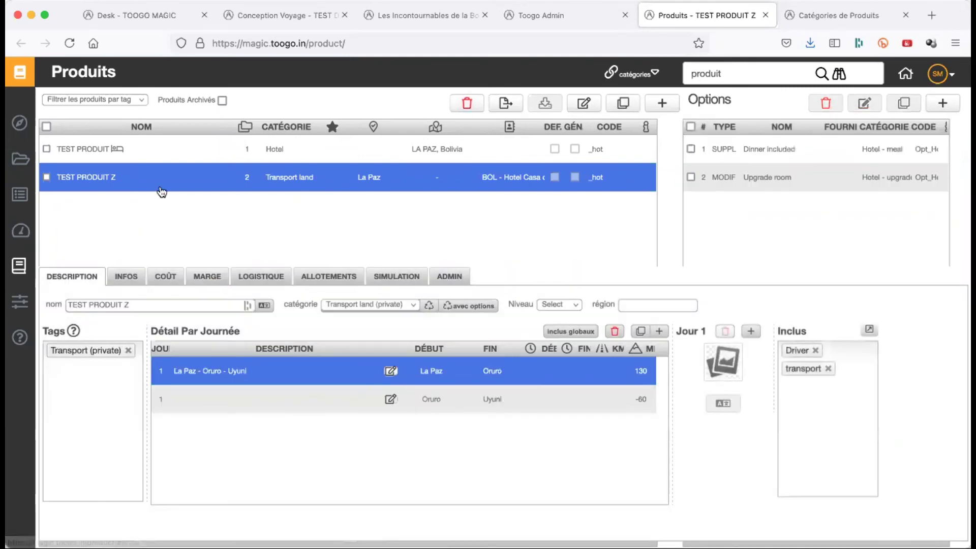
pyautogui.click(755, 153)
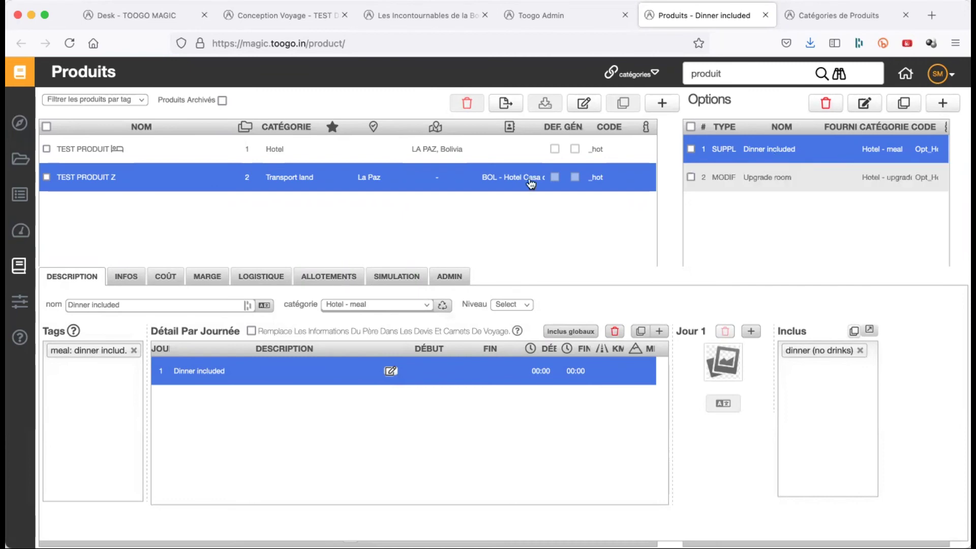
pyautogui.click(770, 183)
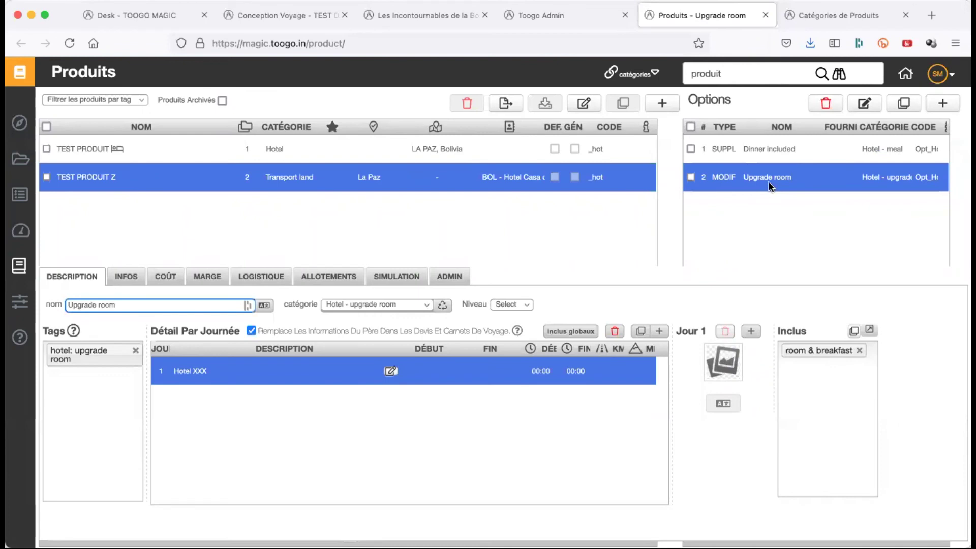
pyautogui.click(908, 123)
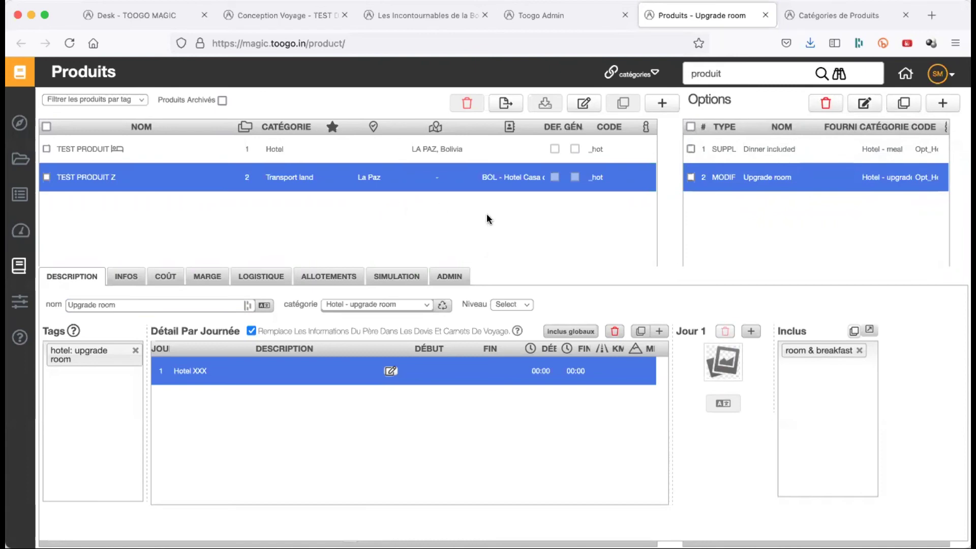
pyautogui.click(771, 153)
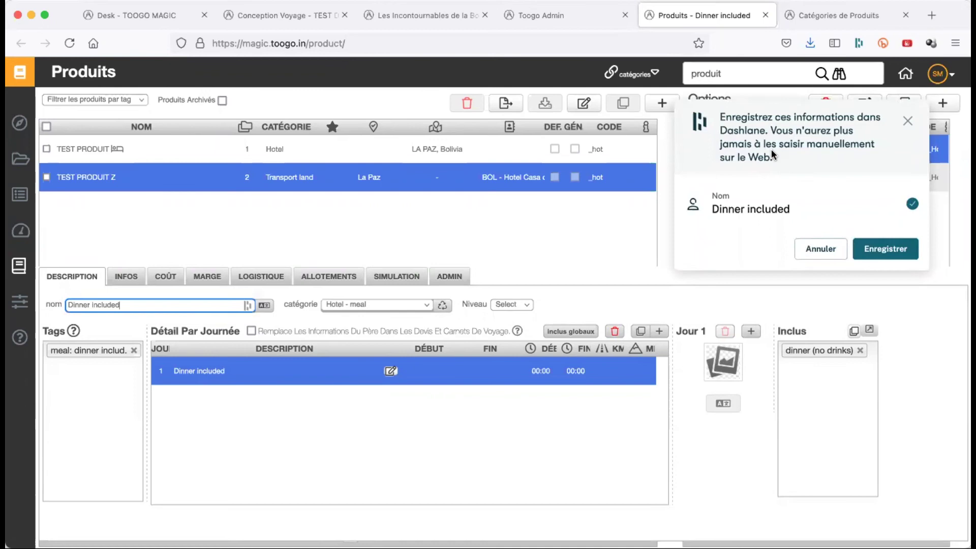
pyautogui.click(908, 121)
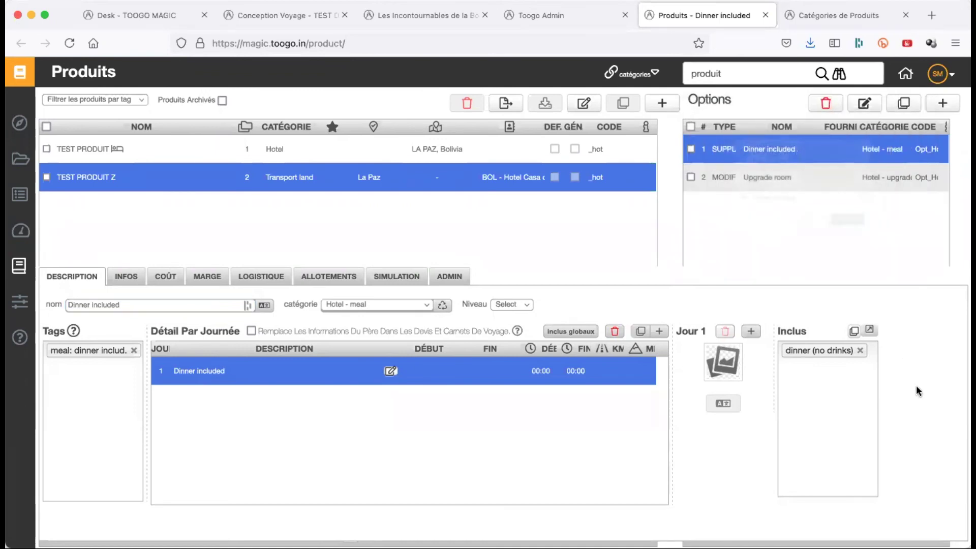
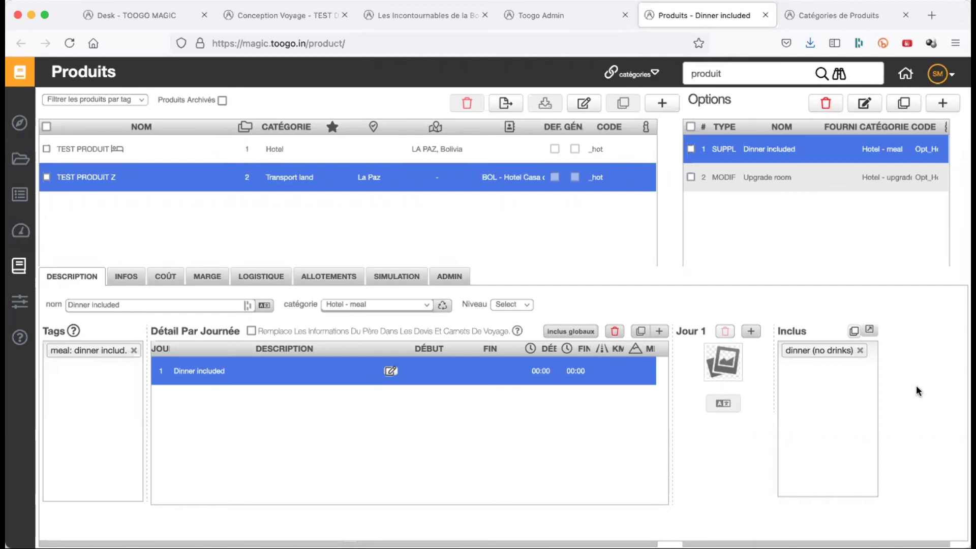
# - Tick the replace-parent option on Dinner included, check its French day description and parent TEST PRODUIT Z
pyautogui.click(761, 176)
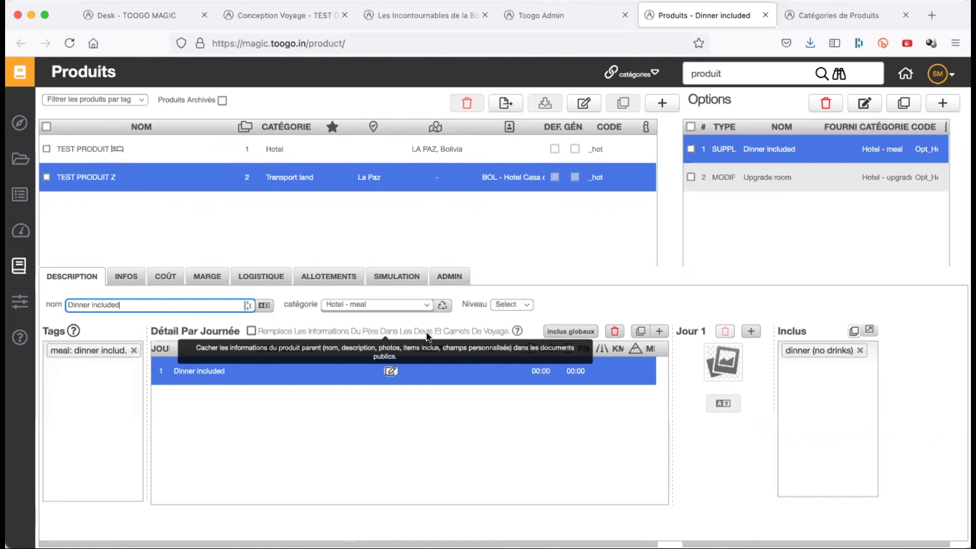
pyautogui.click(249, 328)
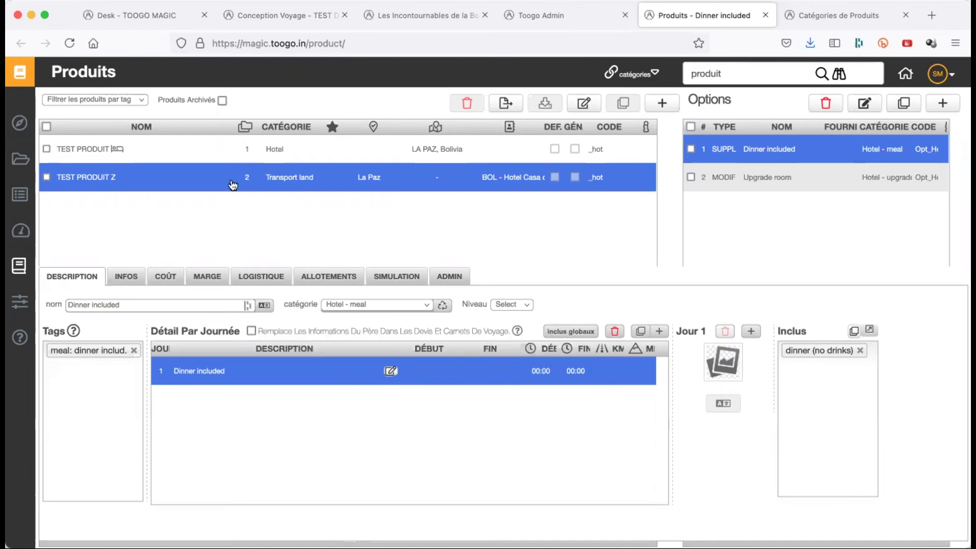
pyautogui.click(390, 373)
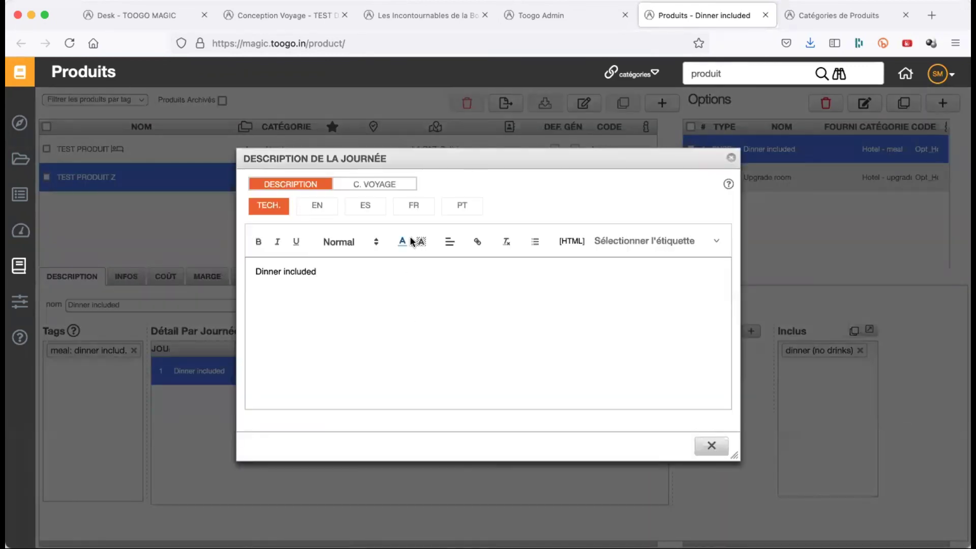
pyautogui.click(416, 212)
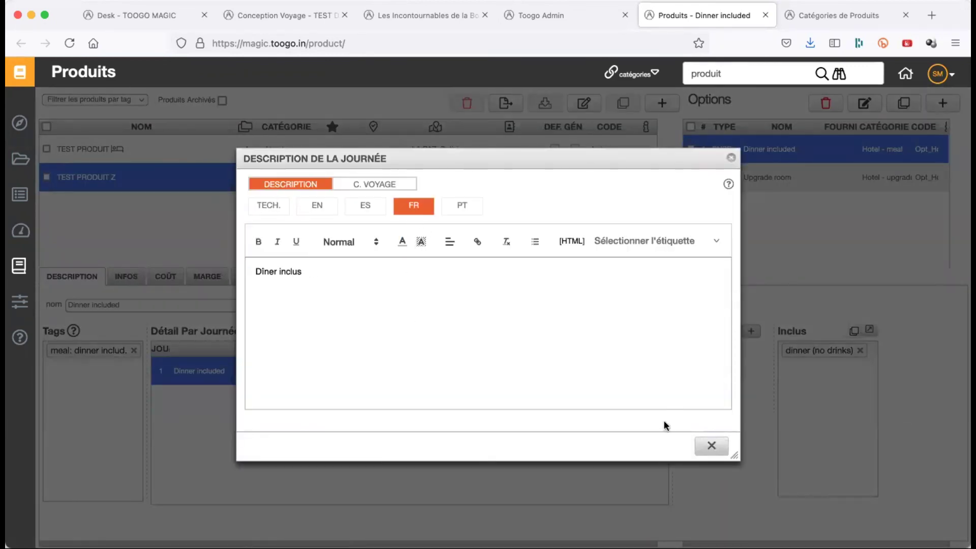
pyautogui.click(712, 446)
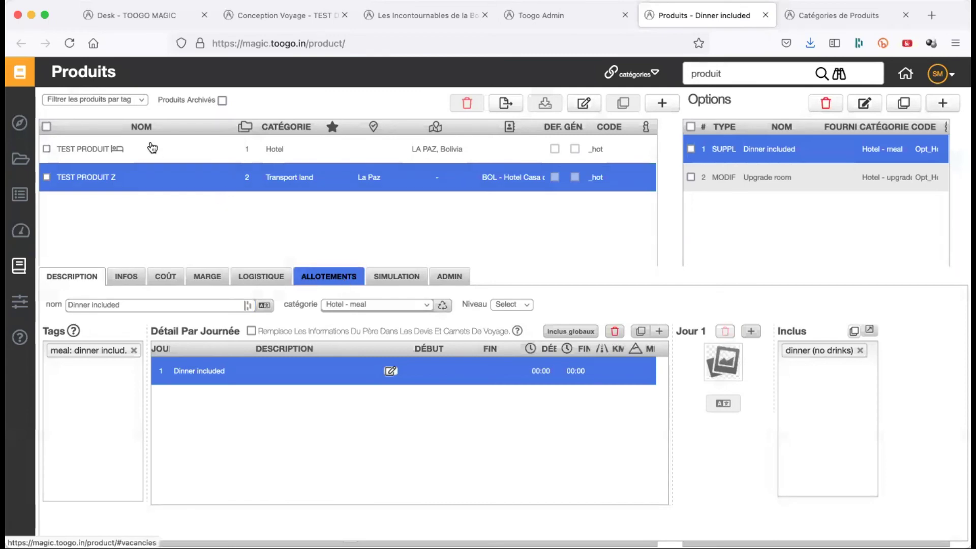
pyautogui.click(151, 179)
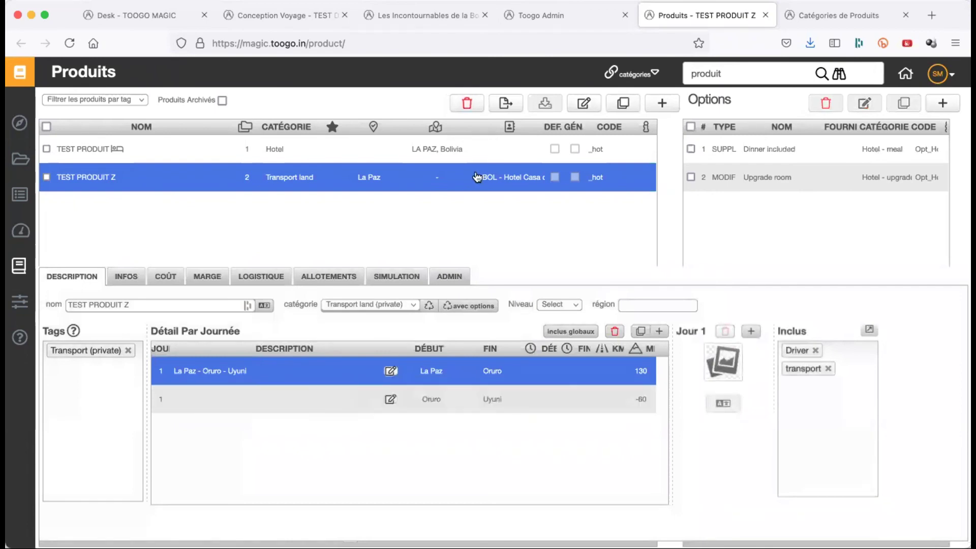
pyautogui.click(757, 151)
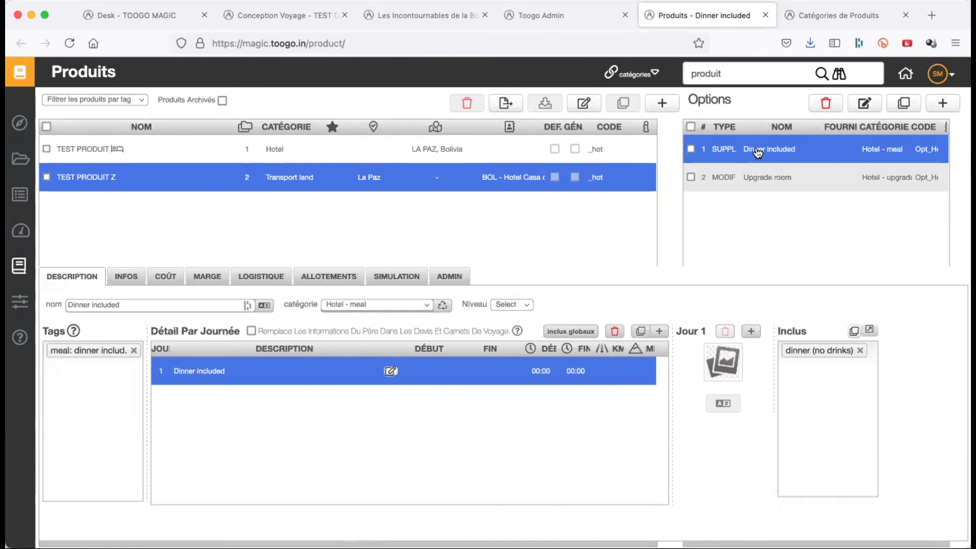
# - Re-tick 'Remplace les informations du père' and review the French day description again
pyautogui.click(251, 331)
pyautogui.click(391, 371)
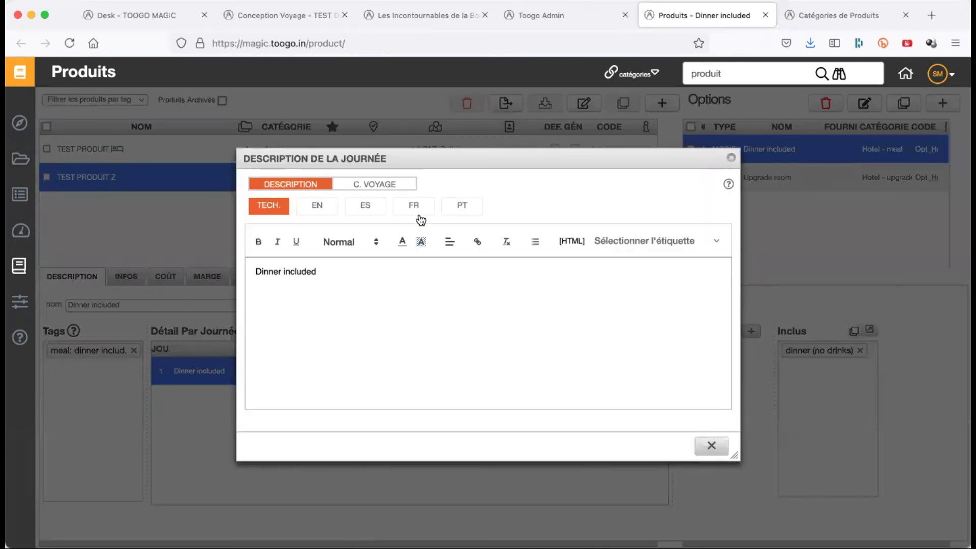
pyautogui.click(417, 212)
pyautogui.click(712, 447)
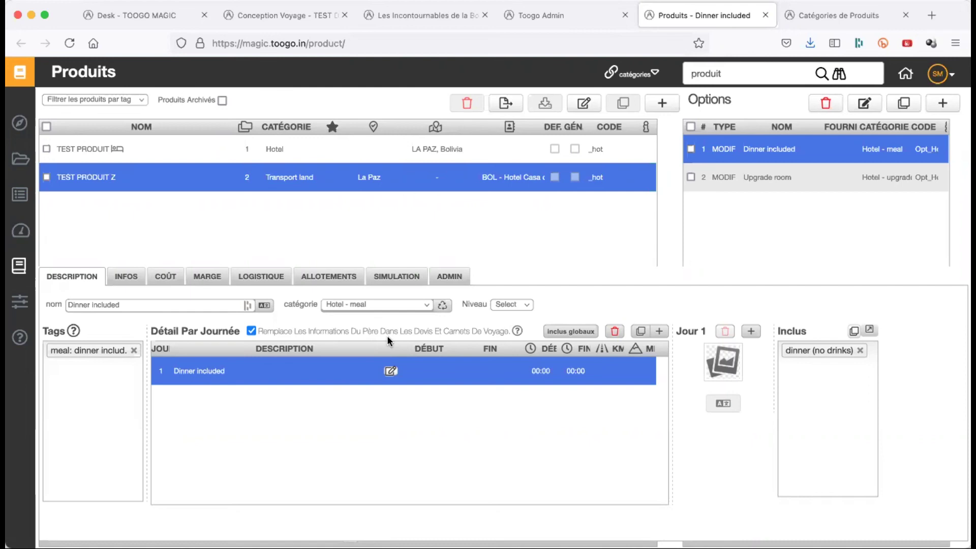
# - Untick the replace option and give Dinner included a 10.00 USD per-pax cost for up to 100 pax
pyautogui.click(251, 331)
pyautogui.click(173, 286)
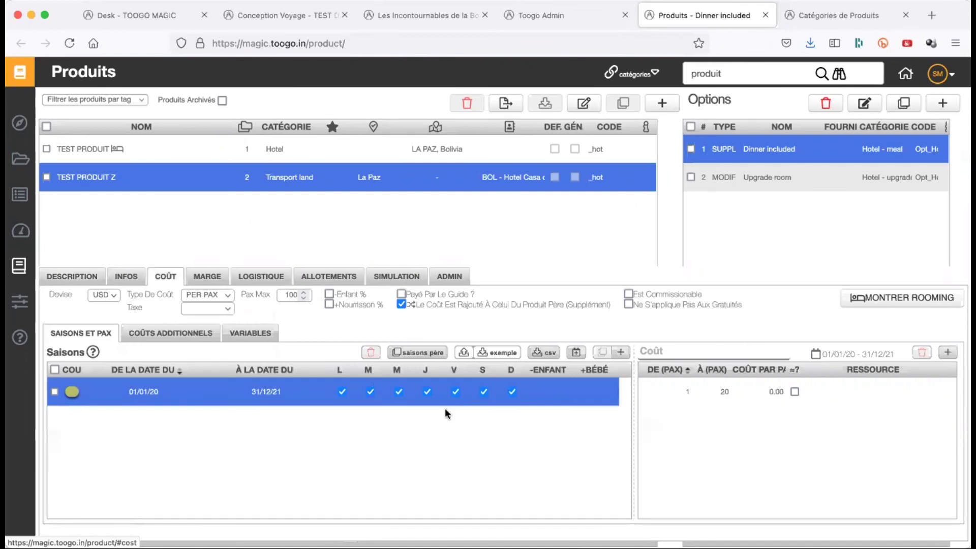
pyautogui.moveTo(400, 304)
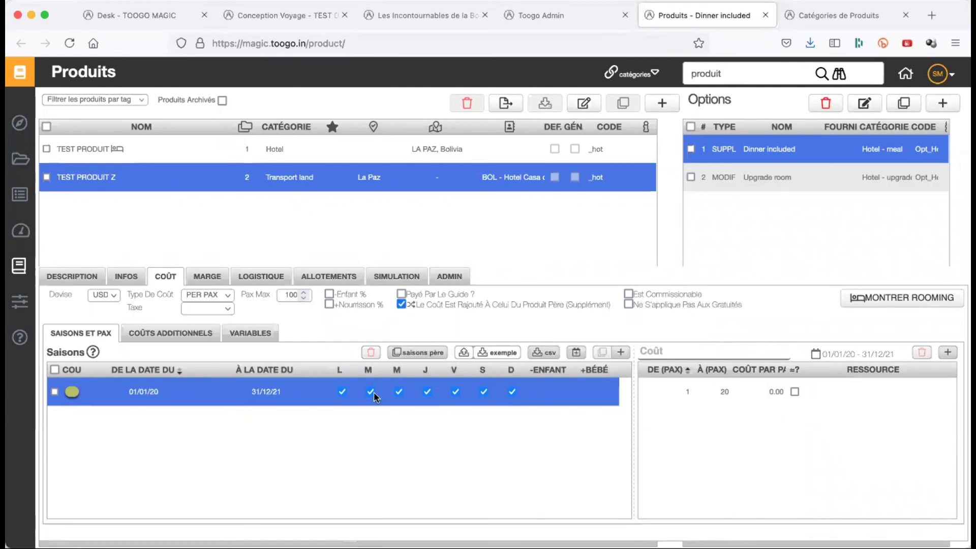
pyautogui.click(724, 392)
pyautogui.click(724, 392)
pyautogui.write('100')
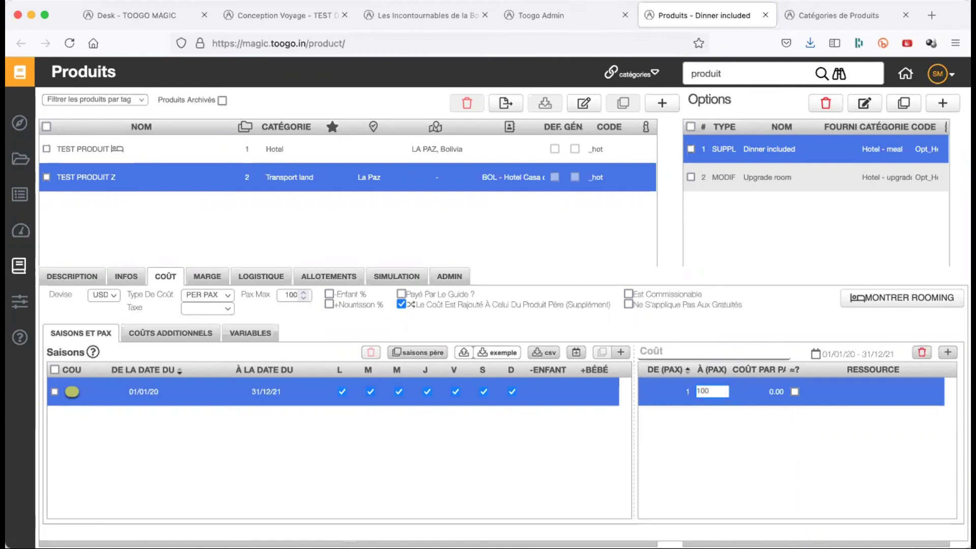
pyautogui.press('Return')
pyautogui.click(771, 394)
pyautogui.write('10.00')
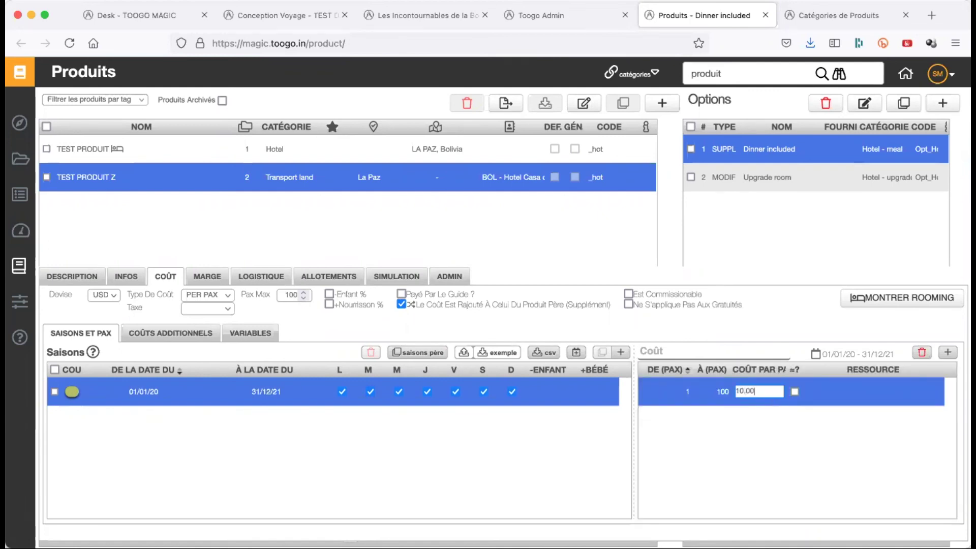
pyautogui.press('Return')
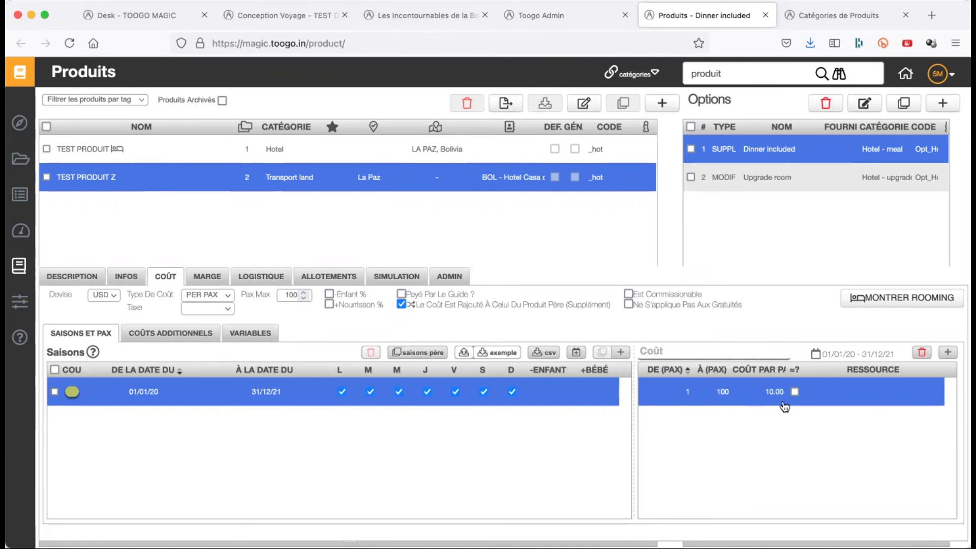
pyautogui.click(151, 184)
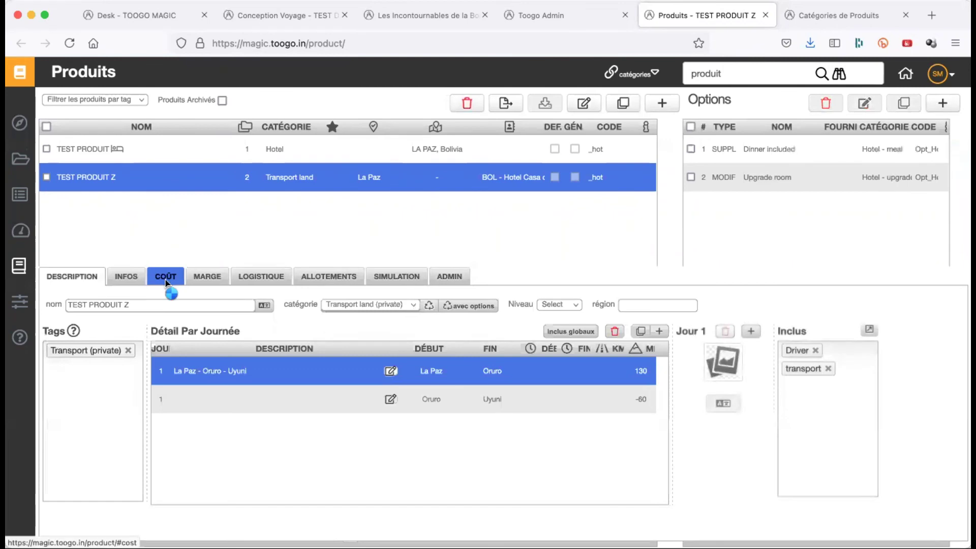
pyautogui.click(167, 279)
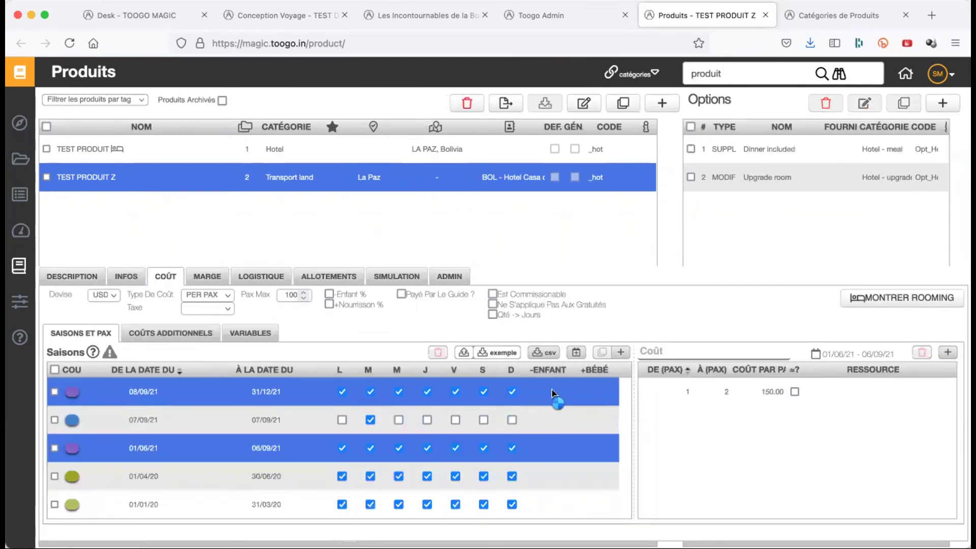
pyautogui.click(556, 421)
pyautogui.click(558, 450)
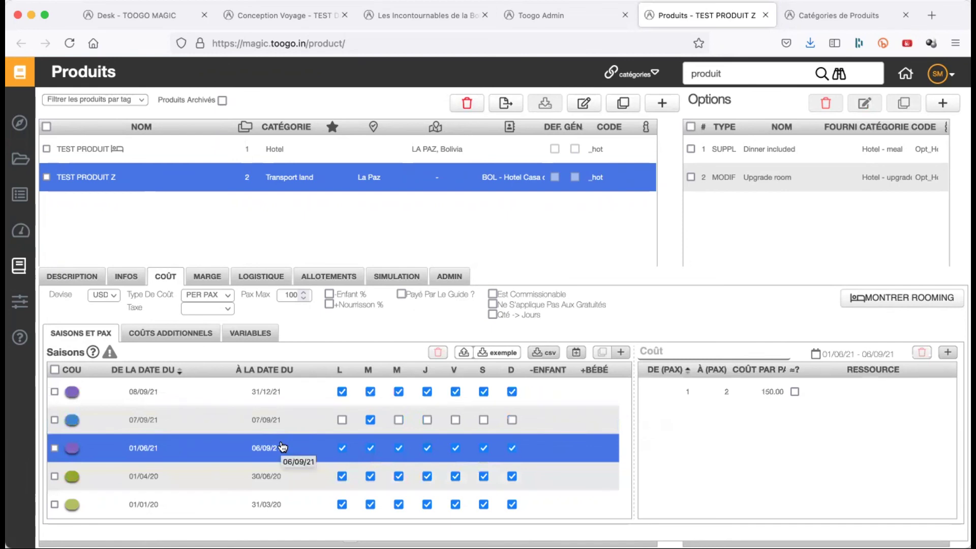
pyautogui.click(645, 404)
pyautogui.click(768, 150)
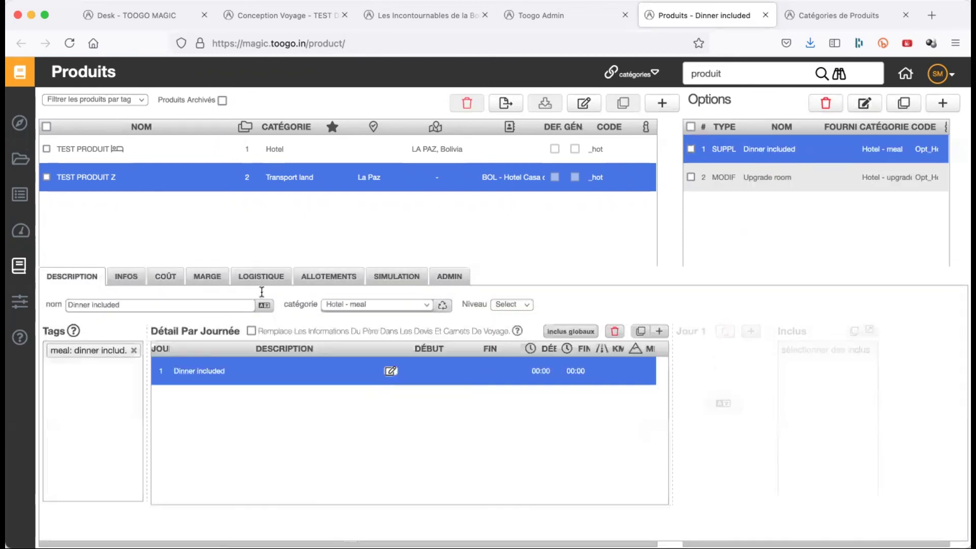
pyautogui.click(165, 276)
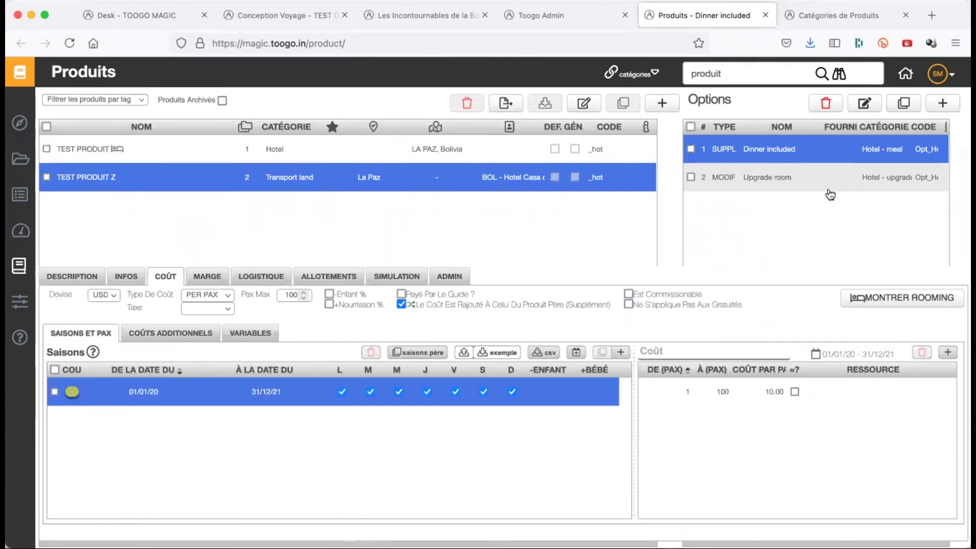
pyautogui.click(774, 401)
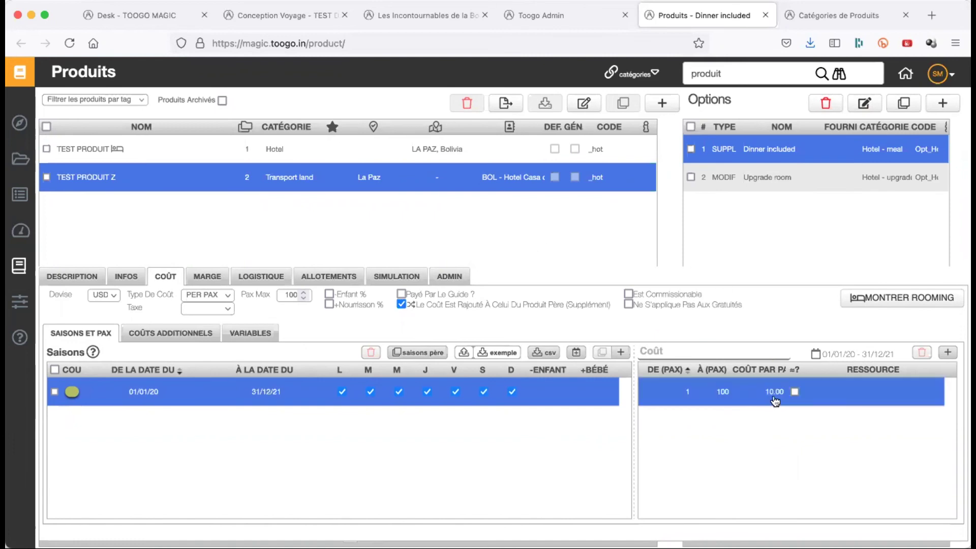
pyautogui.click(468, 398)
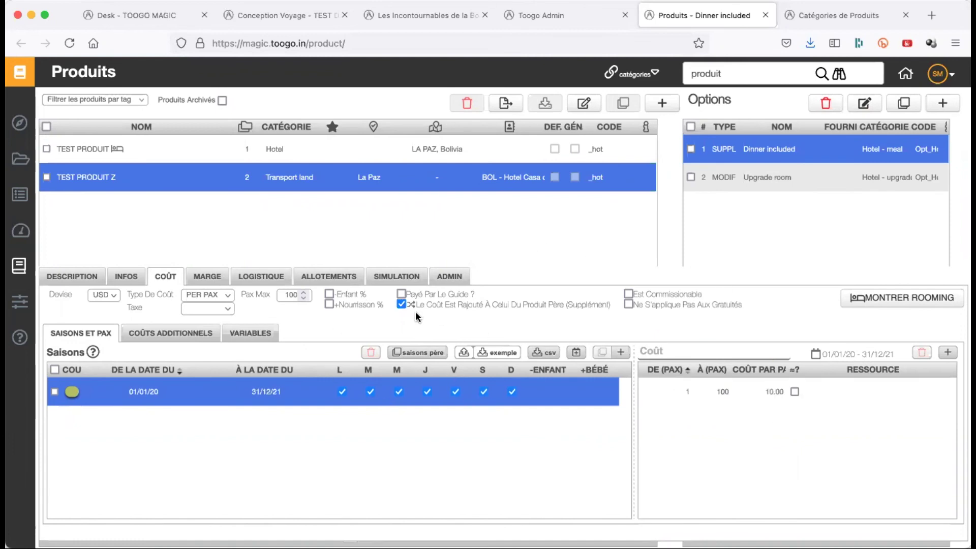
pyautogui.click(401, 305)
pyautogui.click(783, 398)
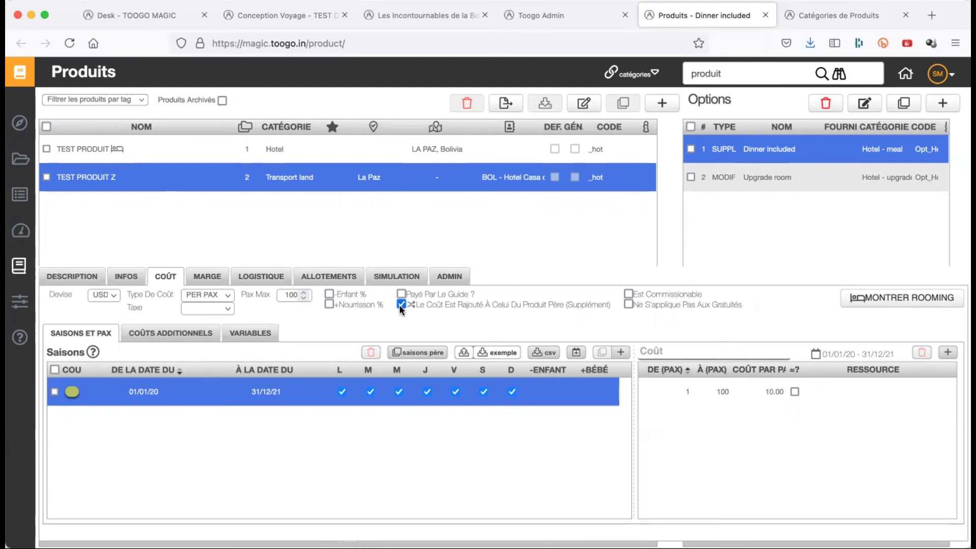
# - Set the Upgrade room option's double-room cost to 200.00
pyautogui.click(778, 178)
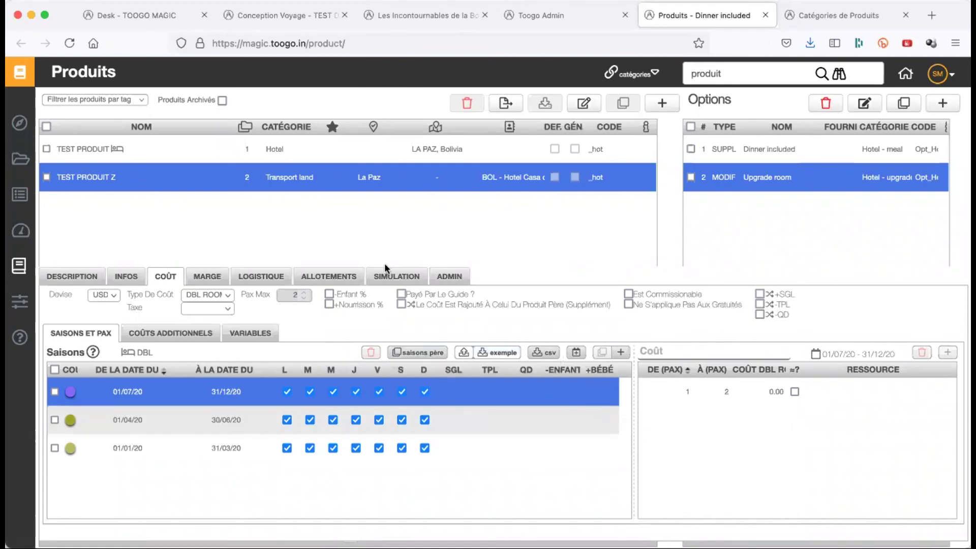
pyautogui.click(773, 393)
pyautogui.write('200.00')
pyautogui.press('Return')
# - Enter season prices of 150 single, 250 triple and 300 quad for Upgrade room
pyautogui.click(454, 392)
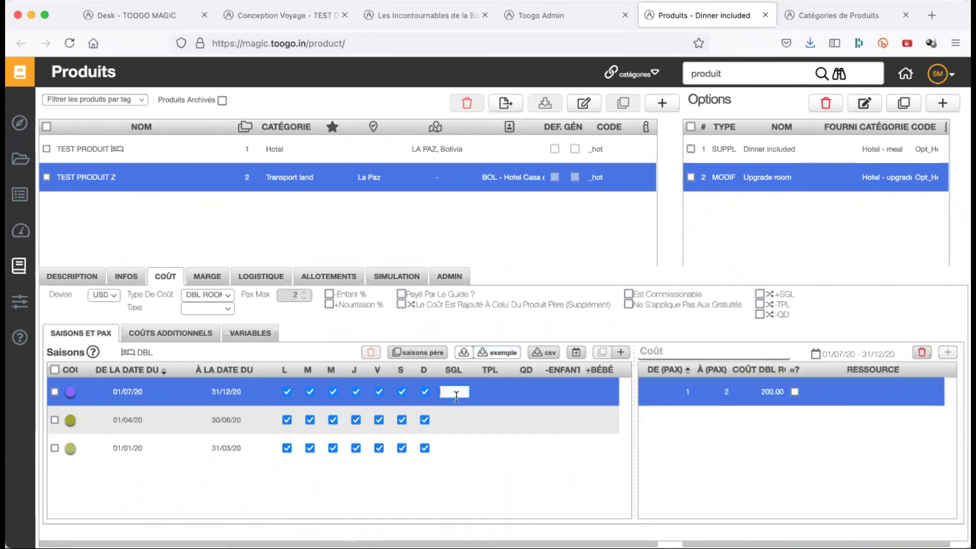
pyautogui.write('150.')
pyautogui.click(491, 391)
pyautogui.write('2')
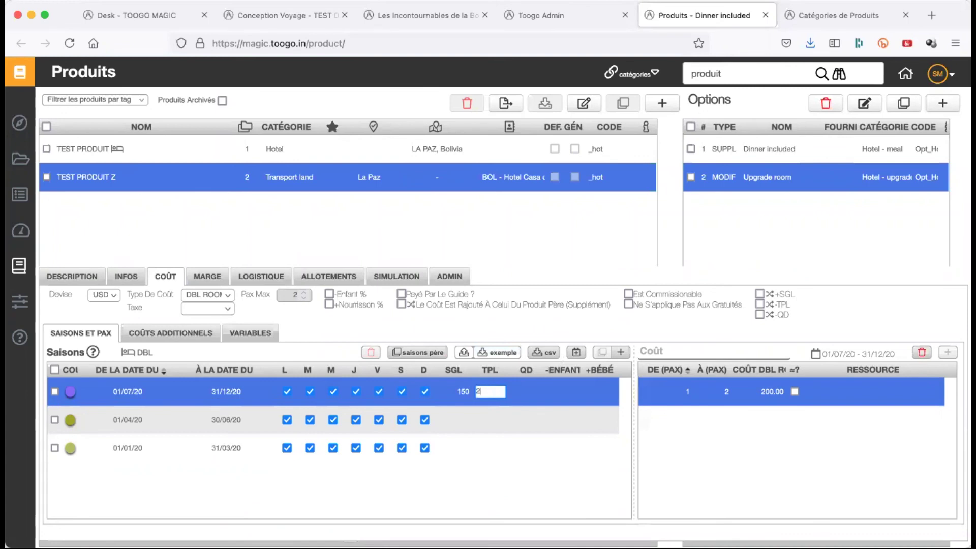
pyautogui.write('50.00')
pyautogui.press('Return')
pyautogui.click(532, 392)
pyautogui.write('300')
pyautogui.press('Return')
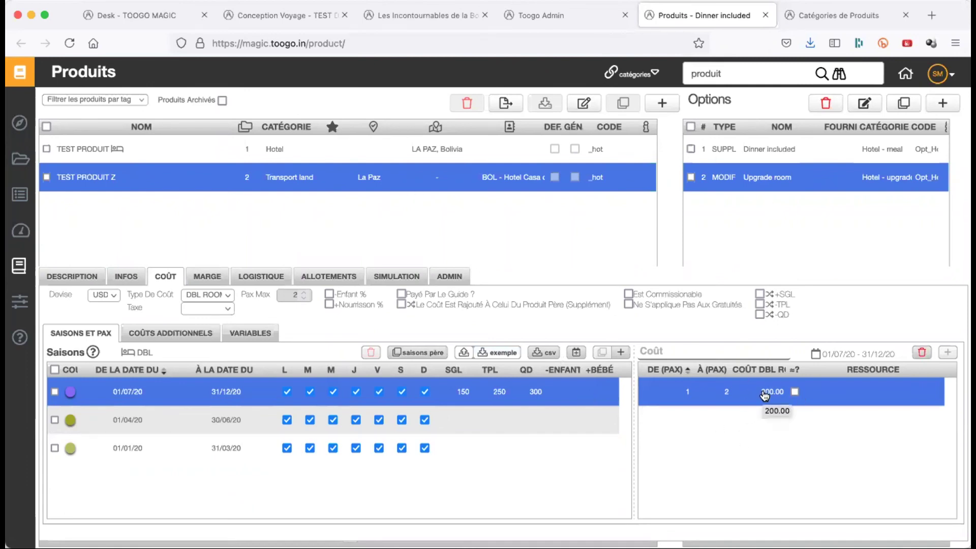
pyautogui.moveTo(402, 305)
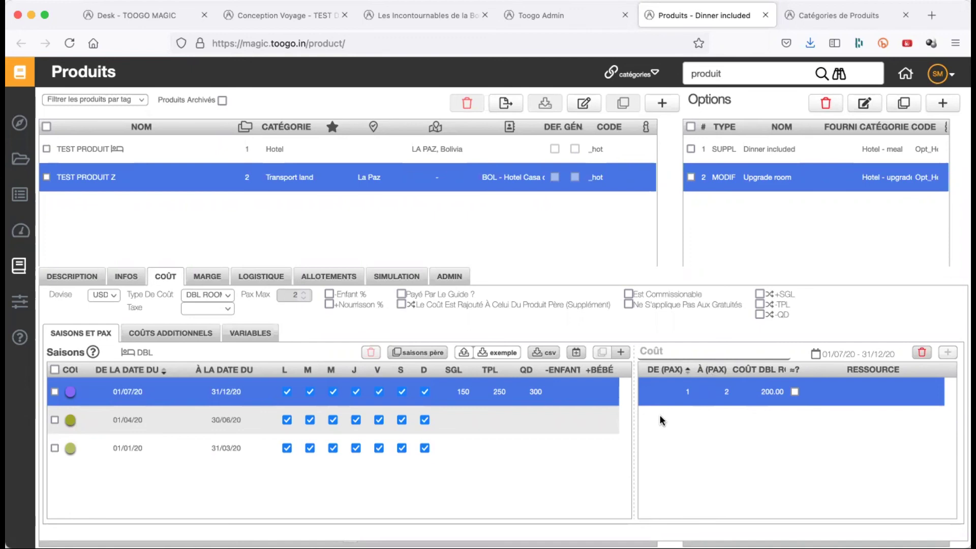
pyautogui.click(401, 304)
pyautogui.click(764, 395)
pyautogui.write('5')
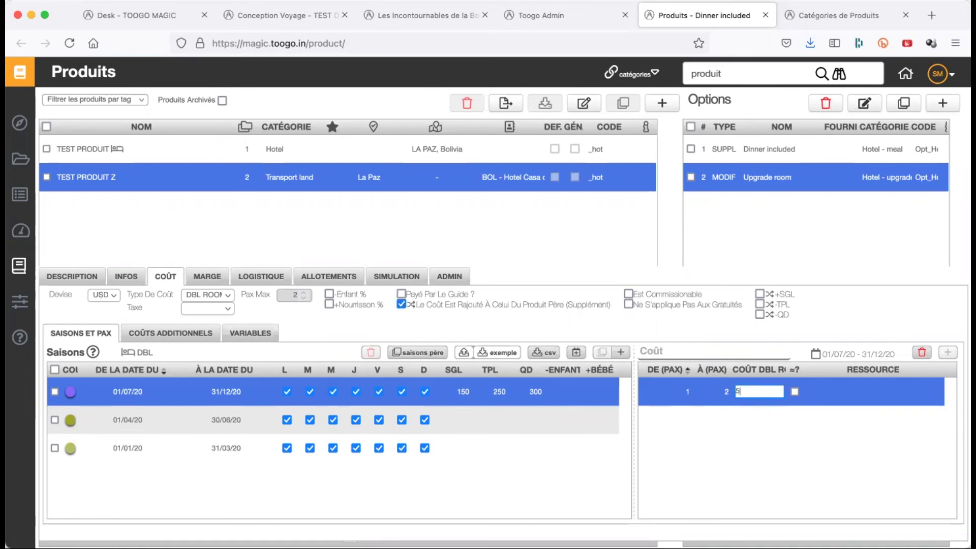
pyautogui.write('0.00')
pyautogui.press('Return')
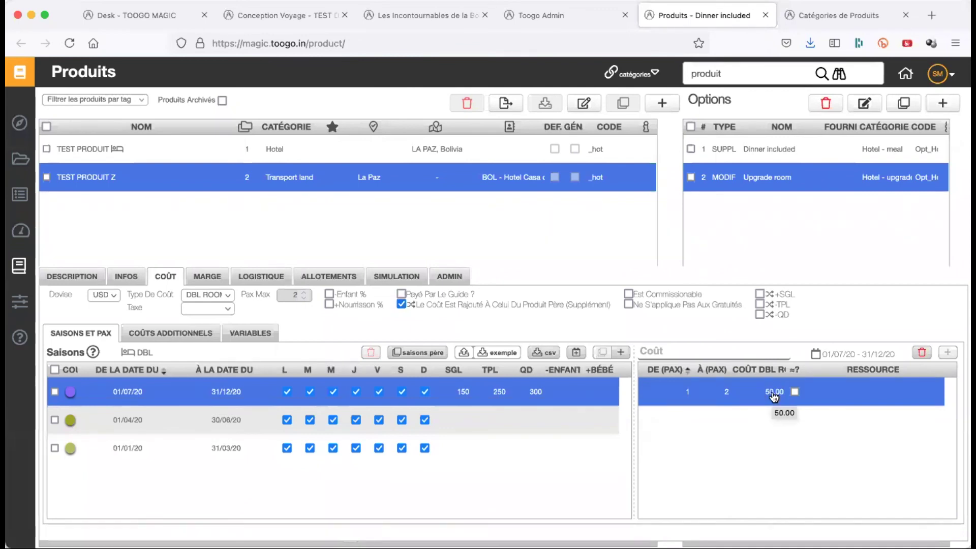
pyautogui.click(402, 304)
pyautogui.click(771, 394)
pyautogui.write('200.00')
pyautogui.press('Return')
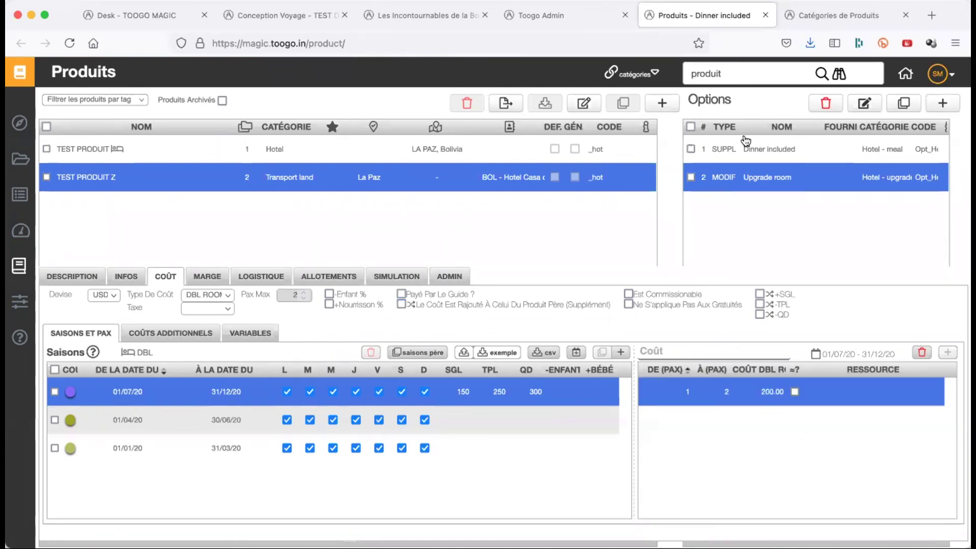